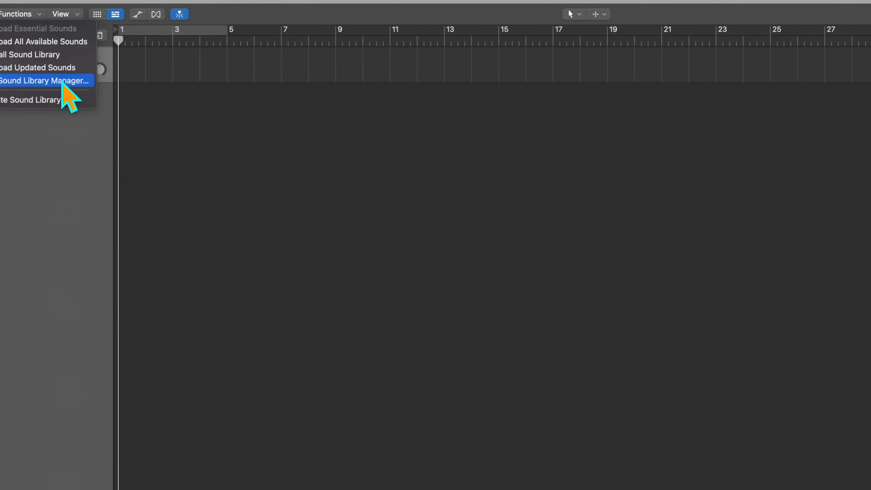
- Open the Sound Library Manager, enlarge its window to review the additional content packages, and close it without installing
left_click(34, 73)
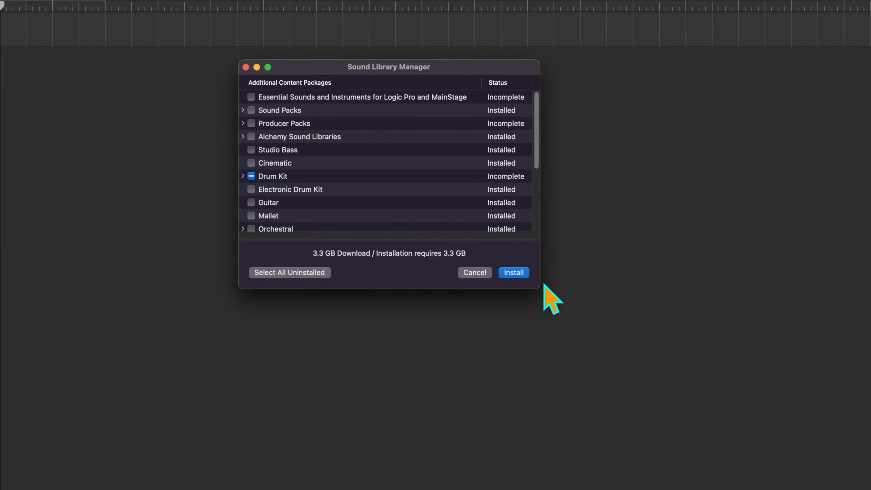
left_click_drag(513, 280, 747, 472)
left_click(139, 89)
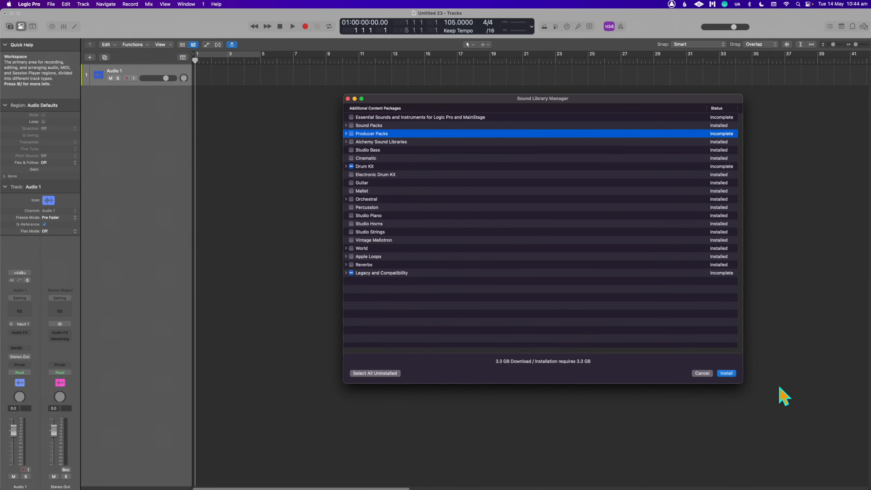
left_click(702, 373)
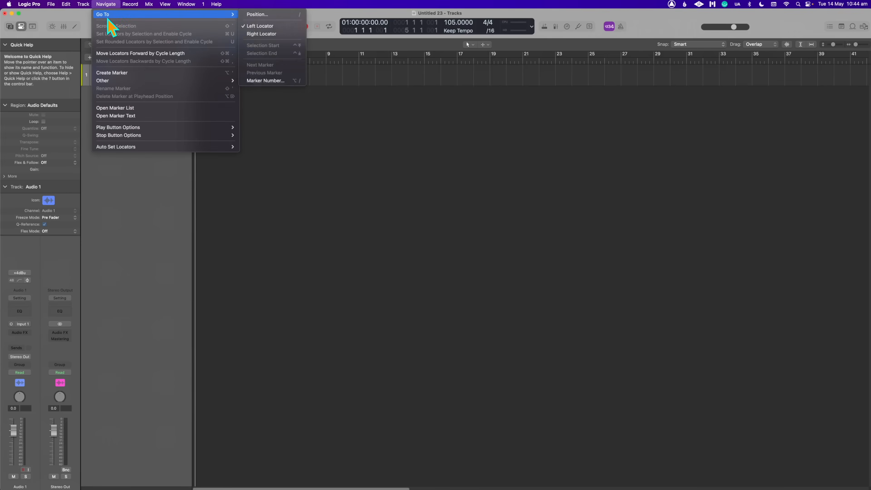
- Create one new Session Player track using the Drummer
mouse_move(83, 3)
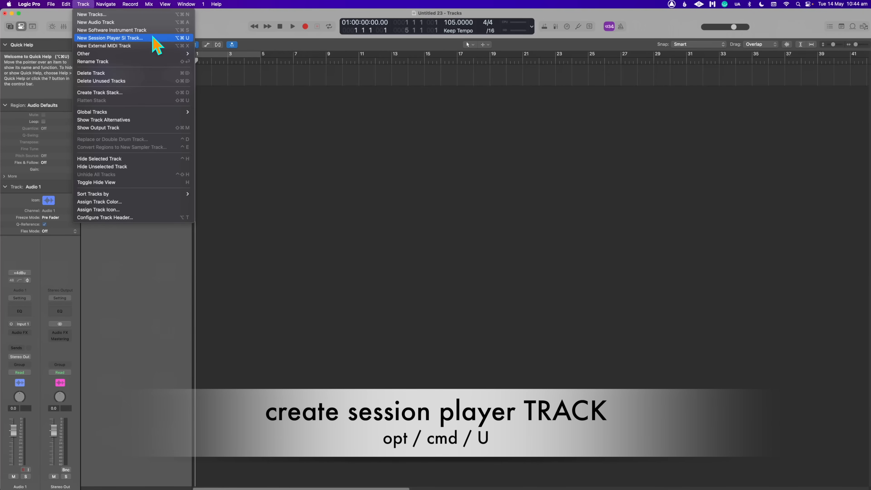
left_click(337, 147)
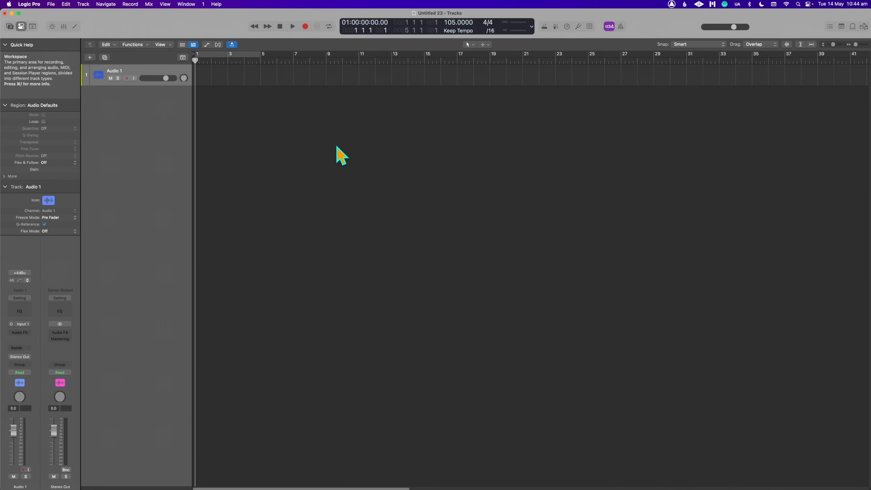
key("alt+super+u")
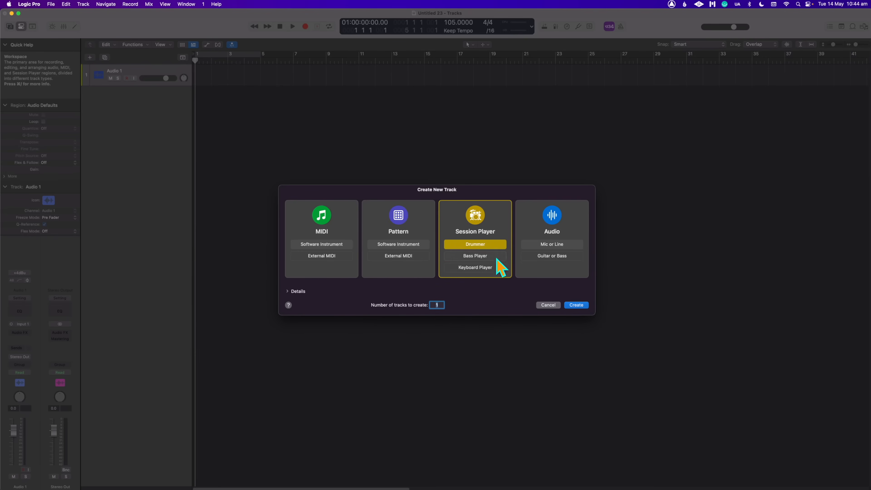
left_click(576, 305)
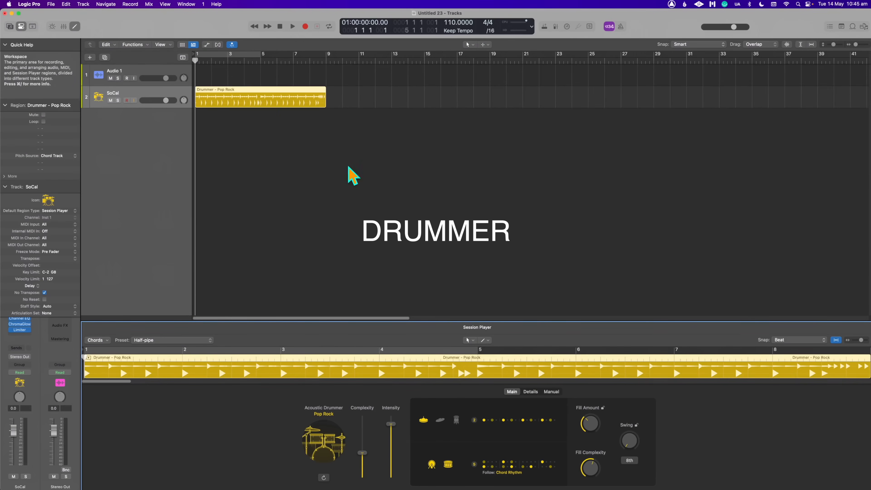
- Cycle the eight-bar Pop Rock drummer region, play it back, and collapse the Quick Help and Track inspector sections
left_click(325, 54, "shift")
left_click(306, 54)
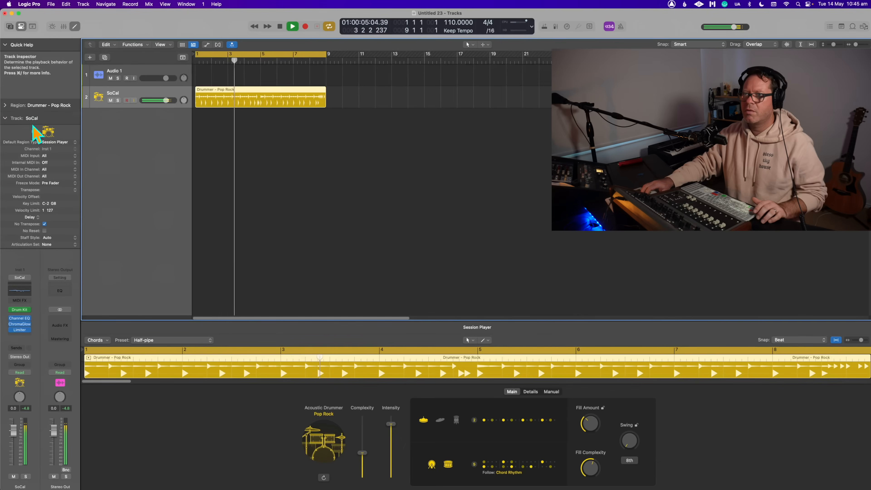
left_click(5, 45)
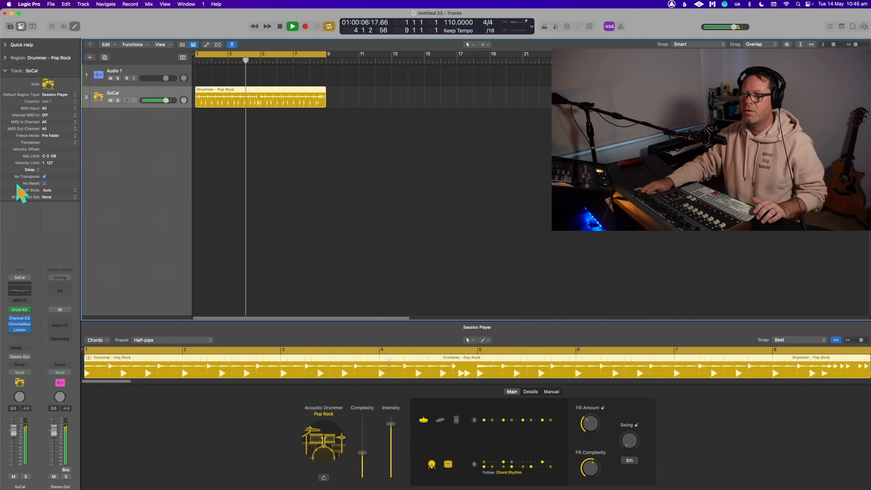
left_click(7, 71)
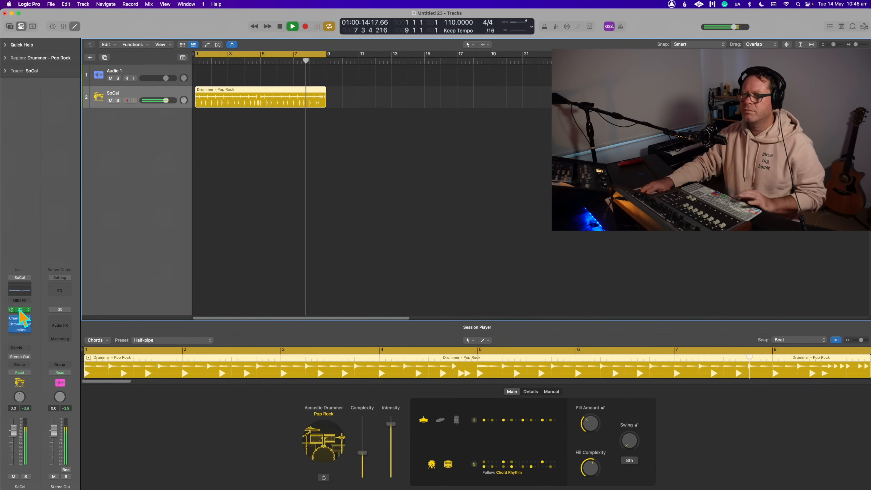
key("space")
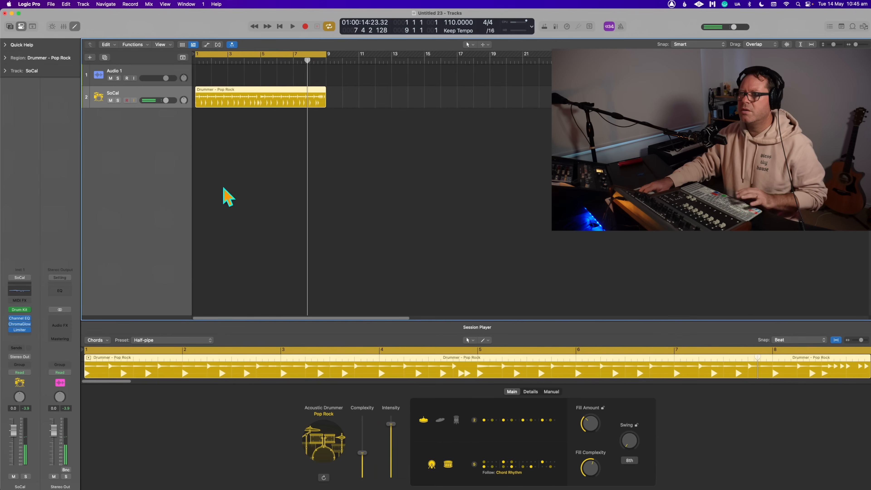
left_click(360, 237)
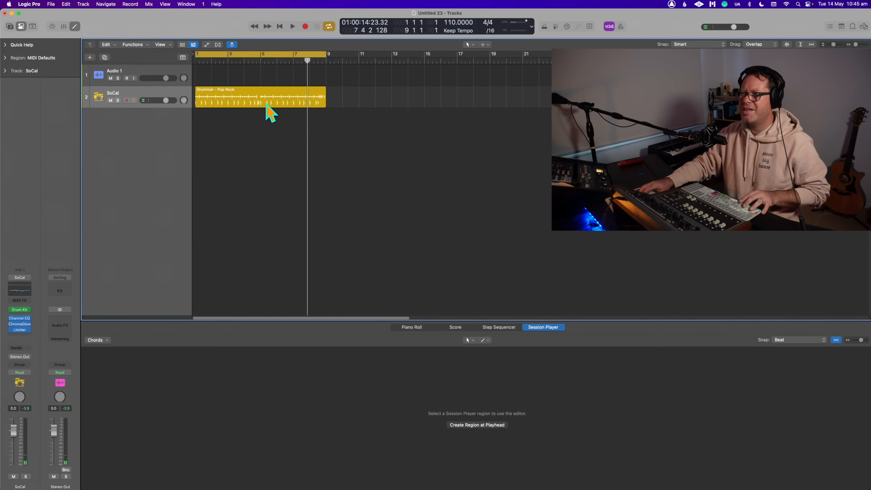
left_click(267, 110)
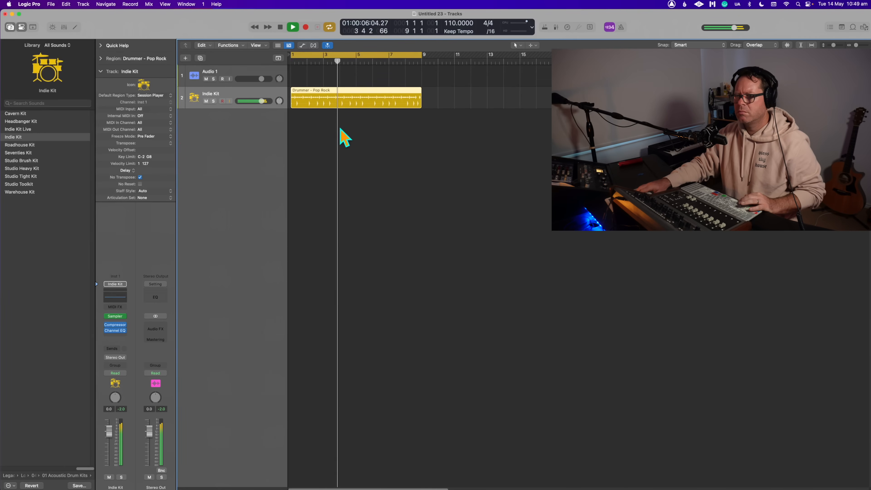
- Open the drummer region in the Session Player editor and change the drummer style to Retro Rock
double_click(380, 110)
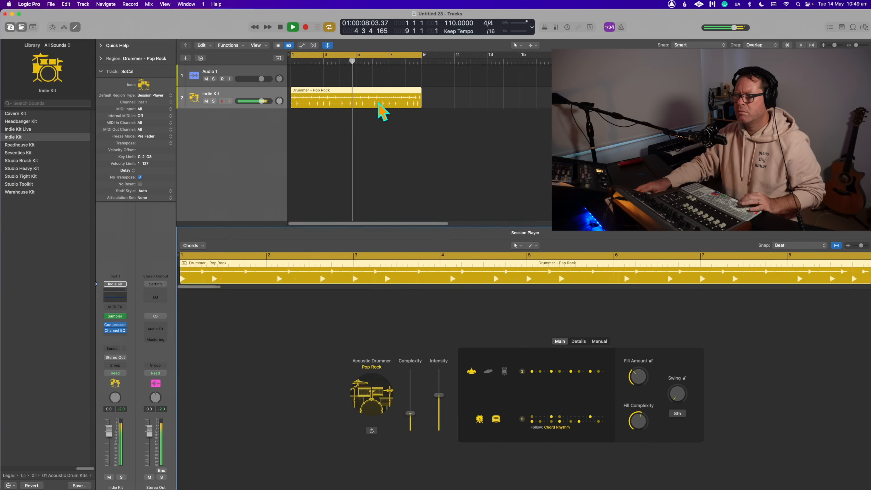
key("space")
left_click(362, 393)
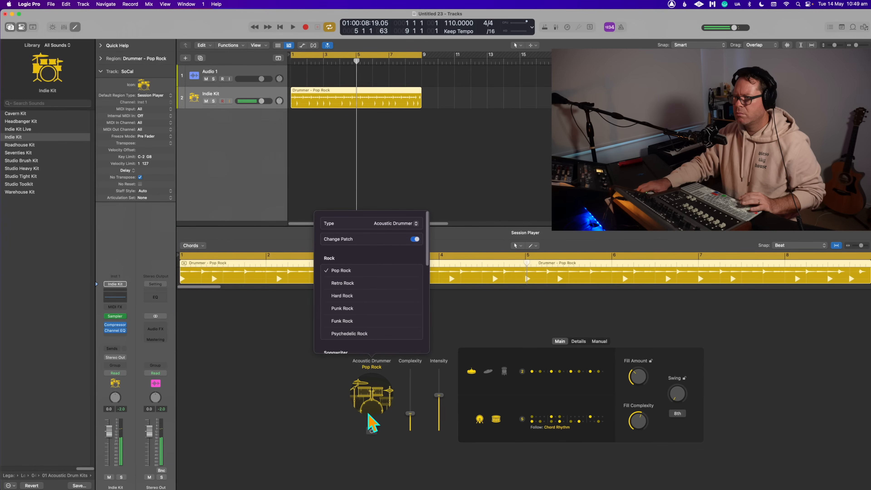
left_click(358, 283)
- Check the Session Player types and browse the drummer styles, choosing Indie Pop from the Alternative group
left_click(403, 223)
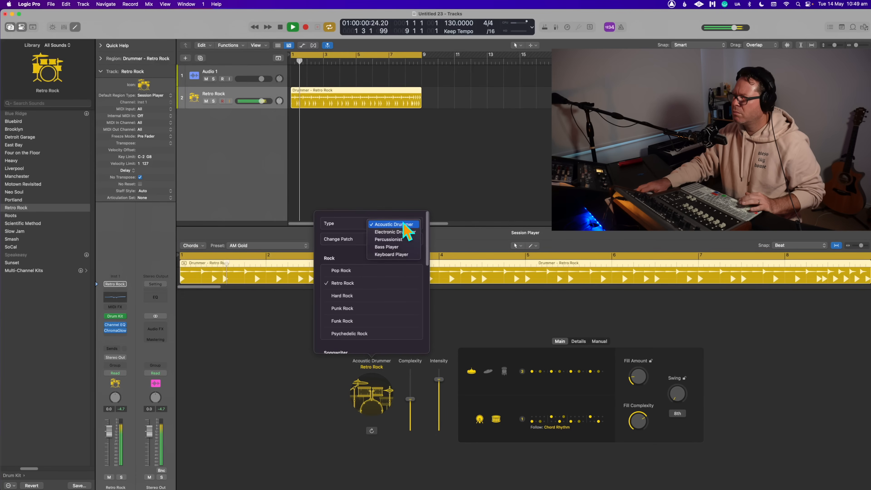
left_click(331, 270)
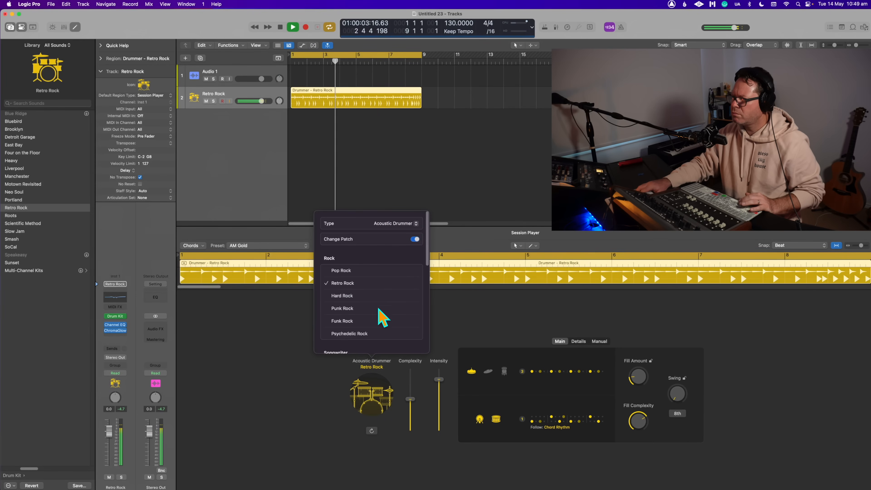
scroll(384, 304, "down", 2)
scroll(393, 302, "up", 2)
scroll(394, 304, "down", 8)
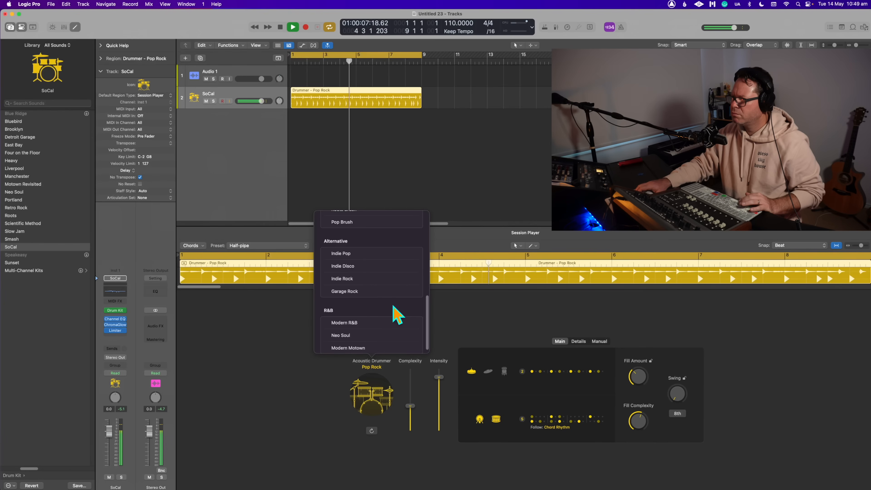
left_click(356, 254)
scroll(387, 295, "up", 3)
scroll(387, 294, "up", 2)
key("Escape")
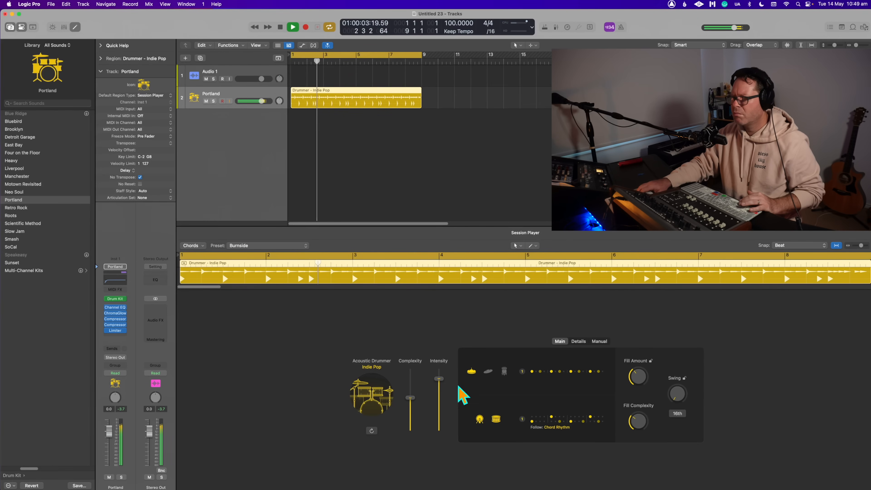
- Disable Change Patch for the drummer and switch the style to Punk Rock
left_click(371, 398)
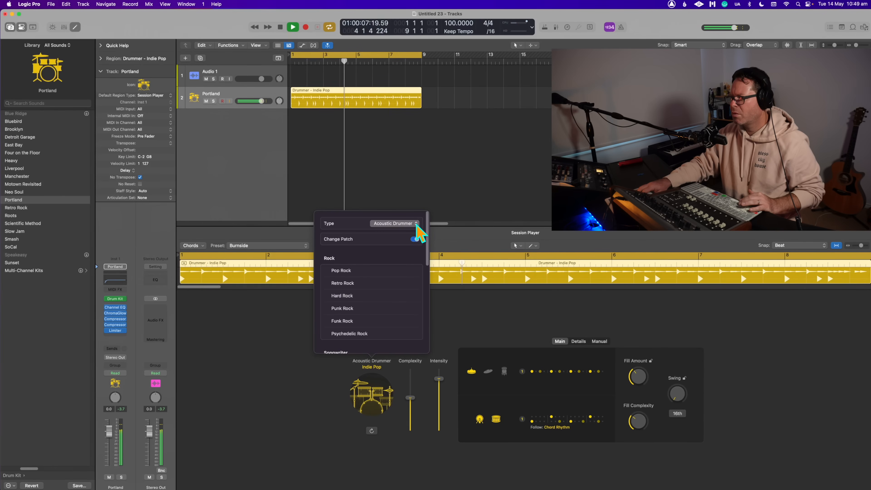
left_click(414, 239)
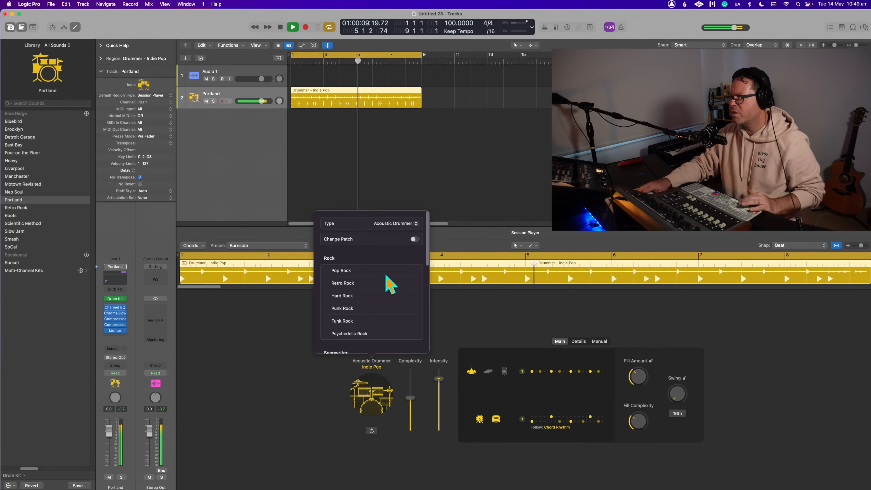
left_click(342, 309)
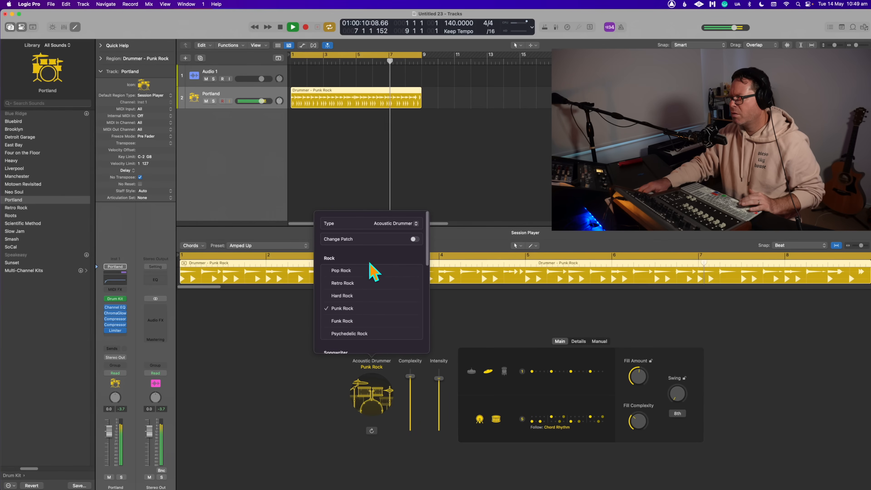
- Switch the drummer style to Indie Rock from the Alternative group, close the style list, and stop playback
scroll(360, 330, "down", 10)
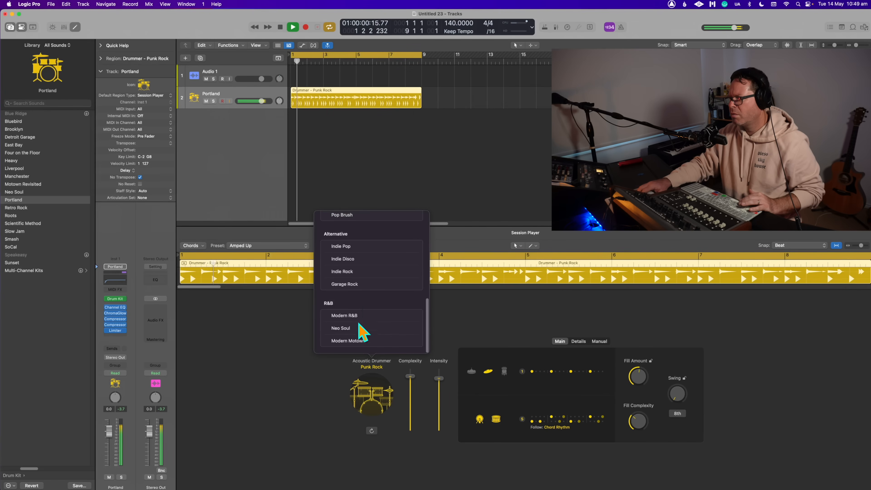
scroll(360, 302, "up", 2)
left_click(357, 298)
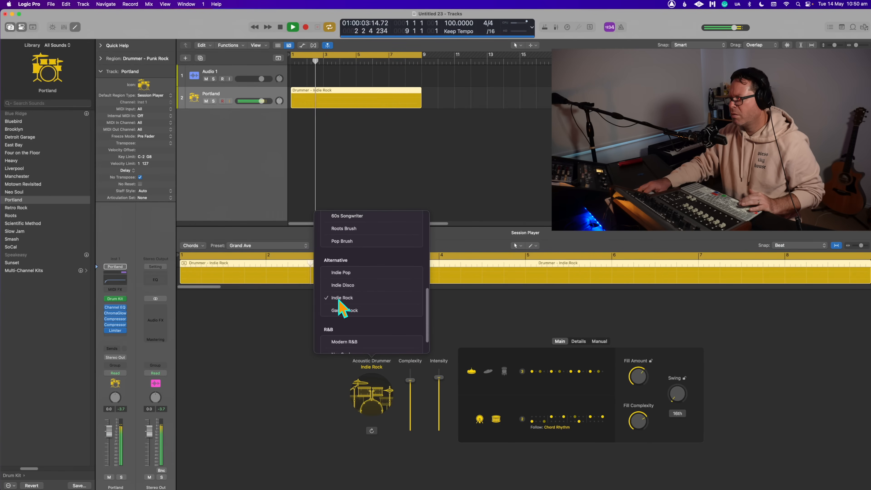
scroll(357, 294, "up", 1)
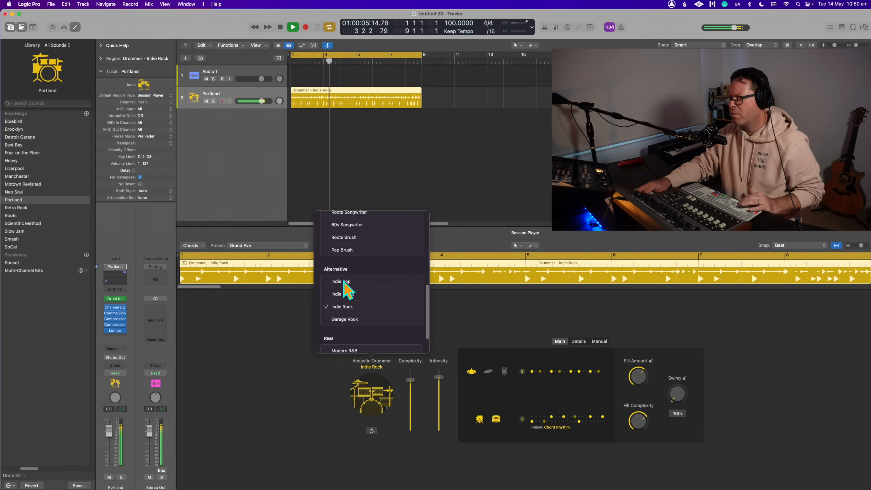
scroll(374, 300, "up", 1)
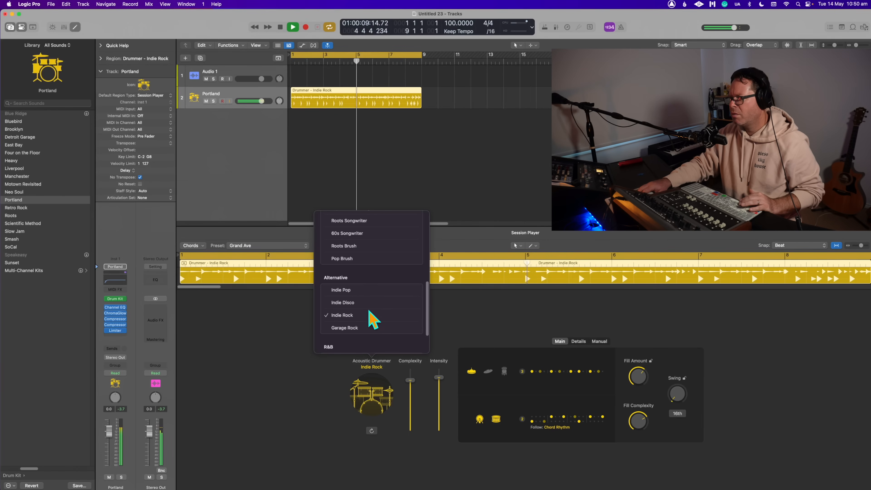
left_click(474, 327)
key("space")
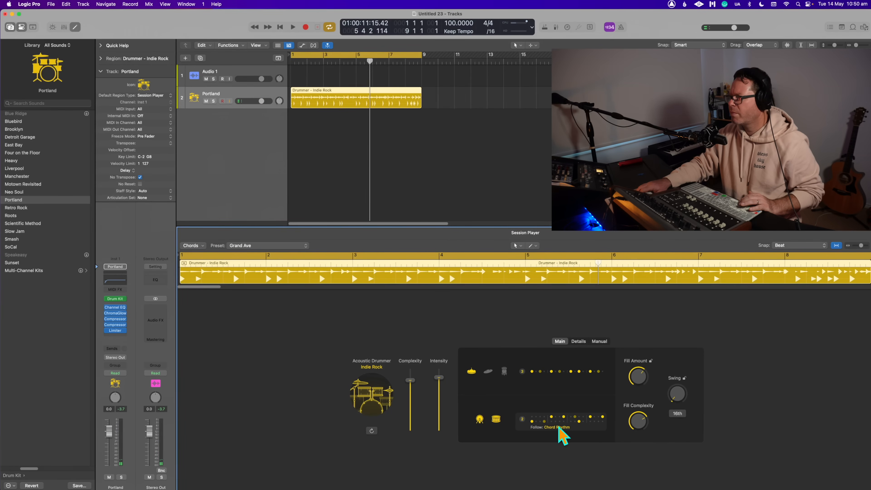
- Audition the drummer's Ghost Notes detail setting by raising it during playback and returning it to minimum
left_click(579, 342)
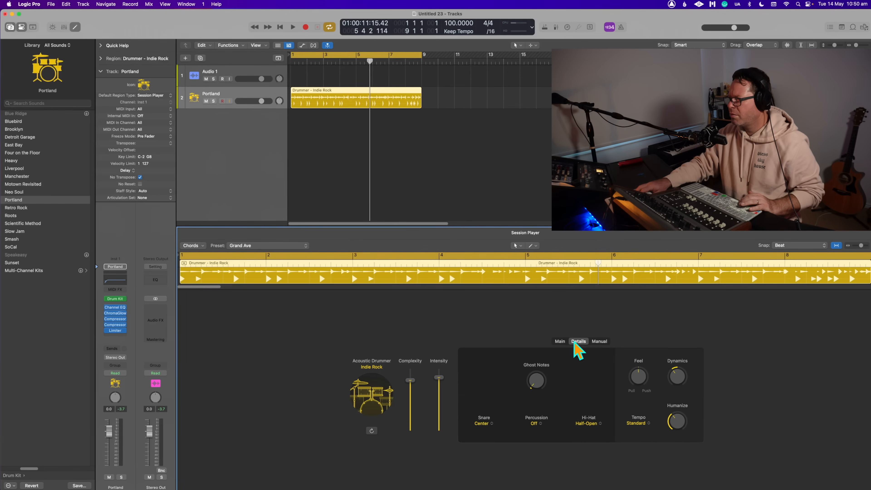
key("space")
left_click_drag(539, 386, 527, 302)
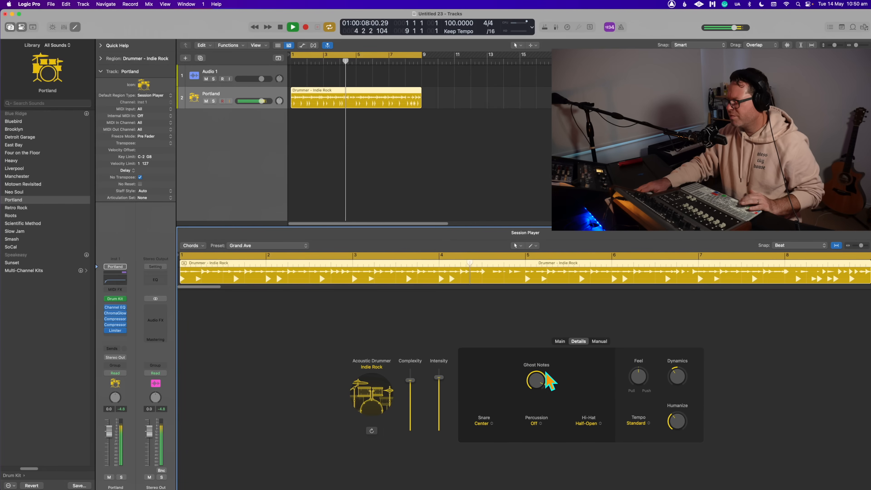
left_click_drag(535, 376, 535, 488)
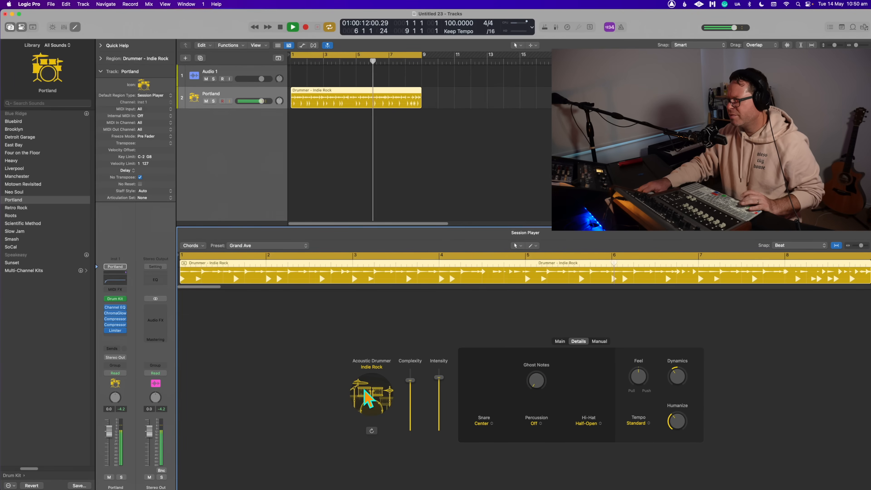
- Look through the available Session Player types for the drummer region without changing the type, and stop playback
left_click(369, 398)
left_click(395, 224)
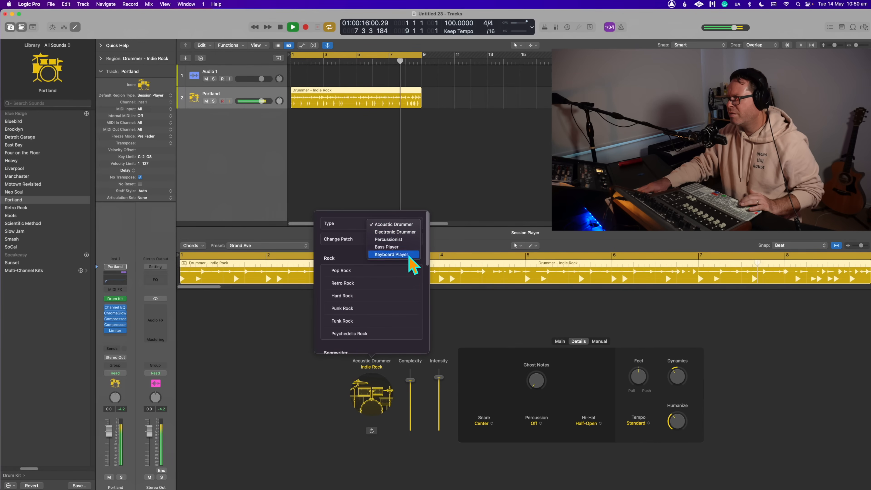
left_click(396, 224)
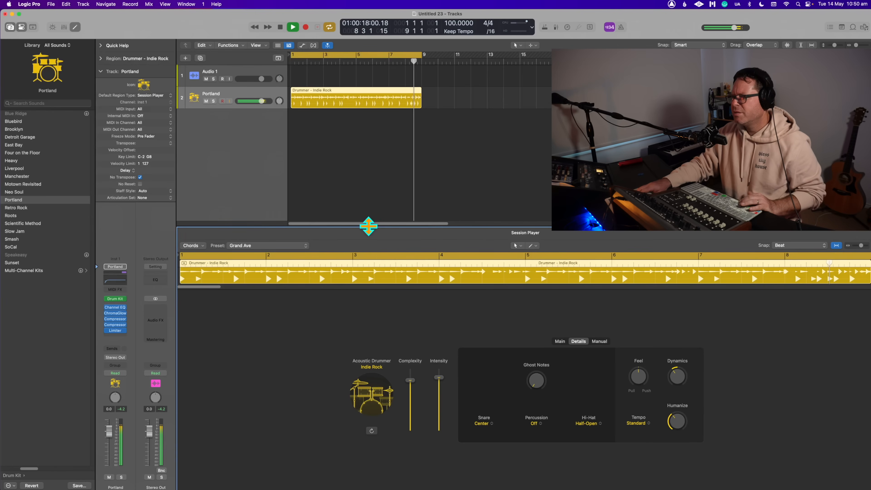
key("space")
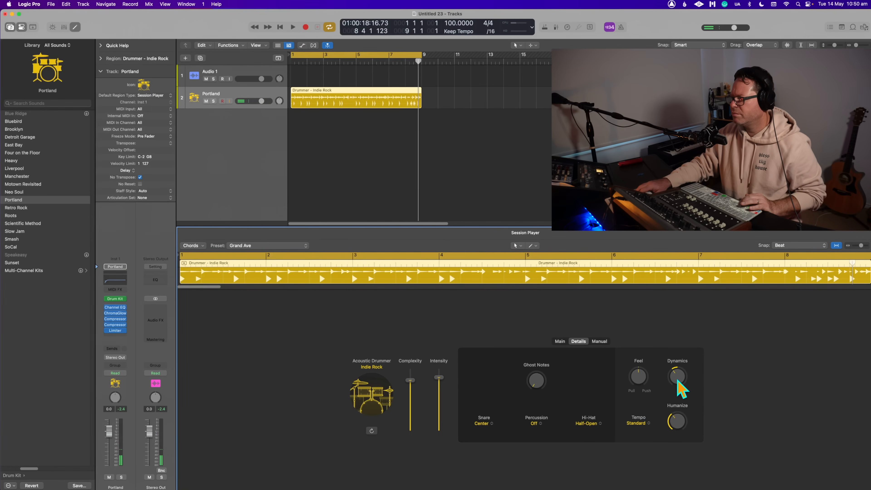
- Return to the drummer's main settings and lower the Fill Amount to 26% while the region plays
left_click(561, 342)
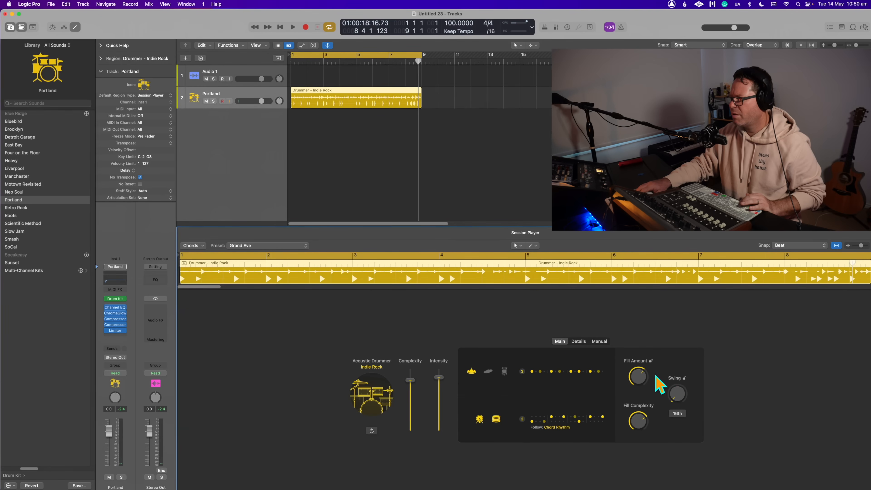
key("space")
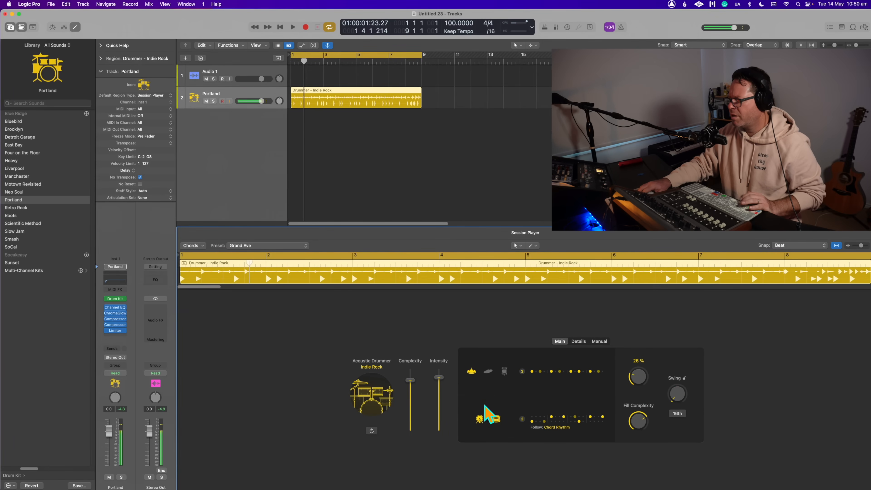
- Audition hi-hat patterns 2, 1 and 5 during playback, settle on pattern 1, then stop playback and close the pattern choices
key("space")
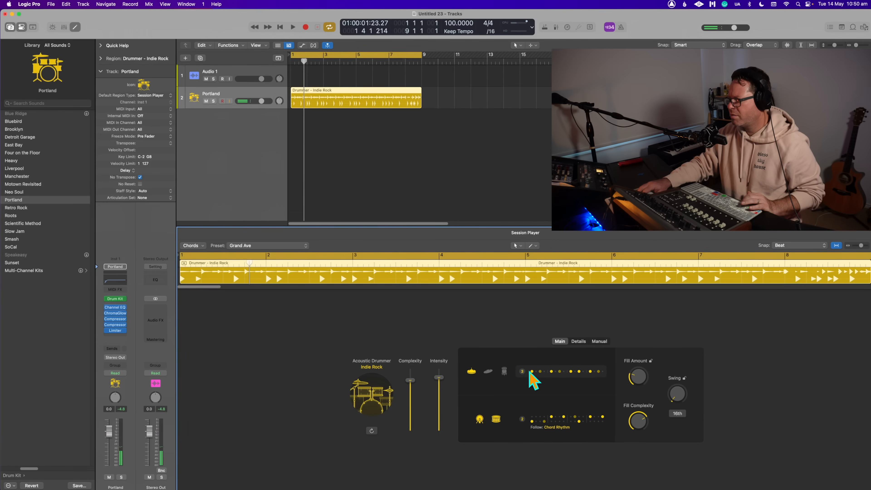
left_click(531, 372)
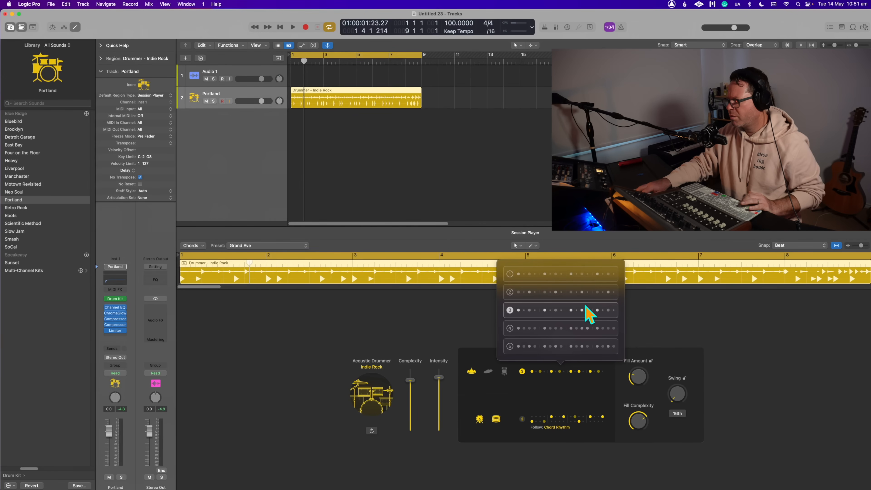
key("space")
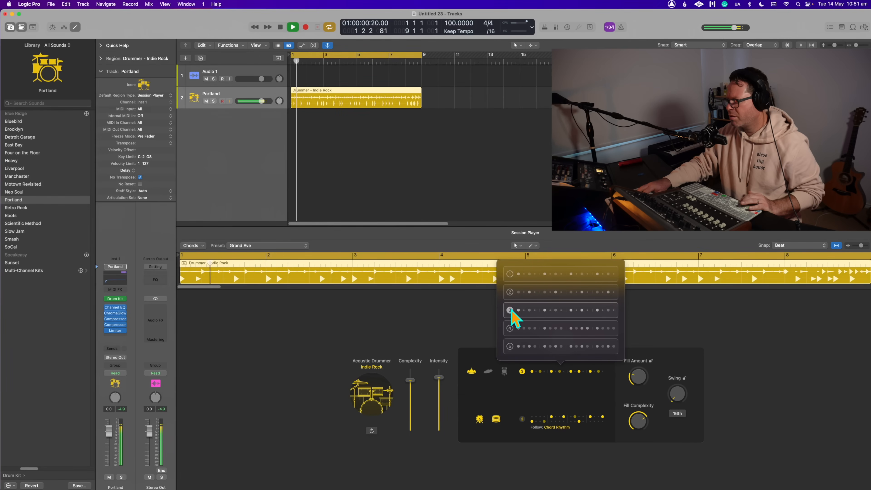
left_click(511, 292)
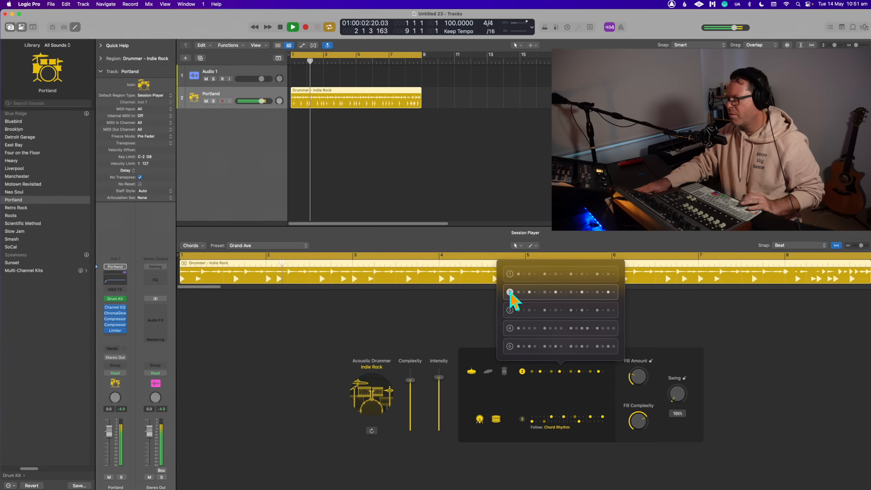
left_click(510, 274)
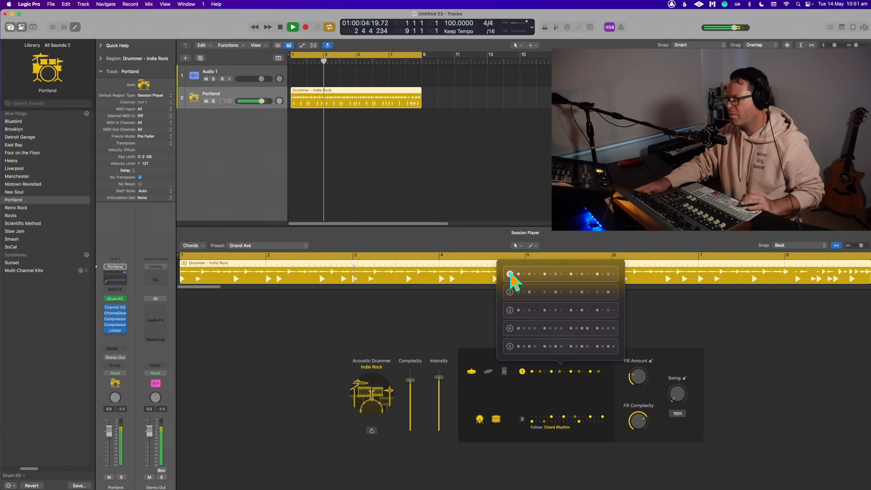
key("space")
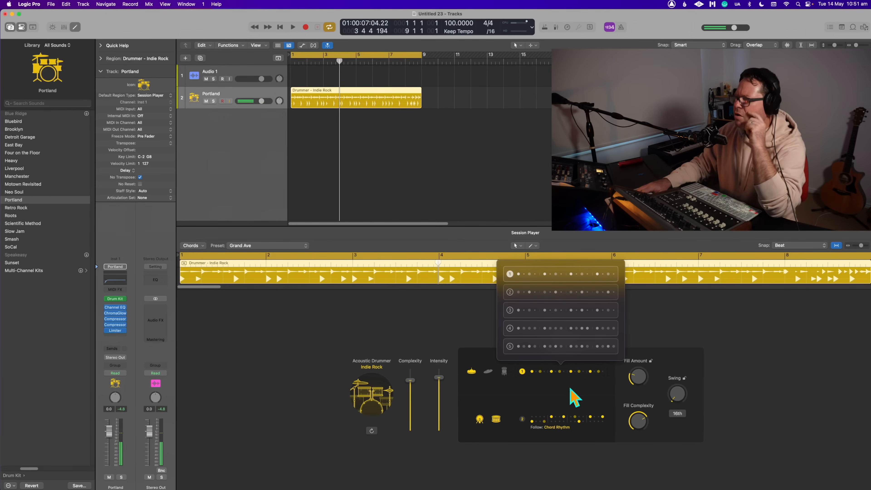
left_click(509, 350)
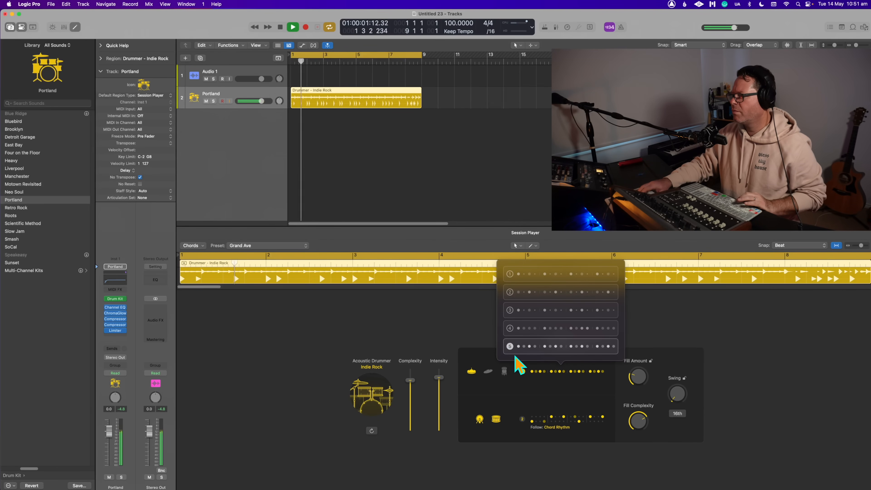
left_click(510, 273)
key("space")
left_click(720, 317)
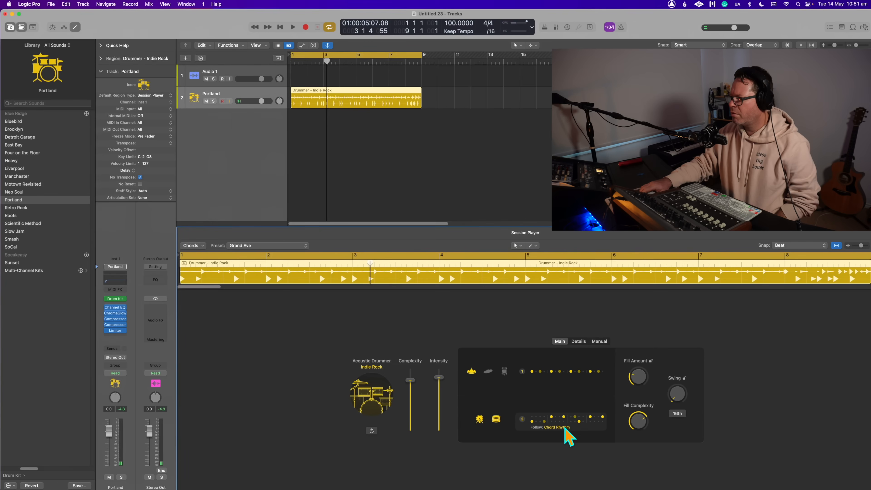
- Examine the drummer's hi-hat options, detail settings and manual pattern grid, reselect the region, and return to its detail settings
left_click(579, 341)
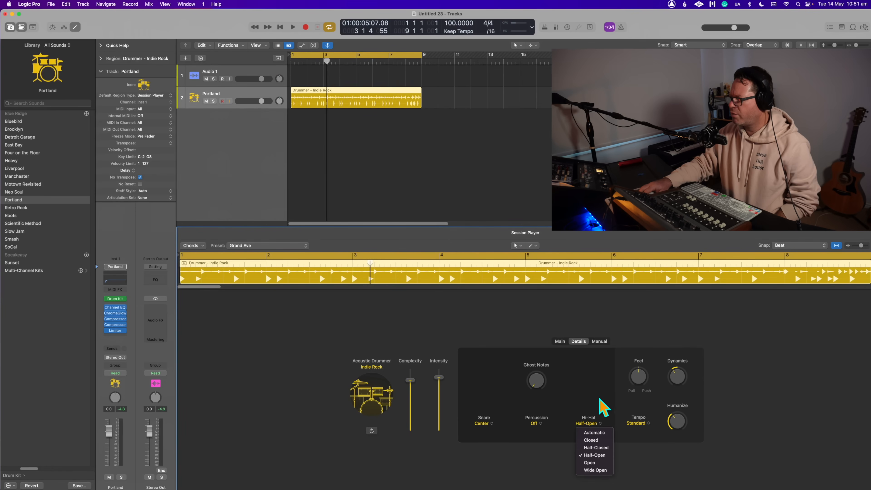
left_click(599, 341)
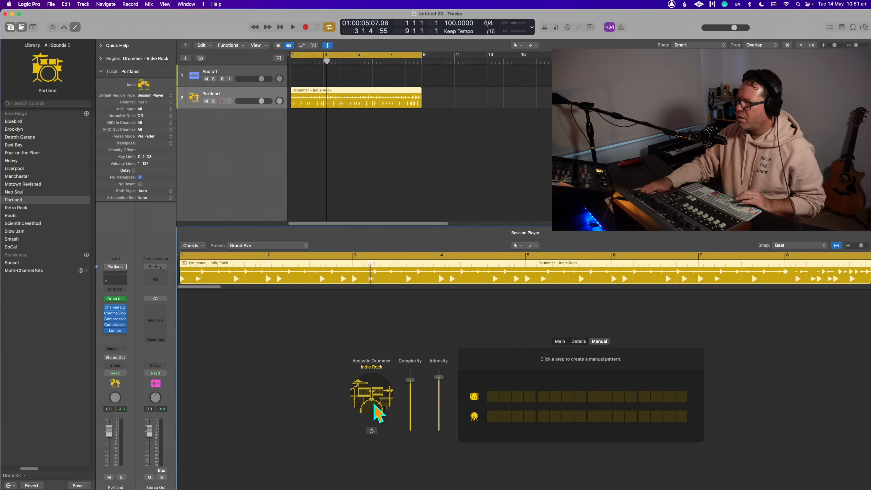
left_click(419, 142)
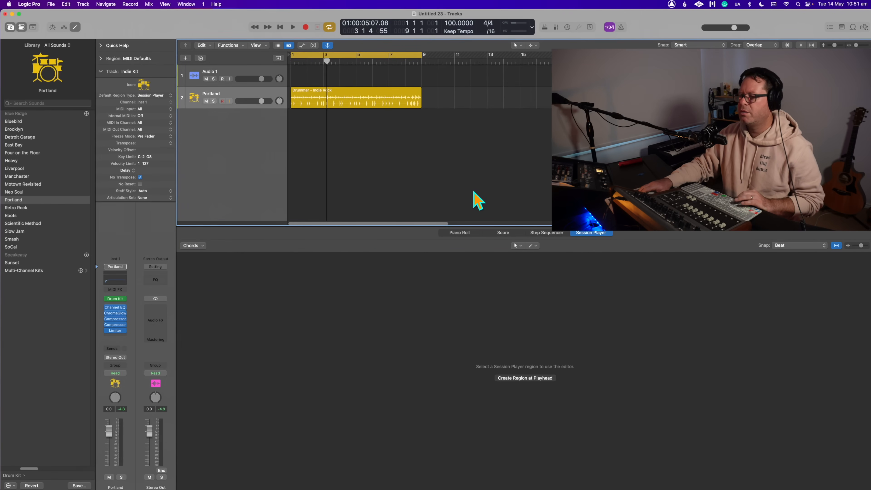
left_click(516, 332)
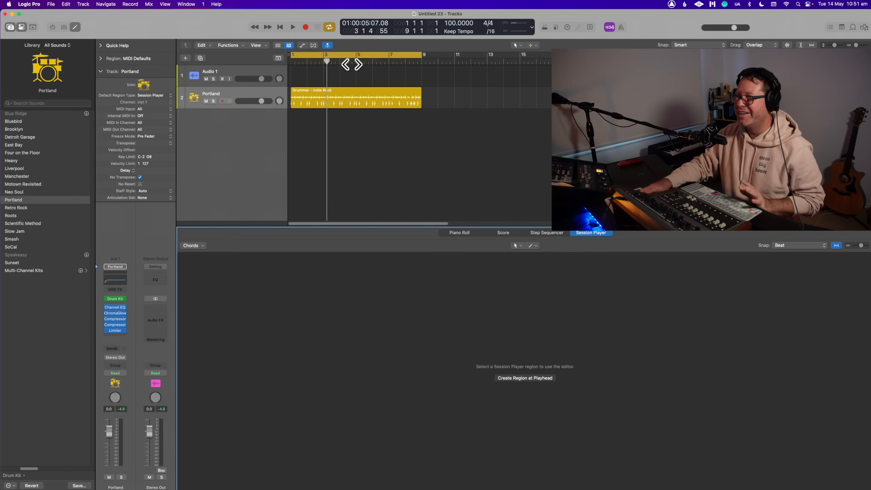
left_click(344, 98)
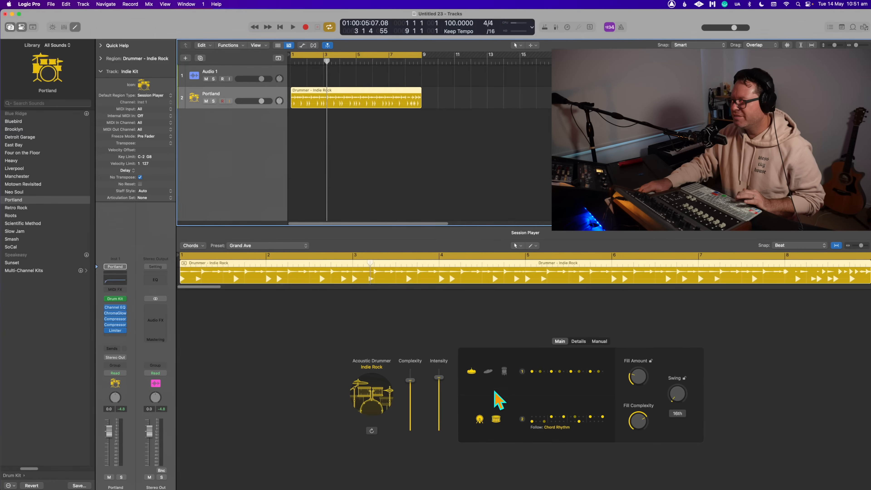
left_click(490, 377)
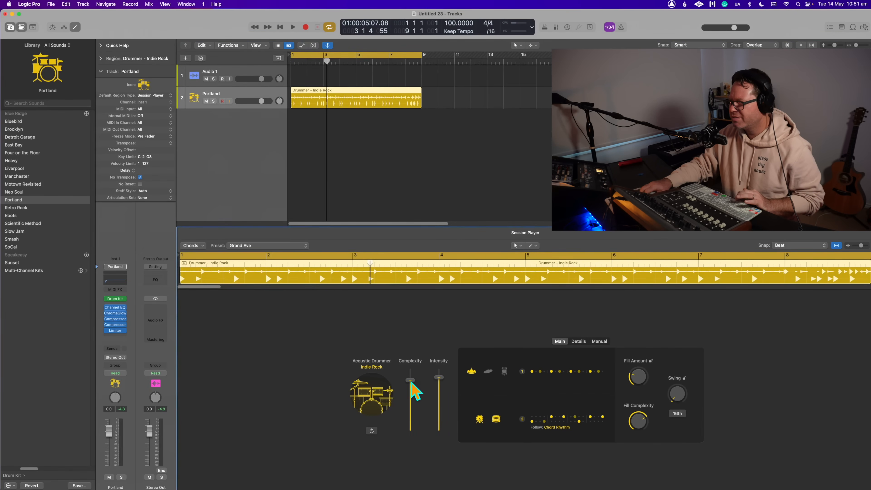
left_click(579, 342)
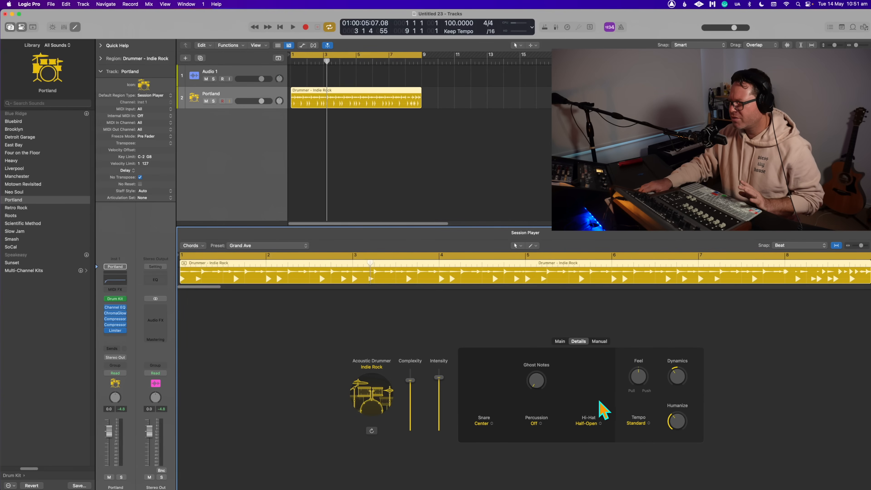
- Play the drummer region briefly, reselect it, and review its detail settings and empty manual pattern grid
key("space")
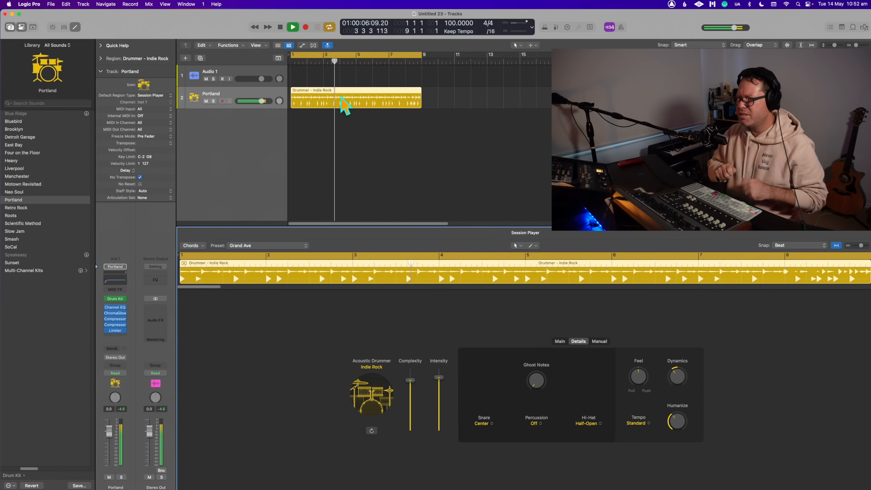
left_click(398, 140)
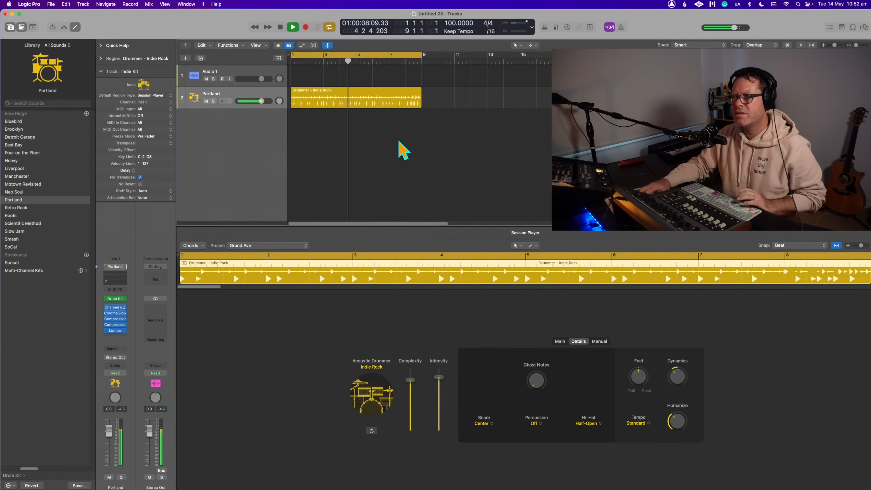
key("space")
left_click(369, 103)
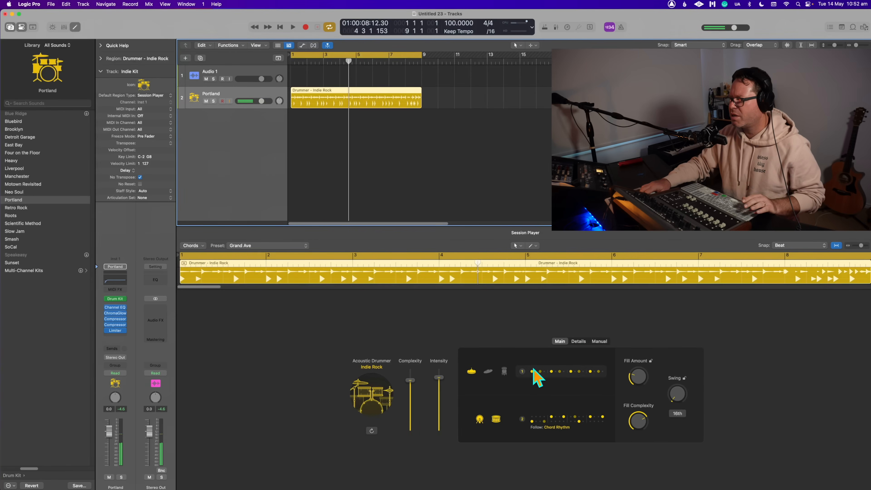
left_click(578, 341)
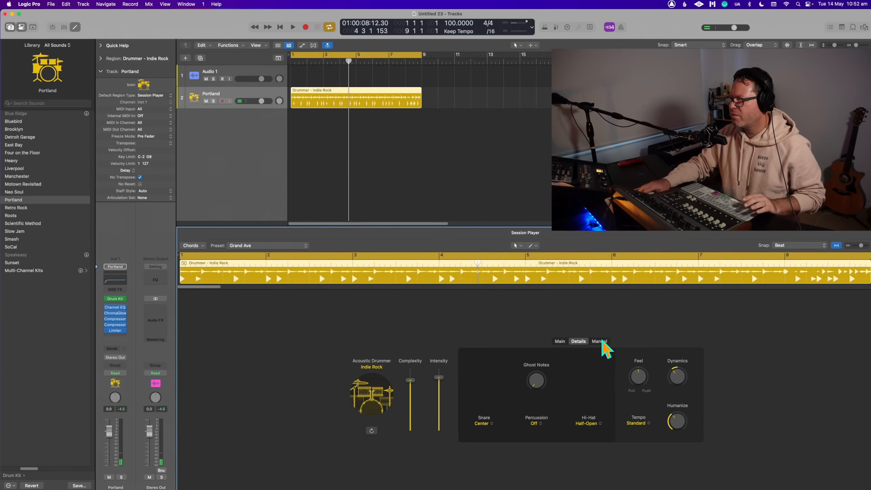
left_click(600, 342)
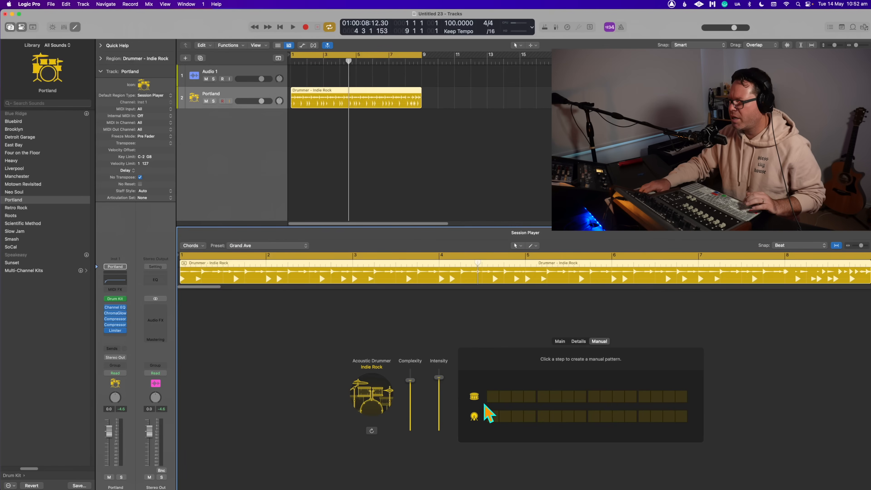
- Build a manual kick pattern with hits on steps 1, 5, 9 and 13, and start playback
left_click(364, 154)
left_click(338, 101)
key("space")
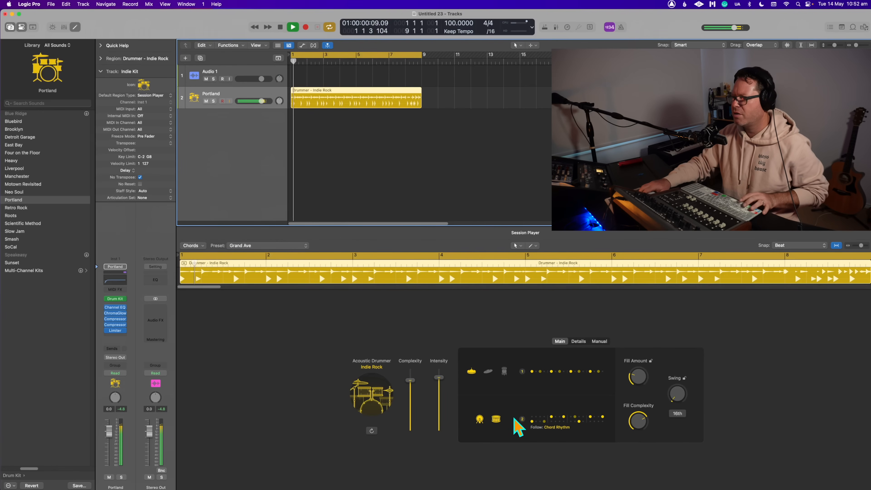
left_click(600, 342)
key("space")
left_click(493, 416)
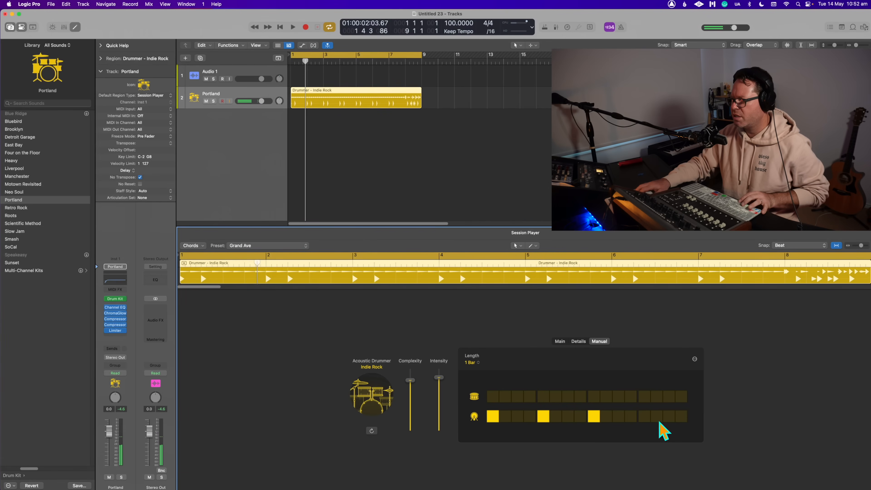
left_click(644, 417)
key("space")
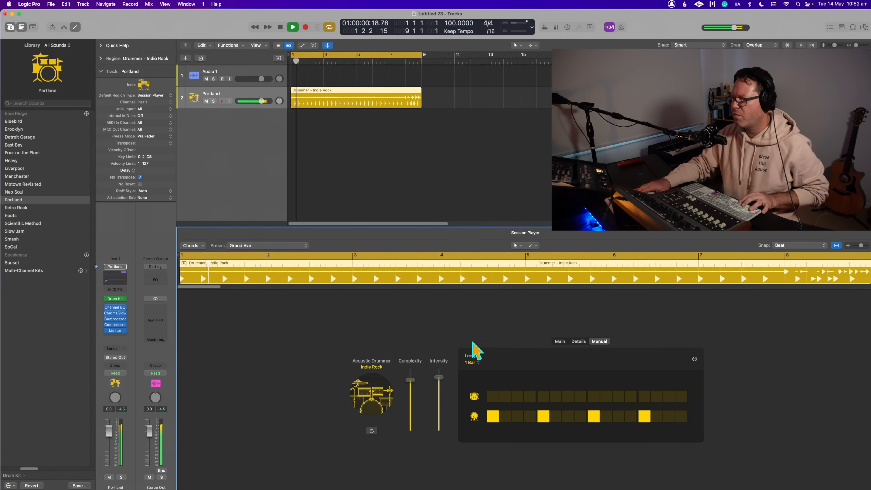
- Try a snare hit on step 2 of the manual pattern, move it to step 3, and resume playback
left_click(505, 397)
left_click(542, 414)
left_click(542, 414)
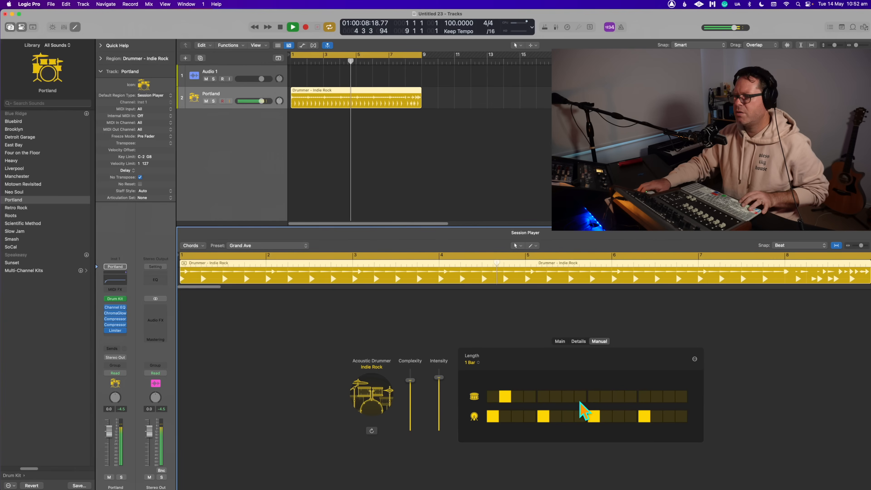
key("space")
left_click(517, 397)
left_click(504, 396)
key("space")
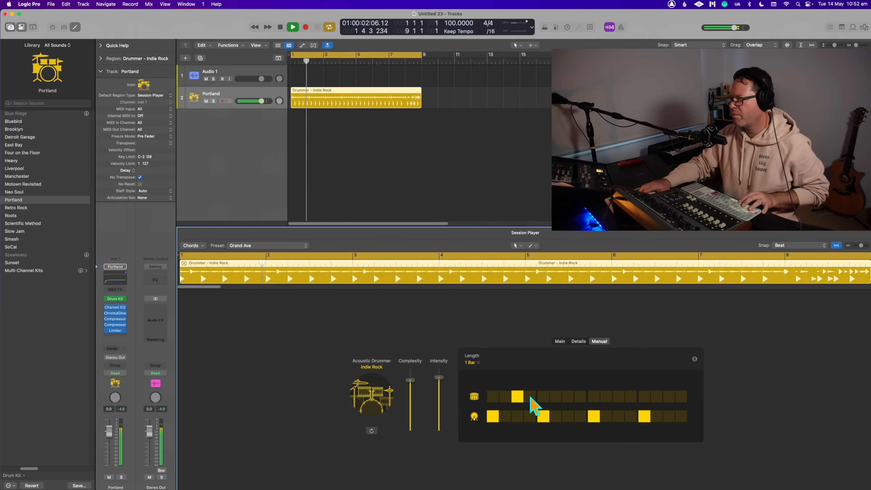
- Set the manual pattern's length to 16 steps and stop playback
left_click(472, 362)
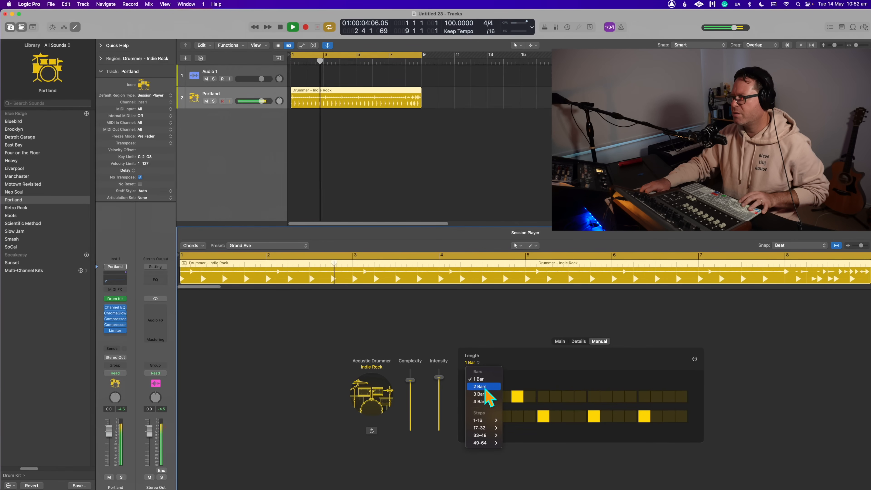
mouse_move(484, 420)
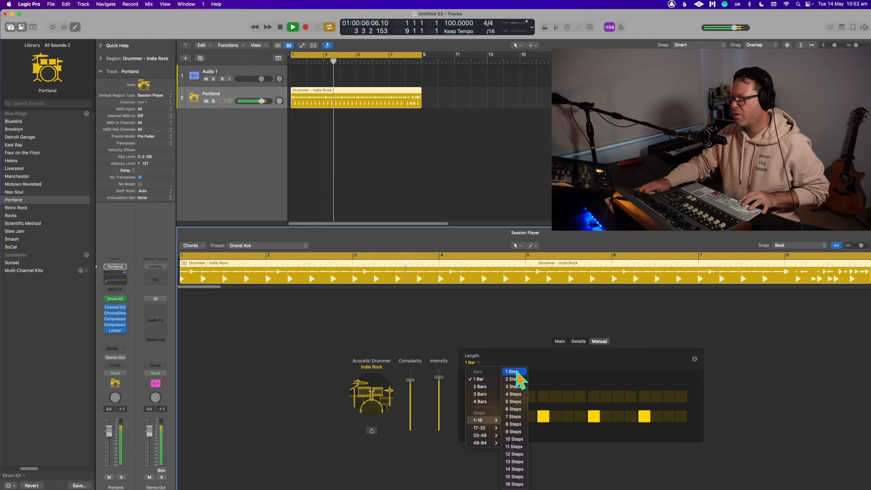
left_click(515, 484)
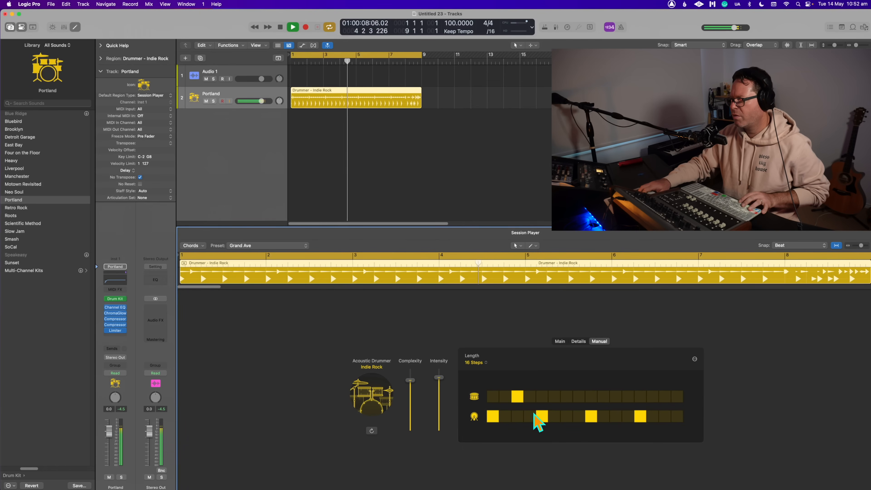
key("space")
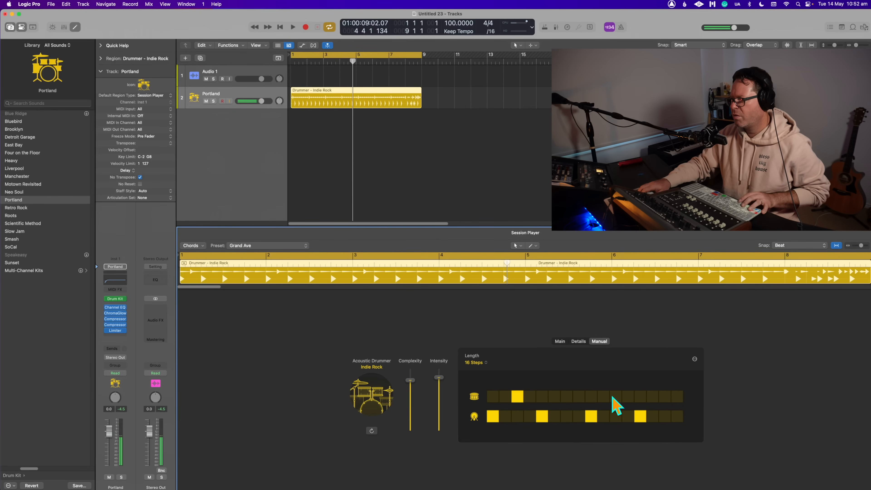
- Move the snare hit from step 3 to step 5 and add another on step 13 while the region plays
key("space")
left_click(518, 396)
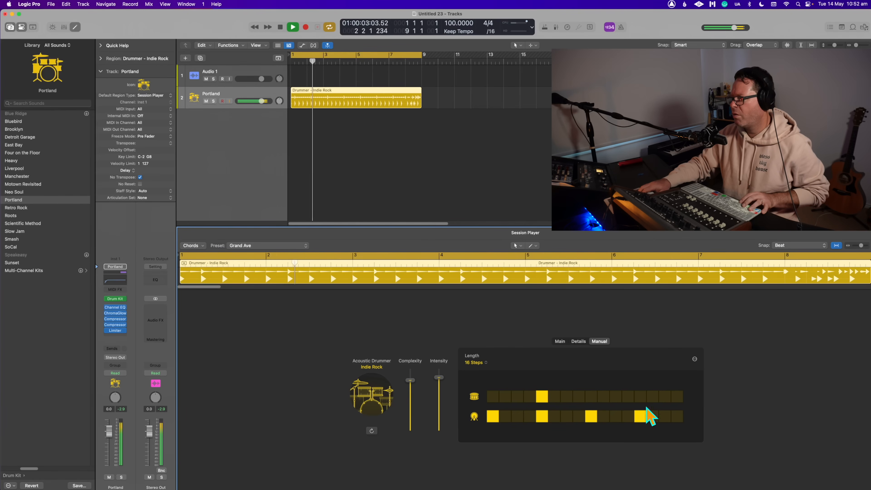
left_click(639, 397)
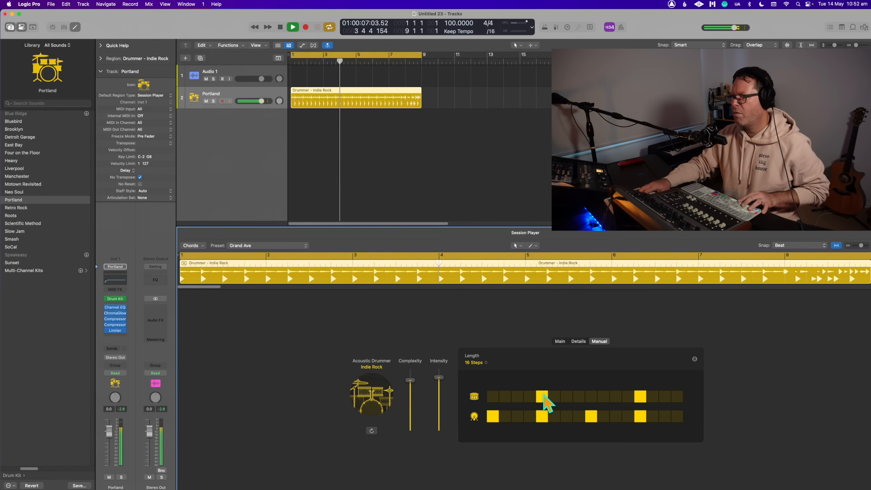
- Try an extra kick hit on step 11 during playback, stop, and remove that hit
left_click(615, 416)
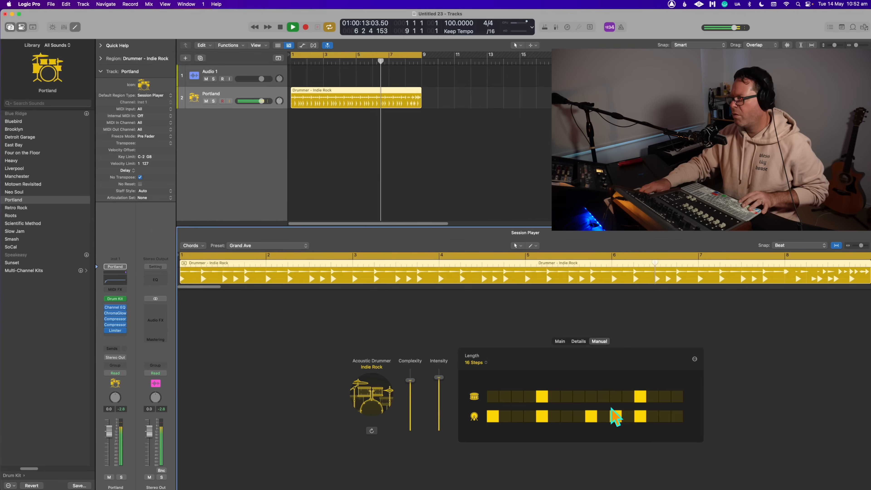
key("space")
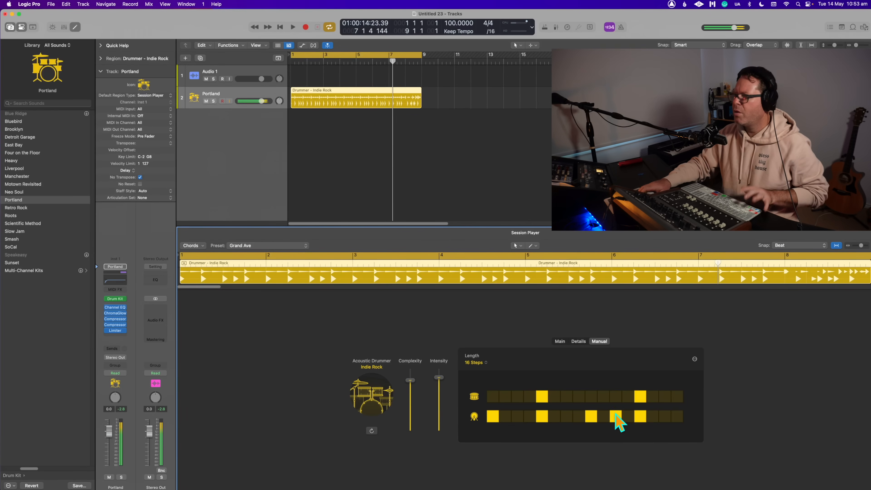
left_click(615, 416)
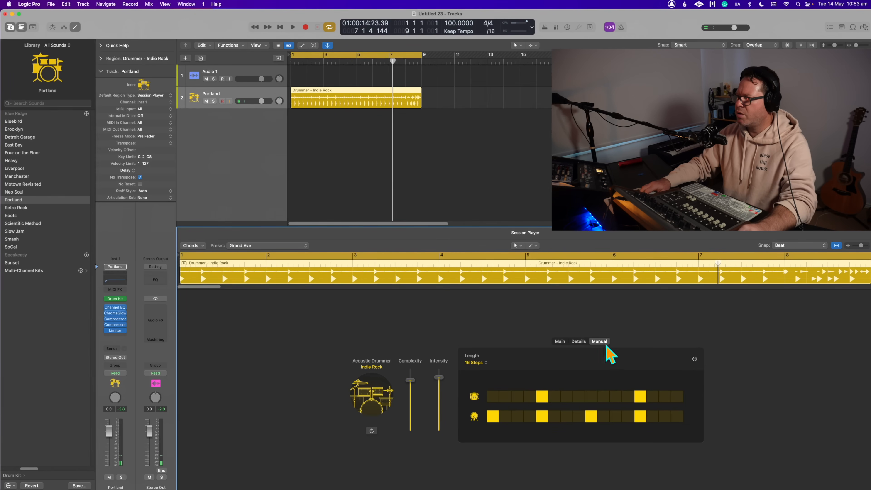
- Check the manual pattern's length options without changing them, and return to the drummer region's main settings
left_click(476, 363)
left_click(519, 335)
left_click(350, 94)
left_click(561, 341)
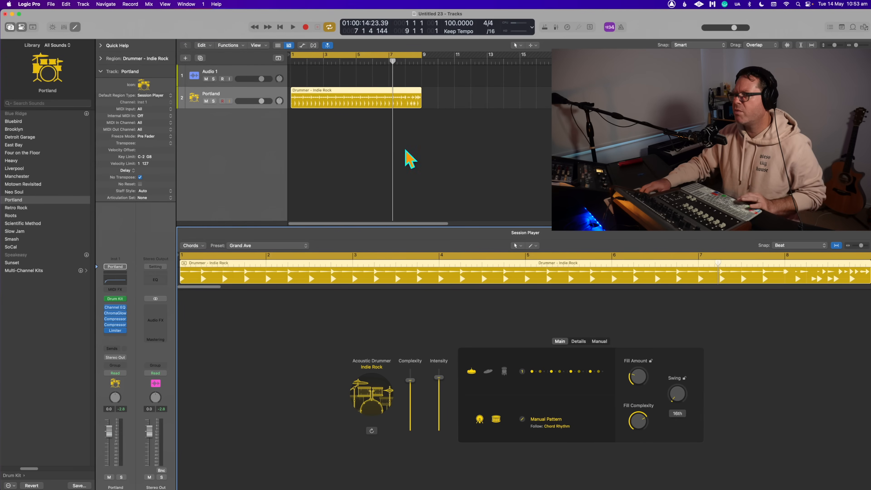
- Play the drummer region from the start, check its Fill Amount, and skip ahead to audition the closing fill
left_click(335, 102)
key("space")
left_click(637, 372)
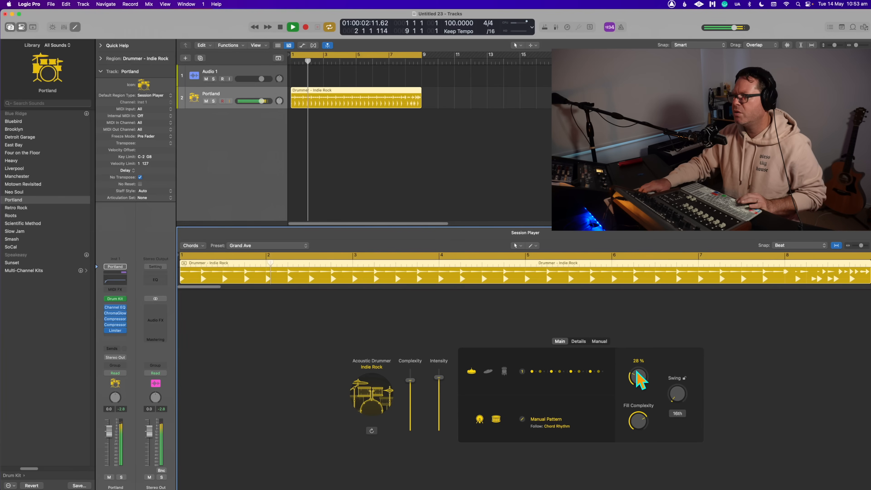
left_click(406, 61)
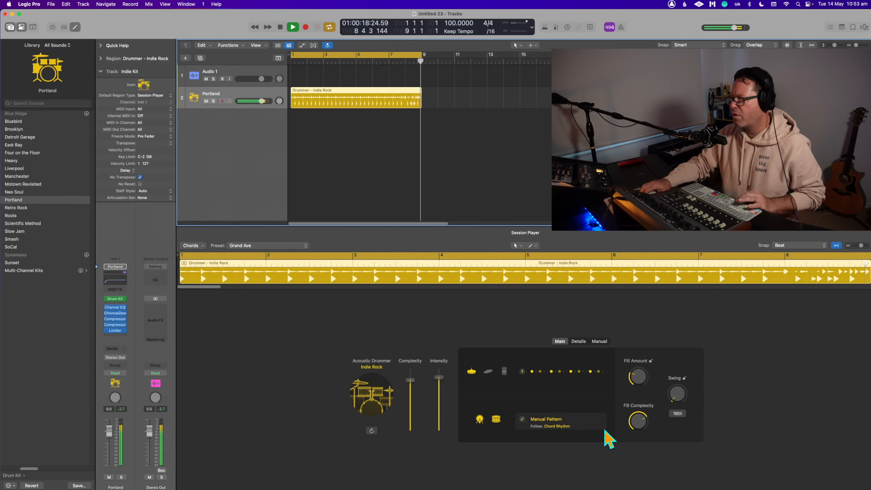
key("space")
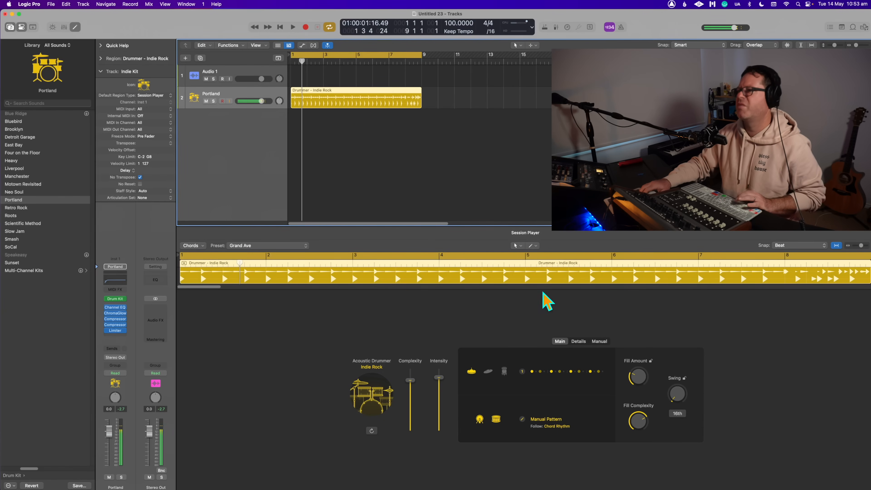
- Replay the fill around bar 8 and the loop back to bar 1, stop playback, and reselect the drummer region
left_click(402, 55)
left_click(405, 56)
key("space")
left_click(405, 63)
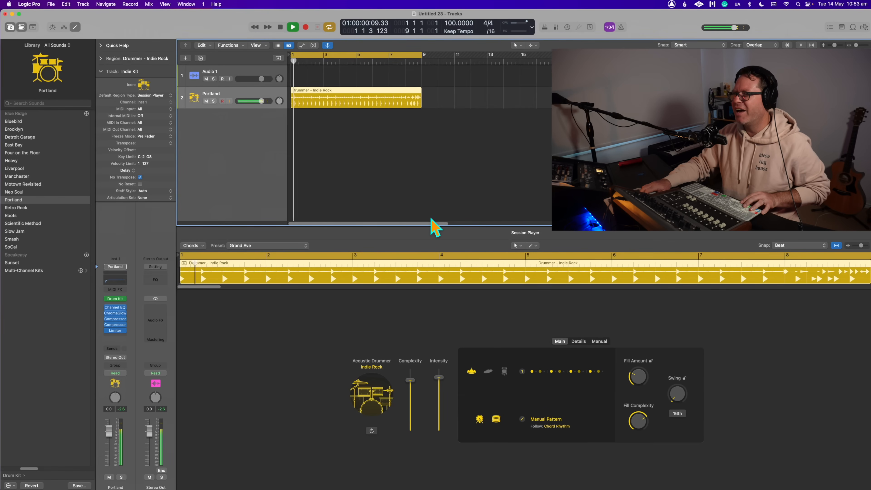
key("space")
left_click(333, 94)
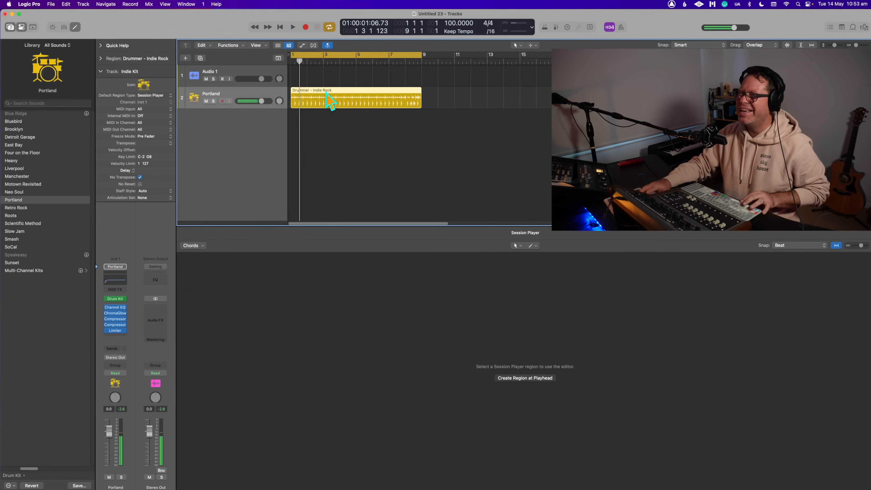
key("space")
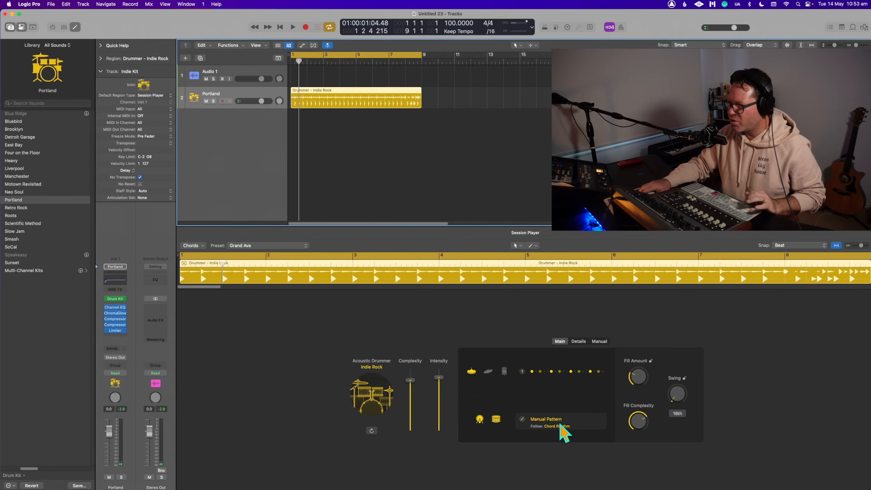
- Raise the drummer region's Ghost Notes to 30% in its performance details during playback
left_click(598, 339)
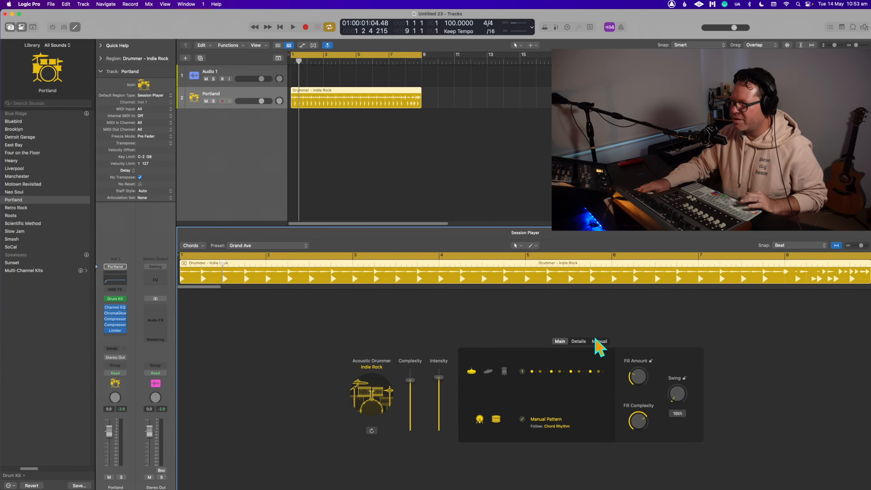
left_click(579, 341)
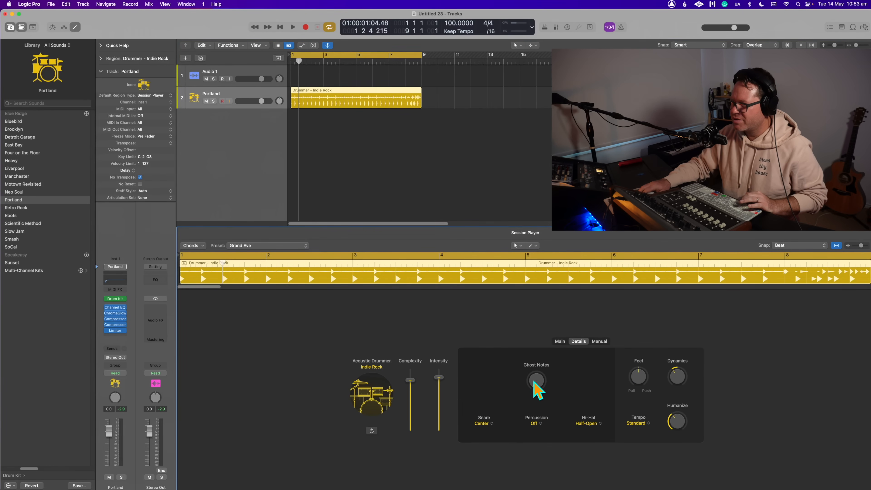
key("space")
mouse_move(539, 377)
left_mouse_down()
mouse_move(542, 364)
mouse_move(539, 378)
left_mouse_up()
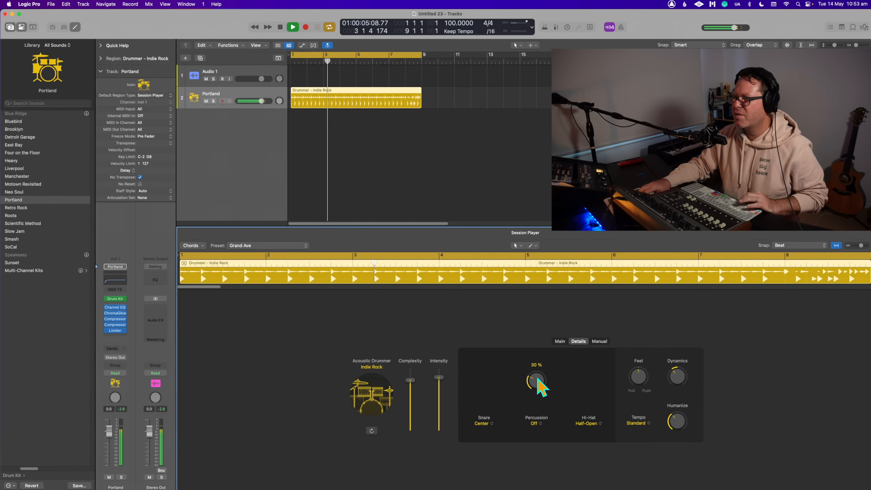
- Set the region's swing to 8th notes and its Fill Amount to 24% while auditioning the result
left_click(600, 342)
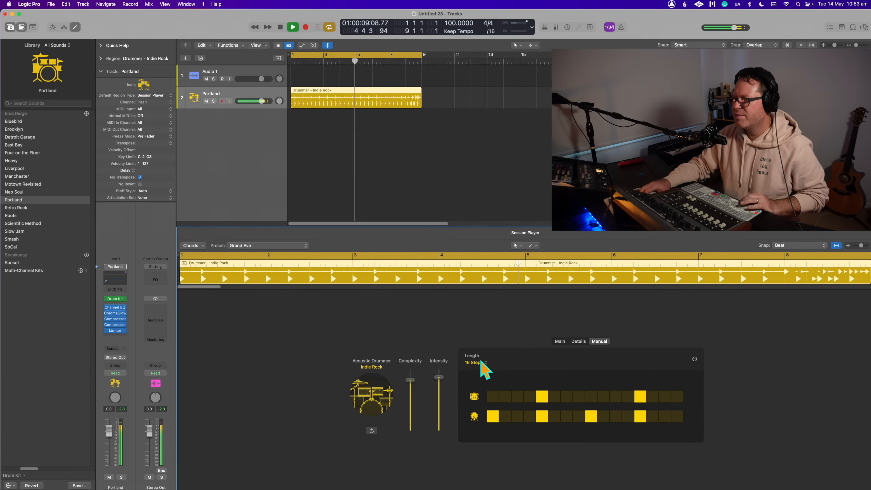
left_click(560, 341)
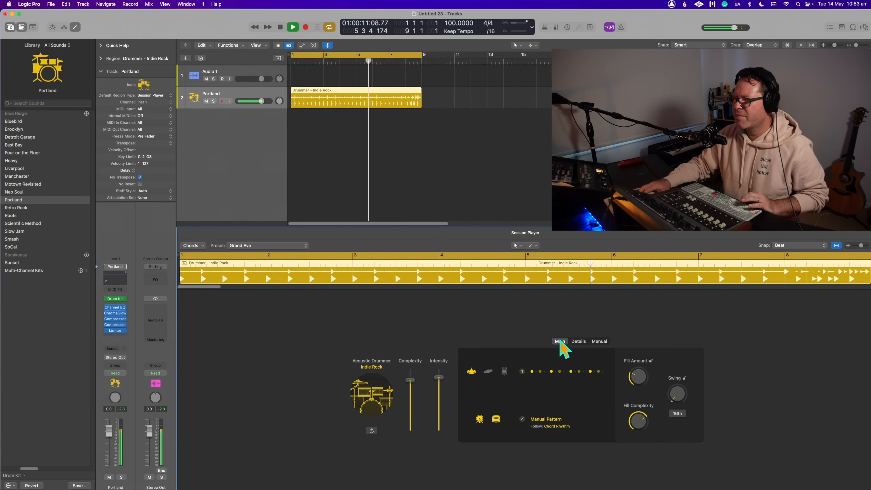
left_click_drag(636, 371, 636, 372)
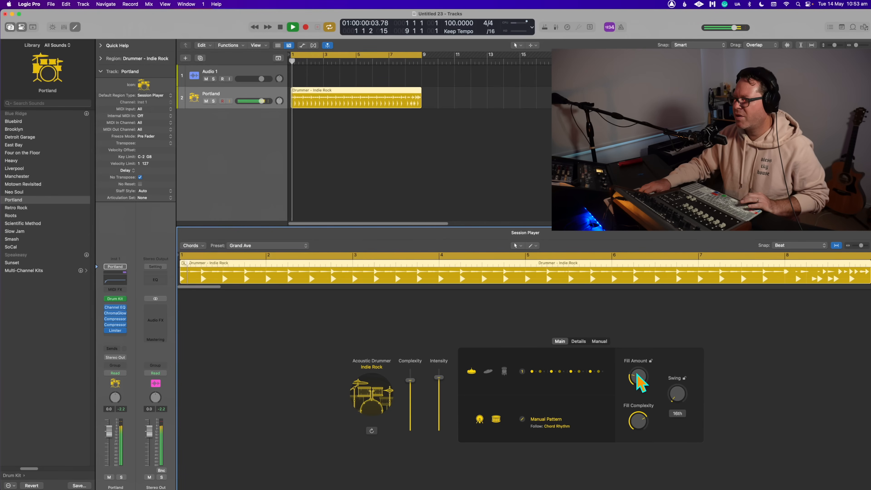
left_click(678, 413)
key("space")
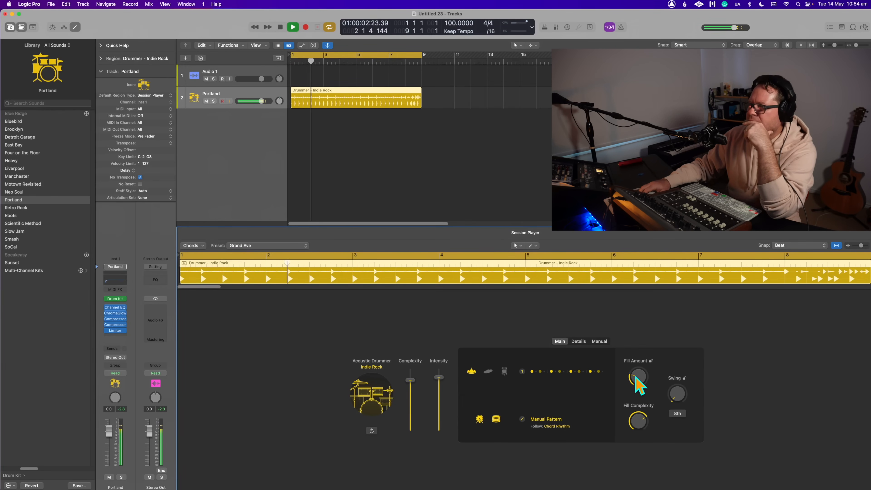
left_click_drag(636, 375, 637, 374)
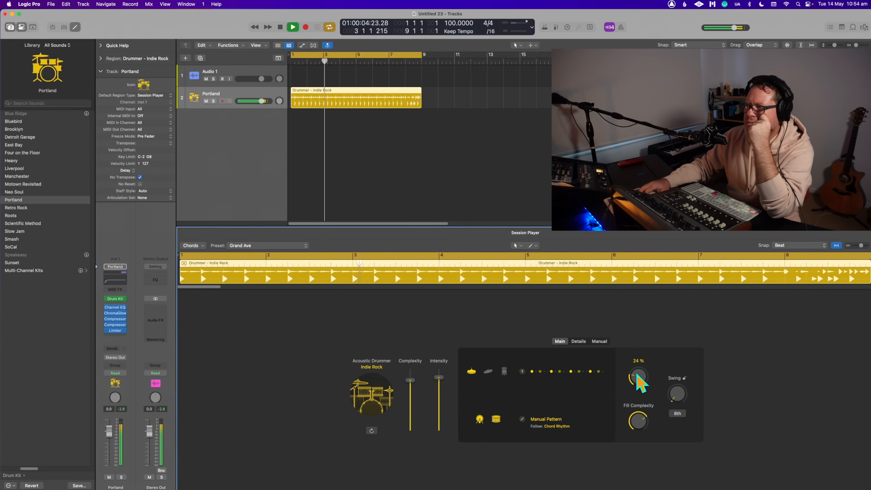
- Stop playback, duplicate the drummer region at bar 9, and raise the copy's Complexity and Intensity almost to maximum
left_click(579, 341)
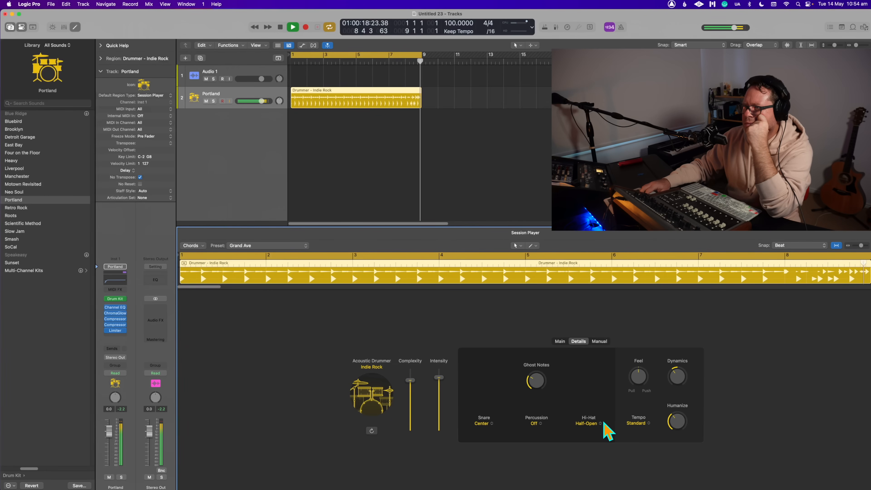
key("space")
left_click(364, 158)
left_click_drag(369, 105, 477, 99)
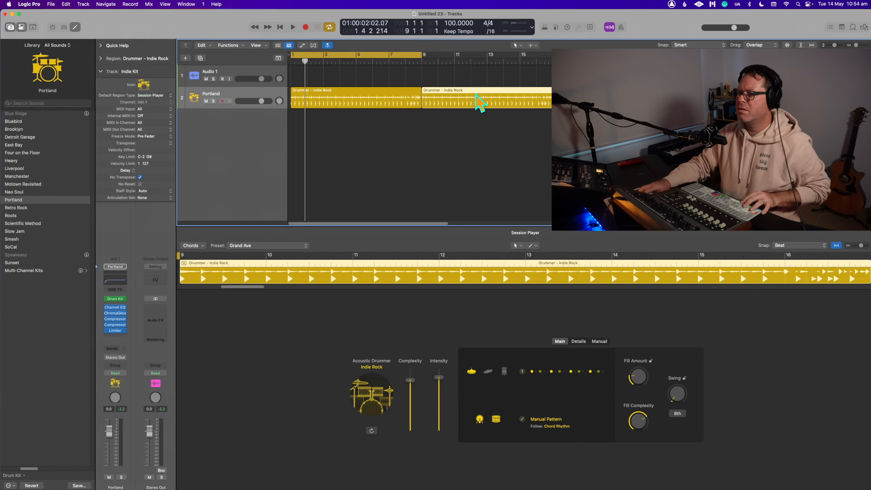
mouse_move(408, 384)
left_mouse_down()
mouse_move(410, 402)
mouse_move(410, 372)
left_mouse_up()
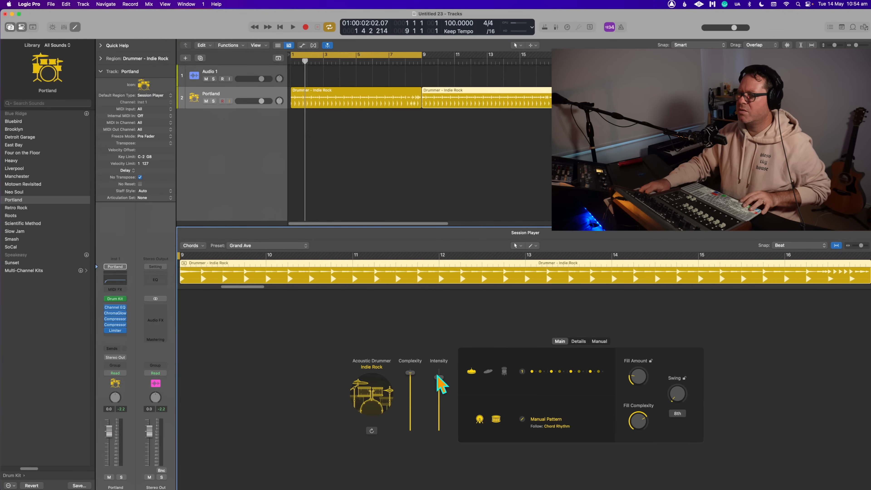
- Cycle bars 8 to 10 during playback to hear the transition between the two drummer regions
key("space")
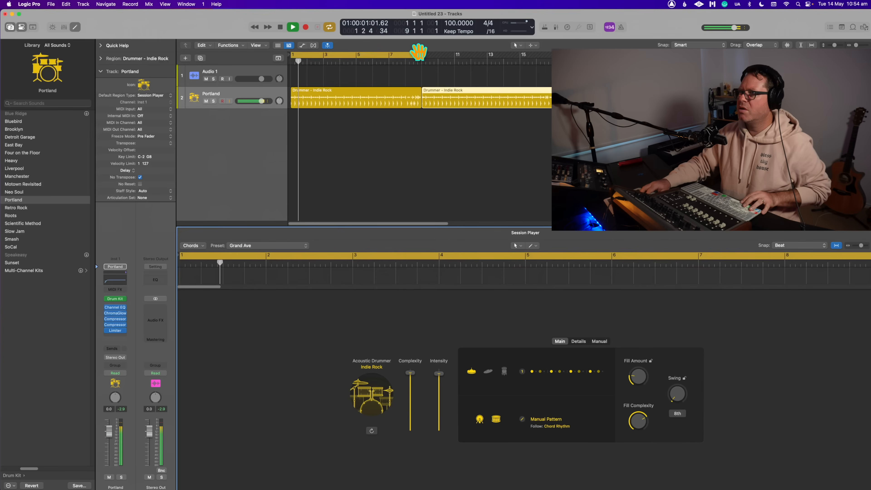
left_click(411, 57)
left_click_drag(412, 57, 439, 58)
left_click(453, 130)
left_click(447, 103)
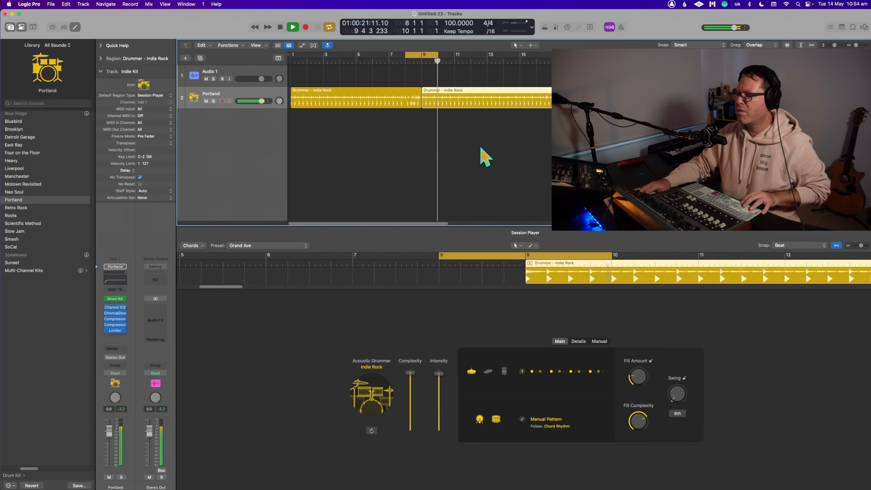
- Set the cycle range to bars 1 to 17, select the first region, and briefly play it from the start
left_click_drag(295, 54, 550, 90)
key("Return")
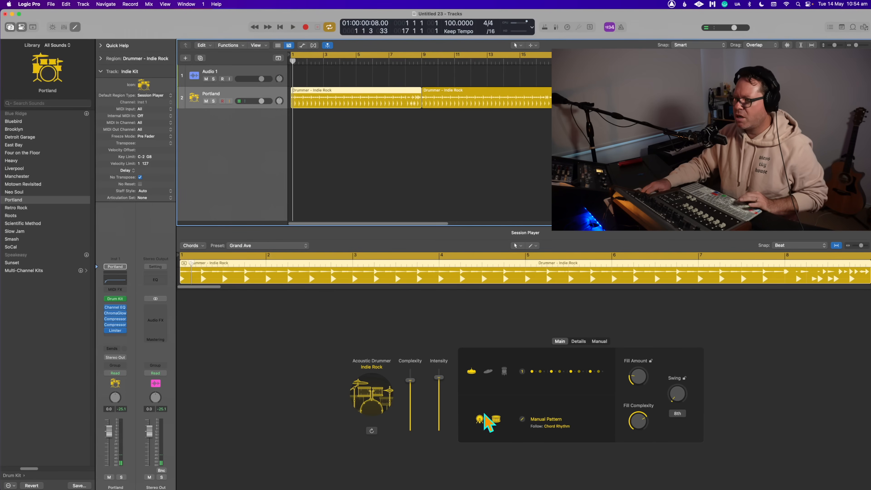
left_click(340, 132)
left_click(331, 101)
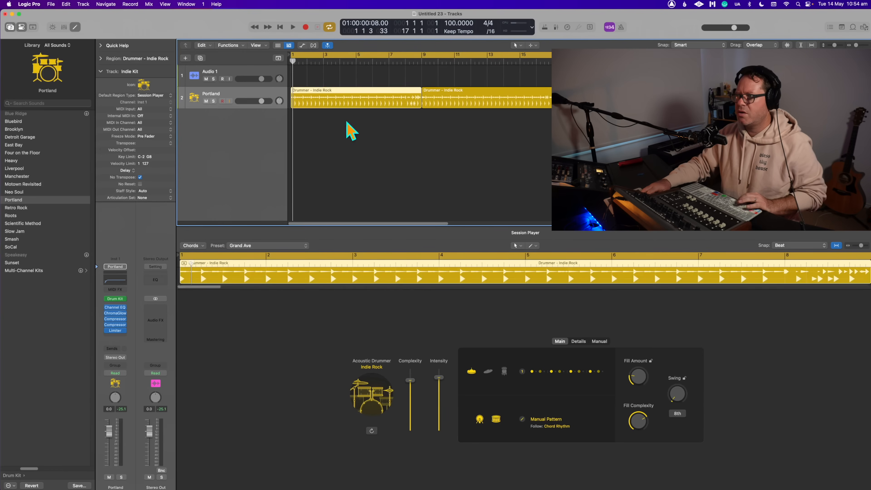
key("space")
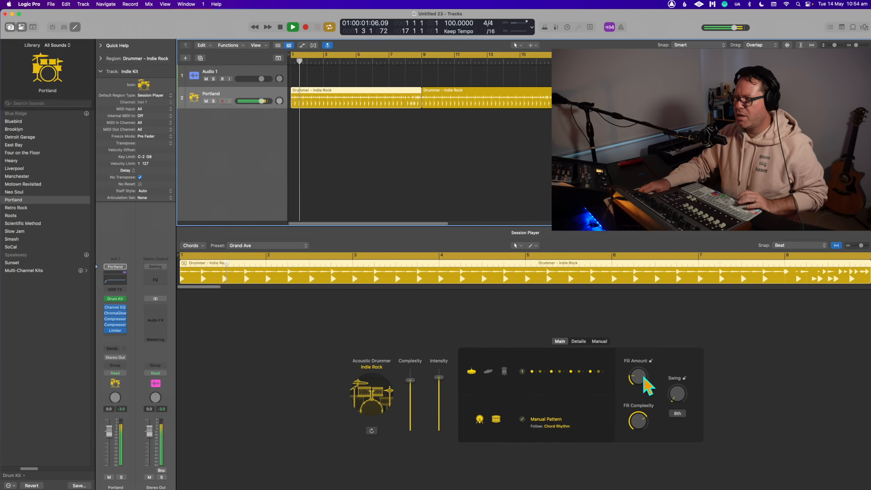
key("space")
- Try the Rim Shot snare articulation on the first drummer region and play it
left_click(579, 339)
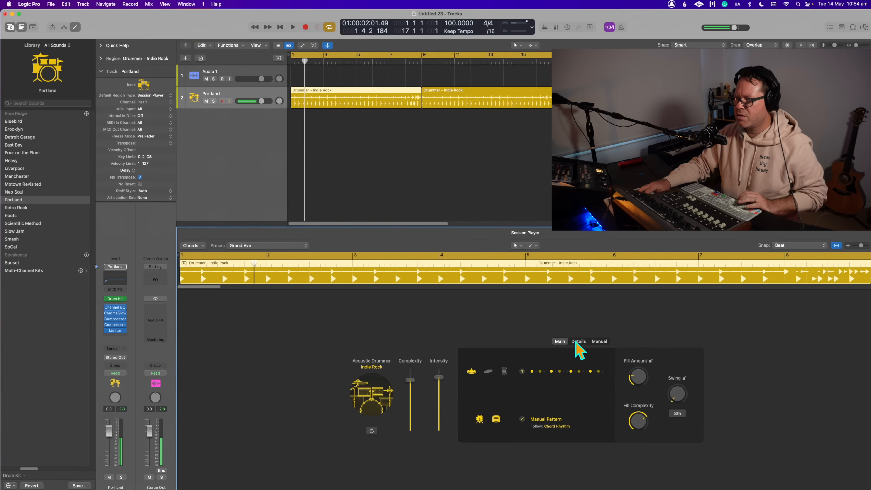
left_click(578, 341)
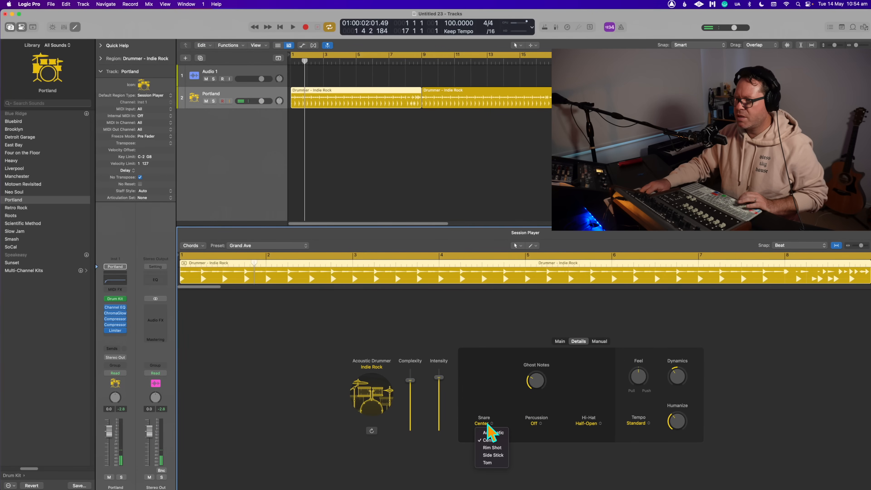
left_click(497, 448)
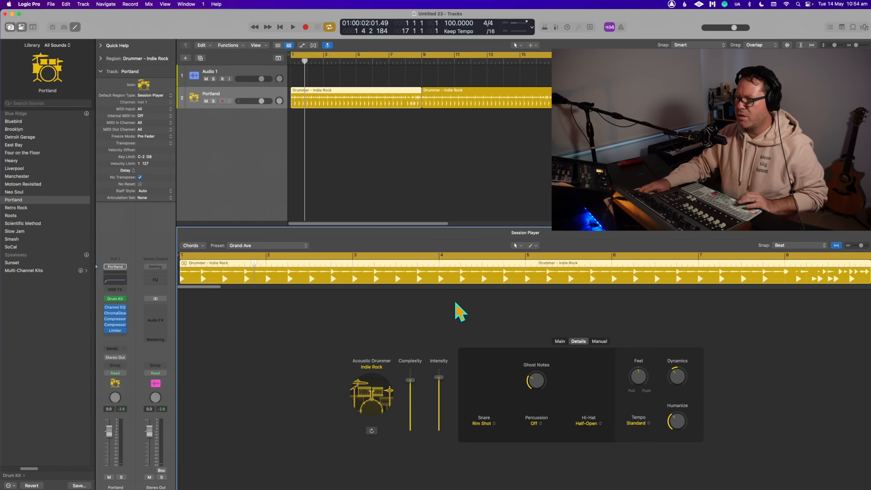
key("space")
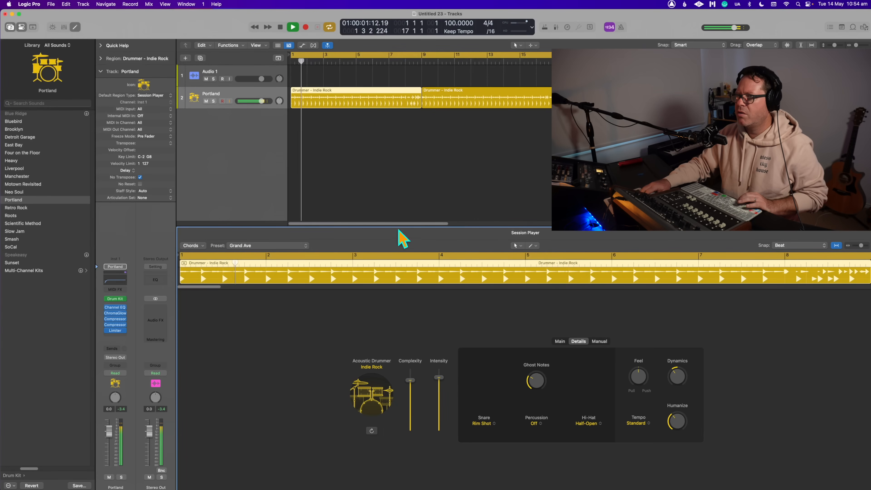
- Set the first region's snare to Side Stick and lower its Complexity and Intensity to moderate levels
left_click(487, 426)
left_click(499, 463)
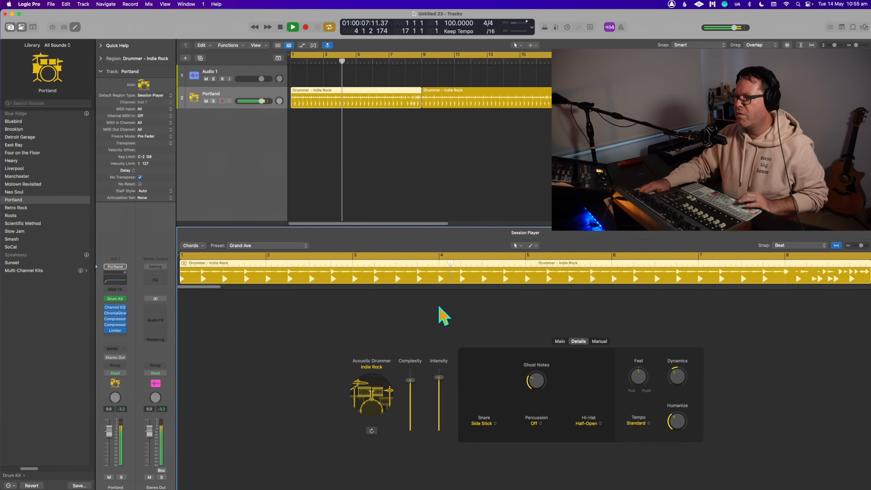
left_click_drag(413, 381, 441, 403)
- Play both drummer regions from the start to compare the softer first section with the busier second, and stop
left_click(397, 165)
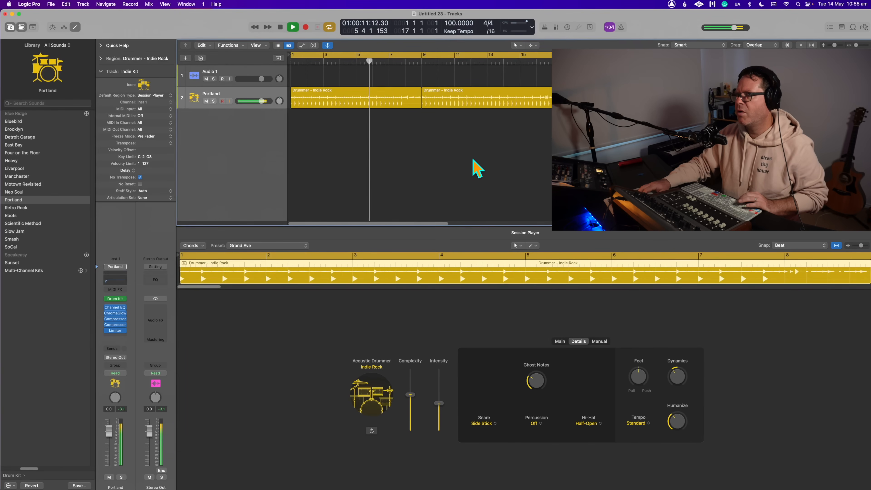
key("Return")
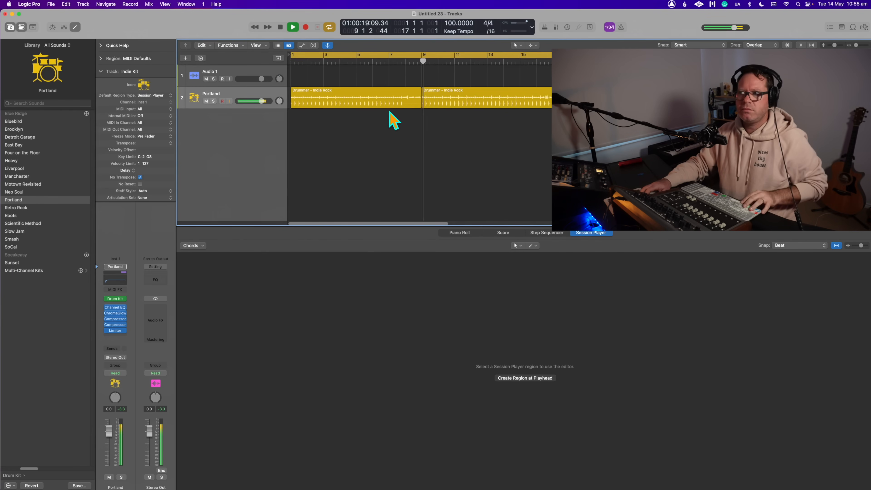
key("space")
- Select the first drummer region and check the option for converting it to a MIDI region without applying it
left_click(360, 105)
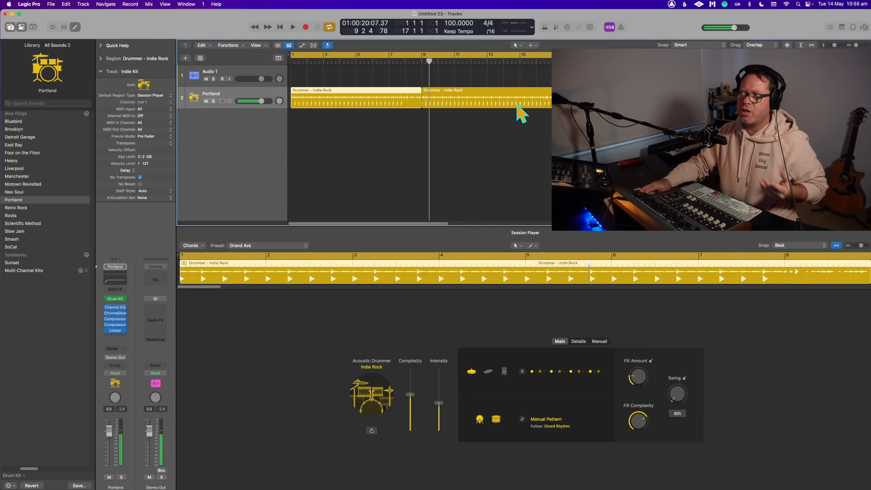
left_click(500, 134)
left_click(340, 93)
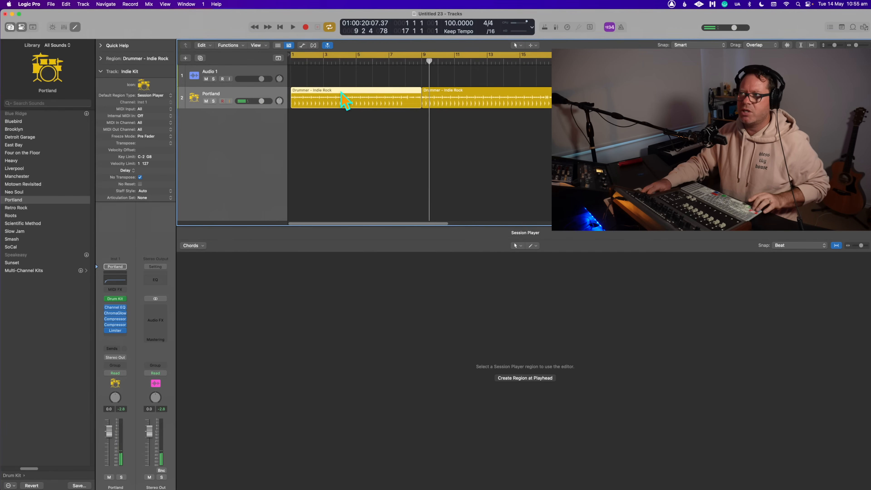
right_click(341, 91)
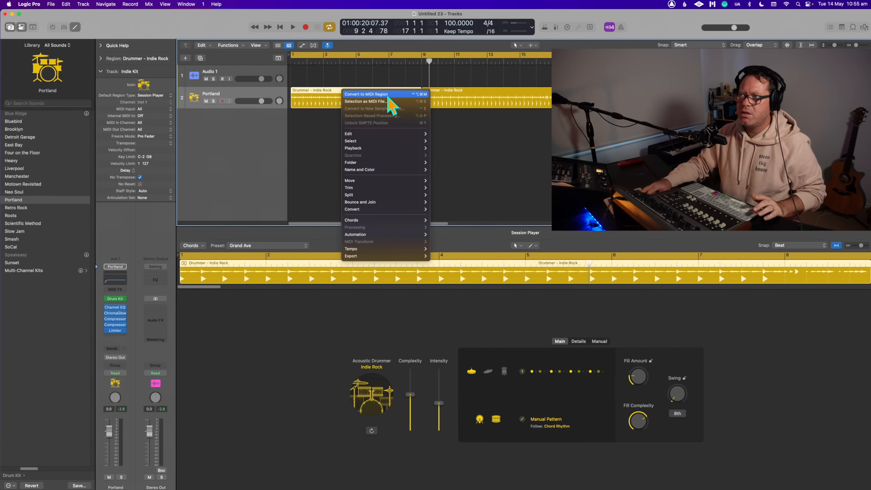
left_click(310, 185)
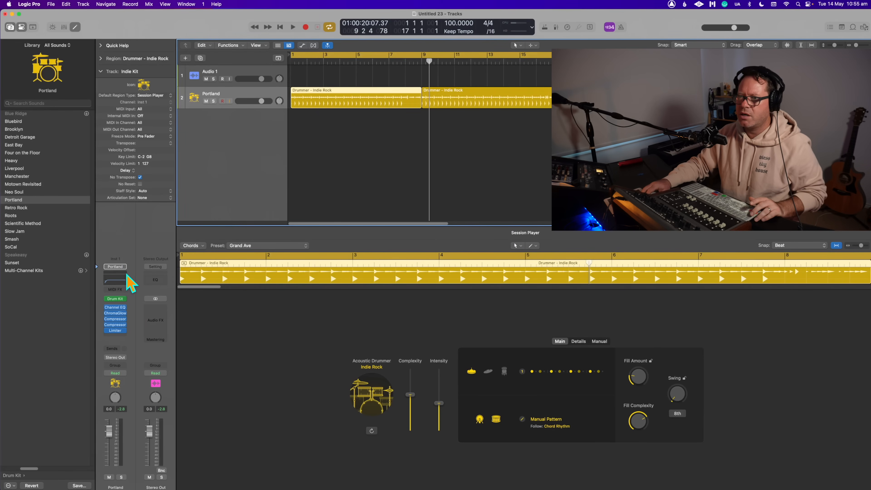
- Switch the Portland track's Drum Kit Designer instrument to its Multi-Output version and show the mixer
left_click(116, 266)
left_click(232, 201)
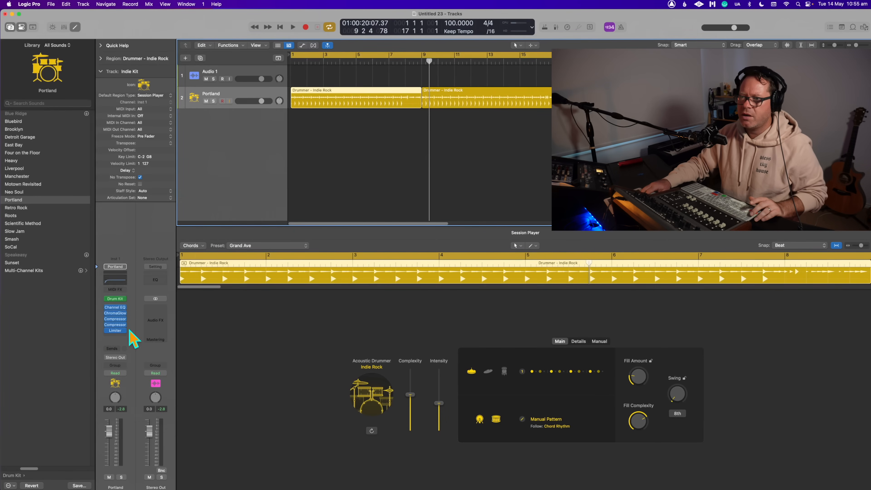
left_click(124, 298)
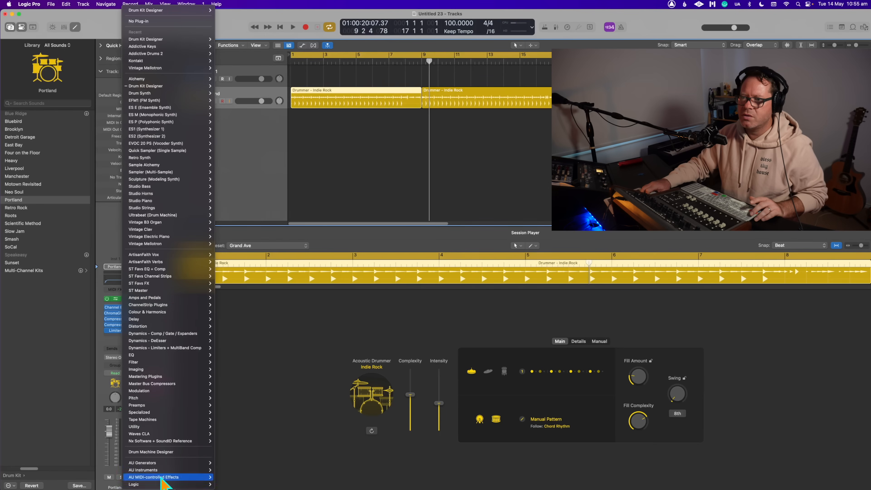
mouse_move(197, 87)
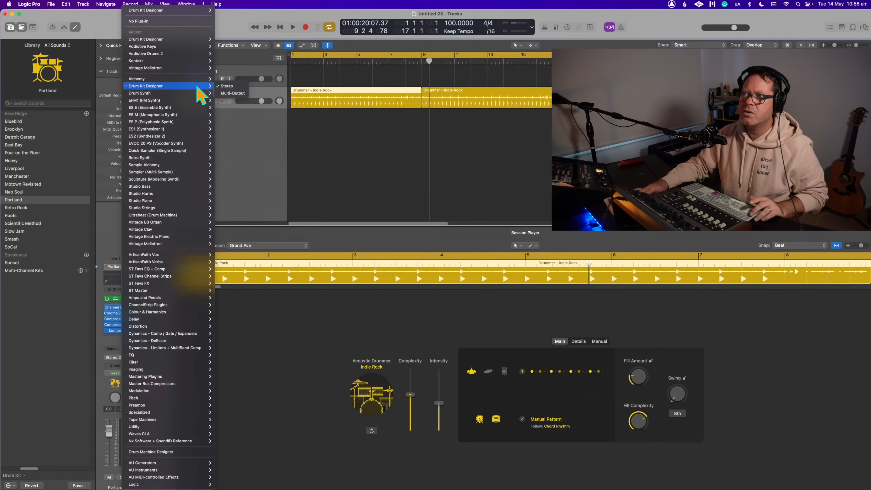
left_click(233, 94)
key("x")
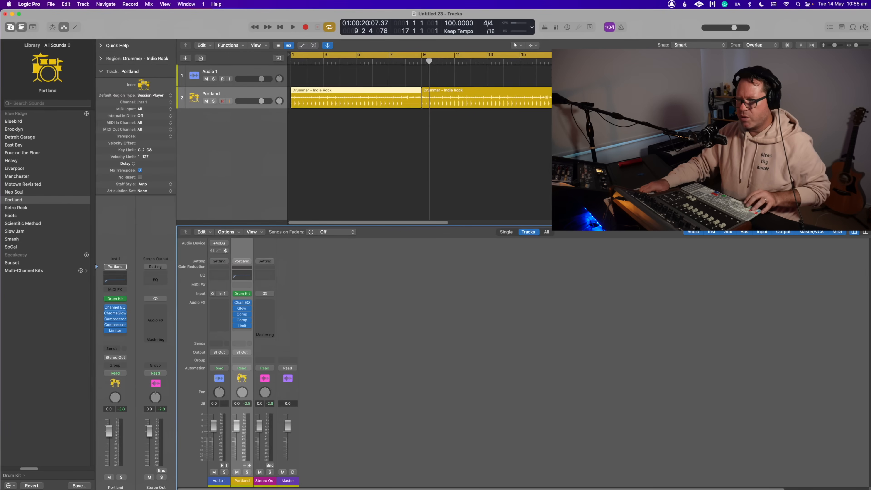
- Add separate kick, snare, toms and hi-hat/percussion output channels to the Portland strip during playback, removing the surplus aux channel
left_click(249, 465)
key("space")
left_click(249, 465)
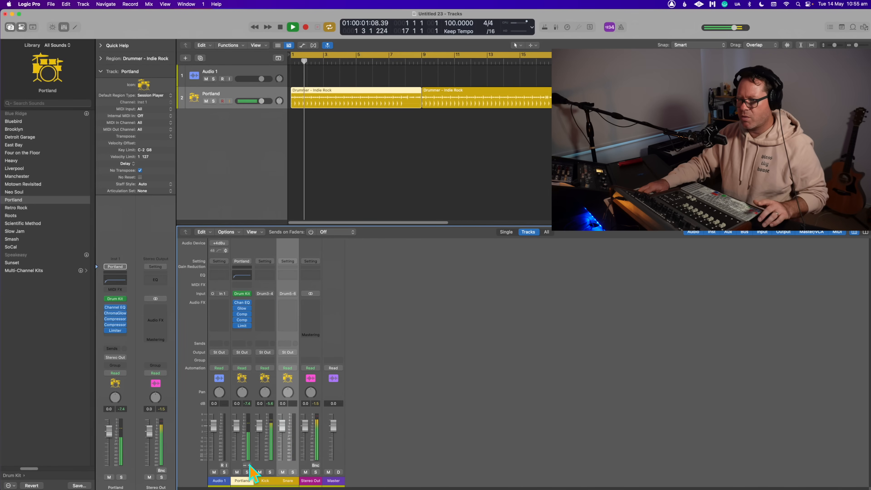
left_click(249, 465)
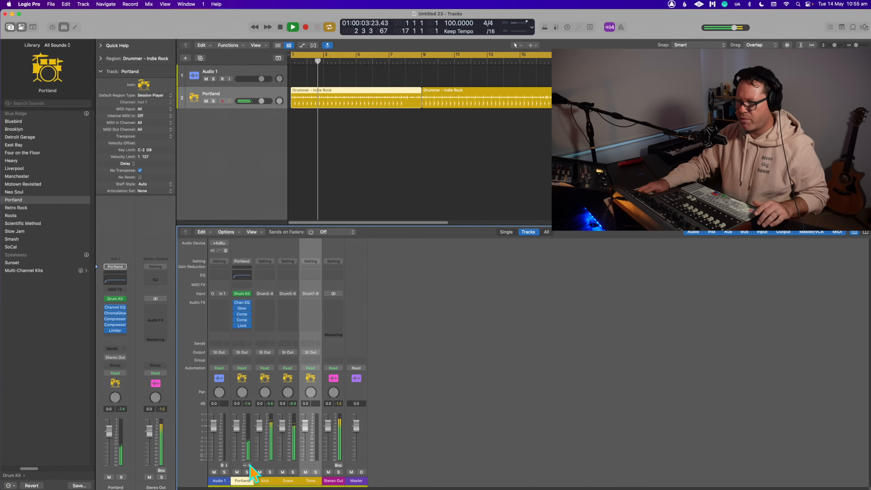
left_click(249, 465)
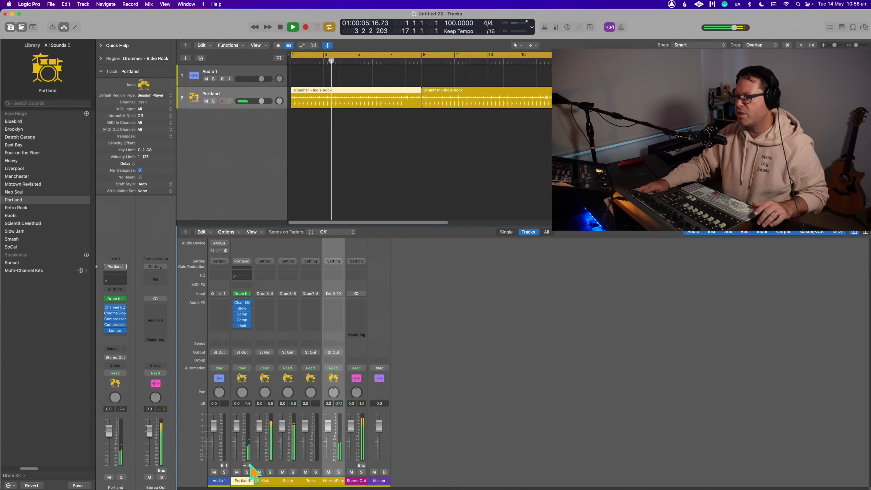
left_click(249, 464)
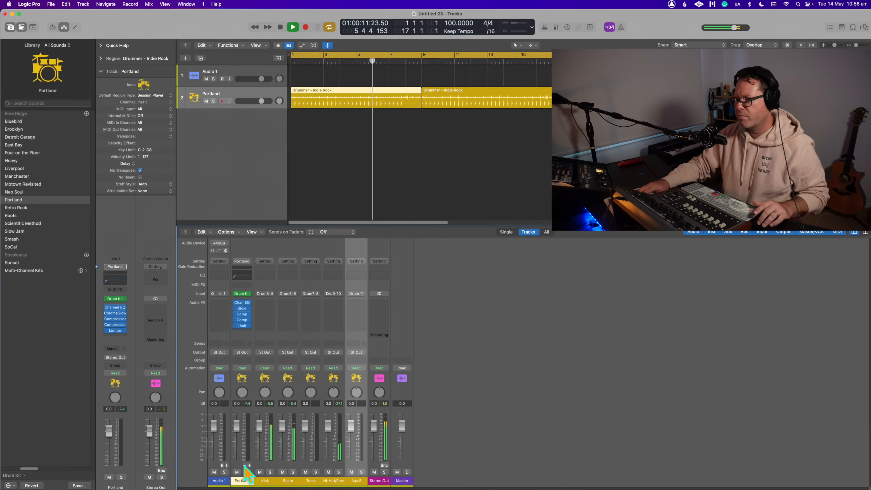
left_click(244, 465)
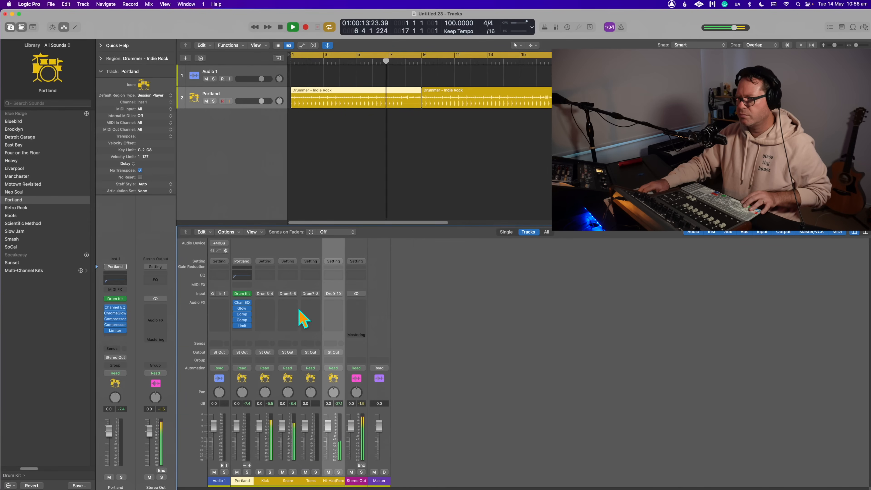
key("space")
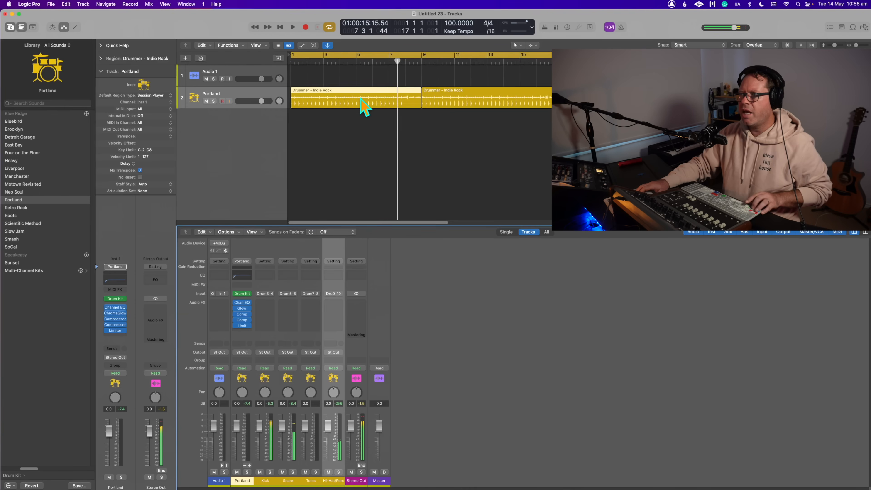
- Convert the first drummer region to a MIDI region and open it in the Piano Roll while playing it from the start
right_click(360, 100)
left_click(369, 100)
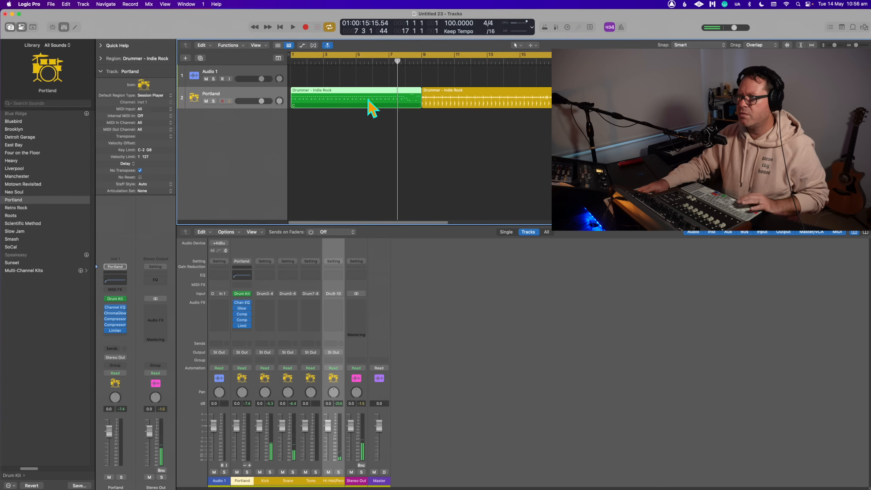
double_click(294, 61)
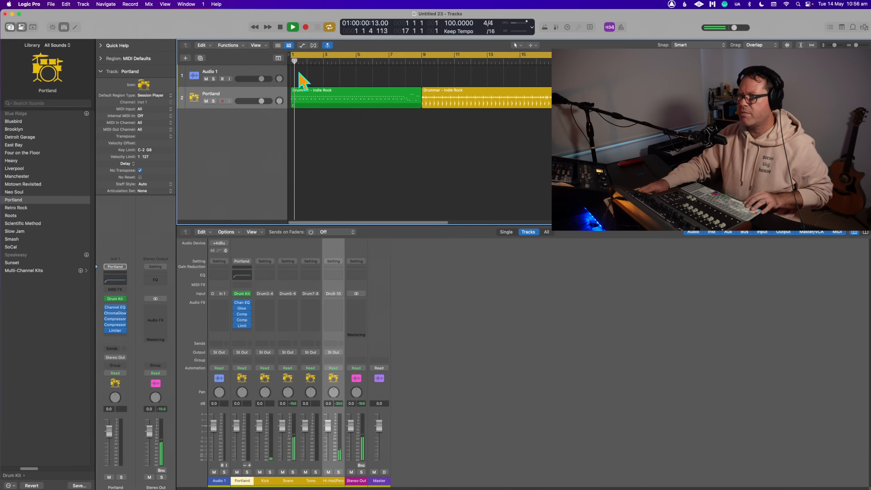
double_click(310, 98)
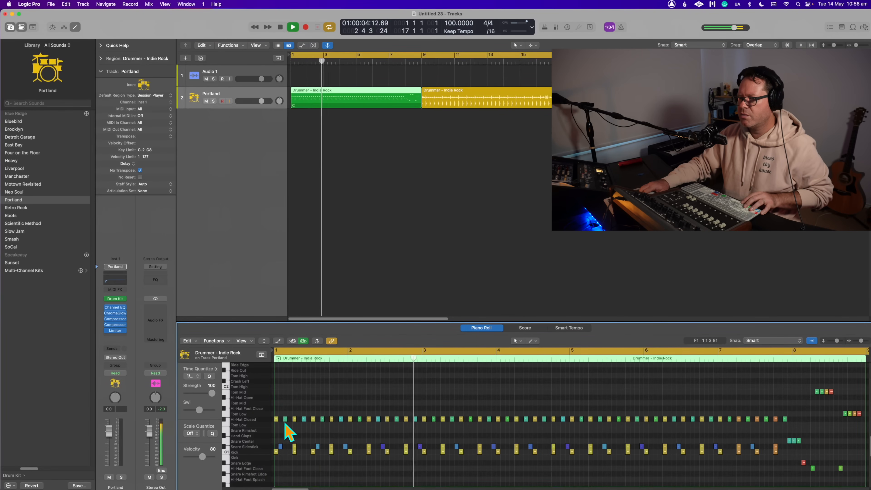
key("space")
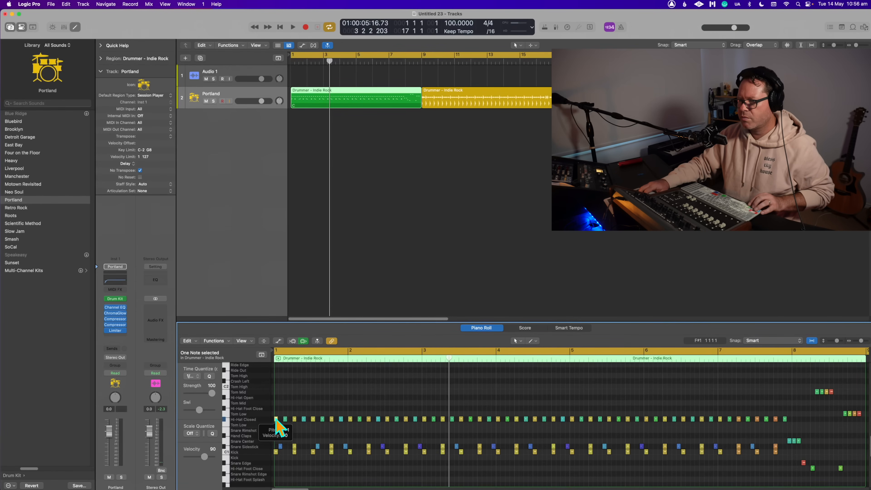
- Duplicate the first closed hi-hat note of bar 1 slightly later, shift the copy to Hi-Hat Open, and play it
left_click_drag(275, 418, 280, 419)
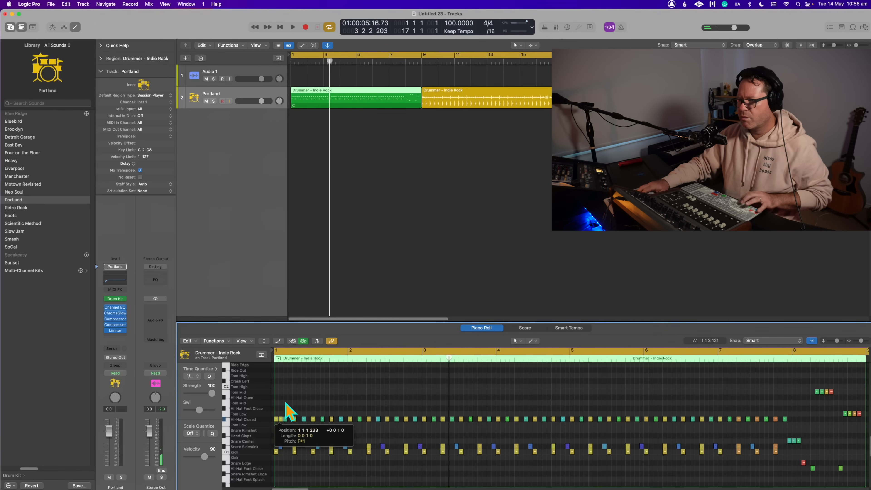
left_click(286, 404)
key("space")
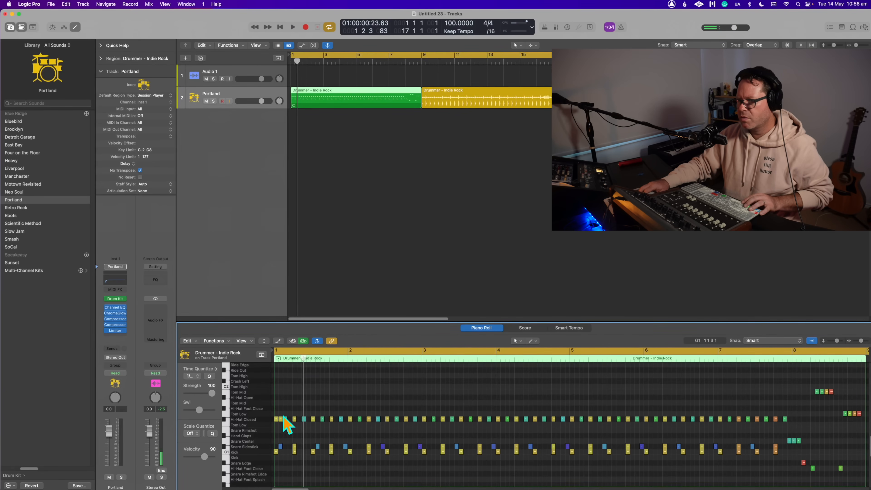
left_click_drag(280, 418, 283, 399)
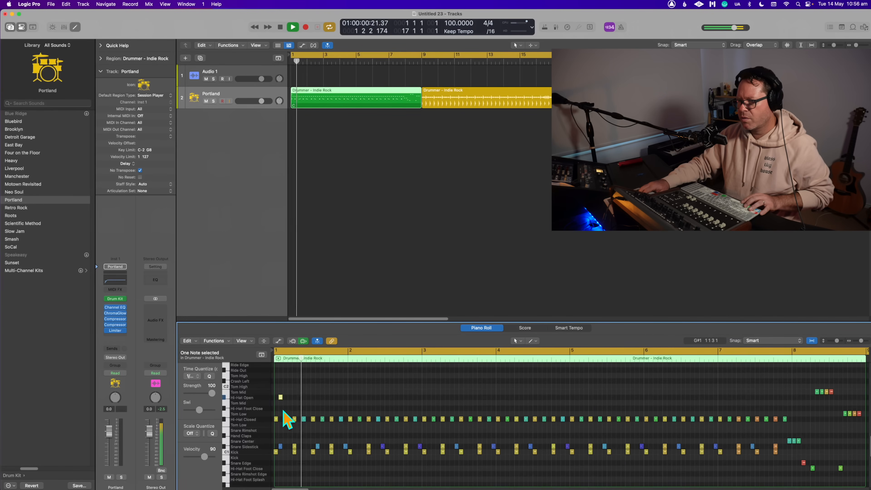
left_click(329, 388)
key("space")
- Add matching Hi-Hat Open notes near the start of bars 2, 3 and 4, playing the edited MIDI region
left_click_drag(304, 408, 354, 396)
left_click(384, 391)
key("space")
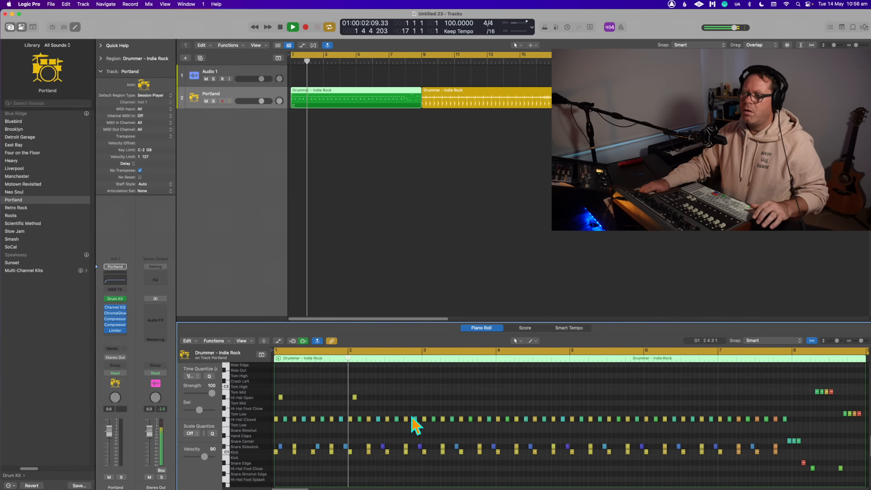
key("space")
mouse_move(442, 390)
left_mouse_down()
mouse_move(265, 399)
mouse_move(435, 402)
mouse_move(431, 409)
mouse_move(429, 397)
left_mouse_up()
left_click(455, 390)
key("space")
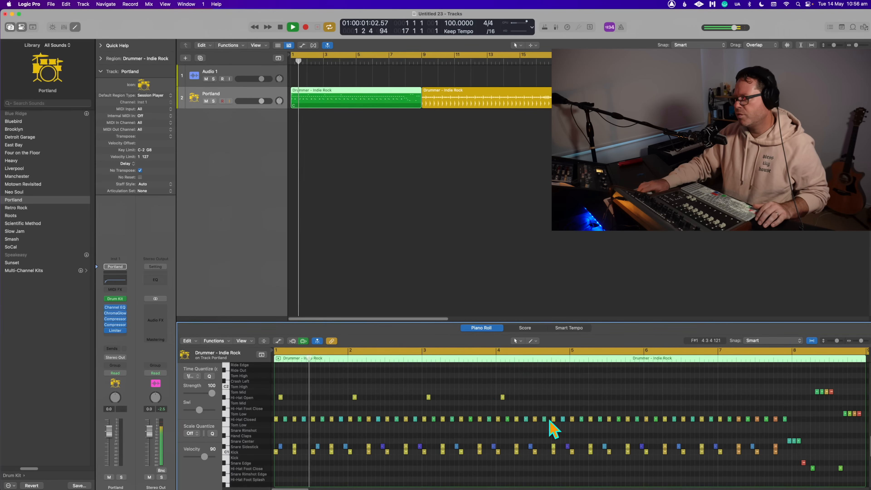
- Play across the transition from the MIDI region into the second drummer region, stop, and reselect the first region
left_click(786, 358)
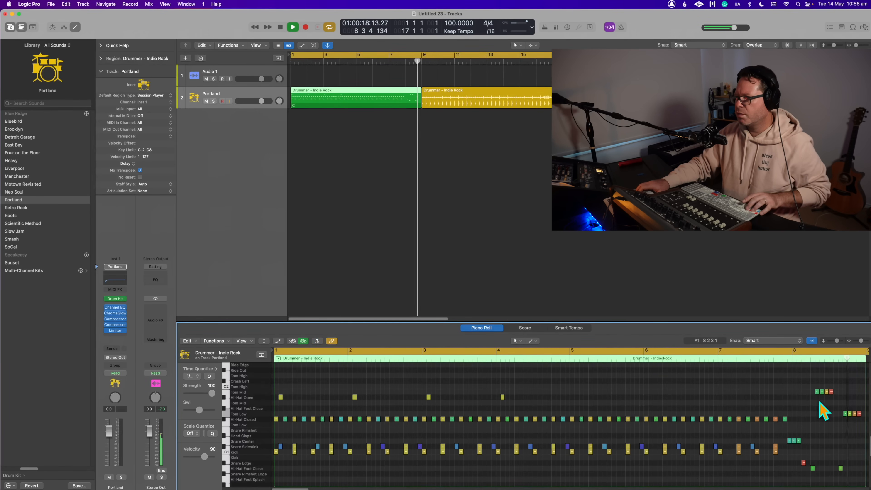
left_click(448, 126)
left_click(456, 104)
key("space")
left_click(449, 114)
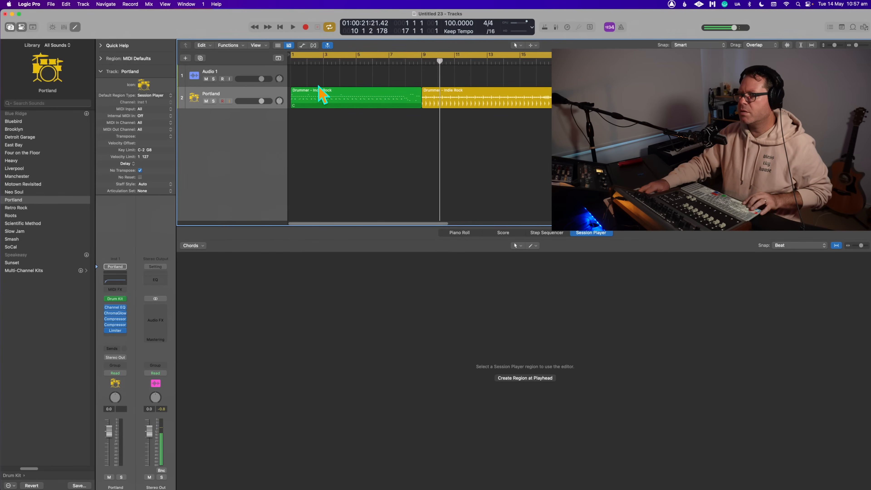
left_click(326, 104)
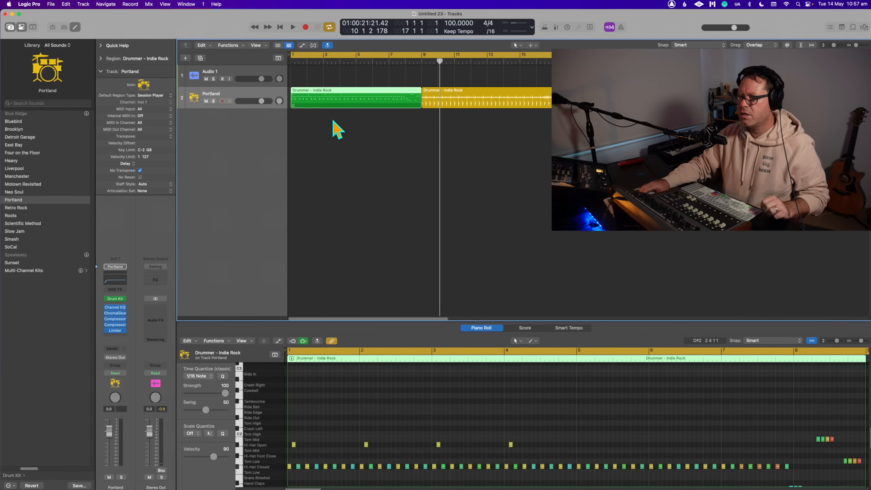
- Convert the edited first MIDI region back to a Session Player region
right_click(339, 92)
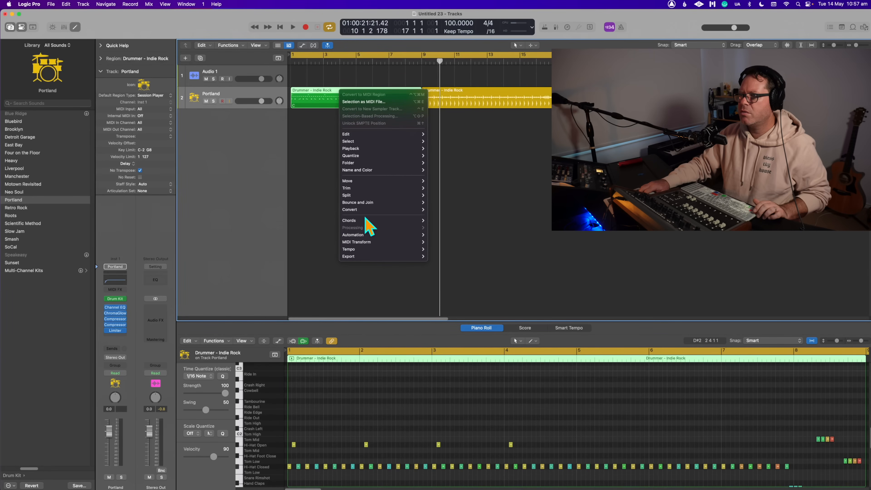
mouse_move(366, 221)
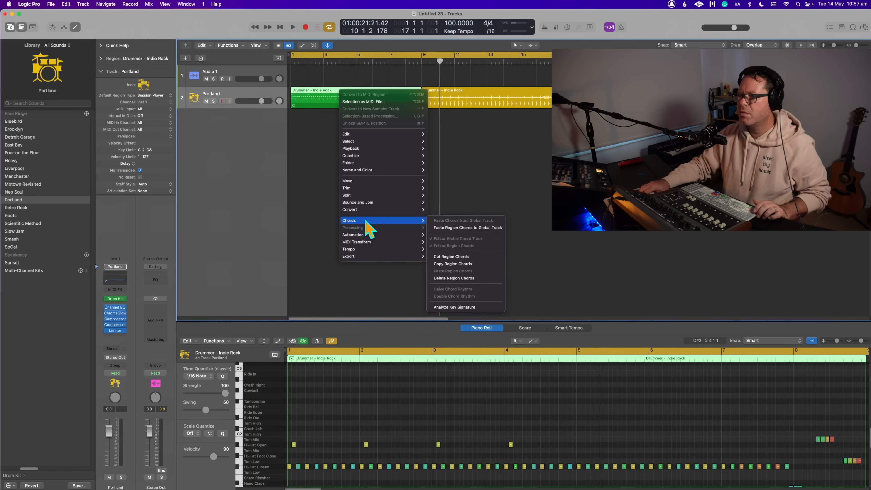
left_click(310, 217)
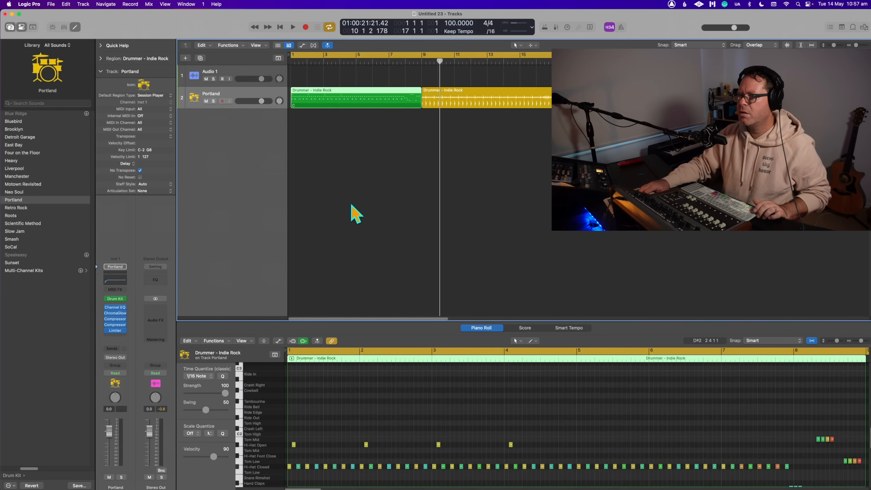
right_click(342, 93)
mouse_move(364, 216)
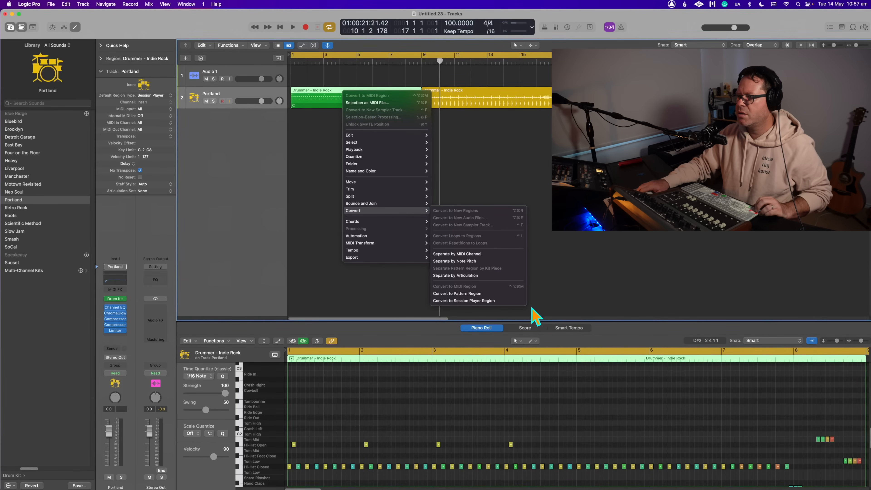
left_click(500, 301)
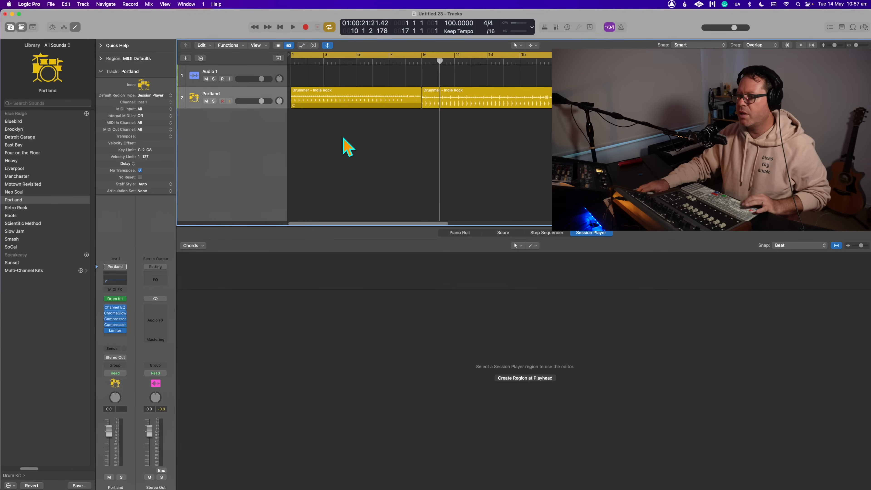
- Play the first Session Player region from the start and check its drummer settings
left_click(295, 56)
key("space")
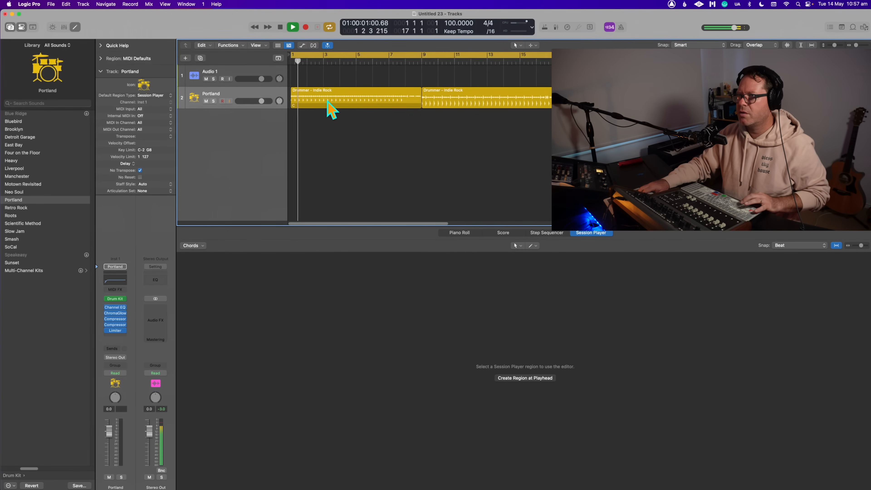
key("space")
left_click(327, 98)
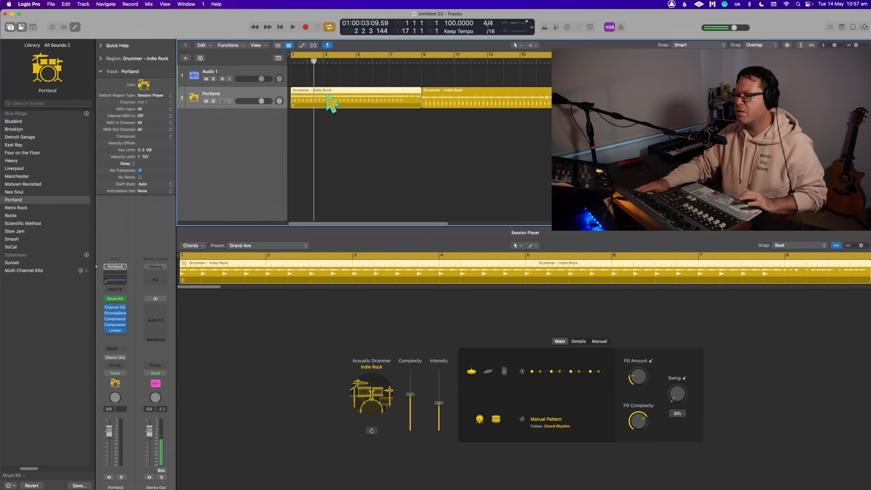
key("space")
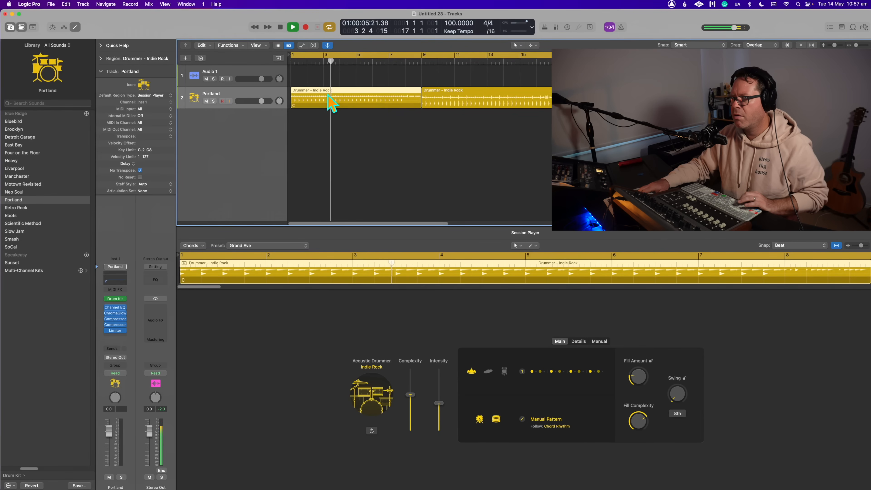
key("space")
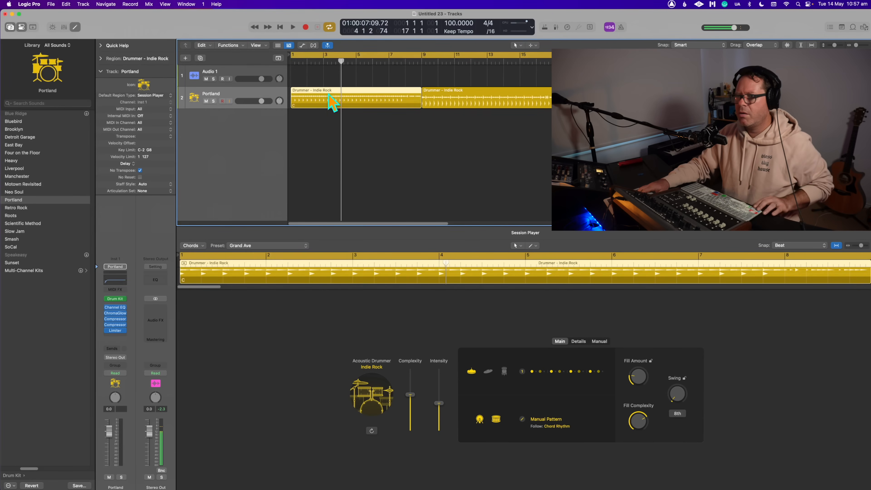
- Convert the first drummer region to MIDI again and bring its hi-hat, snare and kick notes into view
right_click(330, 96)
left_click(347, 101)
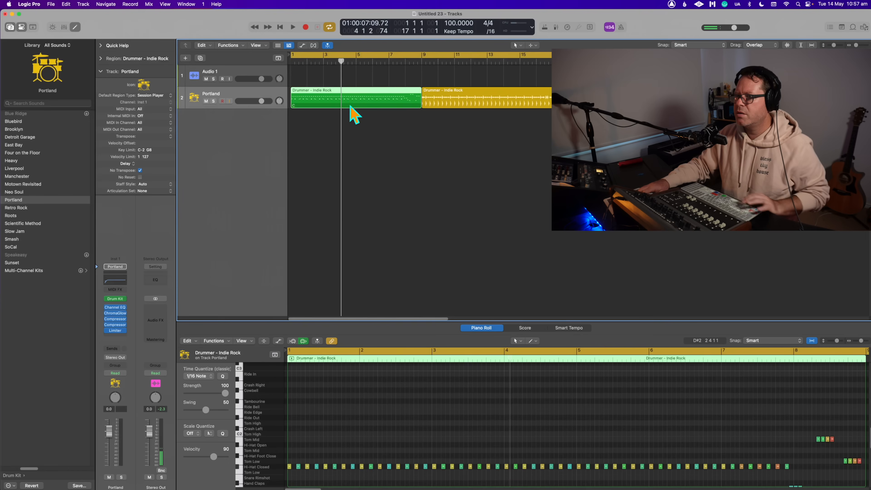
scroll(320, 406, "down", 10)
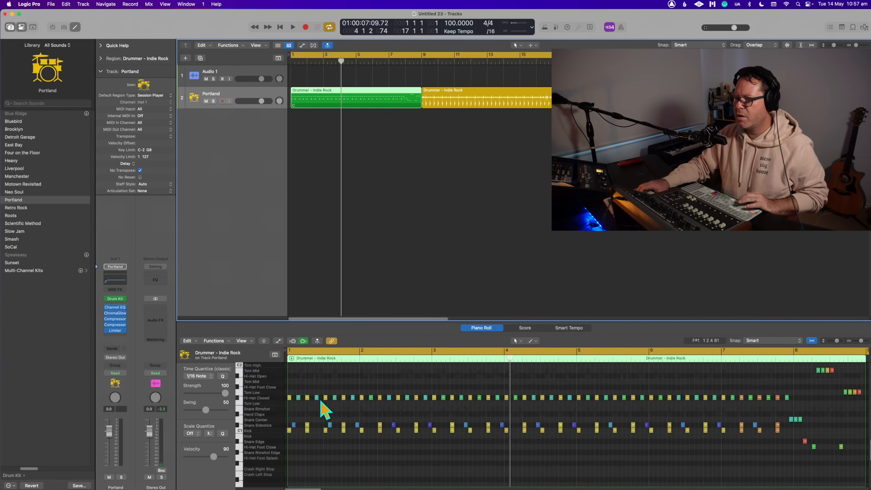
- Change the second closed hi-hat note of bars 1 and 2 to Hi-Hat Open, playing the region between edits
left_click_drag(298, 408, 299, 391)
key("space")
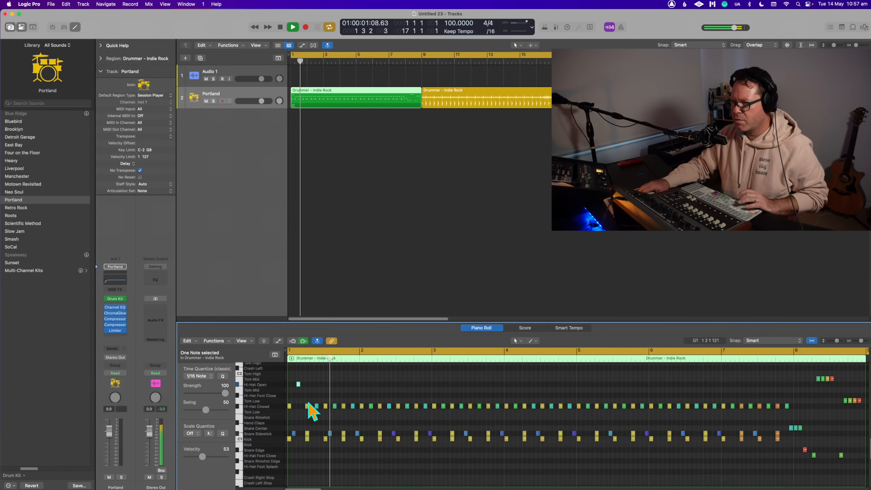
key("space")
left_click_drag(370, 407, 368, 384)
left_click(392, 380)
left_click(328, 105)
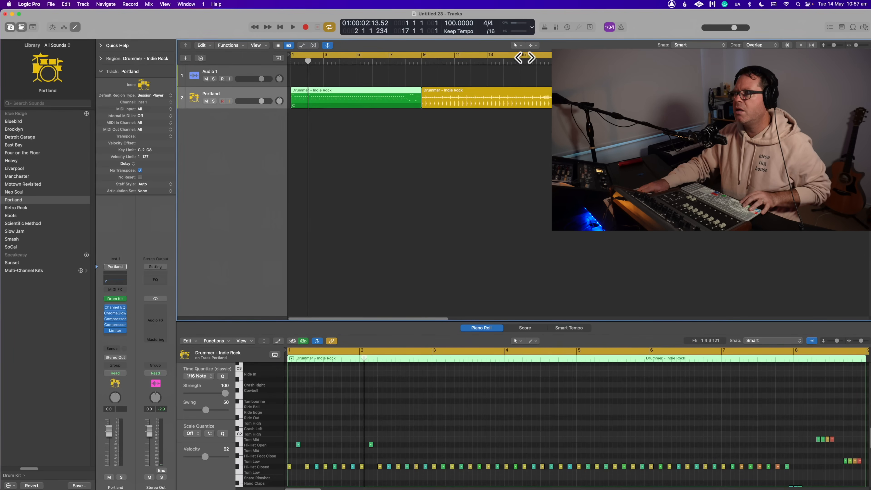
- Convert the edited first MIDI region back to a Session Player region, playing it before and after the conversion
key("space")
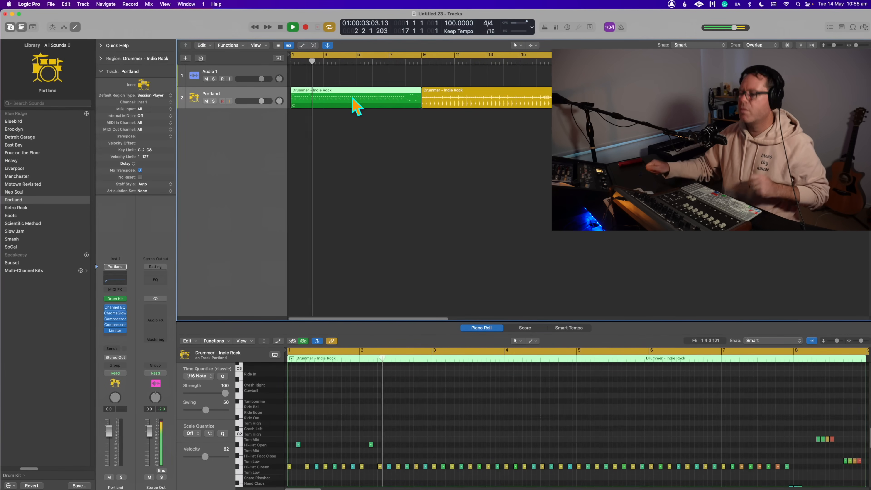
key("space")
right_click(353, 98)
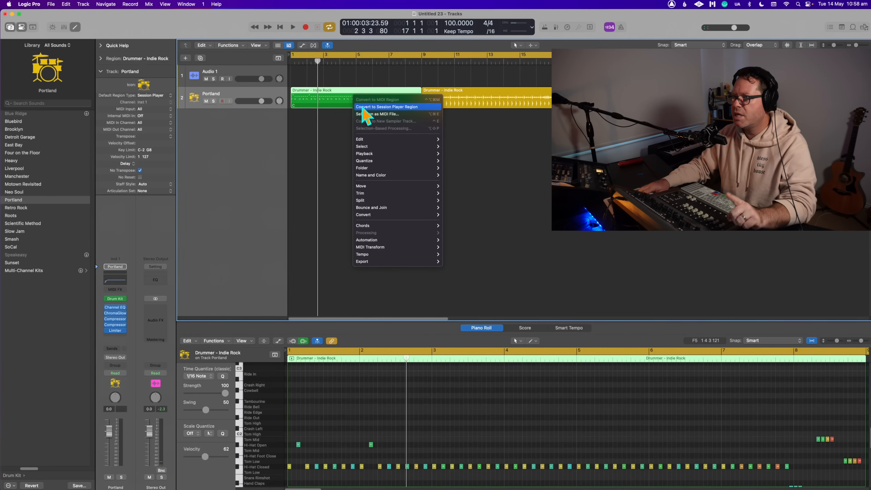
left_click(392, 108)
key("space")
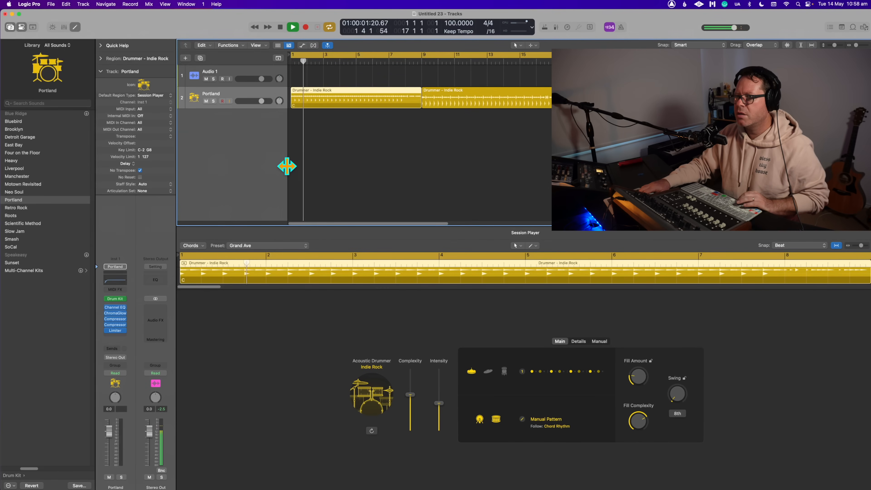
key("space")
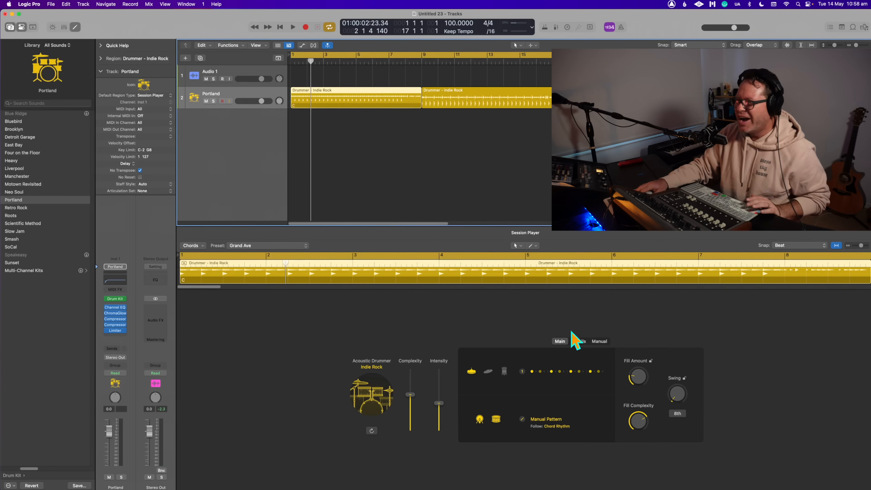
- Check the manual pattern and the performance details of the first Session Player region
left_click(598, 341)
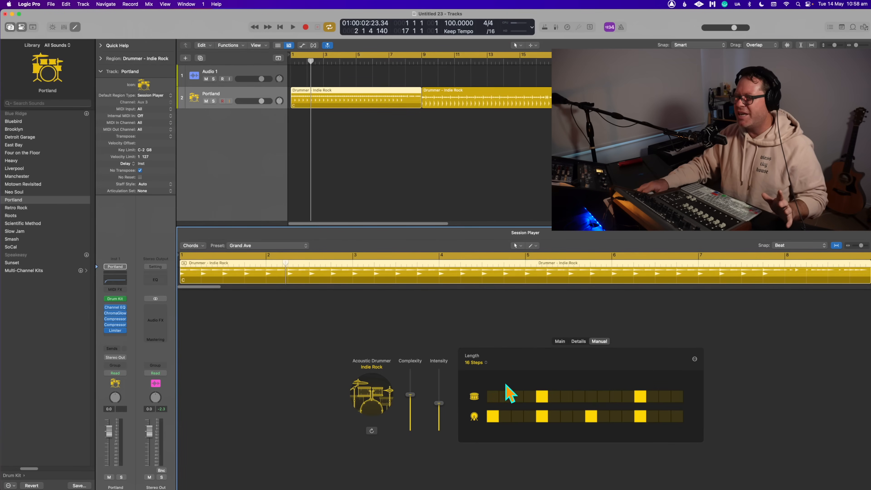
left_click(578, 343)
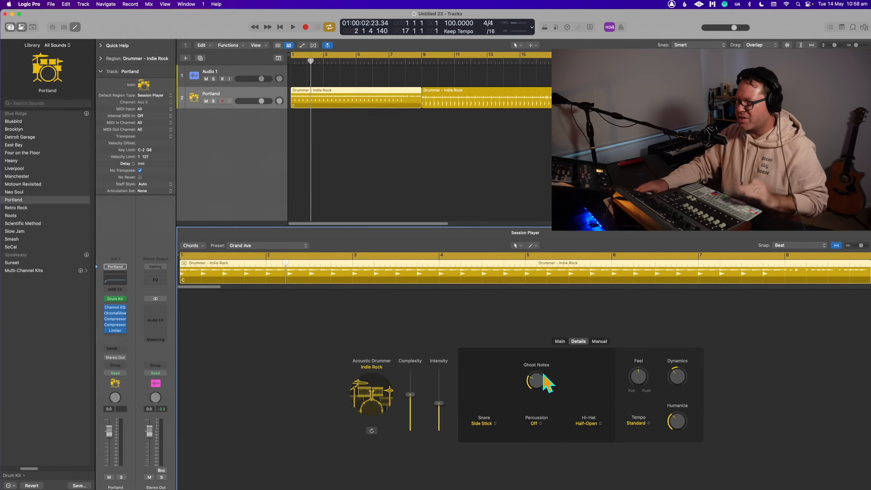
left_click(448, 166)
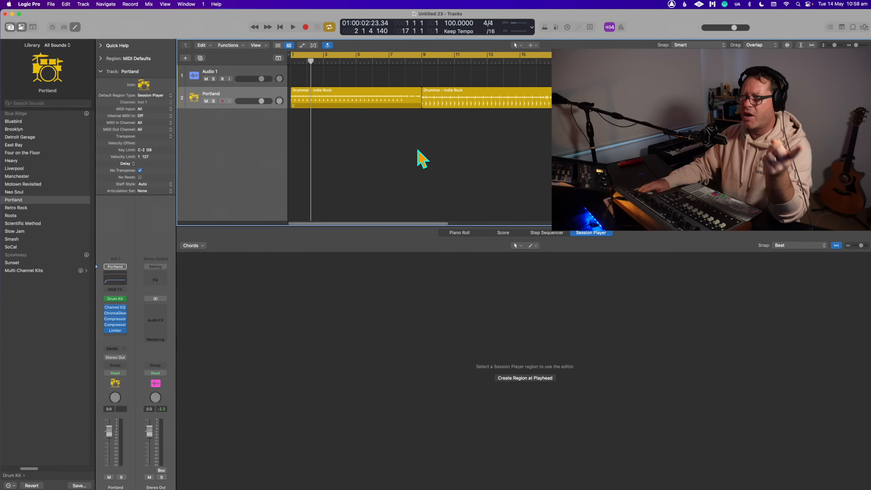
left_click(363, 98)
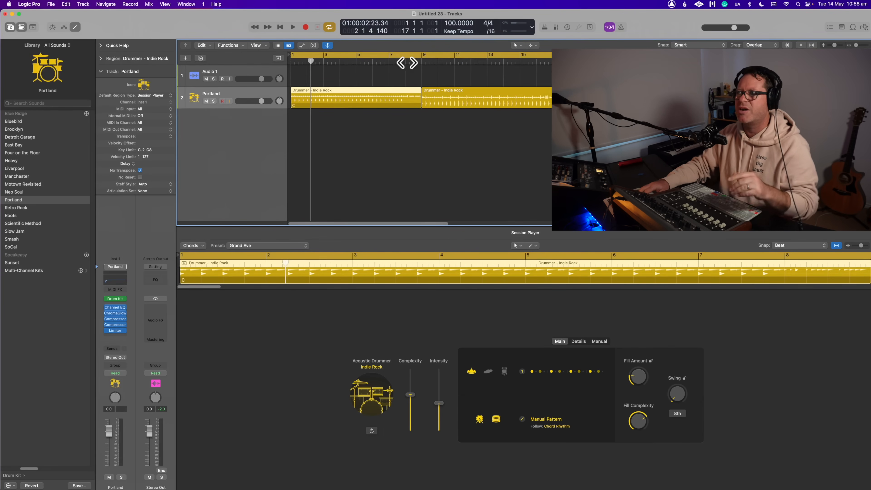
- Turn off cycle mode and convert the first Session Player region to a MIDI region
left_click(401, 55)
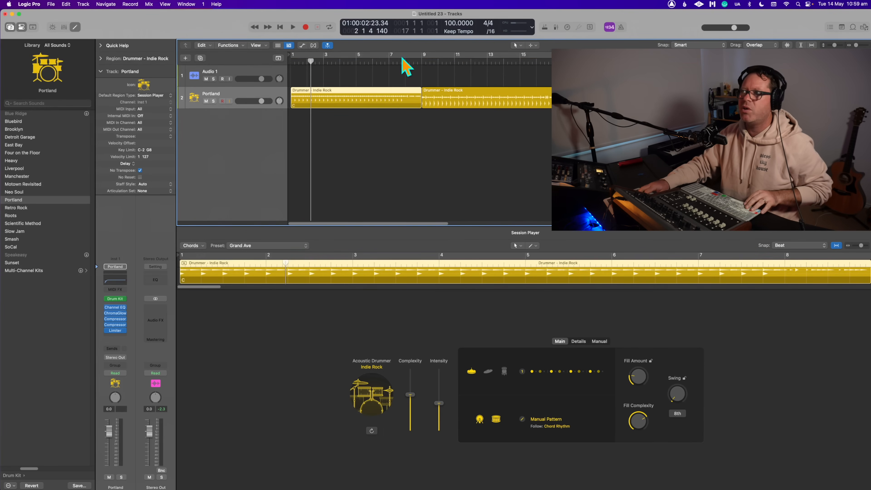
left_click(299, 77)
key("t")
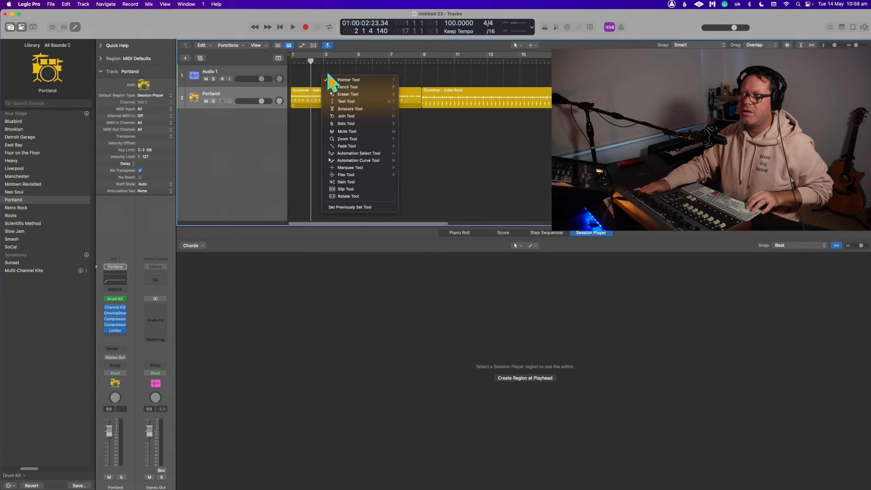
key("Escape")
right_click(331, 90)
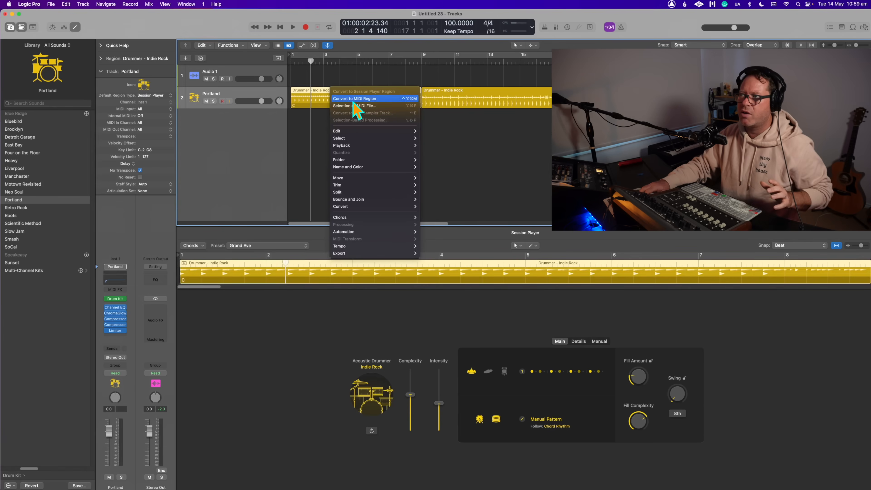
left_click(355, 100)
- Split the first MIDI region at bar 8 with the Scissors tool, shortening the crossing notes, and return to the Pointer tool
key("t")
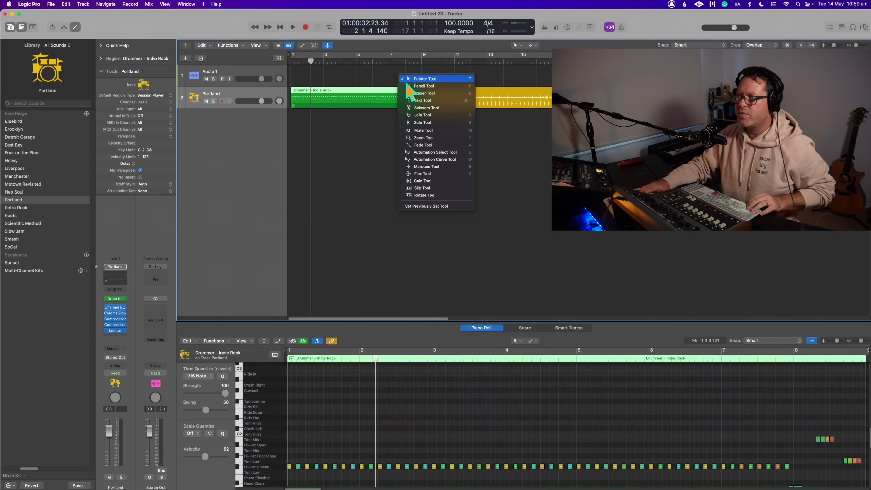
left_click(416, 108)
left_click_drag(407, 101, 432, 91)
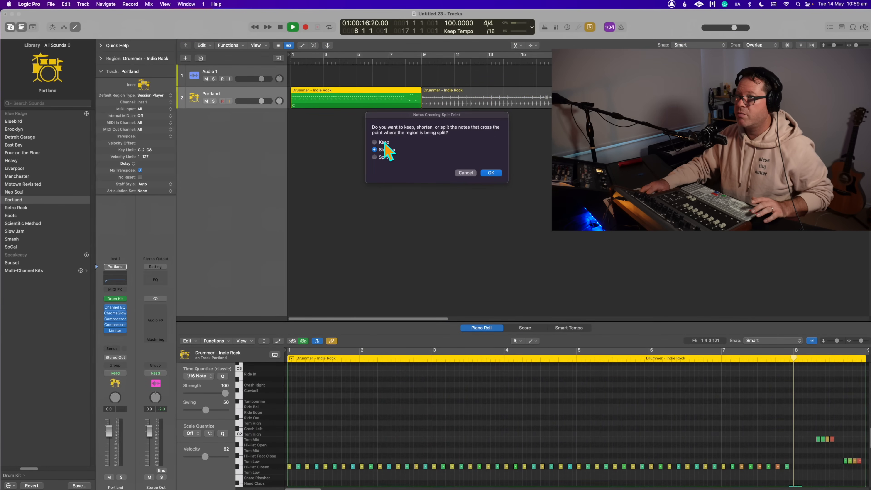
left_click(490, 173)
key("t")
left_click(437, 141)
left_click(412, 127)
- Convert the bar 8 MIDI region to a Session Player region and play it with the cycle set to bars 7 to 11
left_click(414, 98)
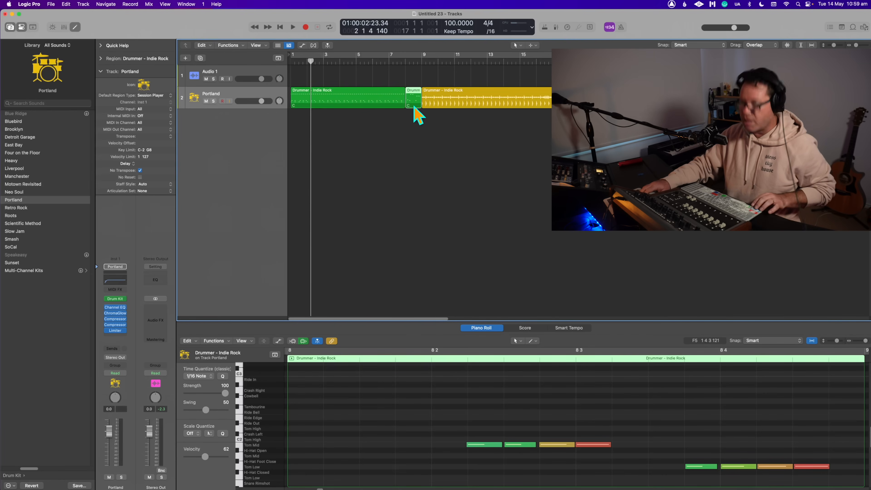
right_click(412, 100)
left_click(428, 109)
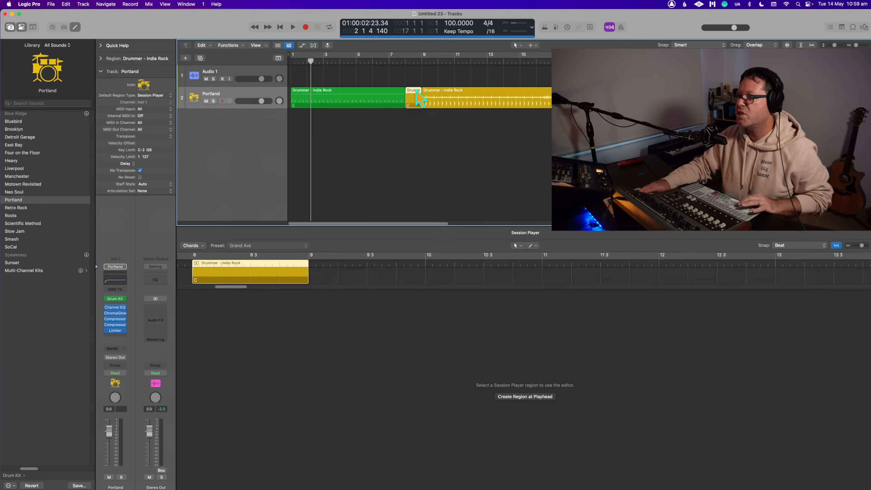
left_click_drag(395, 63, 449, 59)
key("space")
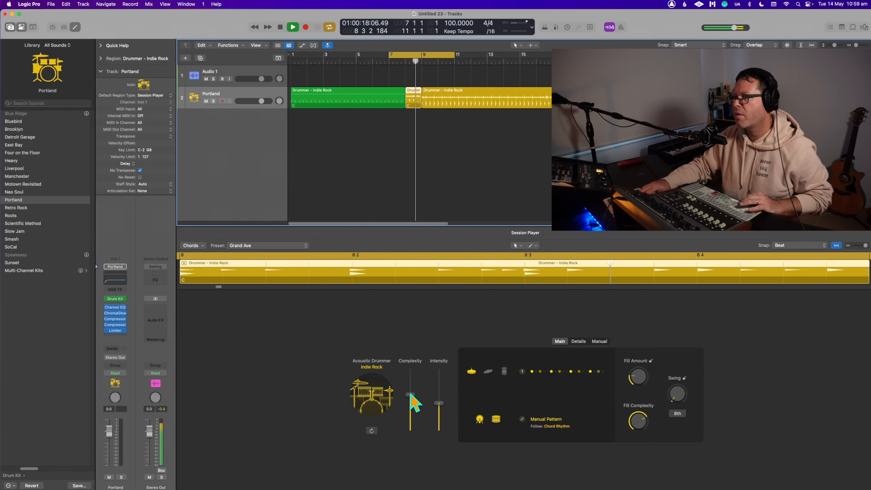
key("space")
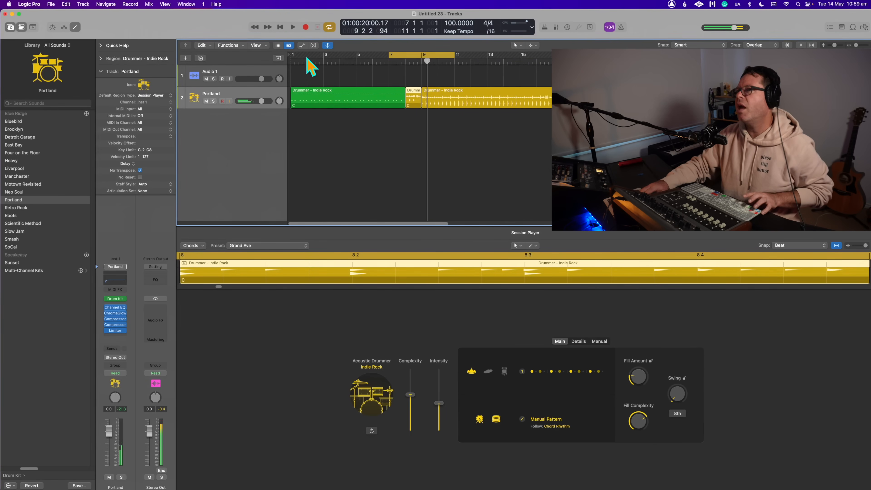
- Start the cycle at bar 1 and change the first MIDI region's second closed hi-hat note to Hi-Hat Open
left_click(294, 60)
key("space")
double_click(324, 99)
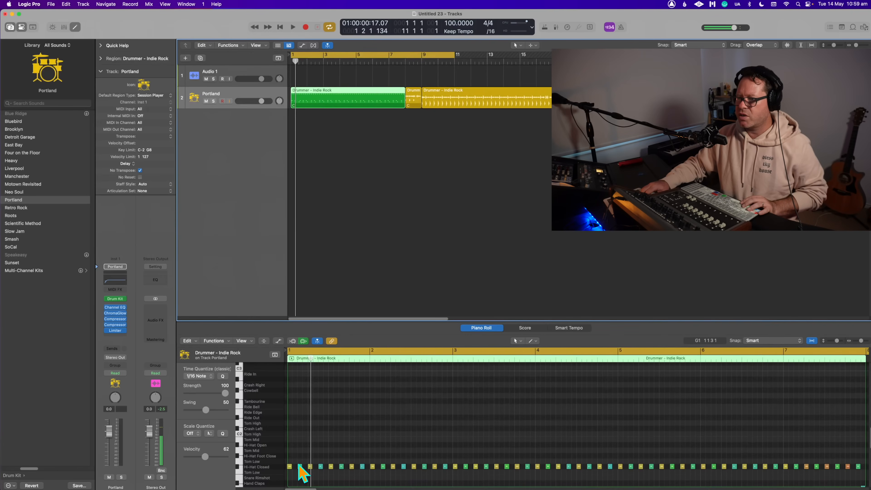
left_click_drag(297, 467, 299, 455)
key("space")
key("space")
left_click_drag(300, 456, 299, 445)
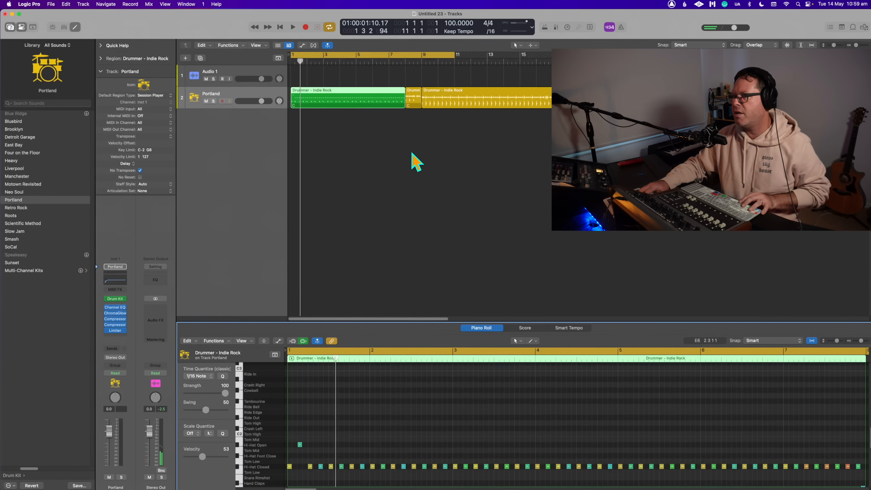
- Play the track from the start through the MIDI region and the following Session Player regions
left_click(416, 161)
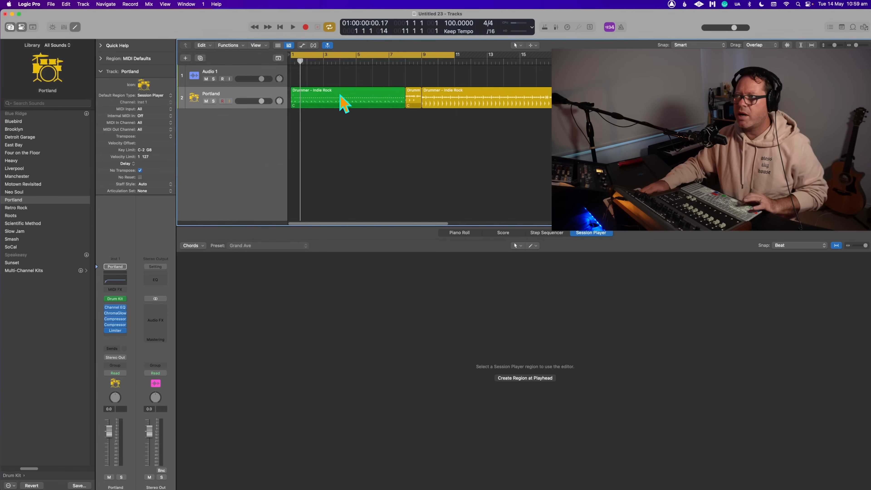
key("space")
left_click(383, 62)
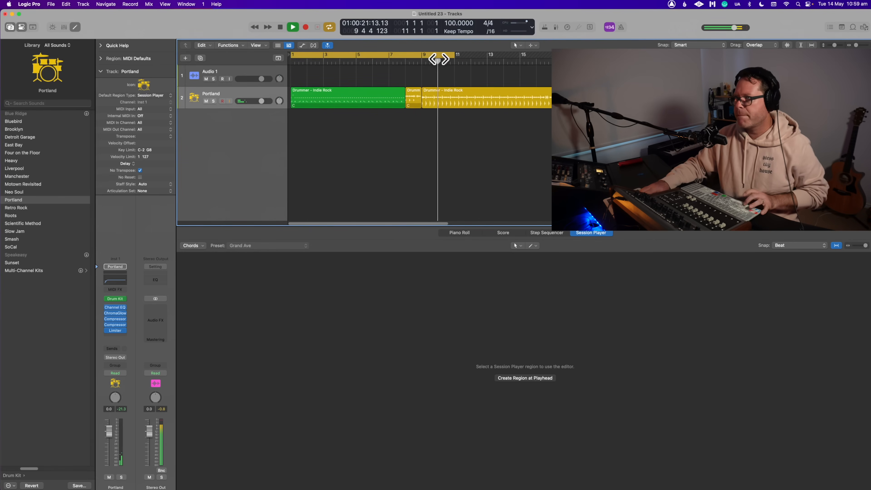
key("space")
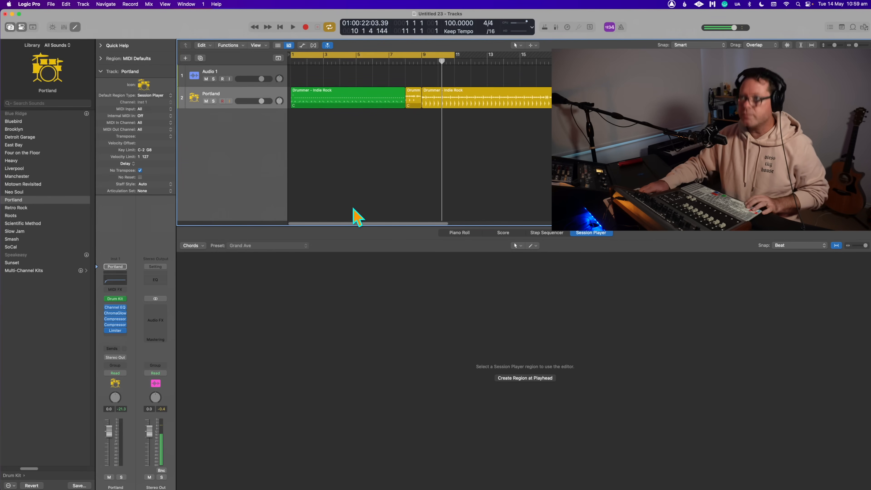
- Show the mixer and add one more auxiliary output channel to the Portland drum kit during playback
key("x")
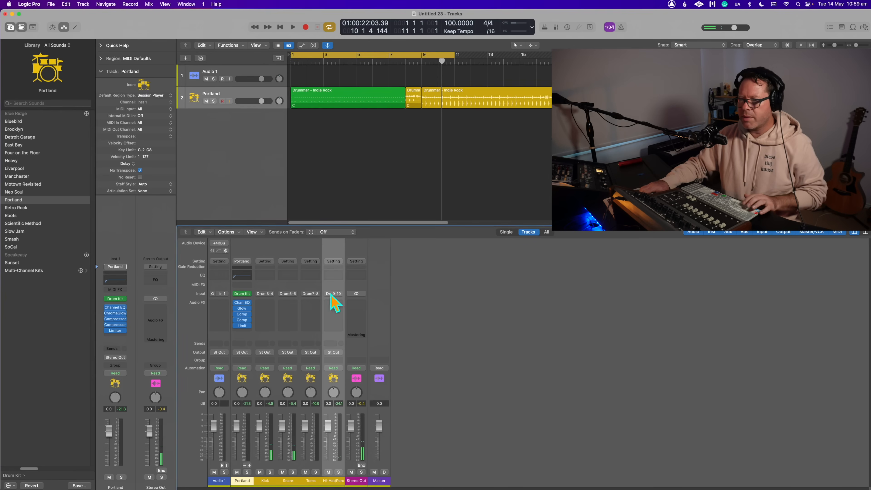
key("space")
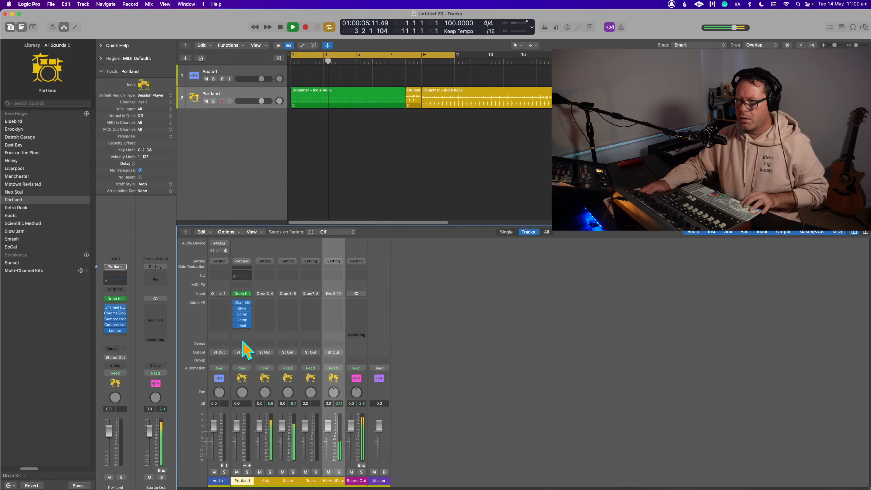
left_click(249, 465)
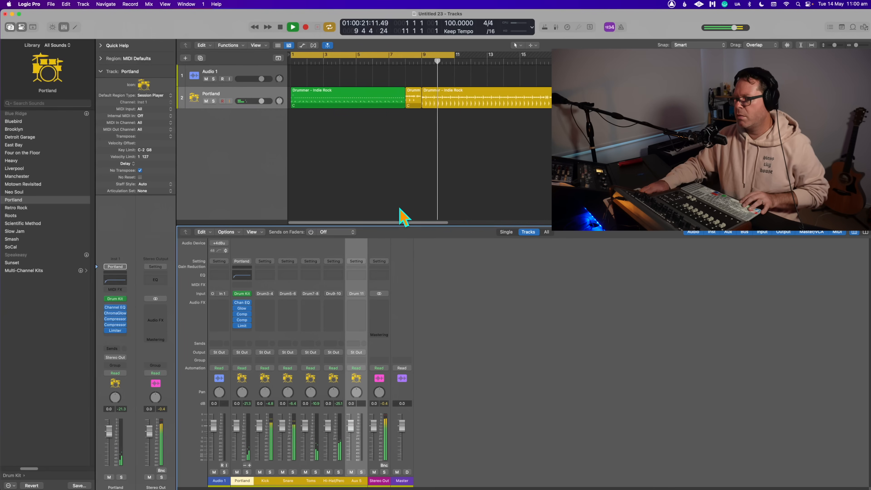
left_click(405, 192)
key("space")
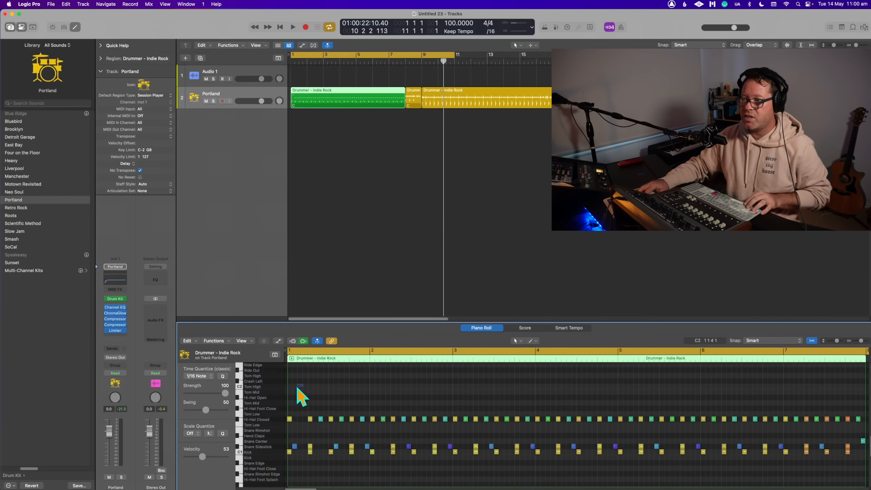
left_click_drag(297, 388, 313, 402)
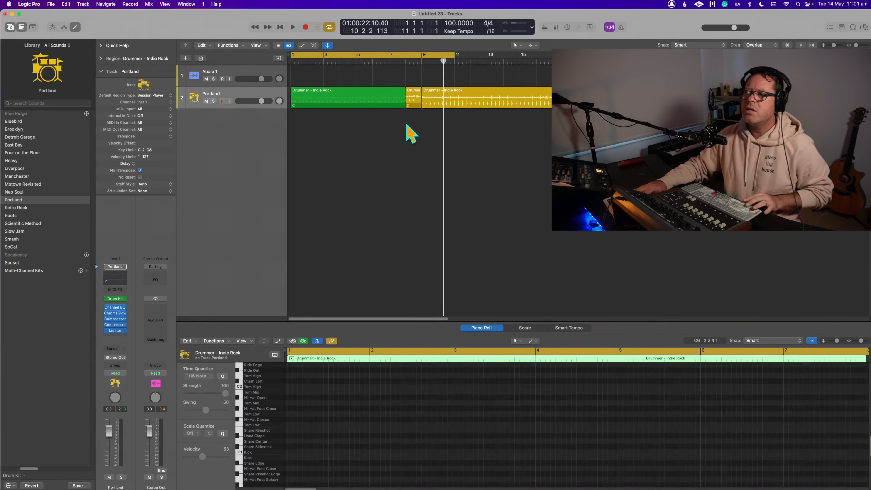
left_click(362, 127)
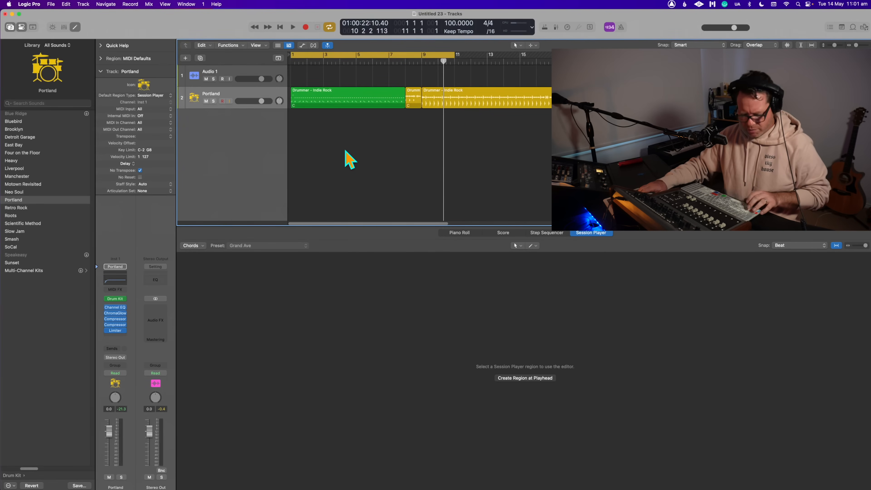
key("x")
key("x")
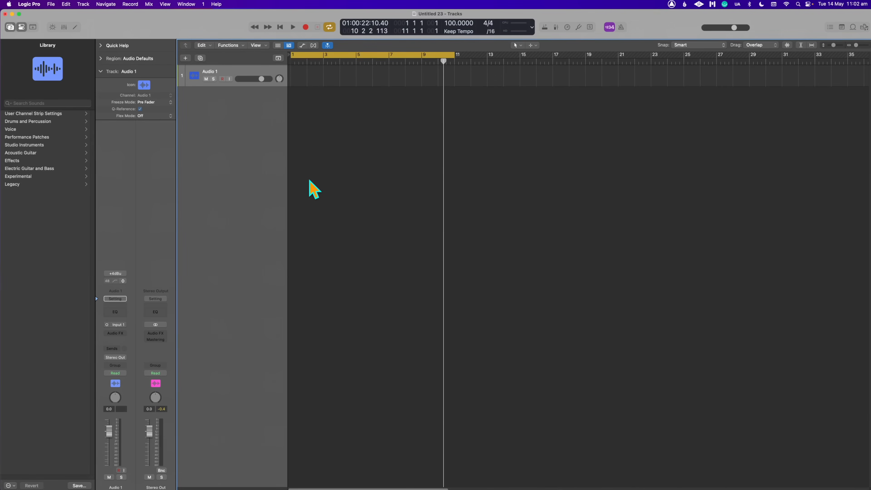
- Create one Session Player track with a Bass Player and look through its available player styles
key("alt+super+n")
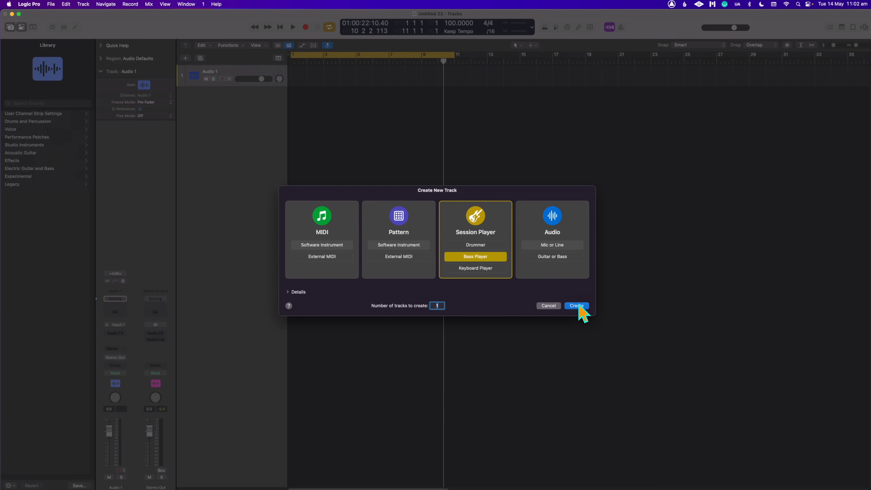
left_click(583, 304)
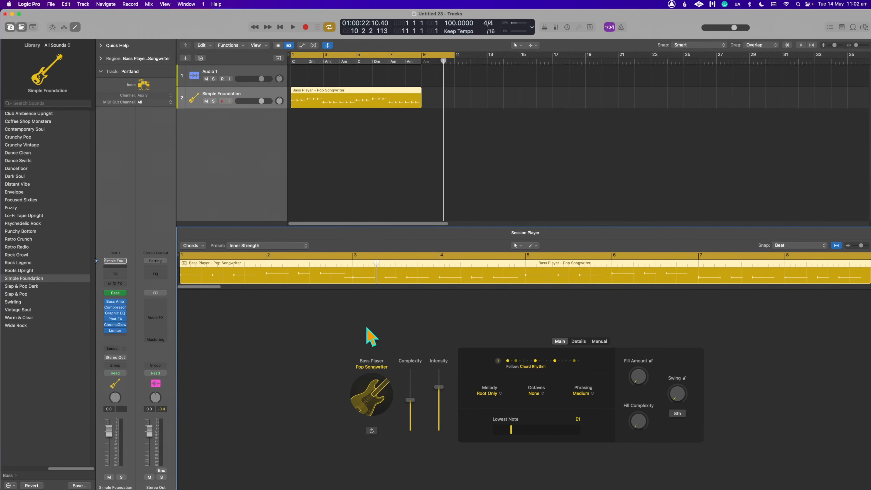
left_click(368, 398)
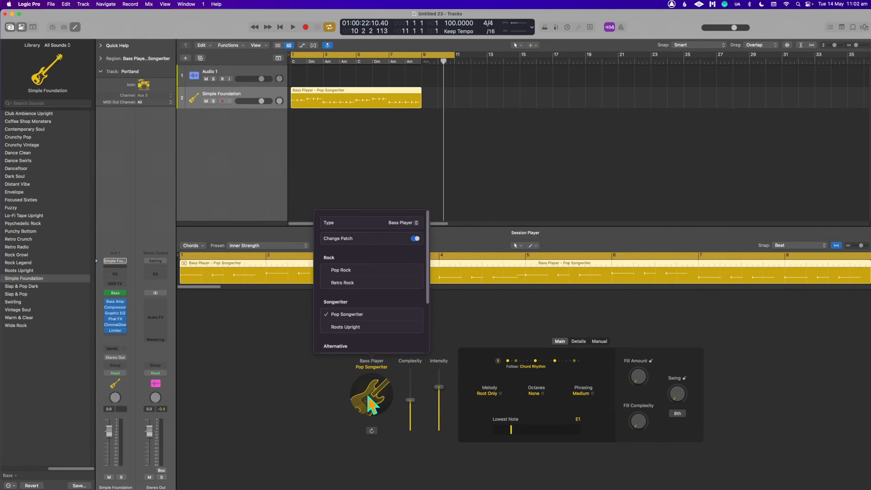
left_click(472, 193)
- Play the bass track with the cycle shortened to bars 1 to 9 and show the bass region's player settings
key("space")
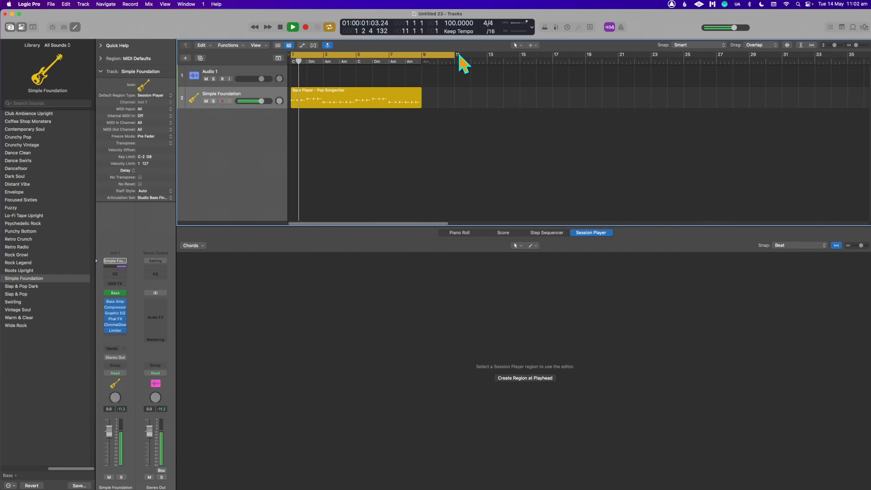
left_click_drag(454, 56, 421, 93)
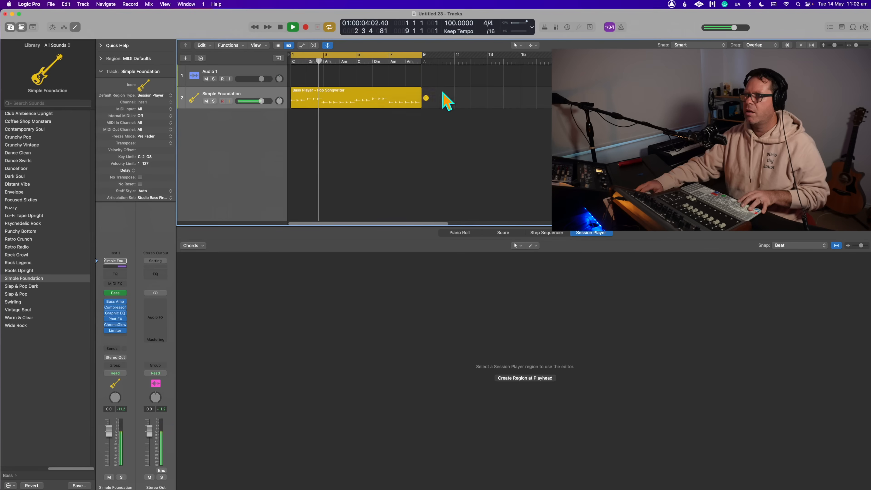
left_click(331, 103)
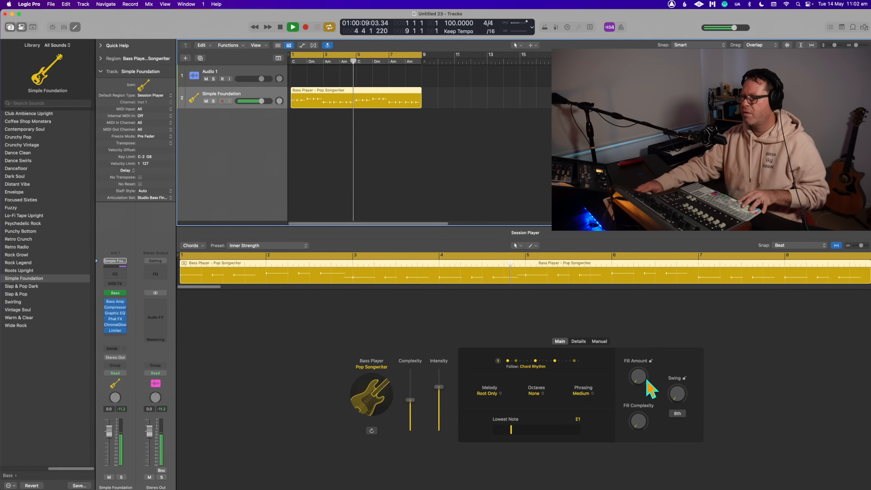
- Lower the bass region's intensity, then change the Bass Player style to Pop Rock
left_click_drag(439, 387, 441, 409)
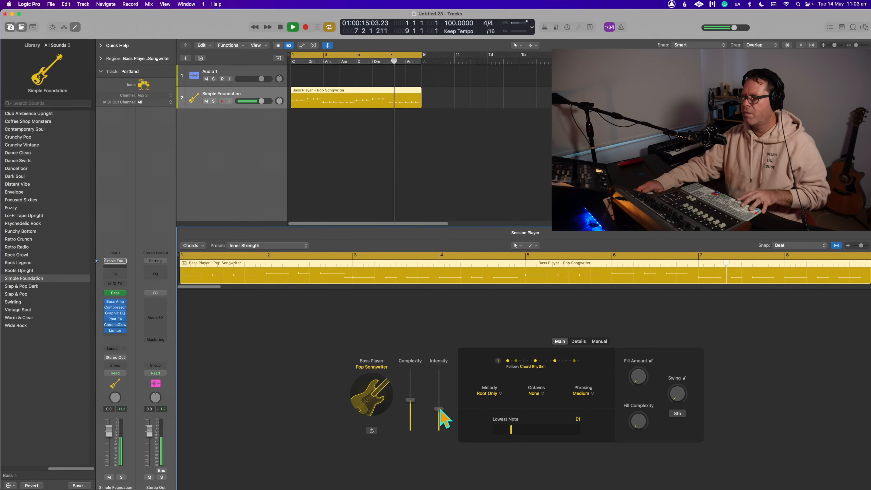
key("space")
left_click(376, 396)
key("space")
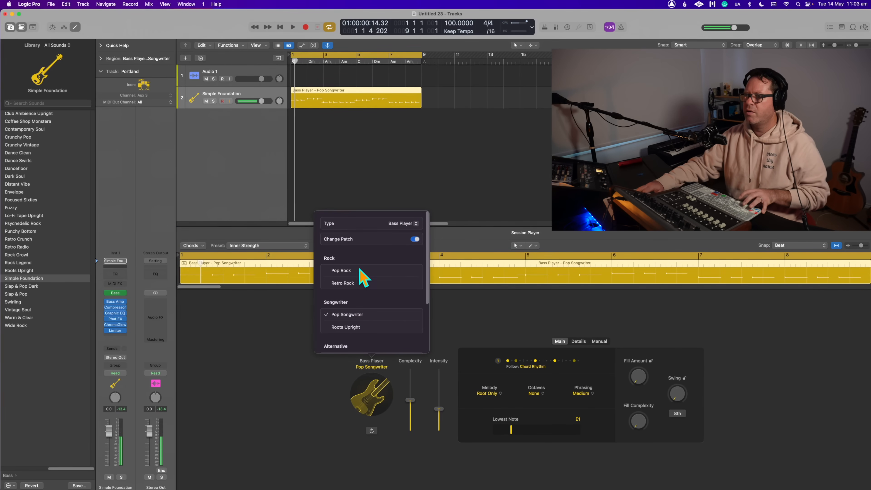
left_click(359, 284)
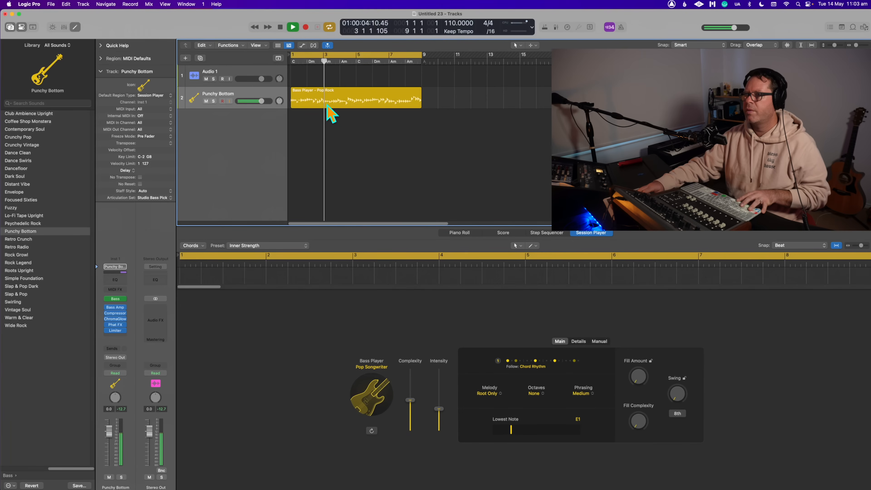
- Stop playback and convert the Pop Rock bass region to a MIDI region
key("space")
left_click(339, 93)
right_click(339, 94)
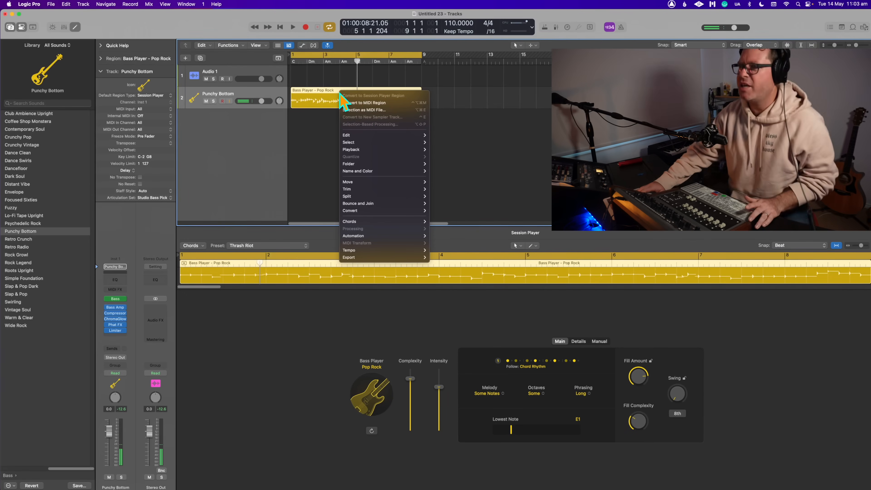
left_click(351, 103)
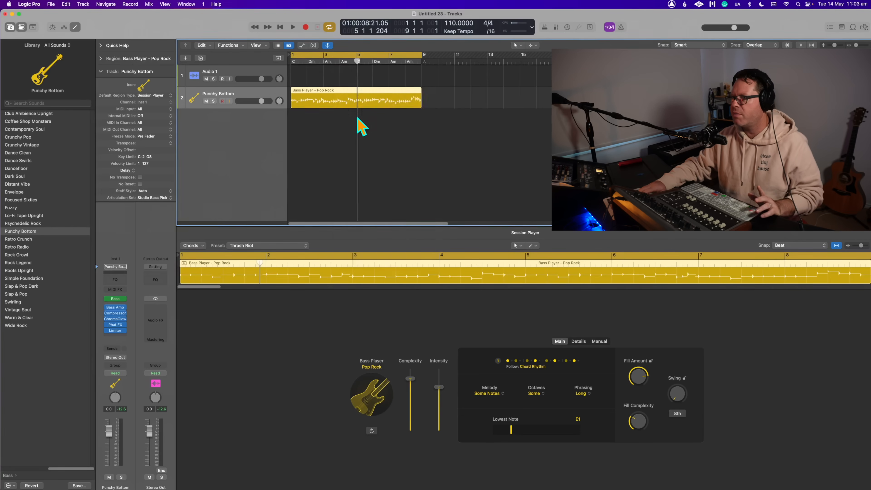
- Examine the converted bass notes in the Piano Roll, auditioning individual notes in bars 1 and 2
scroll(492, 438, "down", 3)
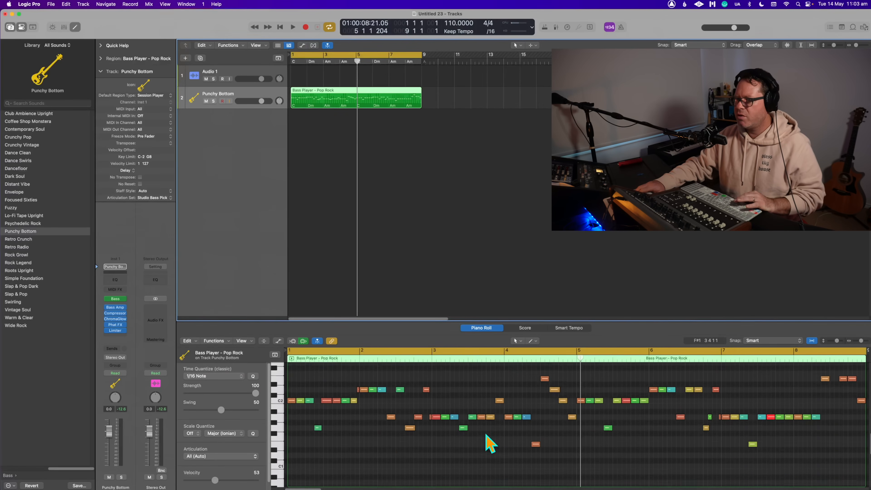
scroll(326, 428, "up", 2)
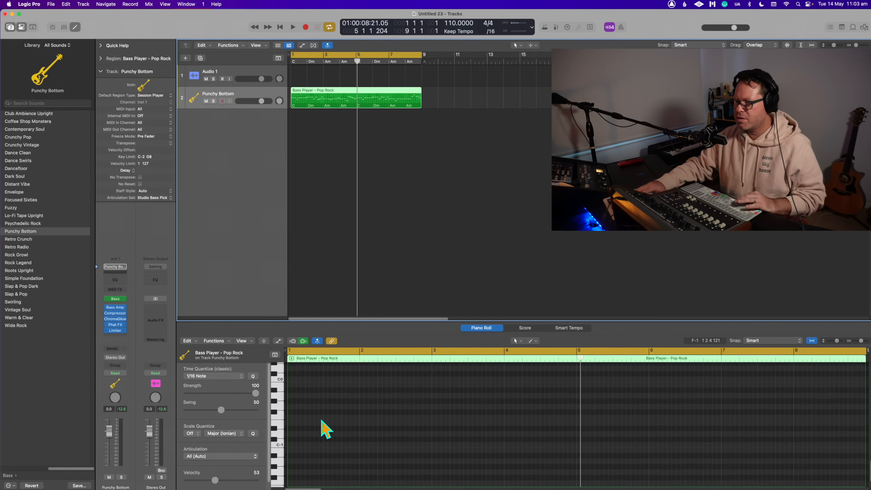
scroll(326, 429, "down", 1)
key("space")
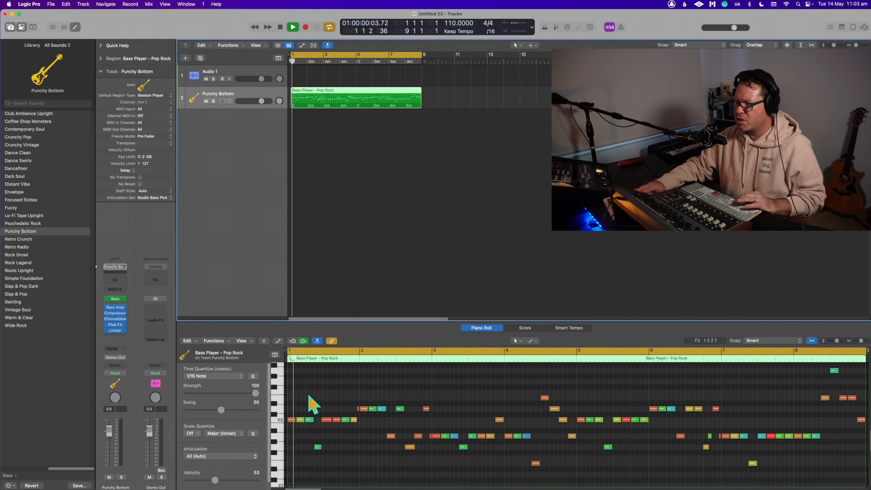
key("space")
left_click(325, 419)
left_click(318, 446)
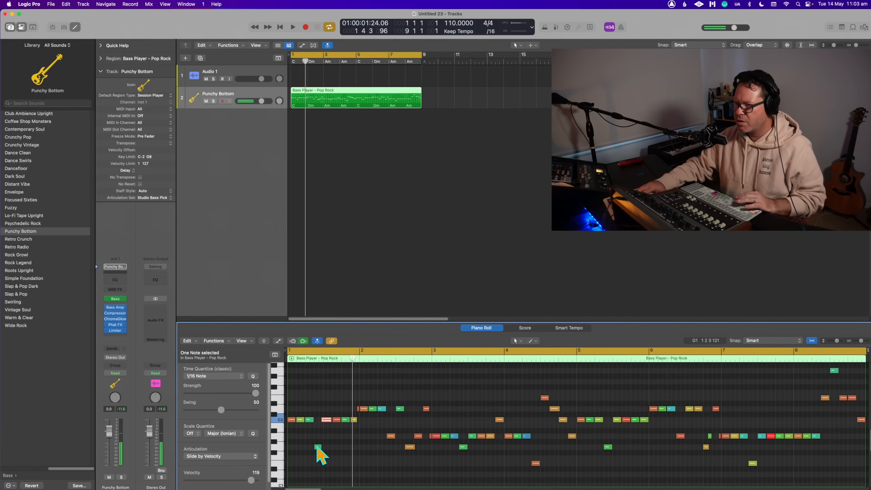
left_click(326, 418)
left_click(332, 416)
left_click(336, 421)
left_click(338, 420)
left_click(345, 419)
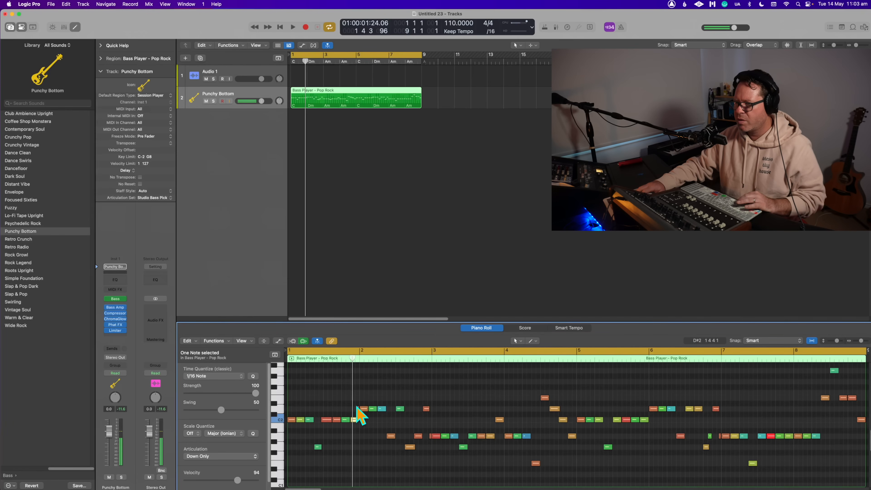
left_click(361, 408)
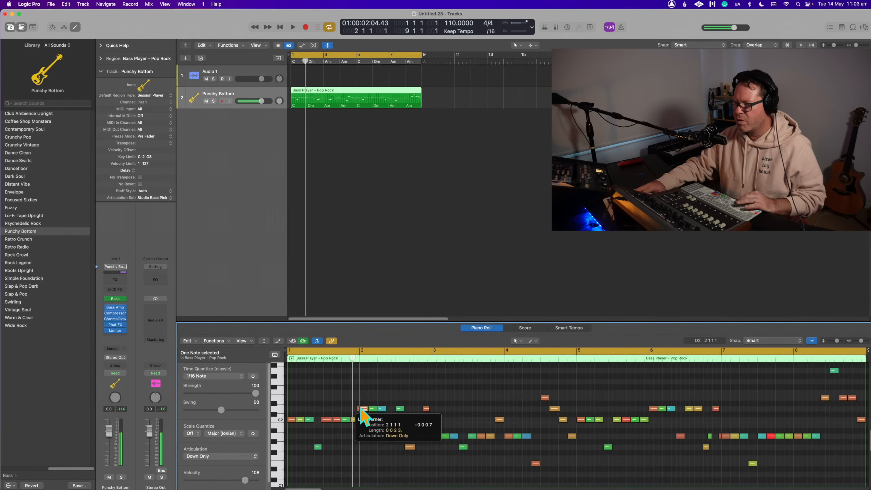
left_click(382, 410)
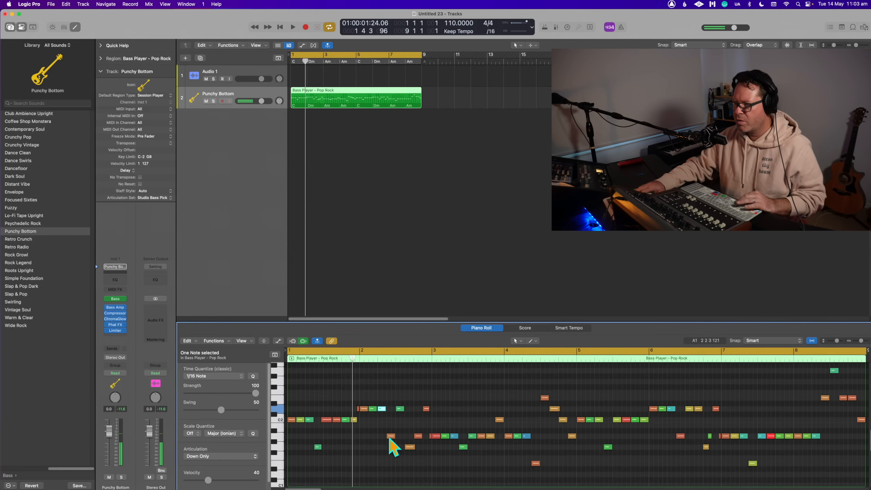
left_click(399, 412)
- Play the converted MIDI bass region from the start of the cycle
key("space")
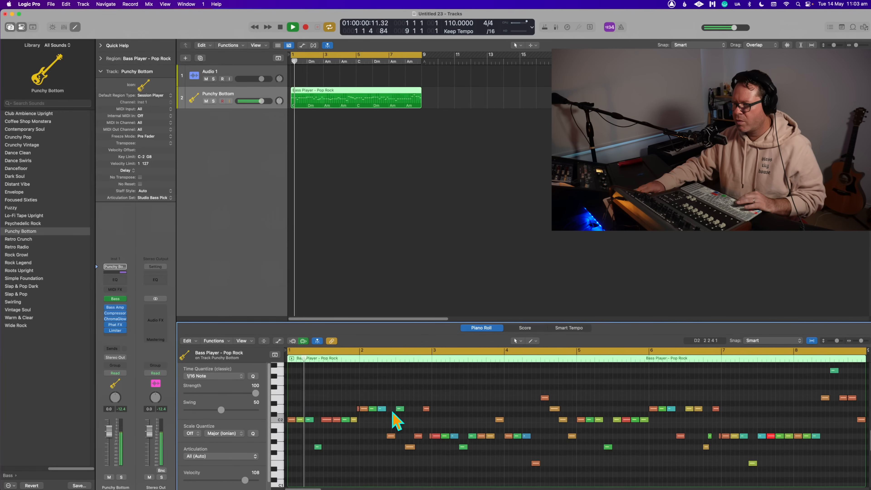
key("space")
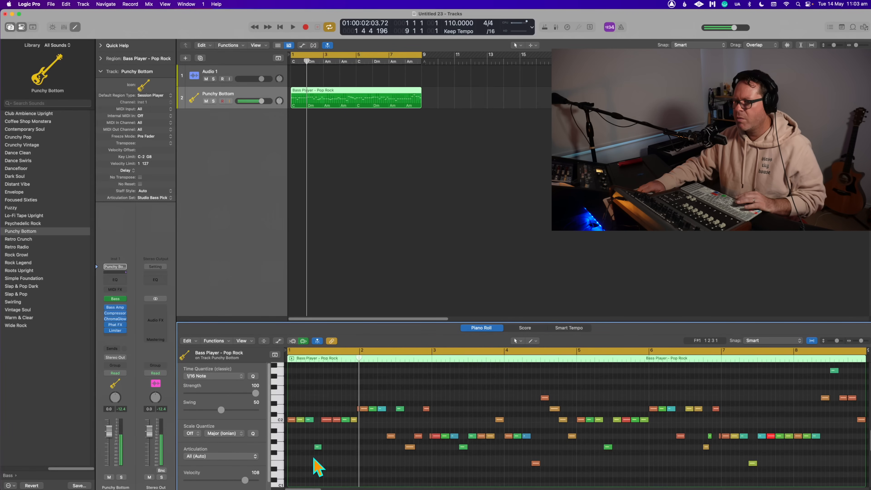
key("space")
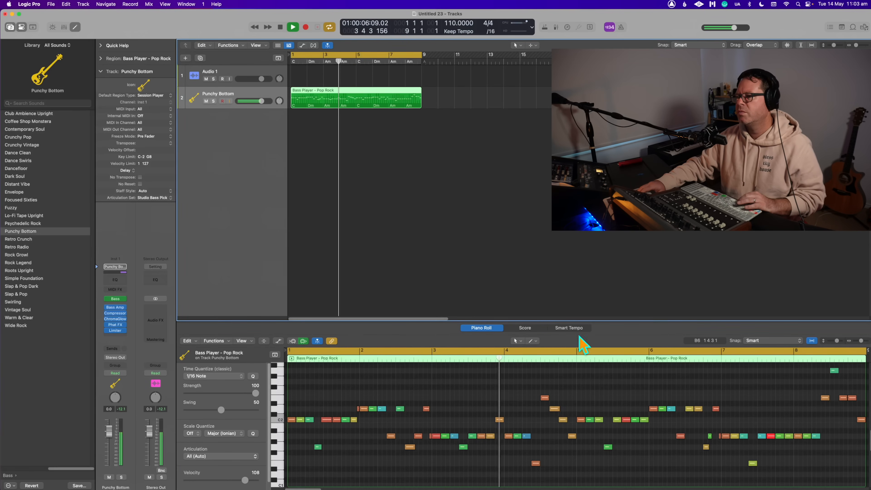
key("space")
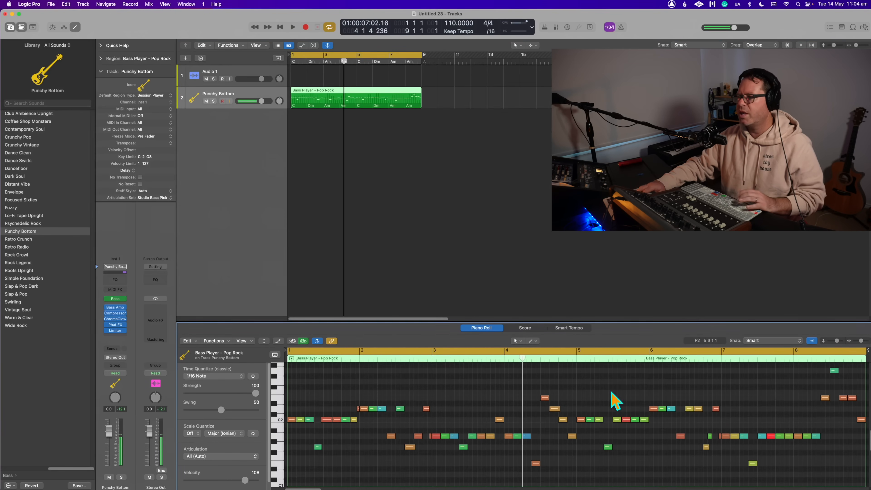
- Convert the MIDI bass region back to a Session Player region and play it
right_click(347, 97)
left_click(368, 106)
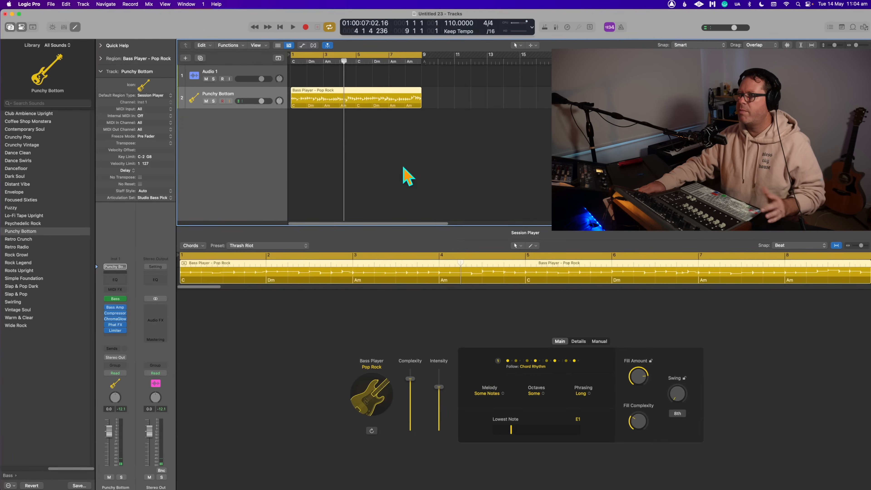
left_click(371, 100)
key("space")
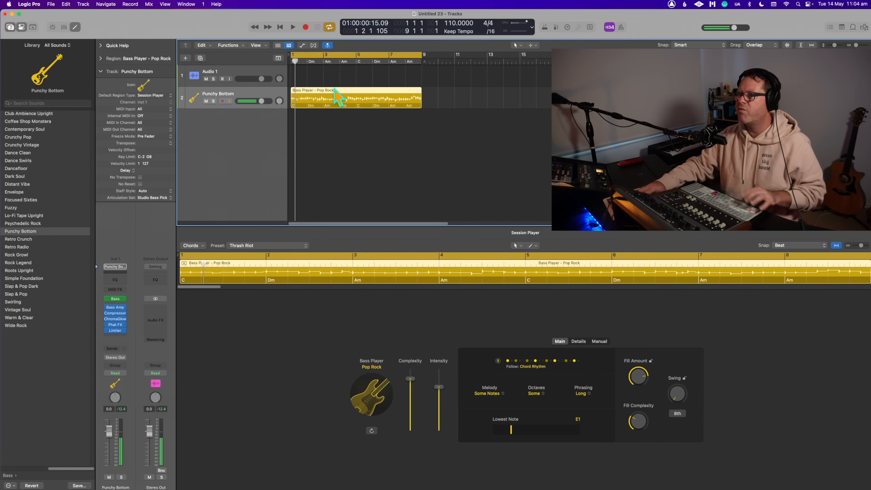
- Convert the bass region to MIDI again and raise the second and third notes of bar 1, the third to G2
right_click(334, 99)
left_click(351, 109)
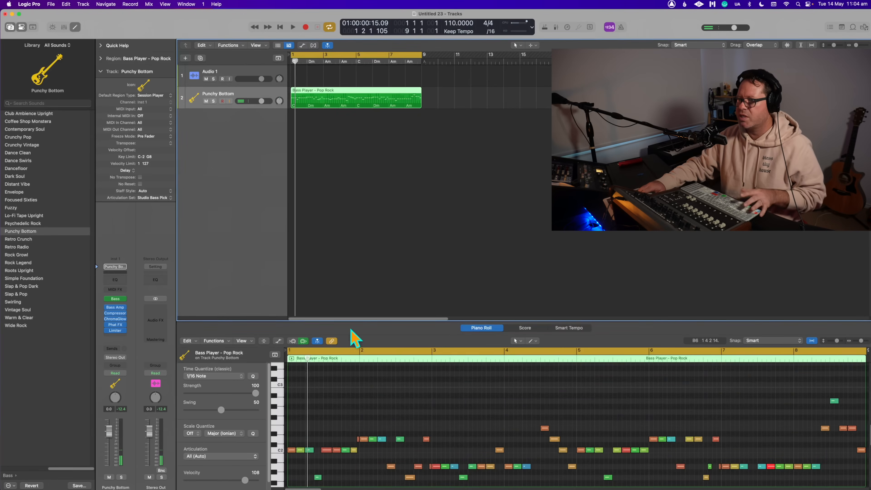
left_click(311, 411)
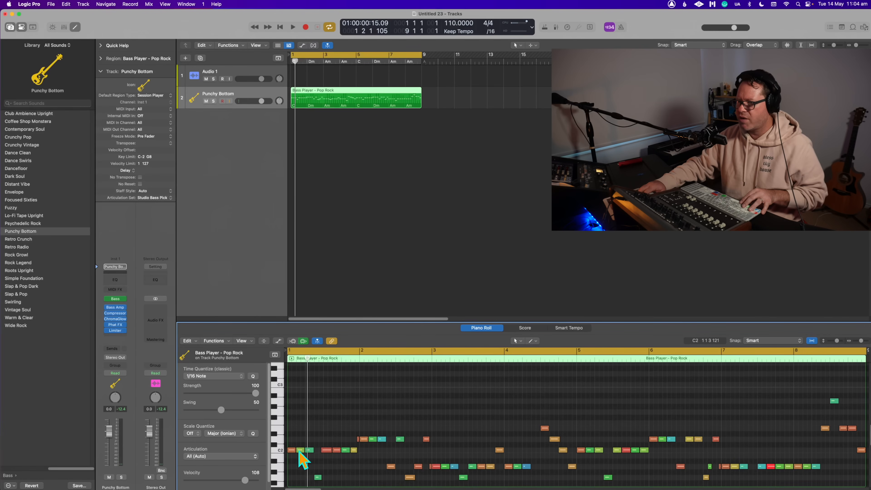
left_click_drag(301, 451, 302, 441)
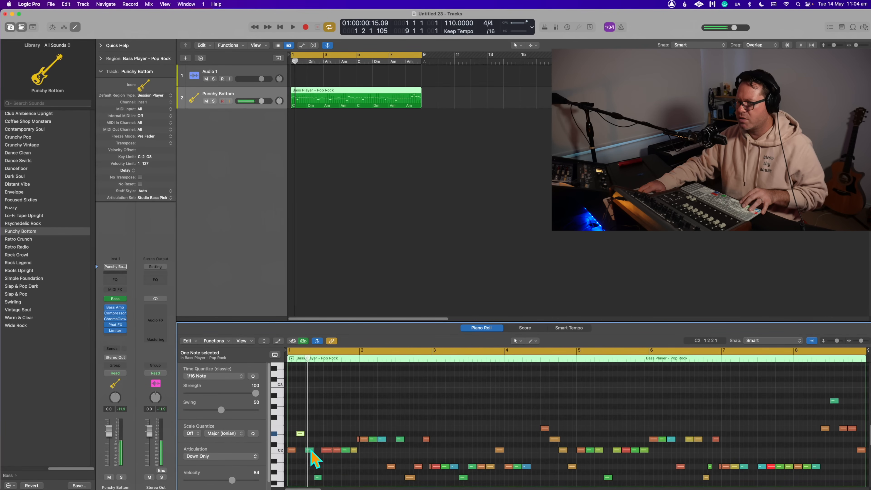
left_click_drag(310, 449, 310, 412)
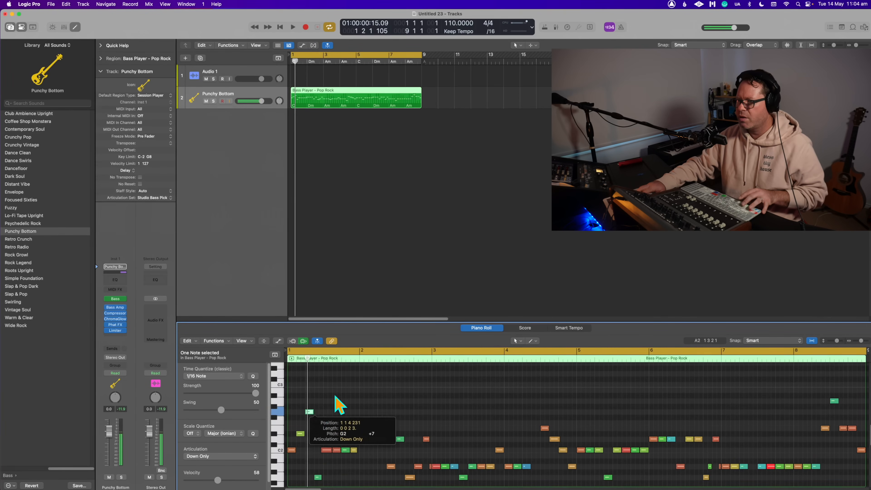
left_click(341, 405)
- Raise two more C2 notes late in bar 1, the last one to G2, and play the edited region
key("space")
left_click(337, 450)
mouse_move(336, 433)
left_mouse_down()
mouse_move(301, 431)
mouse_move(336, 432)
left_mouse_up()
left_click(300, 433)
left_click(357, 422)
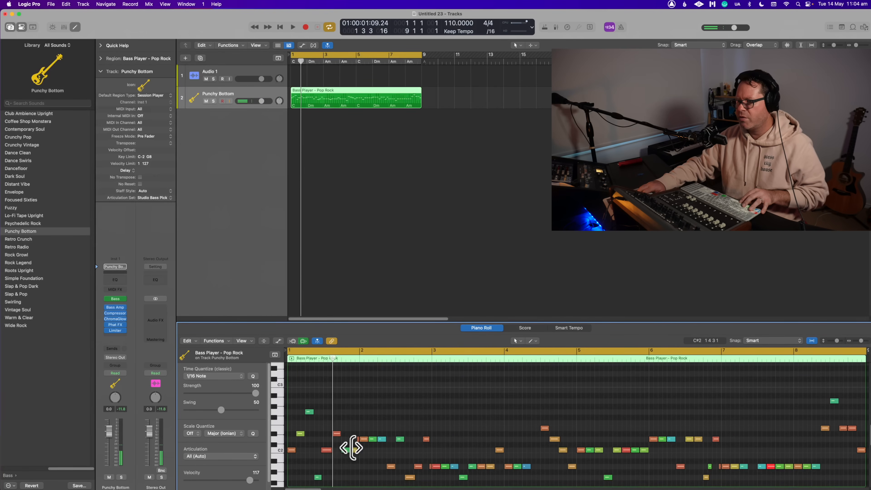
left_click_drag(353, 450, 355, 412)
key("space")
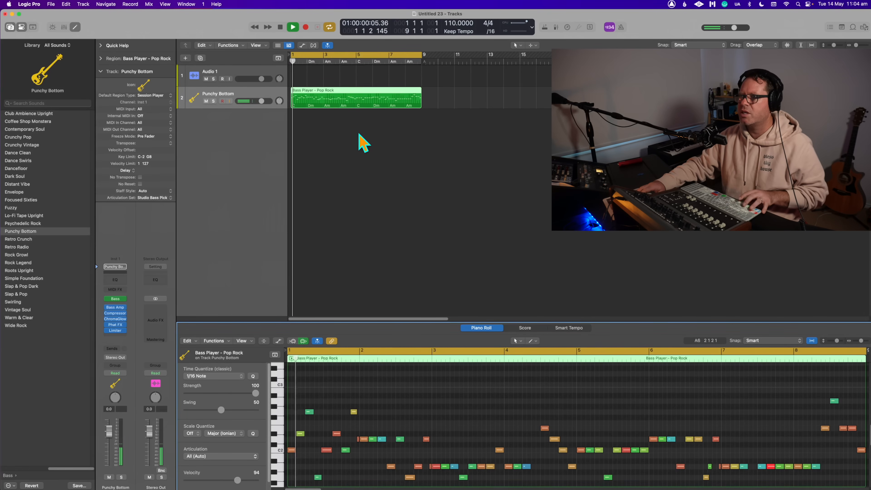
- Convert the edited MIDI region back to a Session Player region and play it from the start
key("space")
right_click(314, 98)
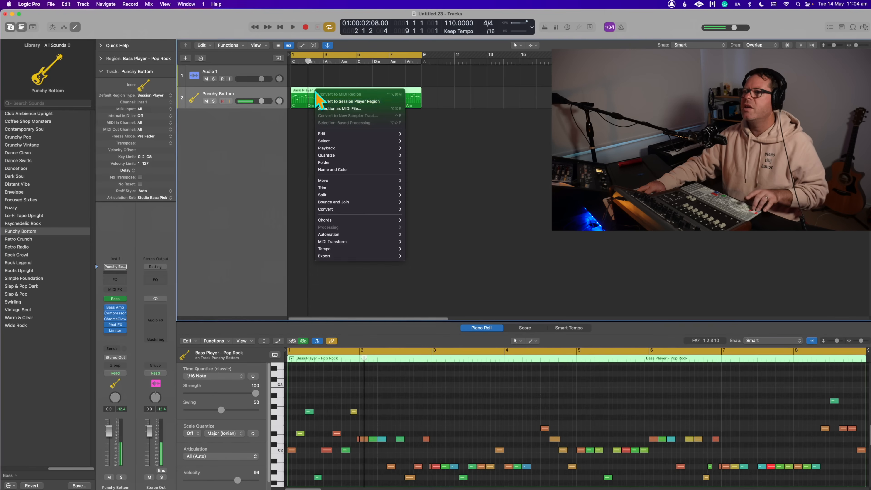
left_click(326, 102)
key("space")
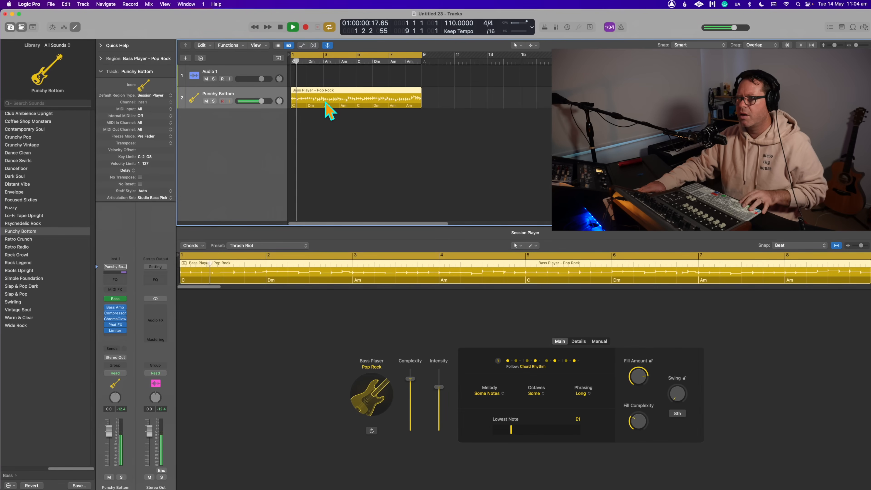
right_click(326, 96)
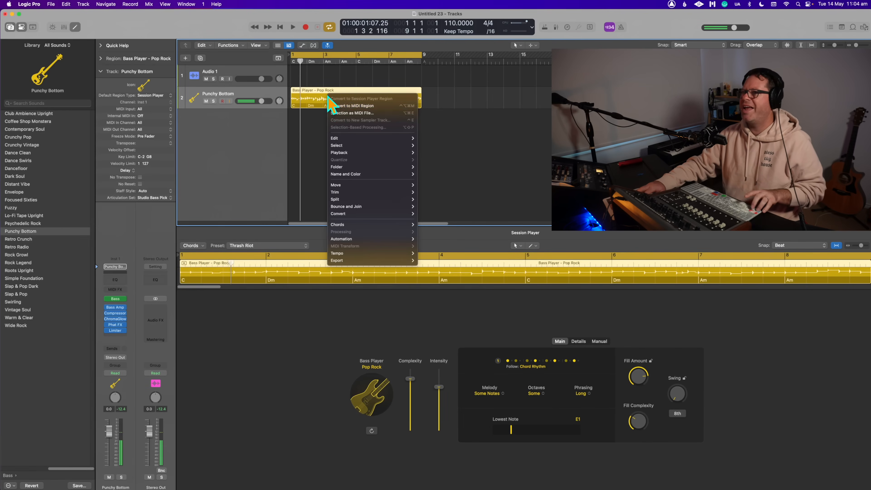
left_click(310, 119)
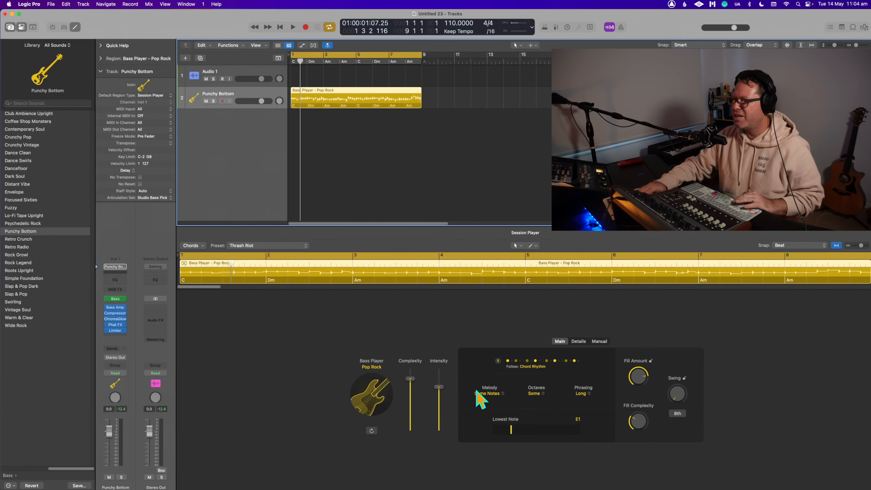
- Check the Melody and Octaves options, set the bass region's Phrasing to Short and start playback
left_click(489, 393)
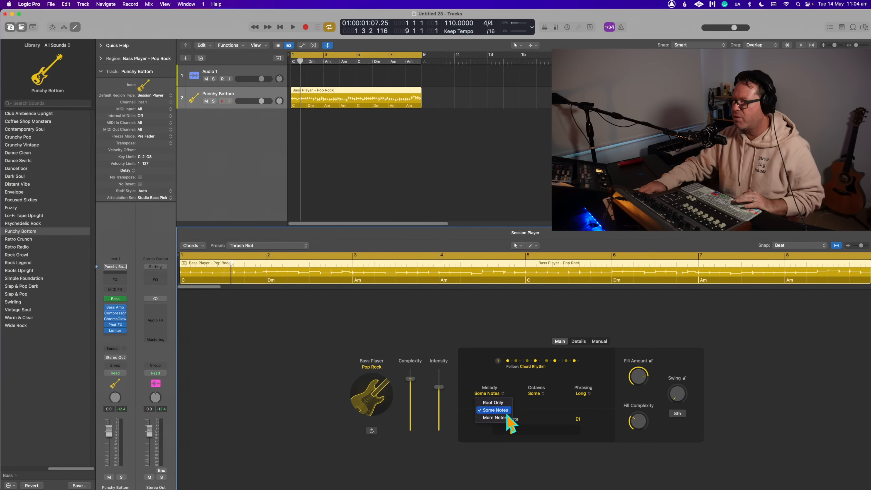
left_click(470, 375)
left_click(543, 393)
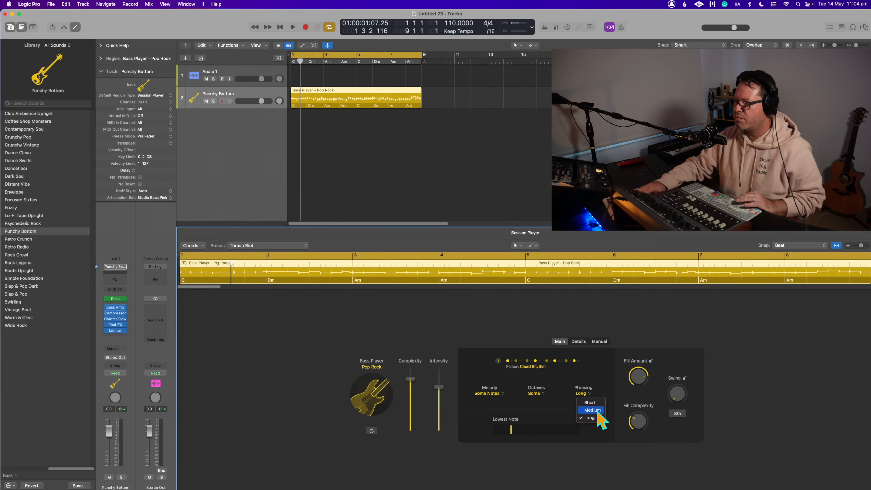
left_click(604, 402)
left_click(421, 190)
key("space")
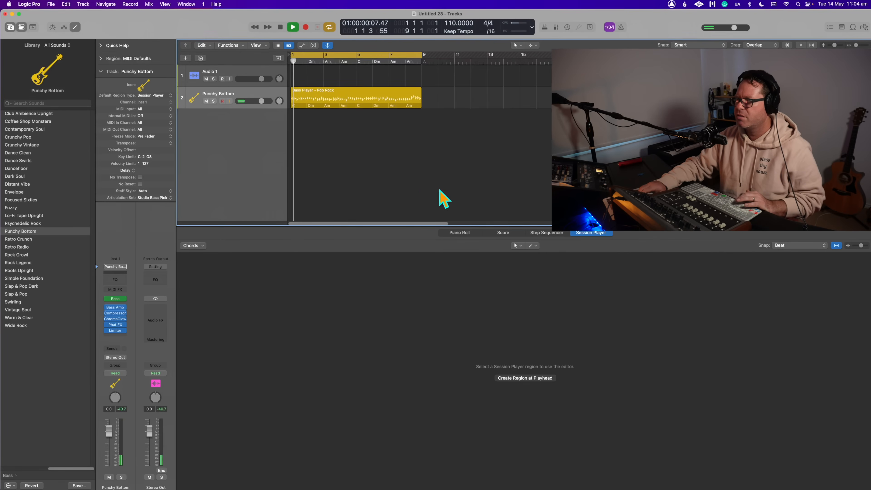
- Reselect the bass region, set its Phrasing to Medium and replay it from the start
left_click(350, 102)
left_click(583, 393)
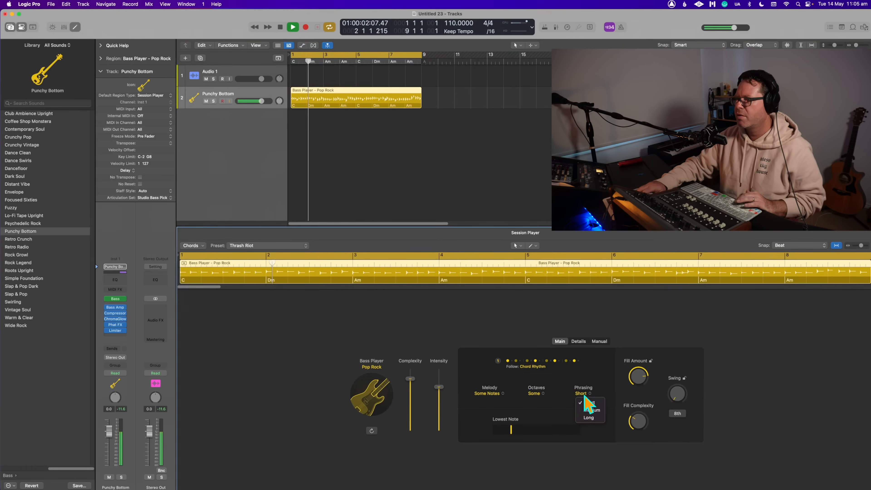
left_click(584, 414)
key("space")
key("space")
- Set the bass region's Octaves to More and lower its Fill Amount to 44 % during playback
left_click(536, 393)
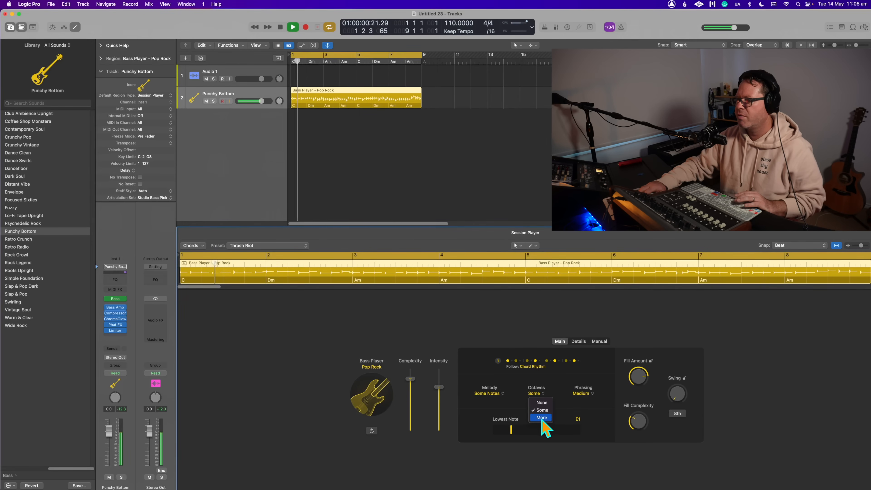
left_click(546, 424)
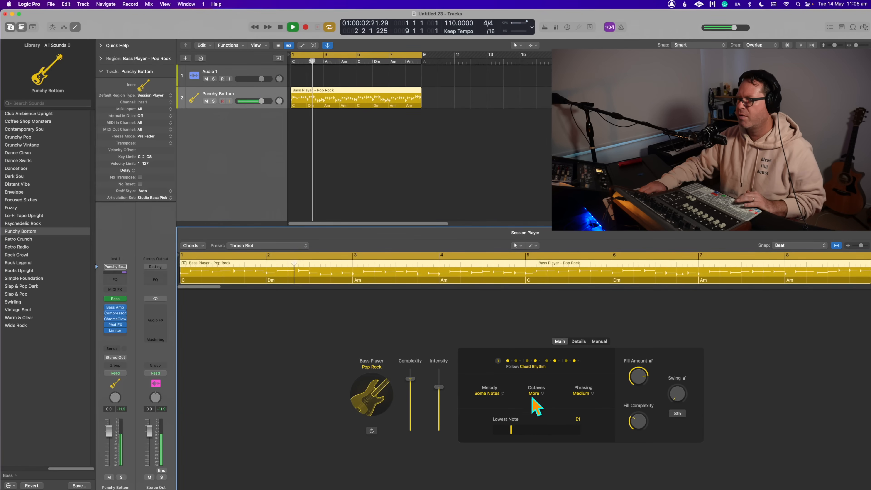
left_click_drag(639, 375, 641, 410)
key("space")
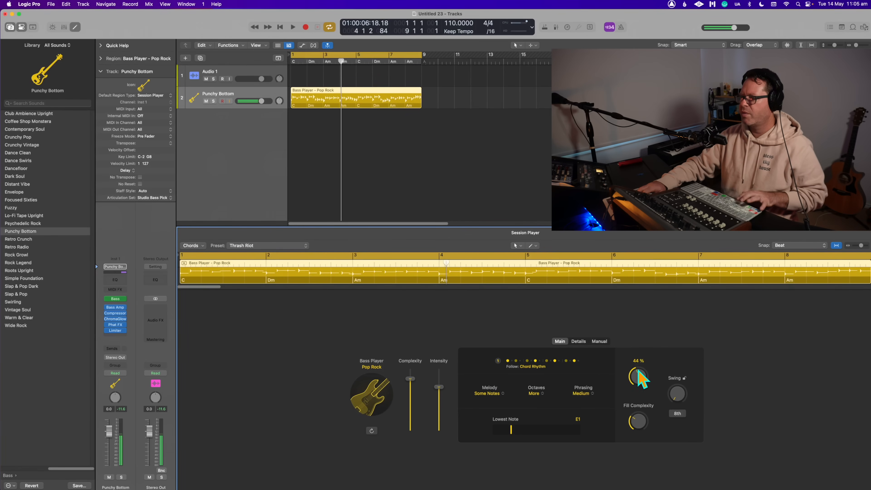
- Show the bass region's Details settings, replay it from the start and lower Slides to 26 % during playback
key("space")
left_click(581, 342)
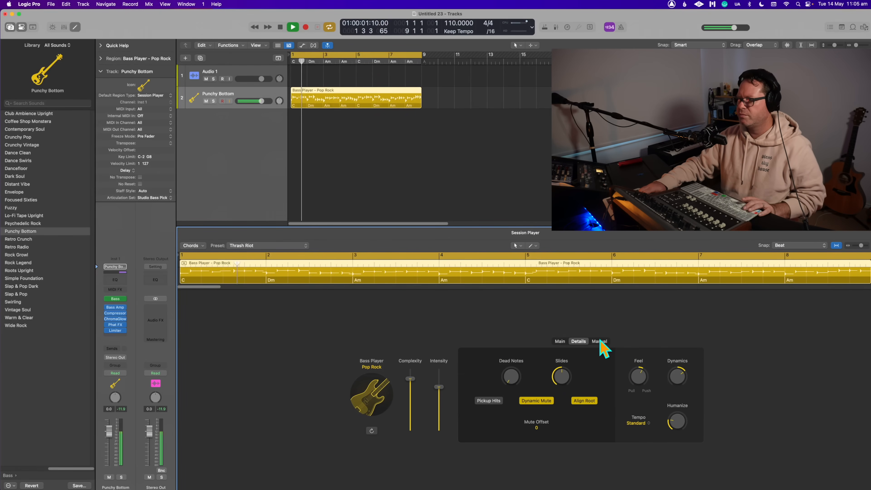
key("space")
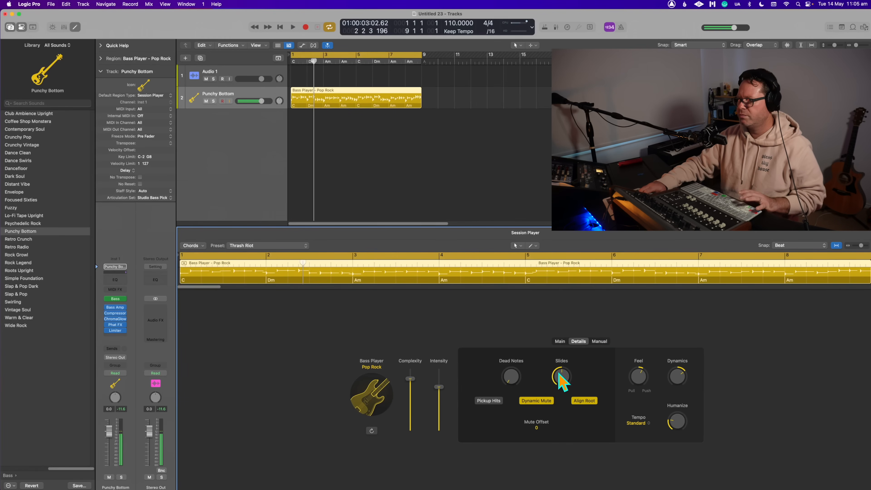
key("space")
left_click_drag(558, 389, 570, 389)
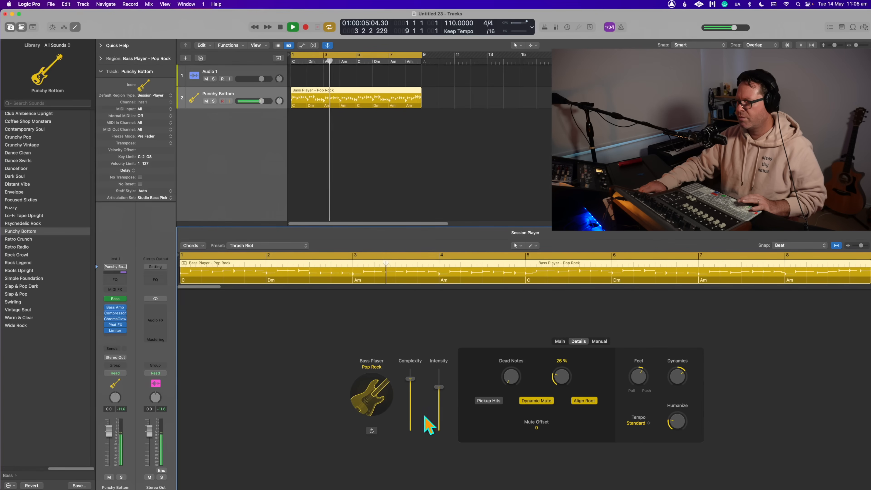
- Try Pickup Hits on and off, lower the bass region's Complexity to about the middle, and stop playback at bar 1
left_click(495, 402)
left_click(495, 401)
left_click(410, 399)
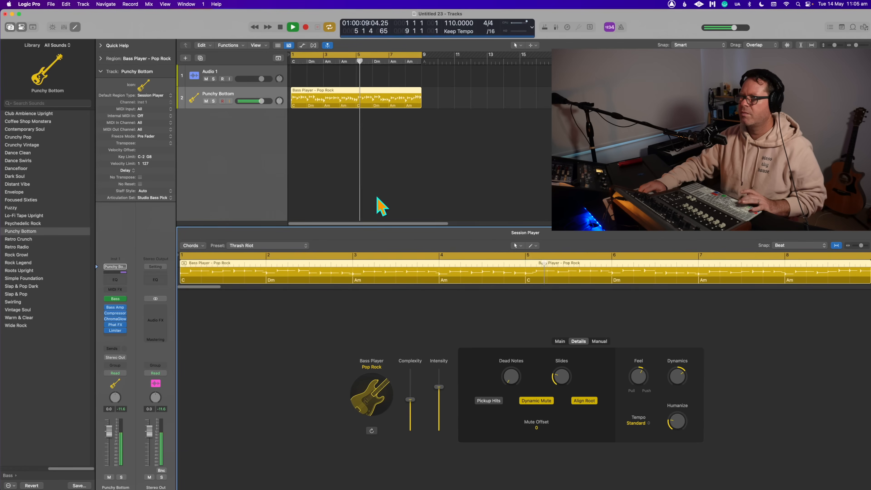
left_click(377, 197)
key("space")
left_click(376, 99)
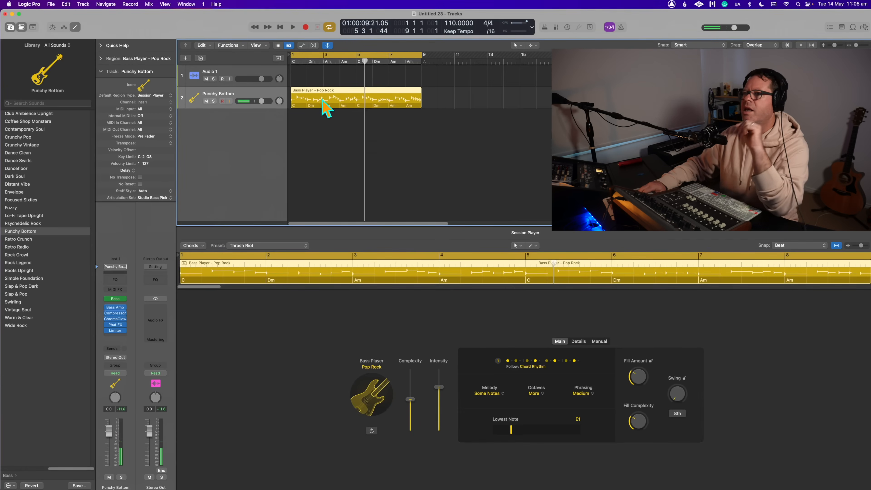
left_click(294, 62)
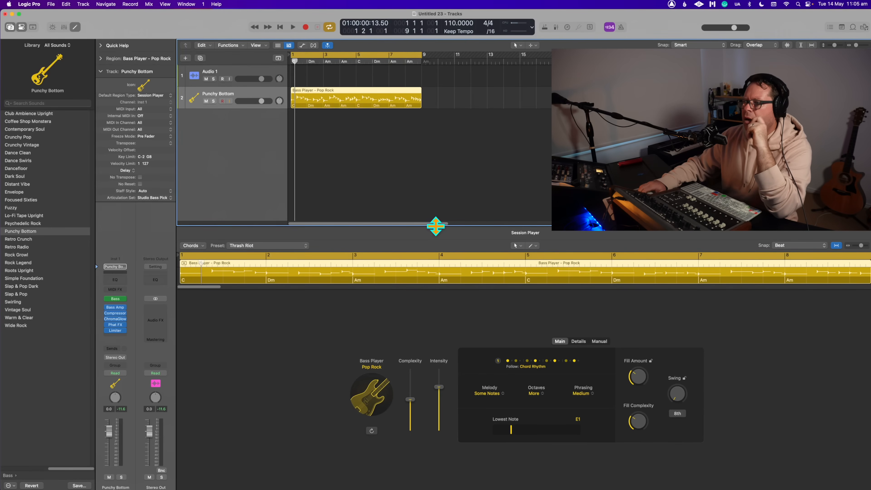
- Create a one-bar manual pattern from its first step for the bass region and return to the Main settings
left_click(580, 341)
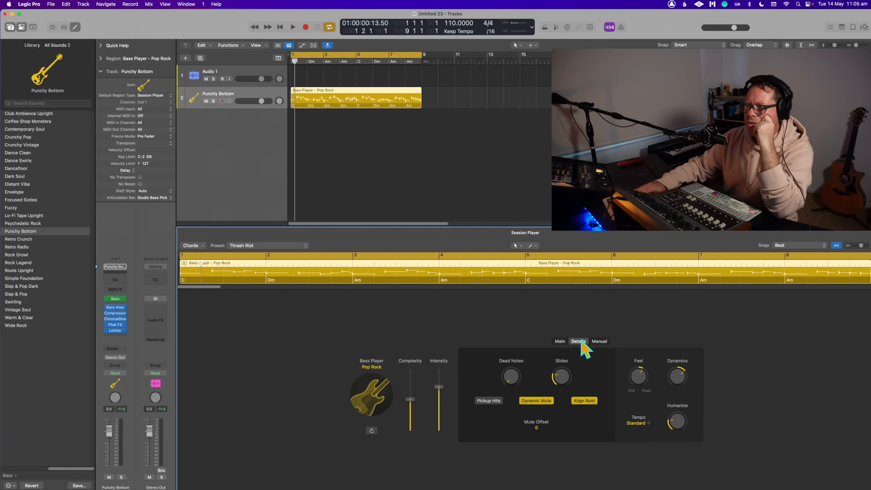
left_click(599, 342)
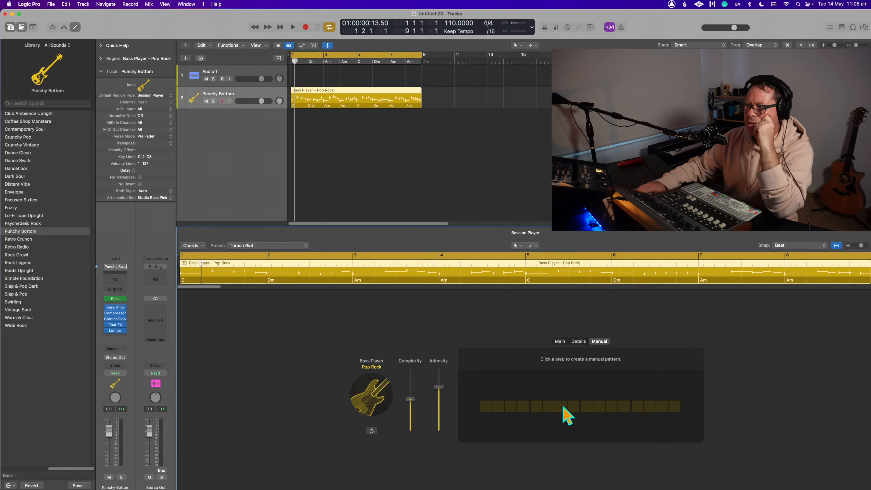
left_click(486, 406)
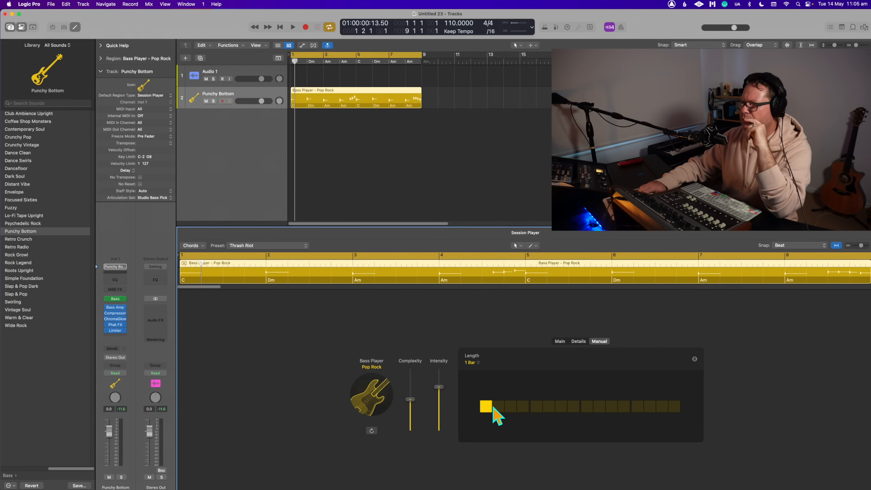
left_click(559, 341)
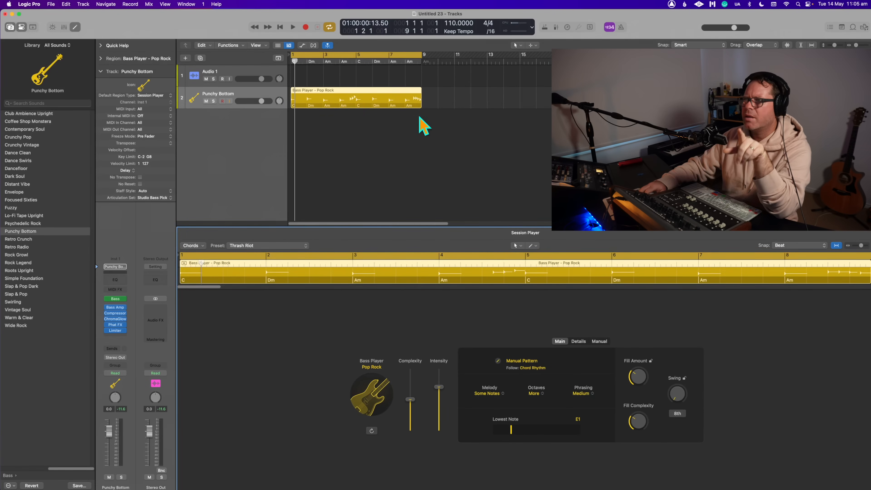
- Check the Live Loops grid and the bass region's shortcut commands for a way to edit the chord track
left_click(427, 120)
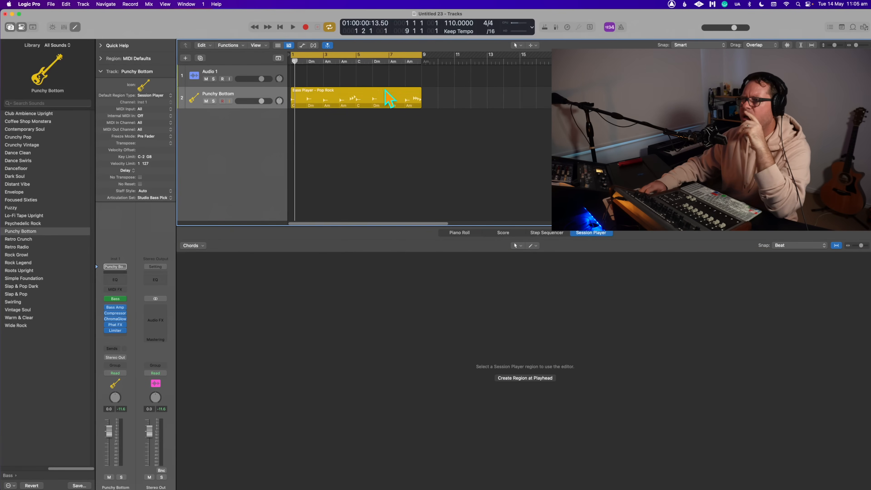
left_click(278, 45)
left_click(278, 46)
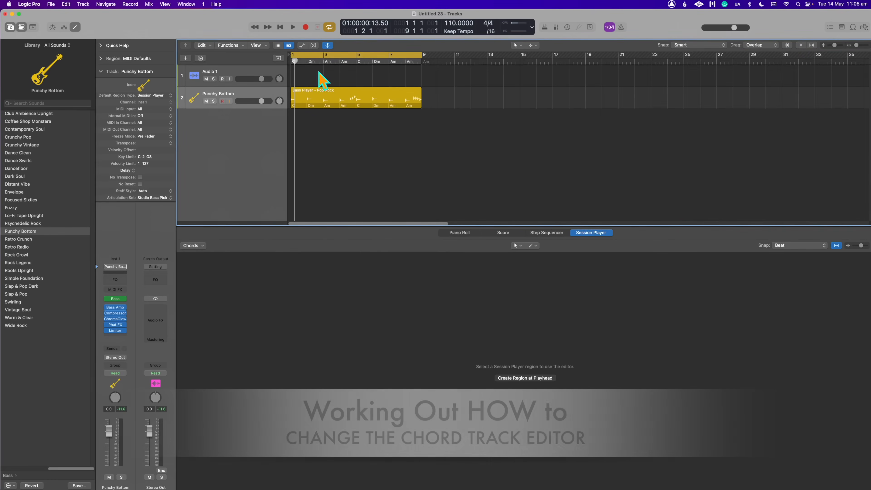
left_click(298, 62)
double_click(295, 106)
right_click(296, 107)
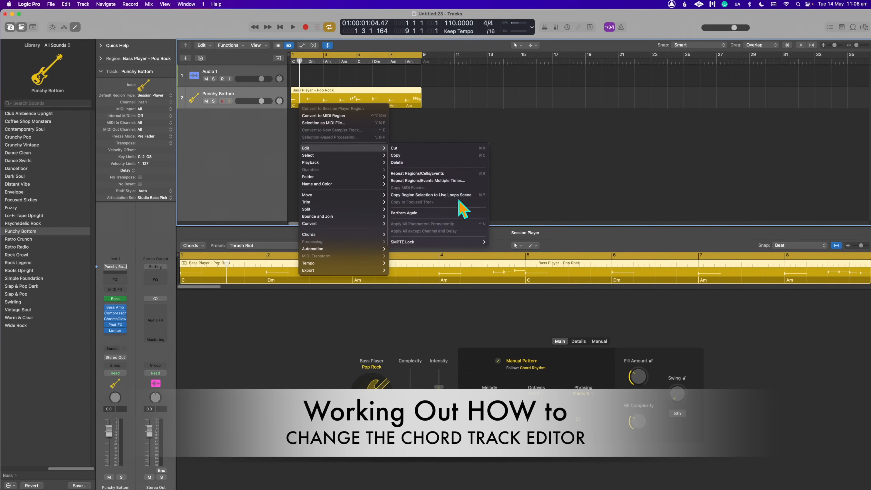
mouse_move(344, 155)
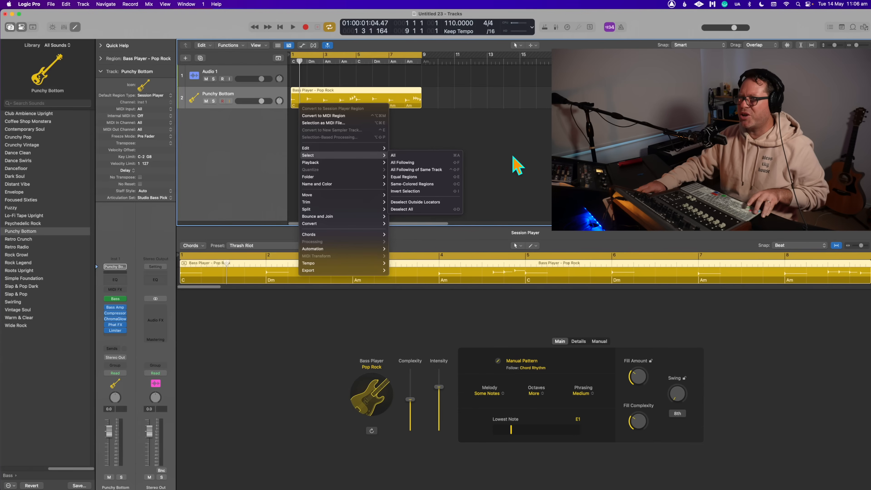
left_click(518, 166)
- Check the list editors and the loop browser for chord track controls, close them and deselect the bass region
mouse_move(314, 478)
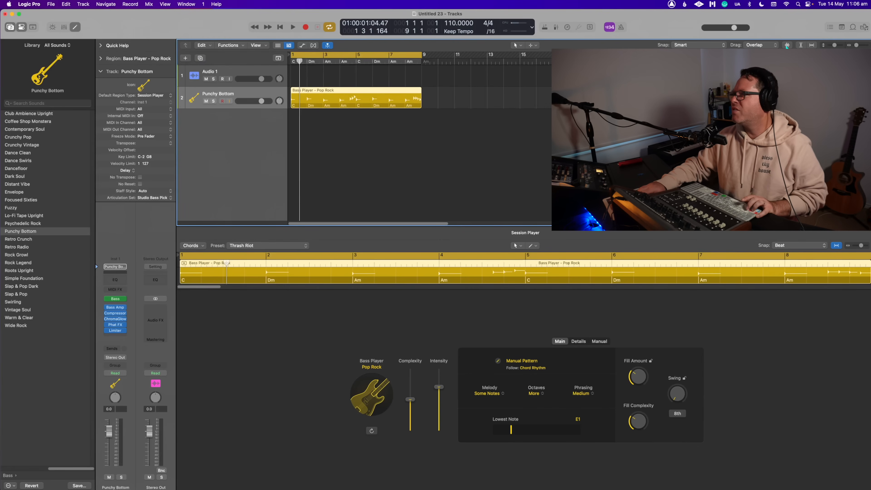
left_click(842, 27)
left_click(830, 27)
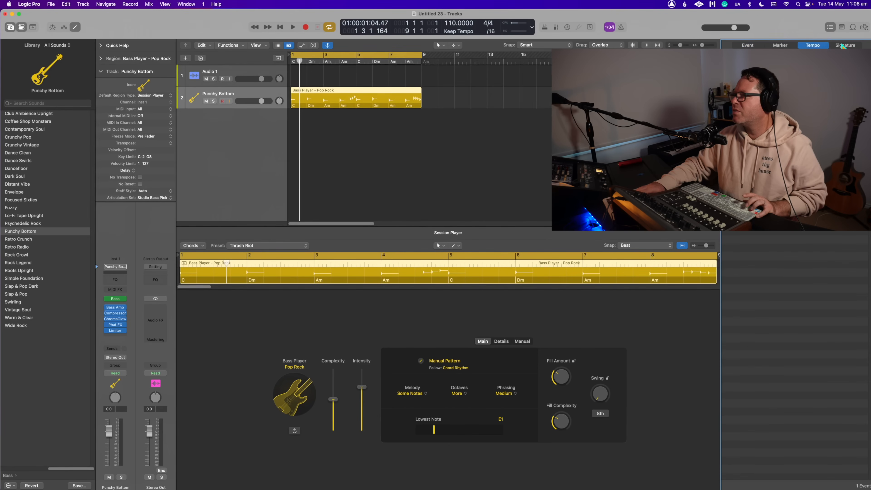
left_click(854, 27)
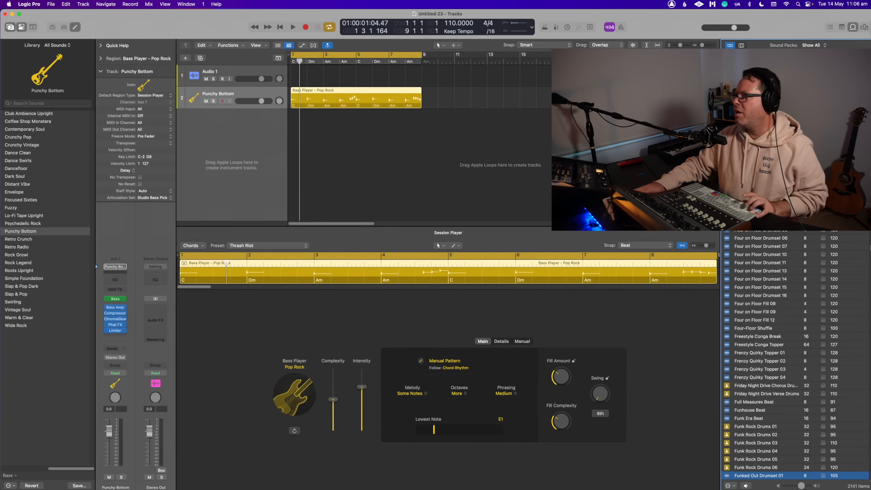
left_click(853, 27)
left_click(481, 122)
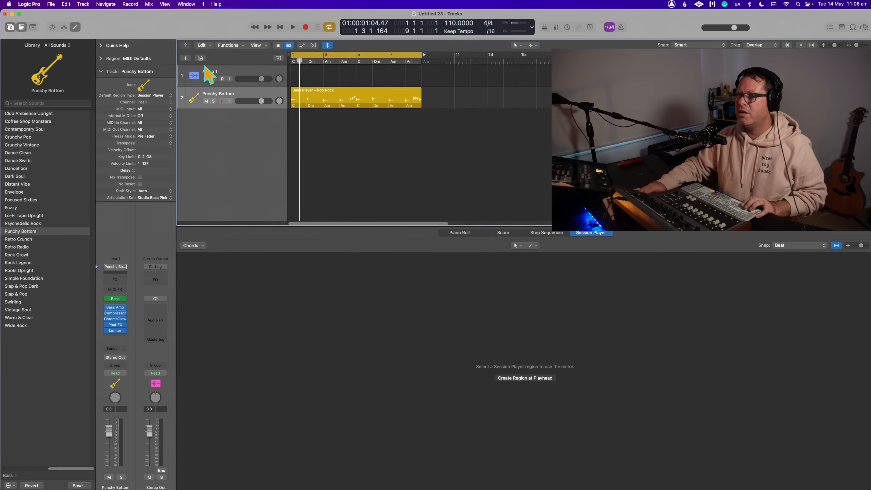
- Show the global tracks above the arrangement so the Chord track can be edited
left_click(278, 58)
left_click(281, 60)
left_click(282, 60)
left_click(299, 132)
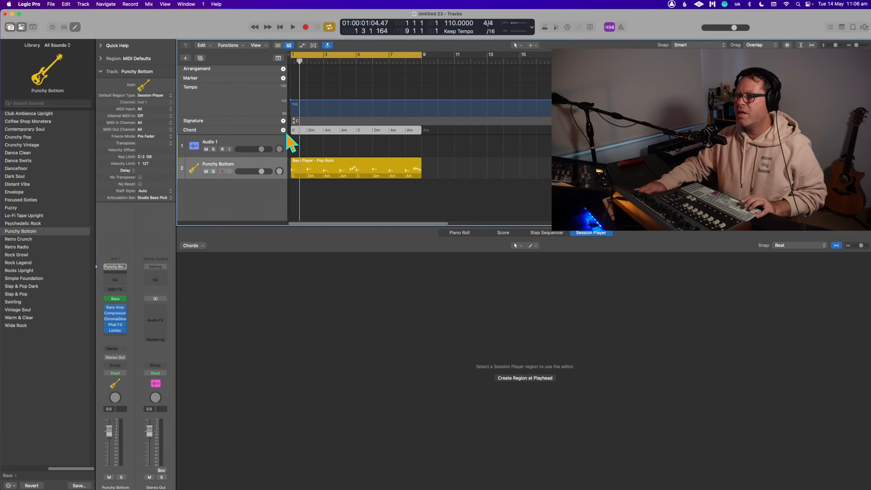
- Examine the chord editor for the chord at the playhead and the Chord track's options, closing each without changes
left_click(283, 131)
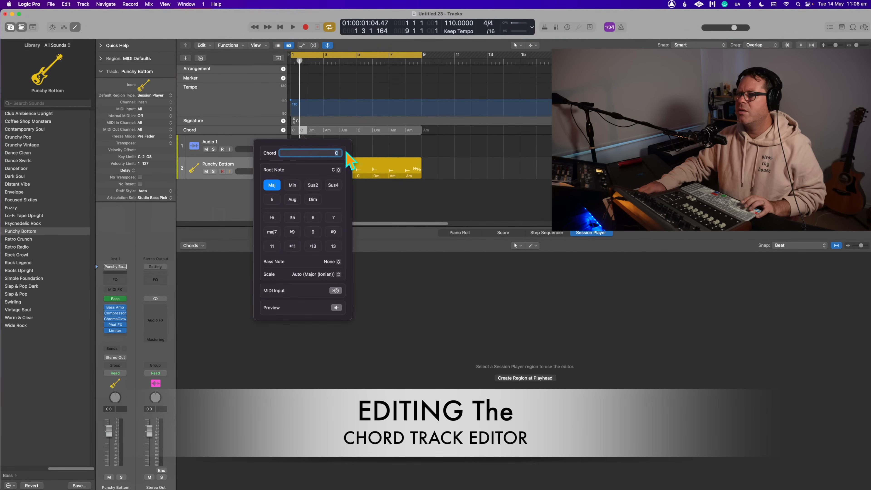
left_click(374, 142)
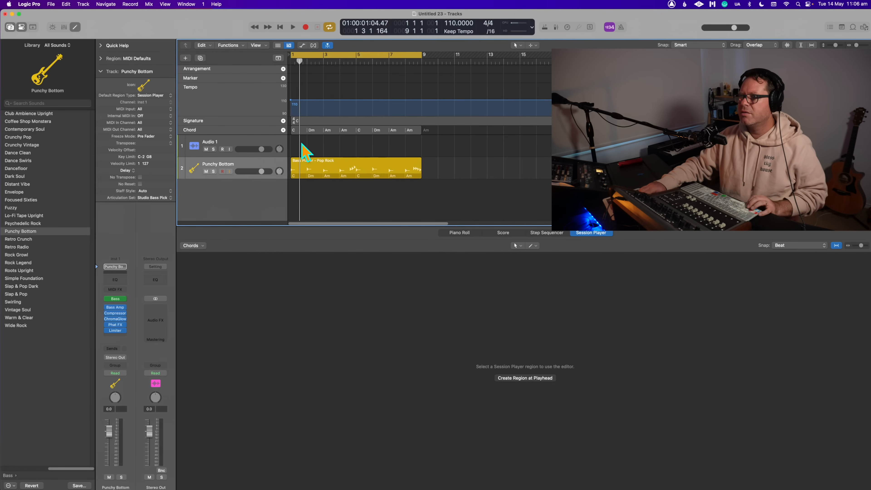
left_click(293, 132)
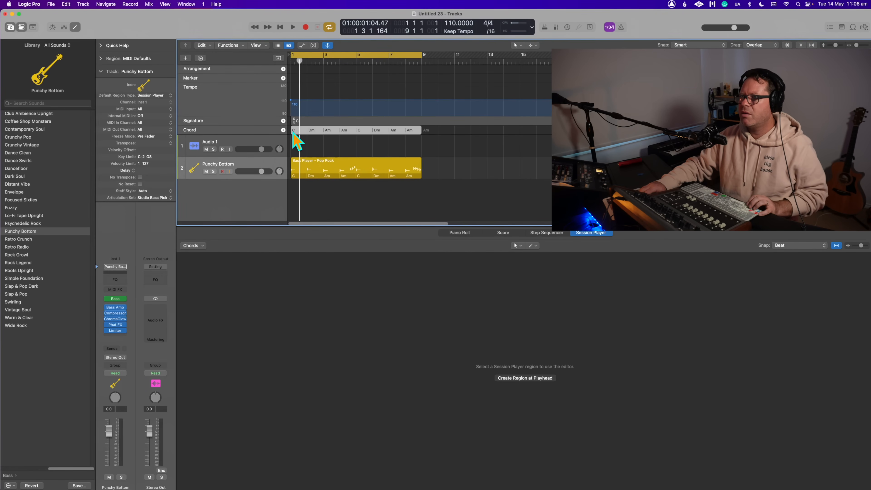
left_click(294, 131)
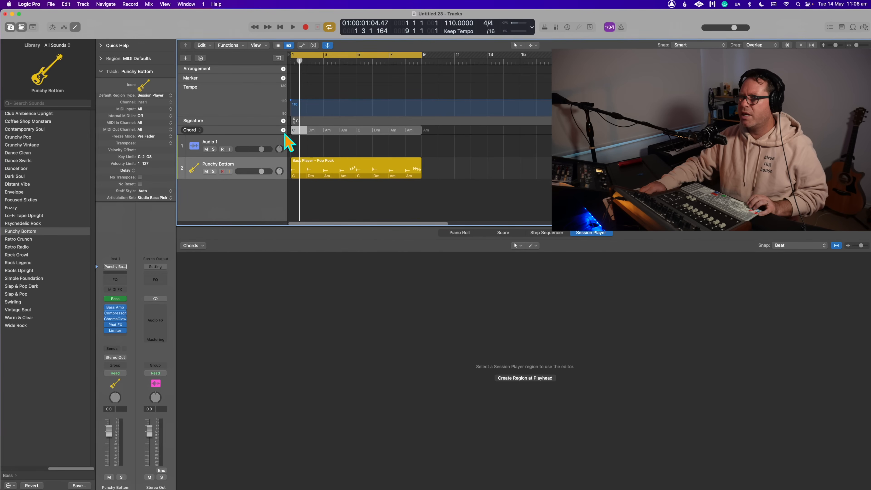
left_click(198, 130)
left_click(210, 142)
- Select the chords at bar 1 of the Chord track and open the Chord Progressions choices
left_click(299, 130)
left_click(316, 142)
left_click(296, 130)
left_click(311, 139)
right_click(297, 129)
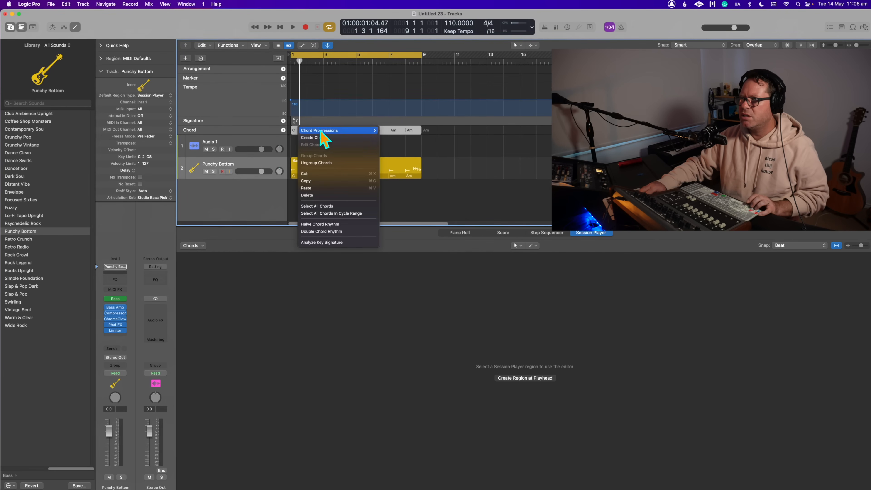
mouse_move(317, 131)
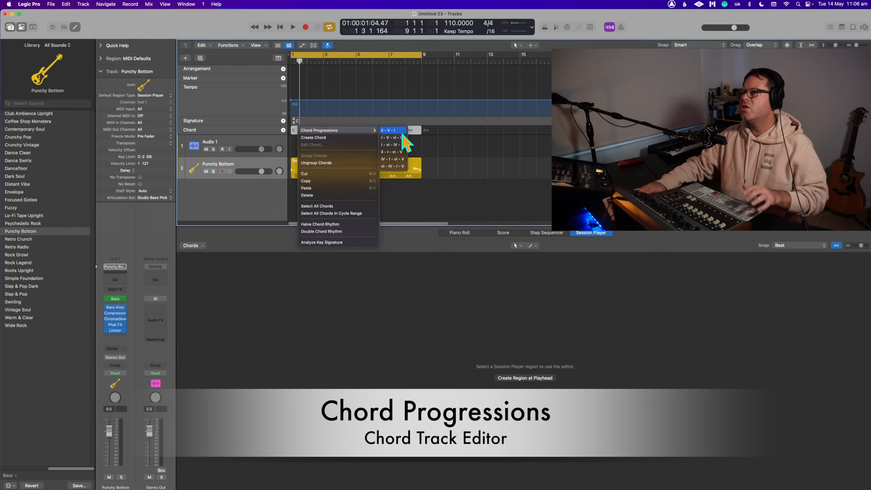
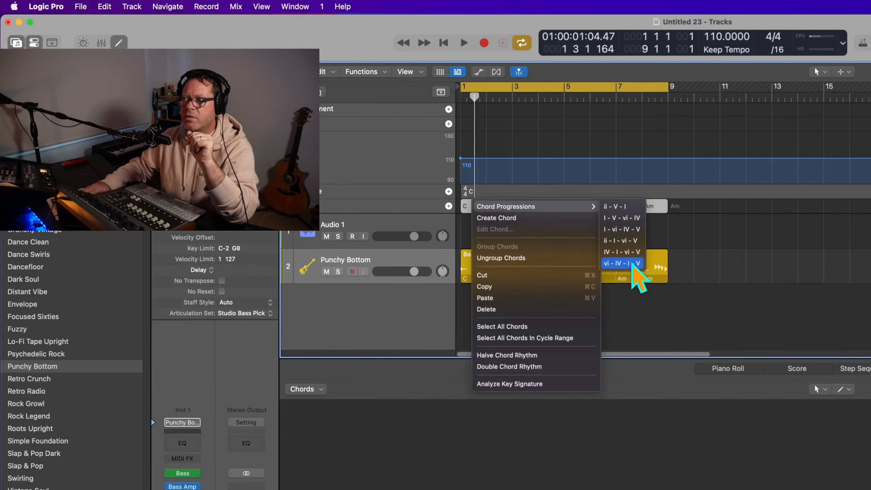
- Apply the vi - IV - I - V progression to the selected chords in the Chord track and play it back
left_click(629, 265)
key("space")
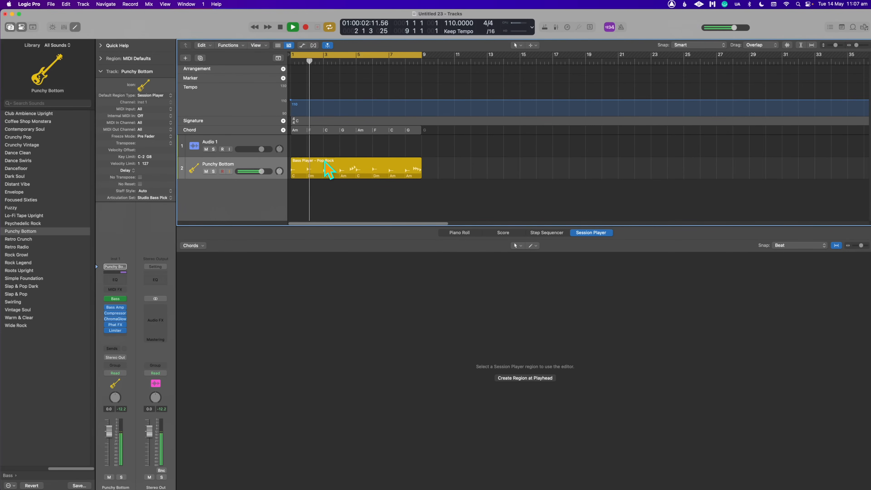
key("space")
- Select the bass region and examine its main pattern settings and performance details in the Session Player editor
left_click(324, 168)
left_click(311, 143)
left_click(312, 169)
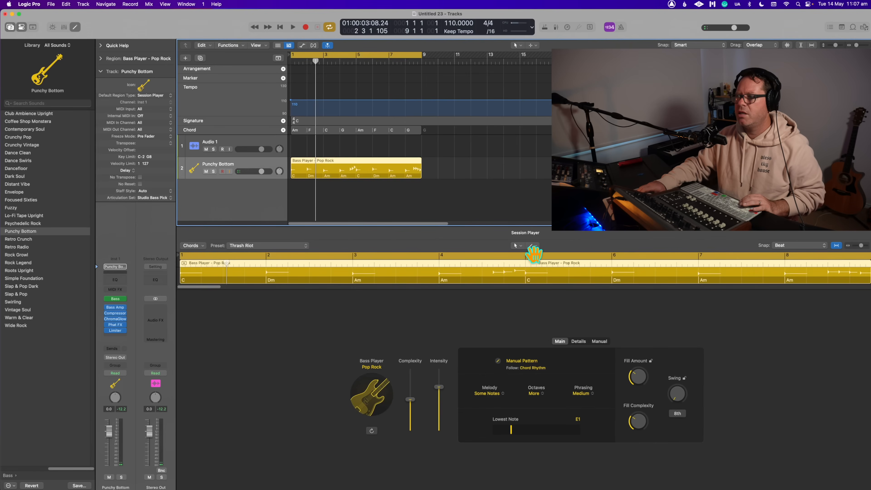
left_click(532, 365)
left_click(521, 358)
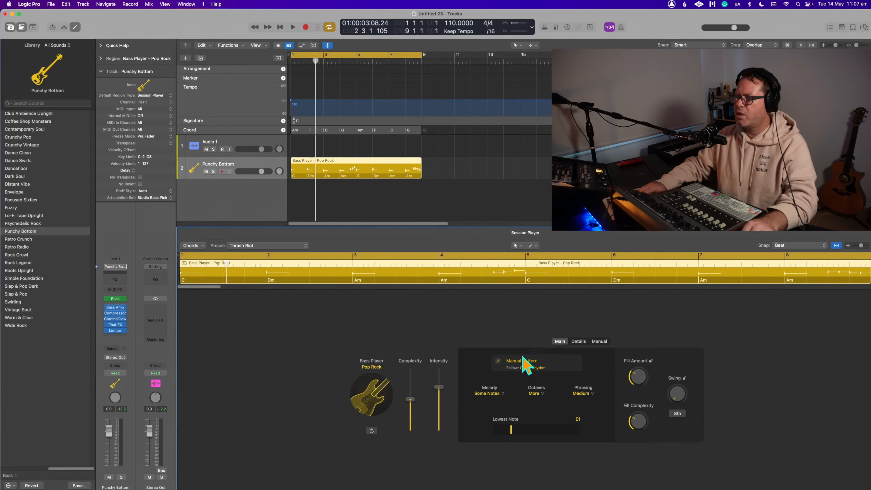
left_click(523, 361)
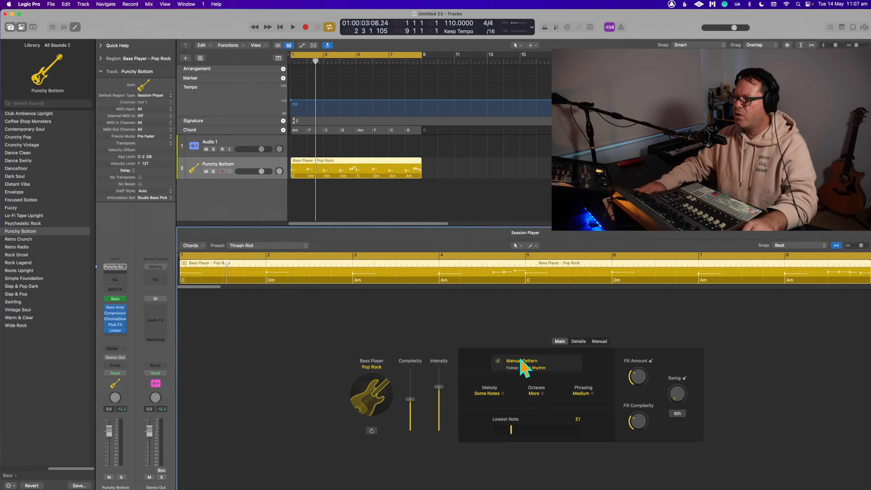
left_click(578, 342)
left_click(559, 341)
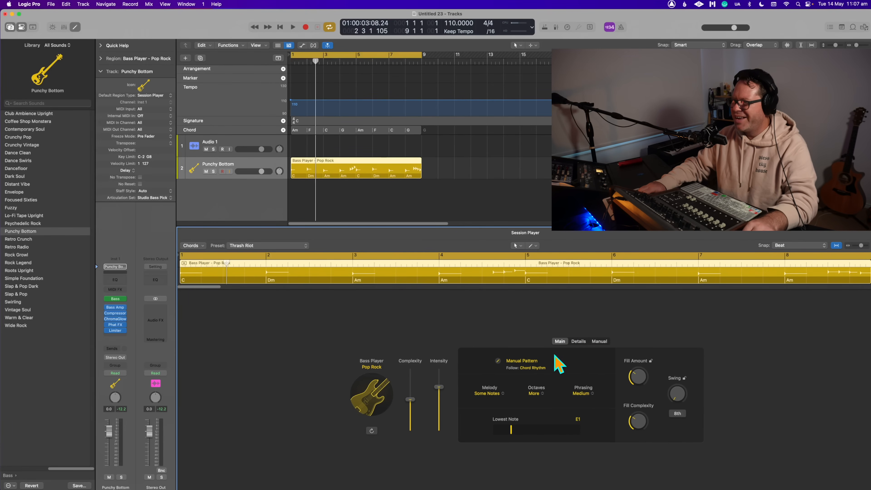
- Replace the bass region's manual pattern with preset pattern 1 and play the region back
left_click(499, 362)
left_click(512, 212)
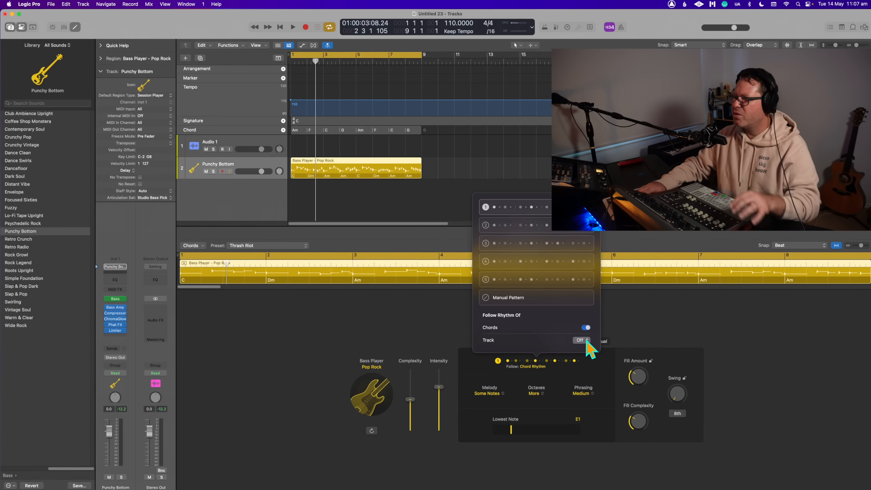
left_click(647, 246)
key("space")
left_click(492, 195)
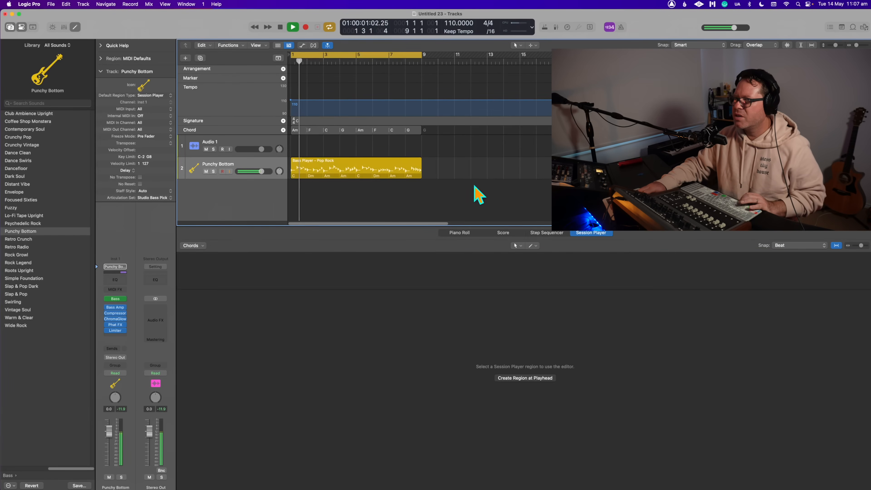
left_click(353, 170)
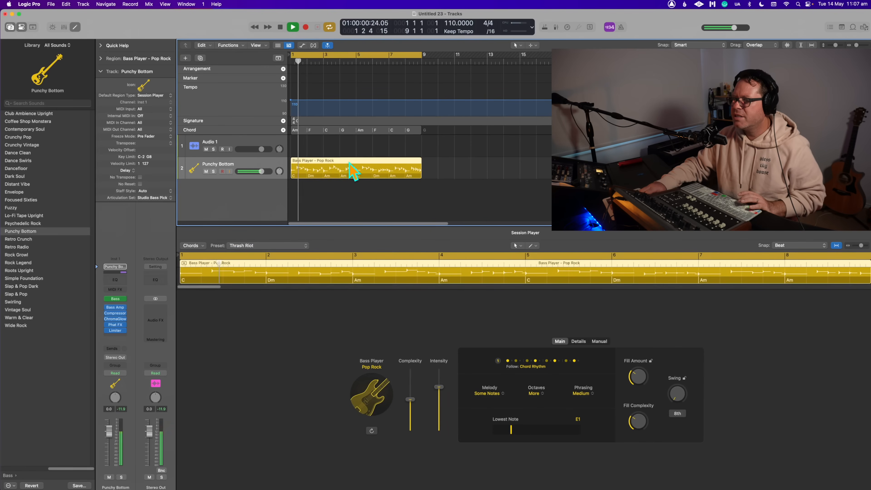
key("space")
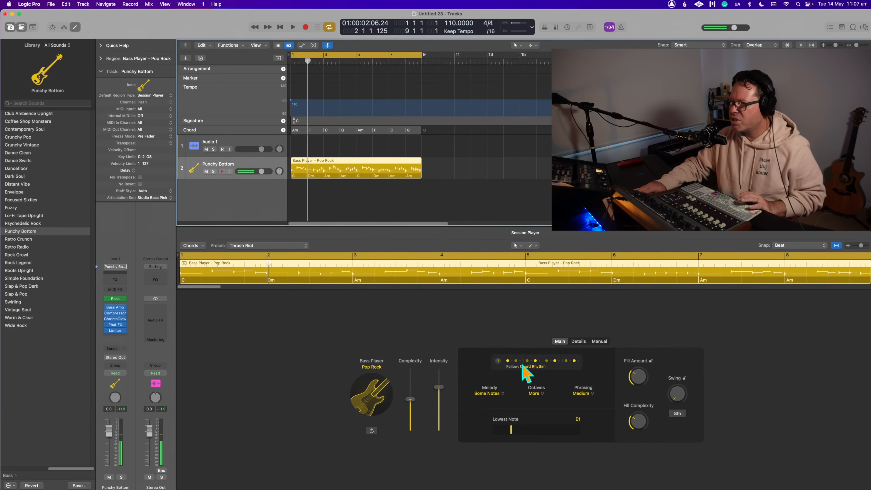
- Examine the bass region's manual pattern page, its details and the Melody choices without changing them
left_click(598, 341)
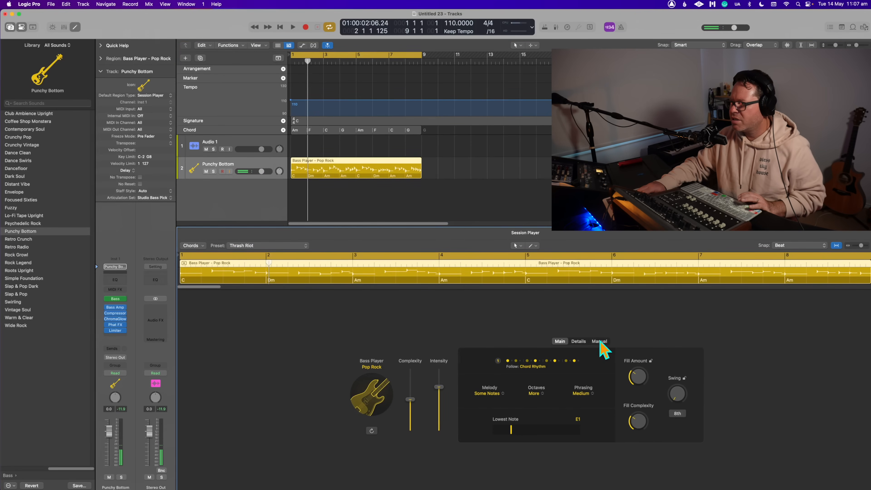
left_click(578, 342)
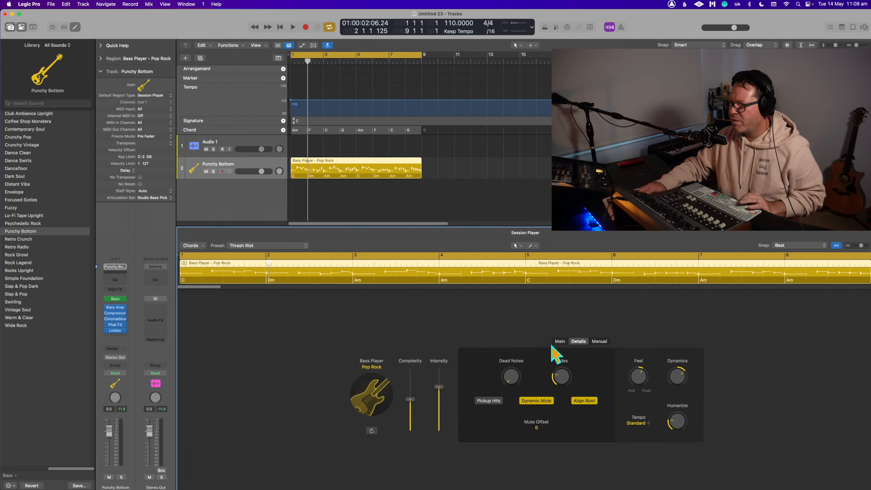
left_click(560, 342)
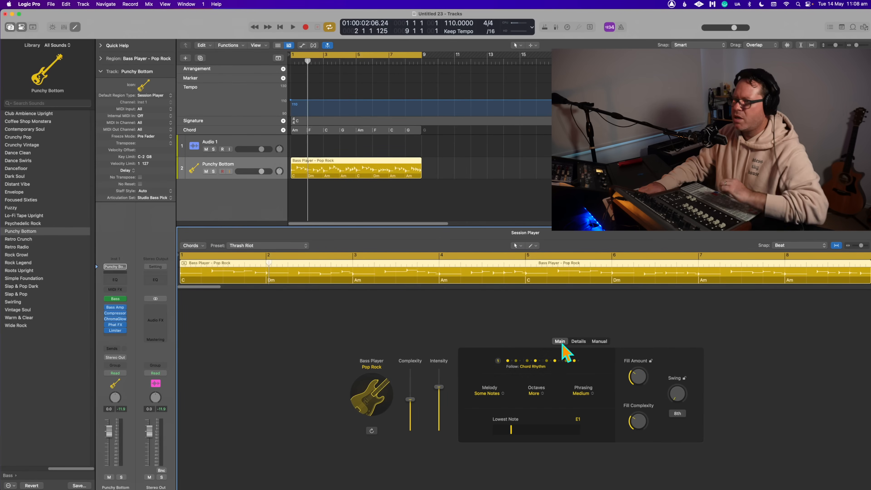
left_click(501, 396)
left_click(502, 411)
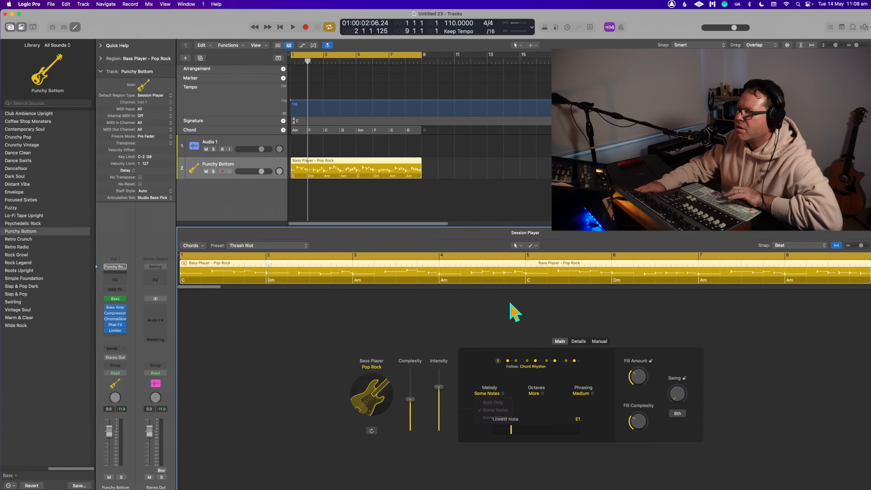
- Try making the bass pattern follow the rhythm of Audio 1, and return it to following the chord rhythm
left_click(525, 370)
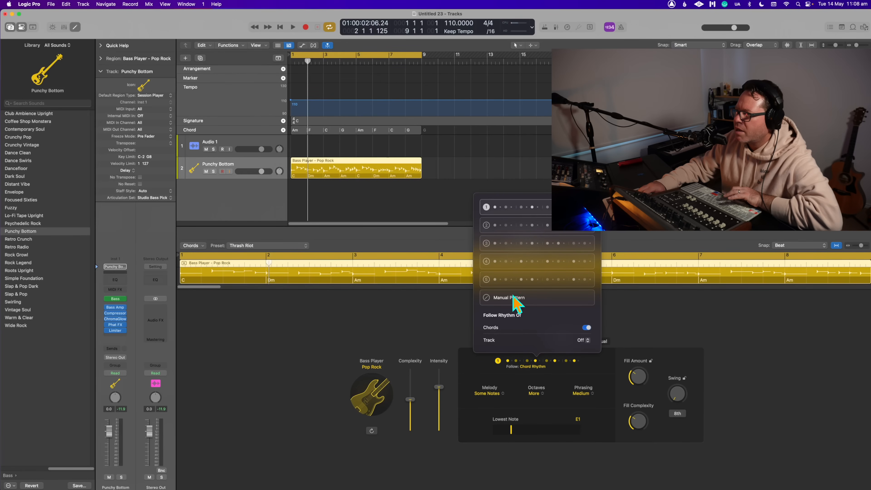
left_click(584, 327)
left_click(583, 340)
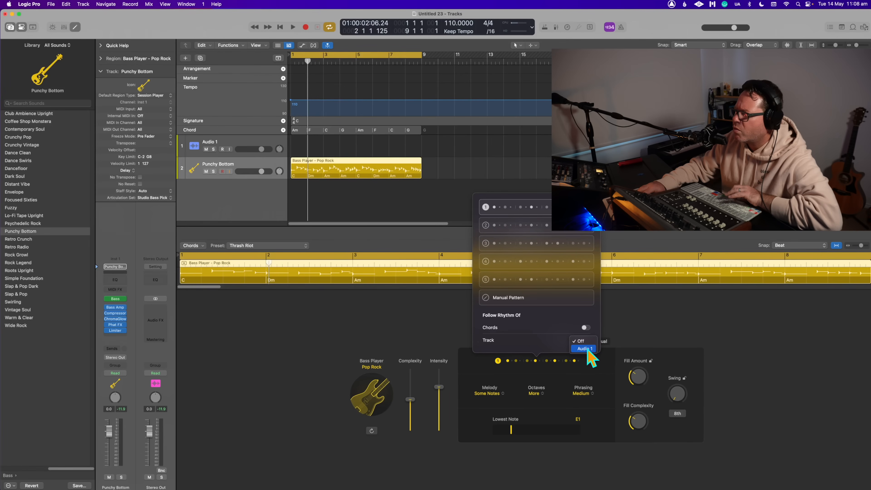
left_click(585, 348)
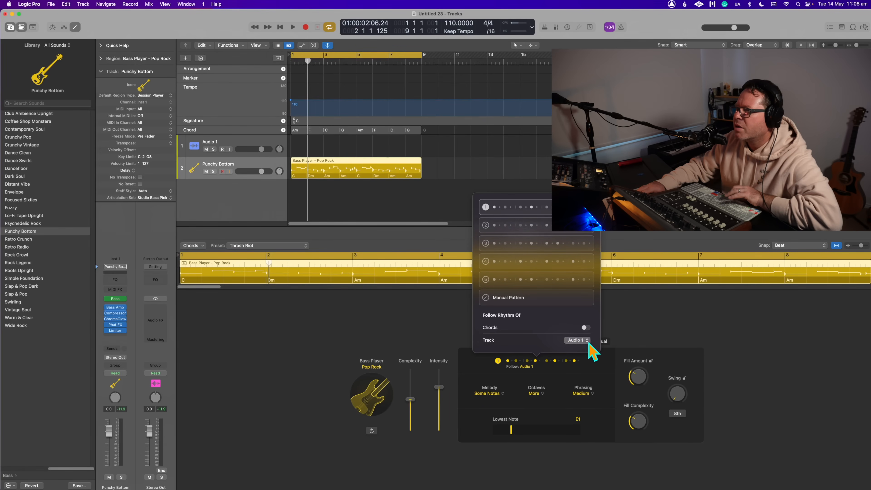
left_click(584, 334)
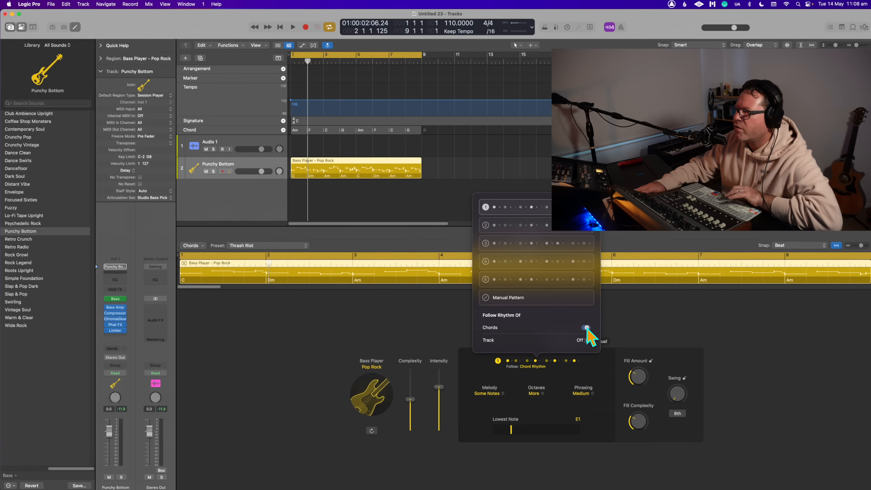
- Remove the Punchy Bottom bass region and its track, leaving only Audio 1 and the Chord track's progression
left_click(287, 144)
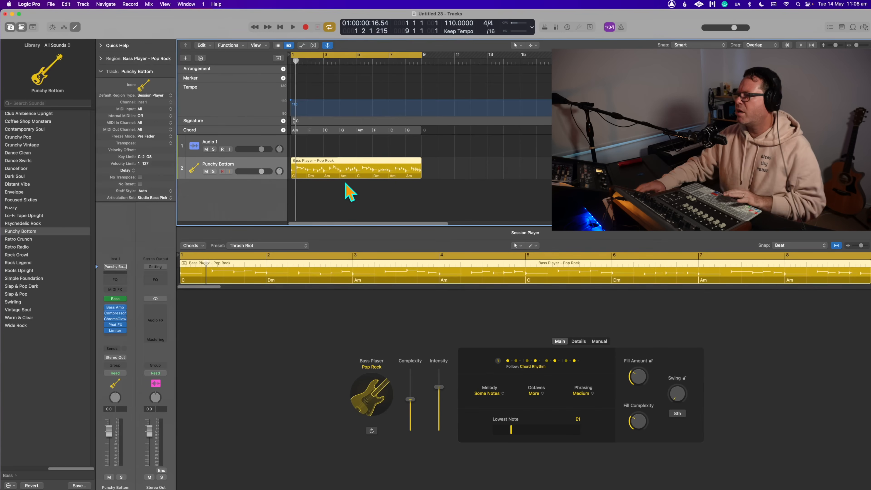
key("Delete")
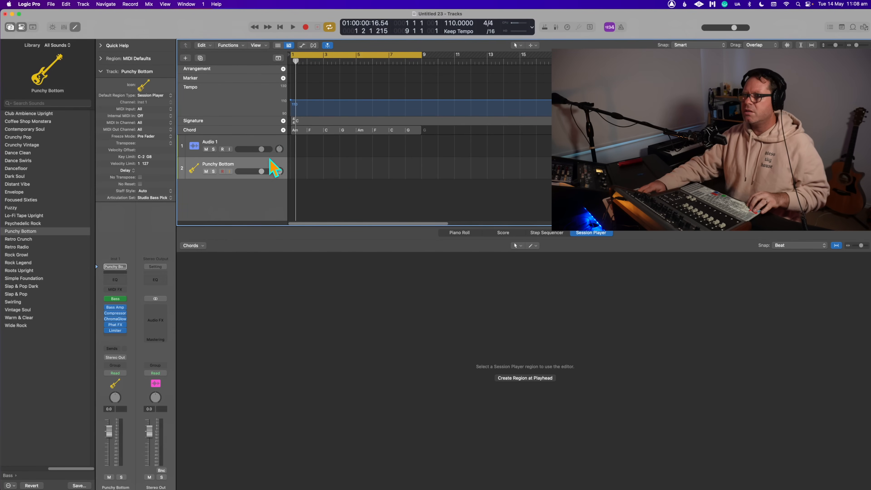
key("super+z")
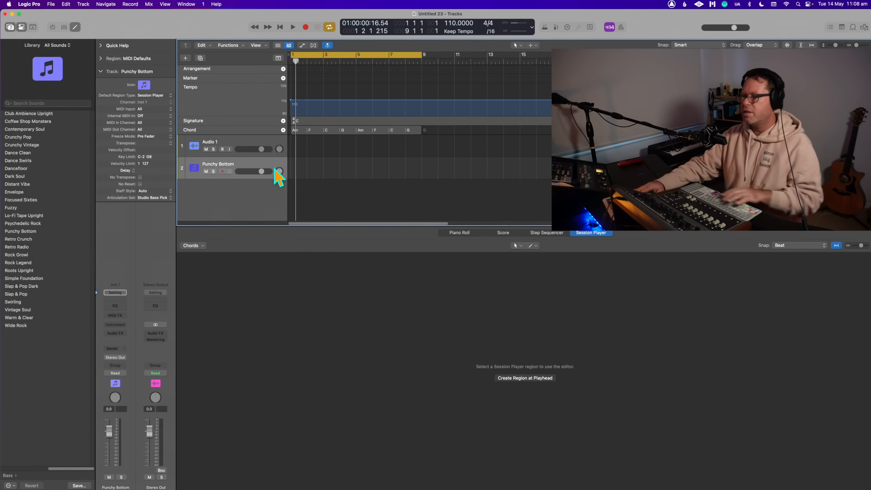
key("super+z")
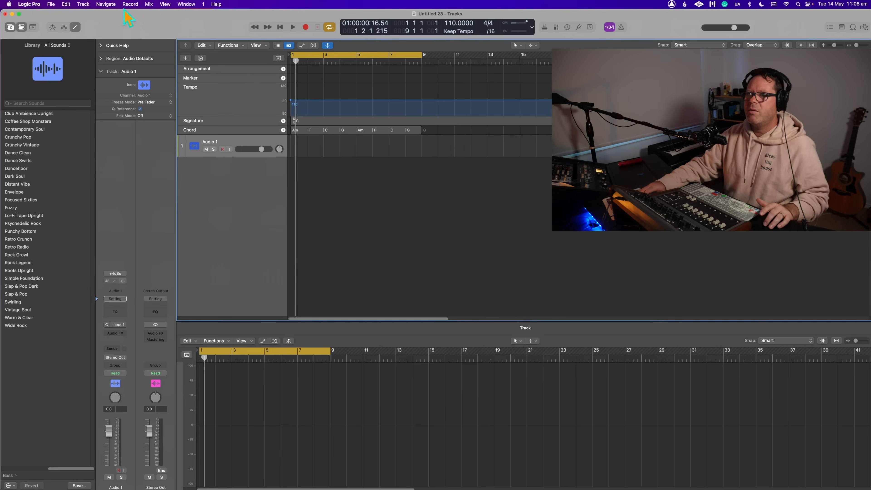
- Create one new Bass Player Session Player track and play its region against the Chord track
left_click(83, 4)
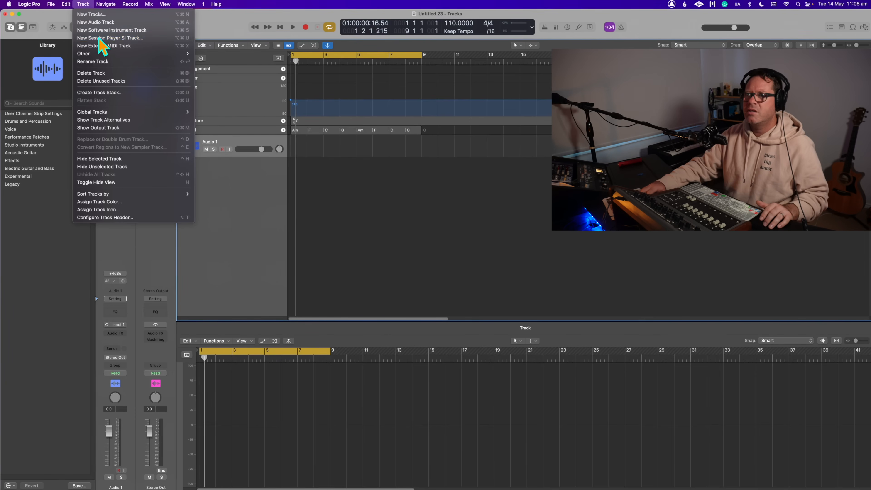
left_click(99, 38)
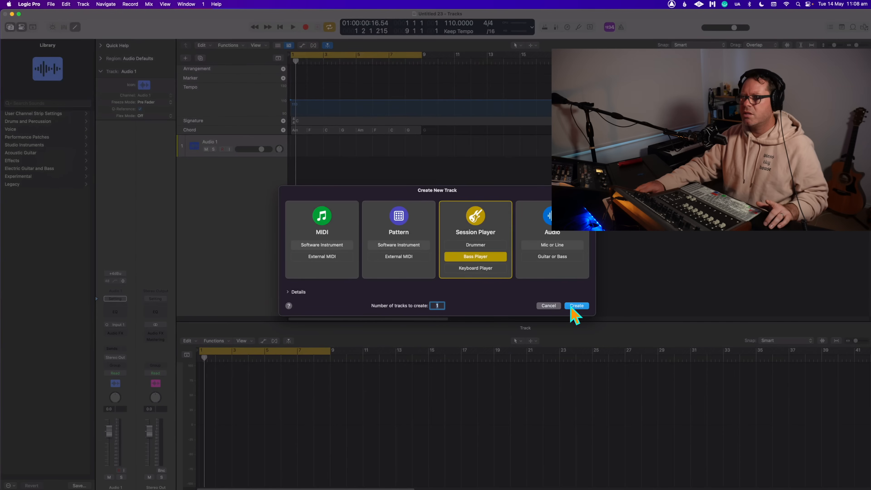
key("Return")
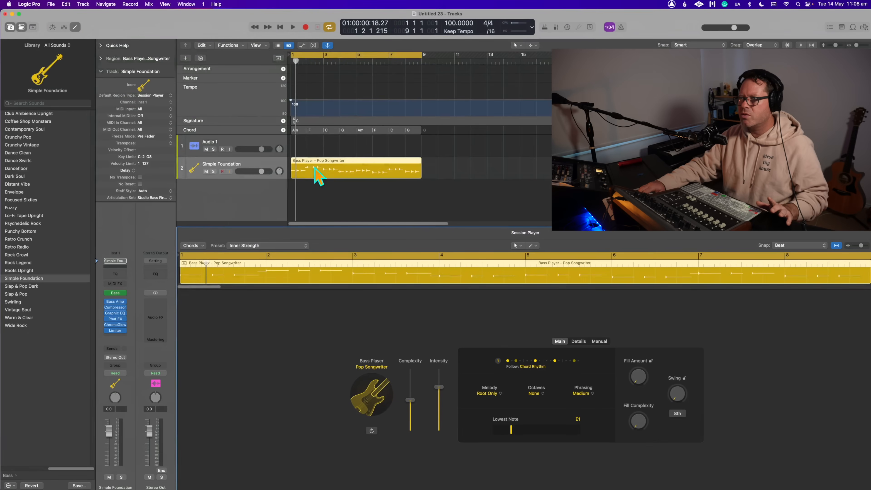
key("space")
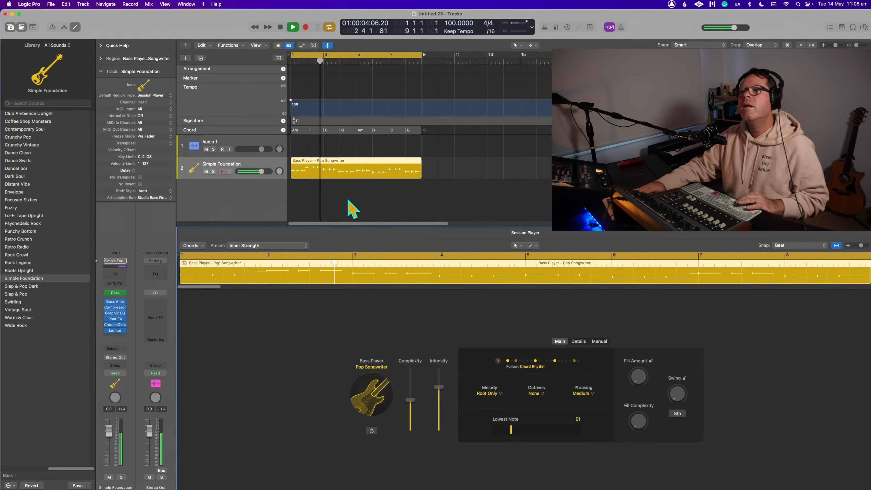
key("space")
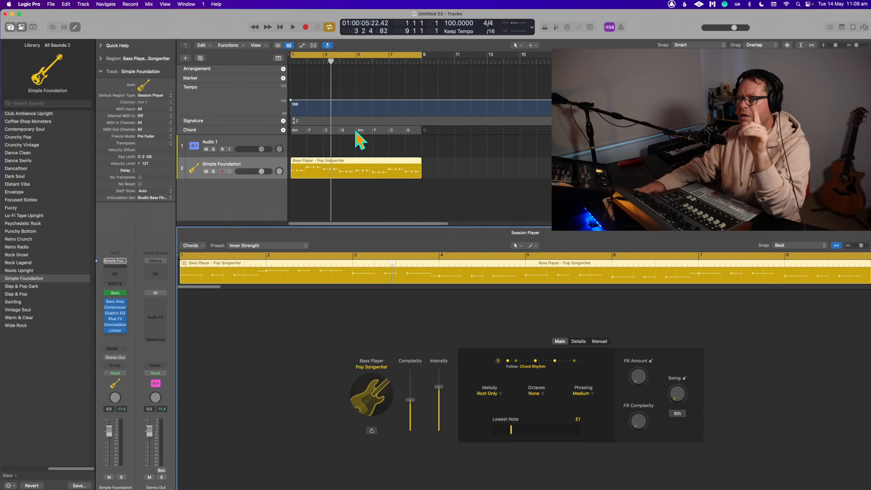
- Ungroup the chords in the Chord track across bars 1 to 8
left_click(346, 139)
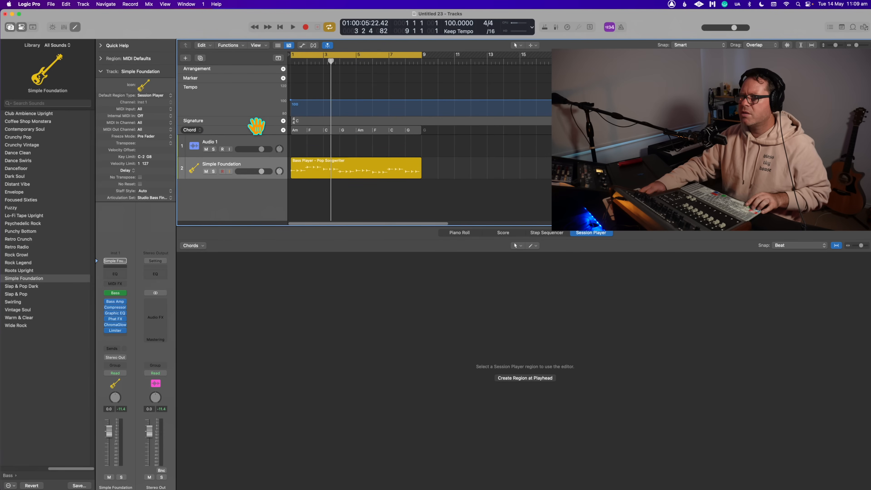
right_click(325, 131)
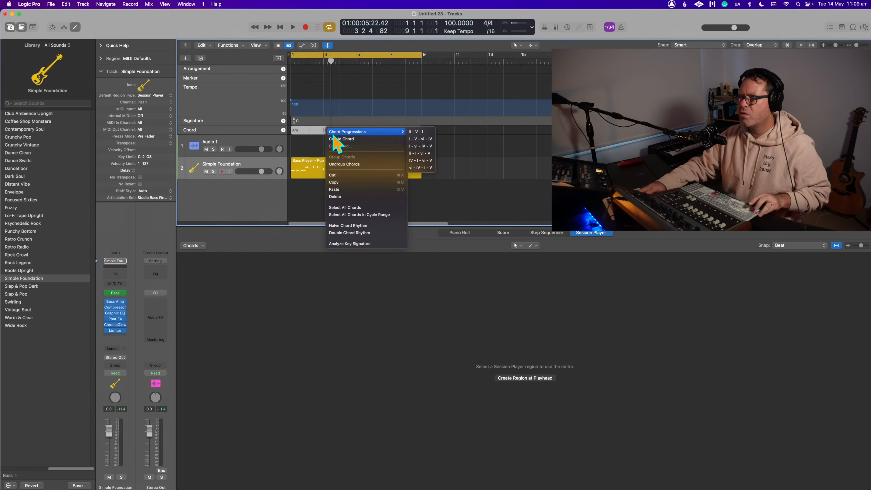
left_click(356, 165)
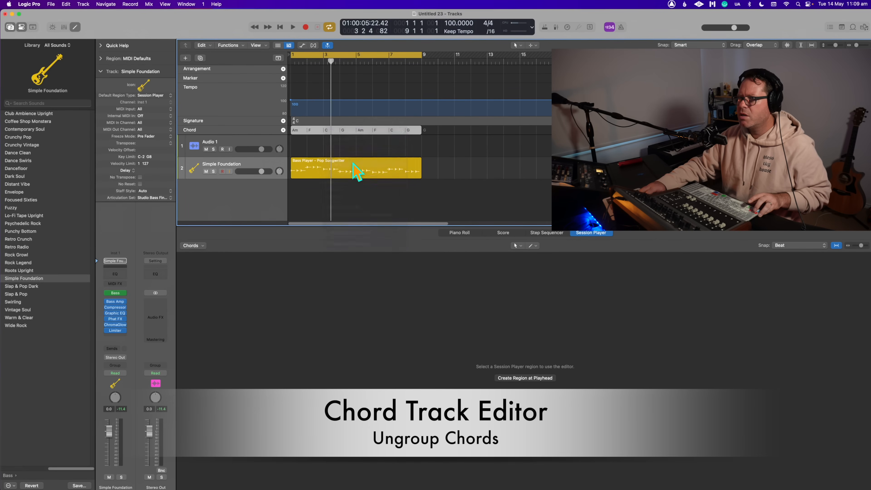
- Change the C chord at bar 3 of the Chord track to minor (Cm) and play the passage
left_click(339, 143)
double_click(331, 131)
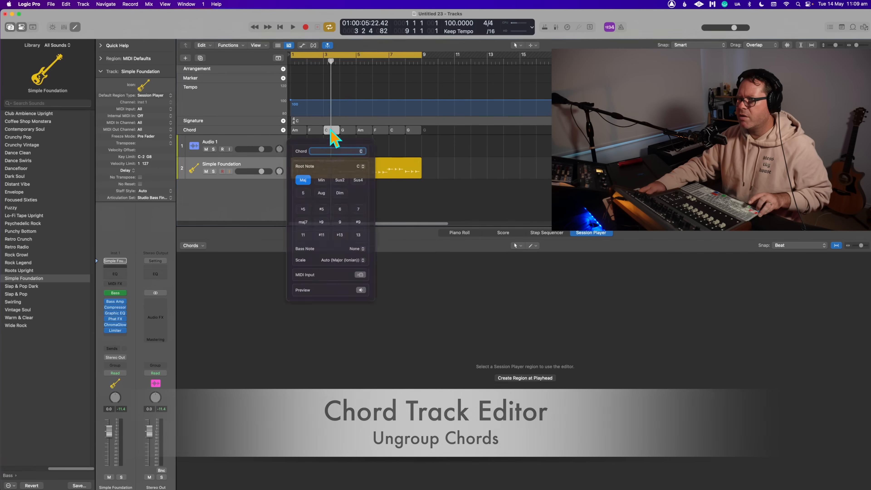
left_click(321, 185)
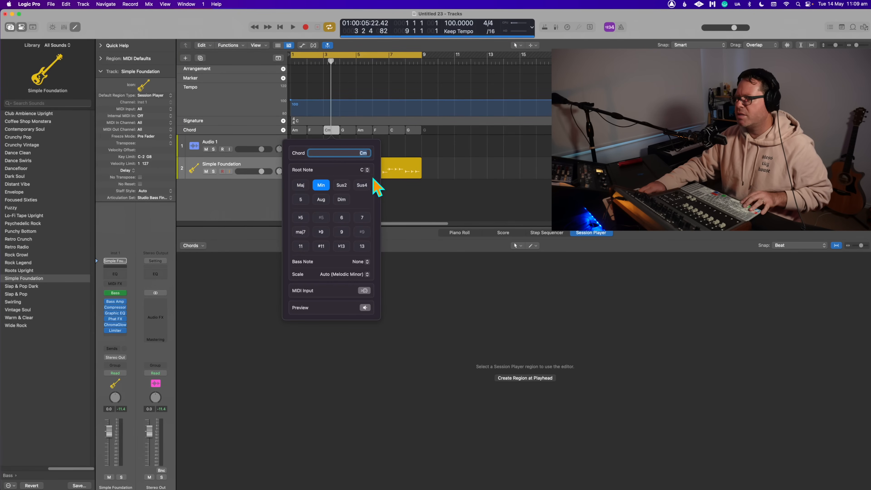
left_click(442, 165)
key("space")
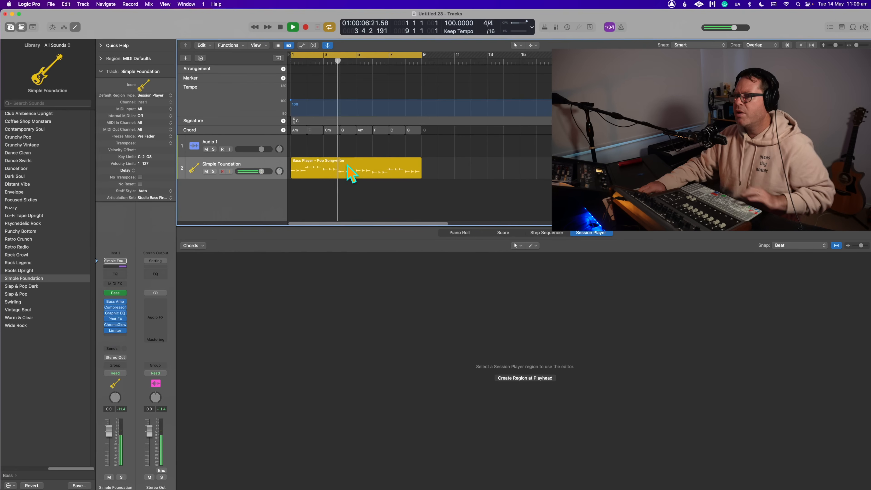
key("space")
- Set the new bass region's Melody to More Notes, Octaves to Some and Fill Amount to 11%, and play it
left_click(350, 173)
left_click(491, 394)
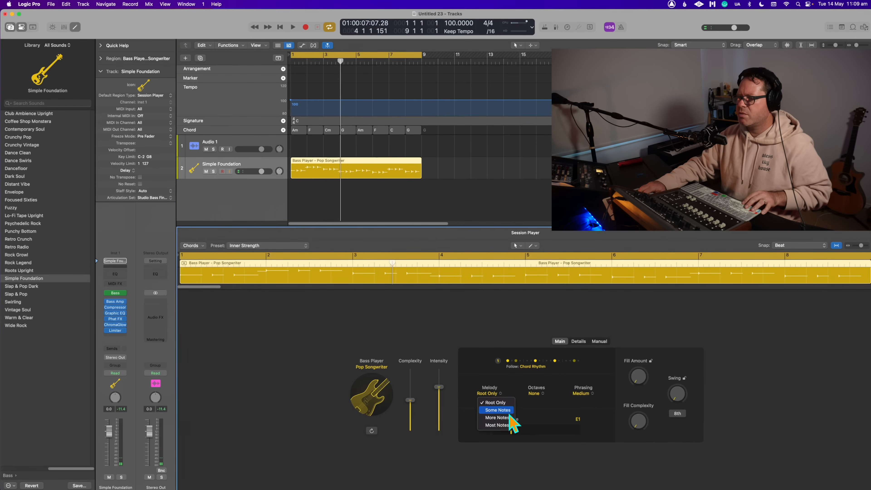
left_click(498, 418)
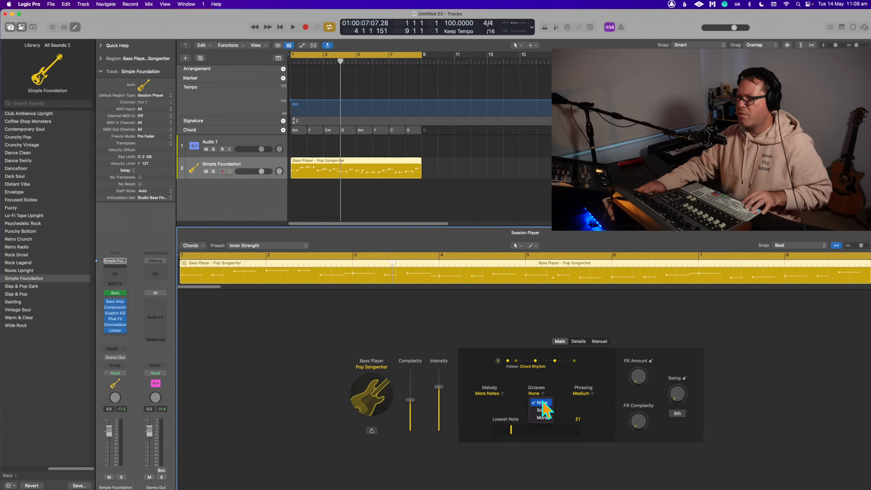
left_click(543, 411)
key("space")
mouse_move(640, 367)
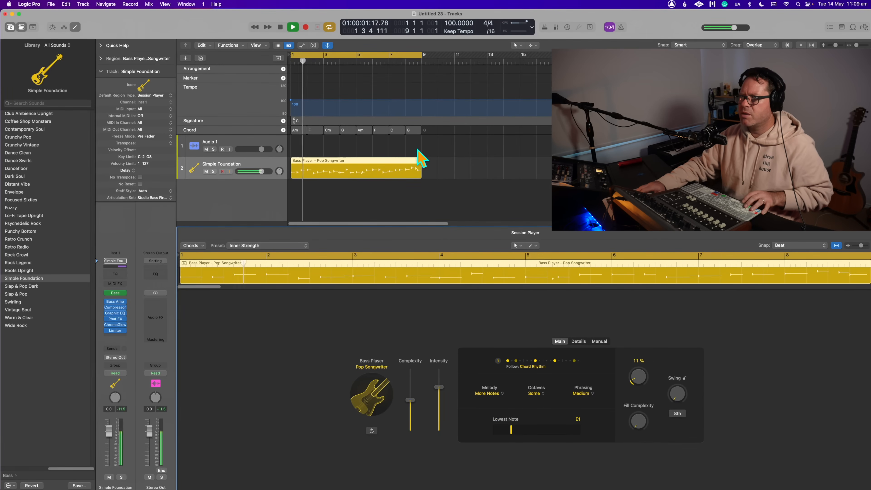
- Change the Cm chord at bar 3 of the Chord track to diminished and play the progression with the cycle starting at bar 3
left_click(476, 165)
left_click(303, 162)
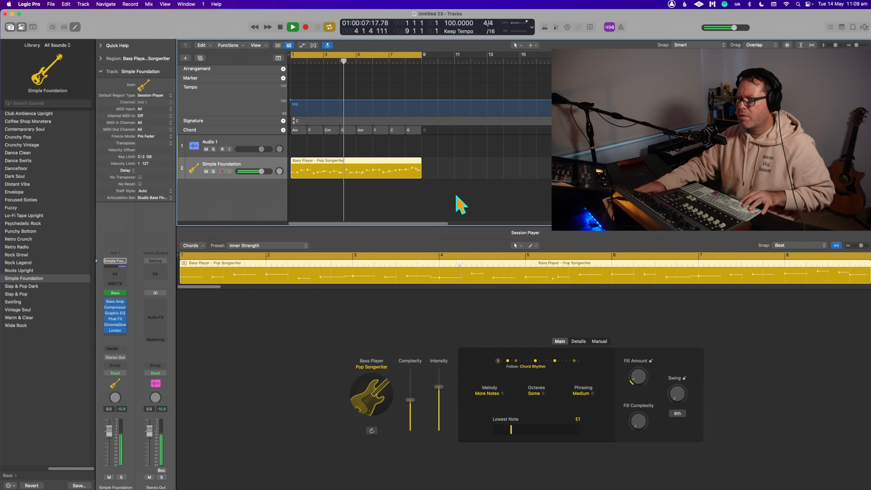
key("space")
left_click(330, 130)
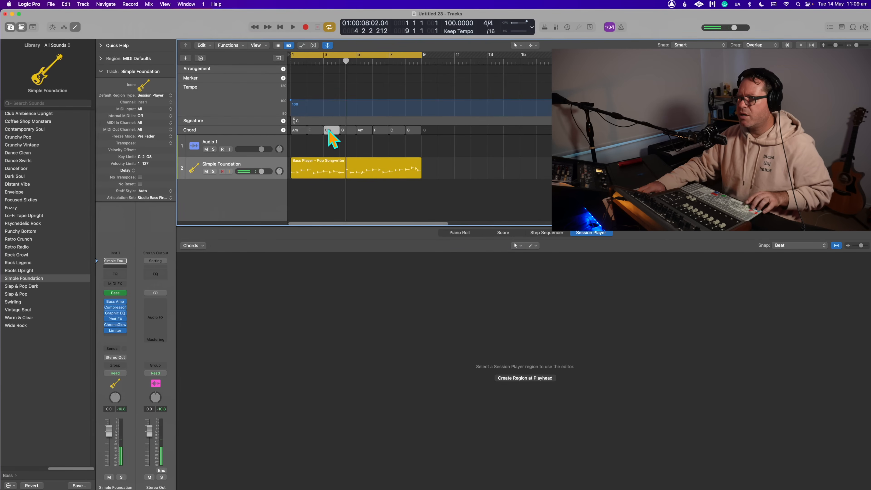
double_click(329, 131)
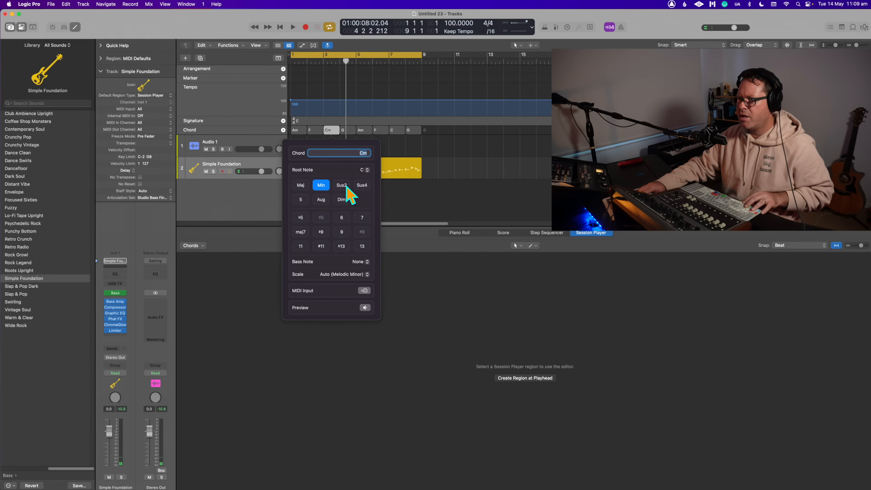
left_click(342, 199)
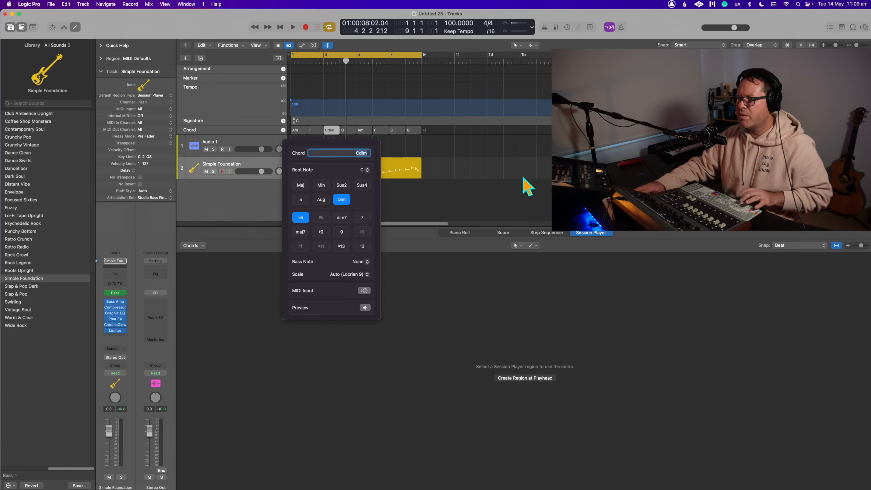
left_click(524, 186)
left_click(323, 55, "shift")
key("space")
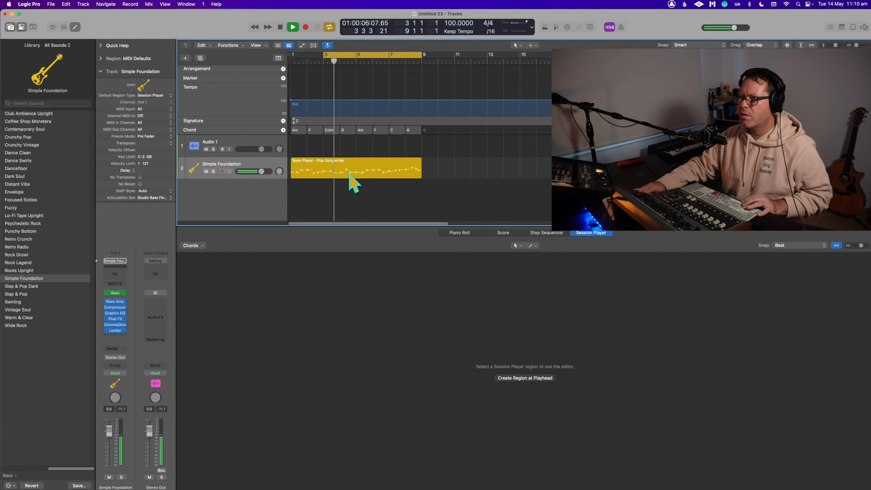
- Change the diminished chord at bar 3 of the Chord track to Cmaj7 and play it
right_click(333, 131)
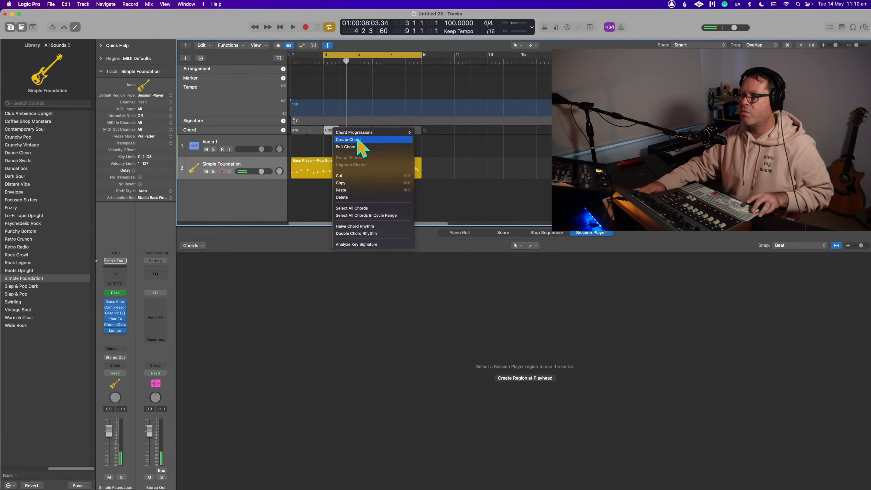
left_click(359, 146)
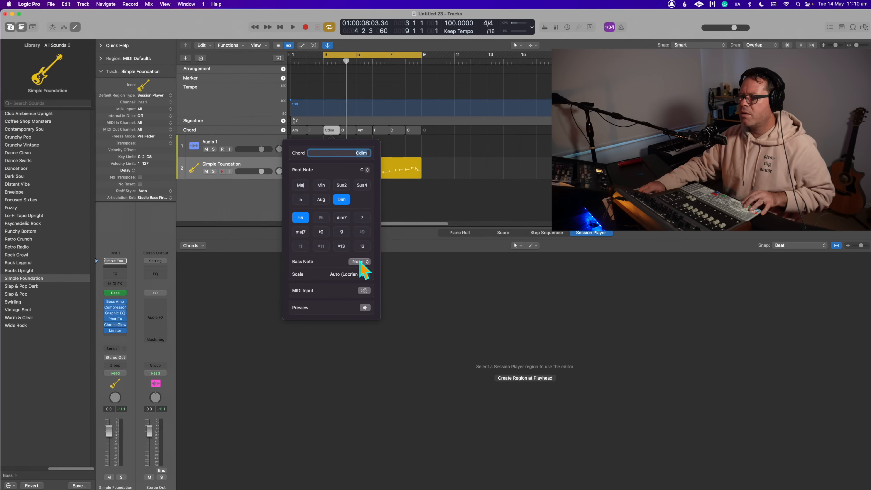
left_click(301, 232)
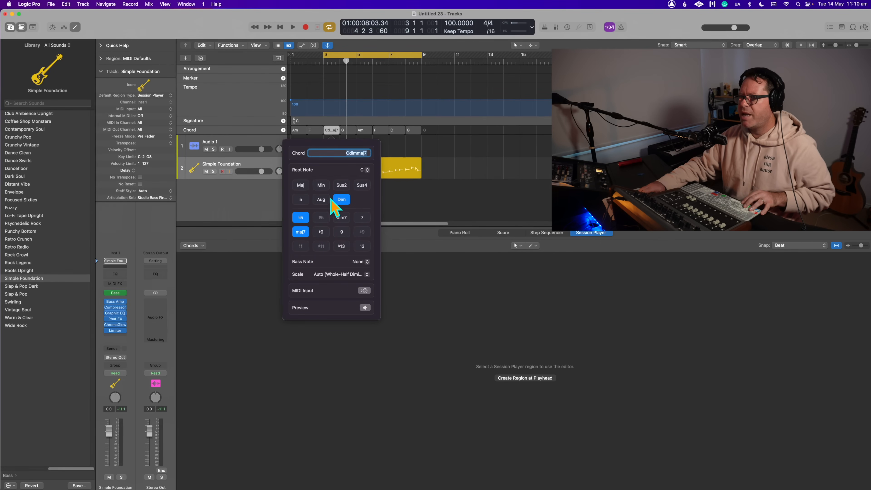
left_click(302, 186)
left_click(301, 232)
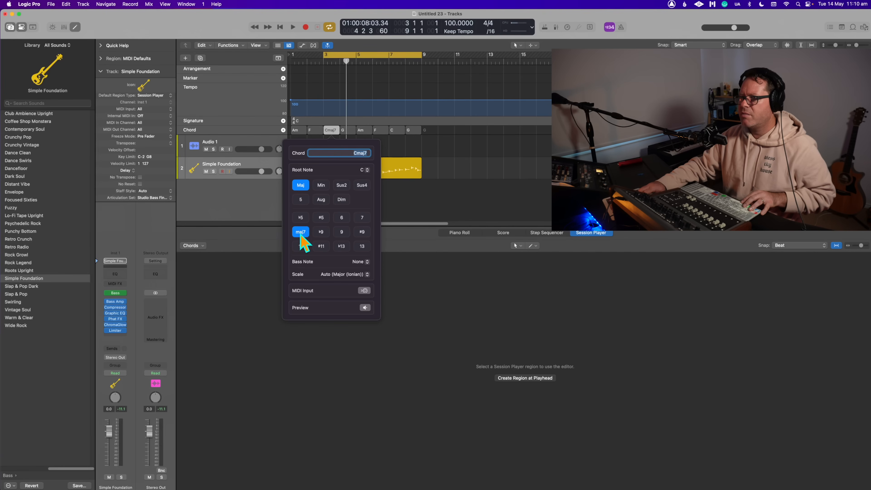
left_click(487, 193)
key("space")
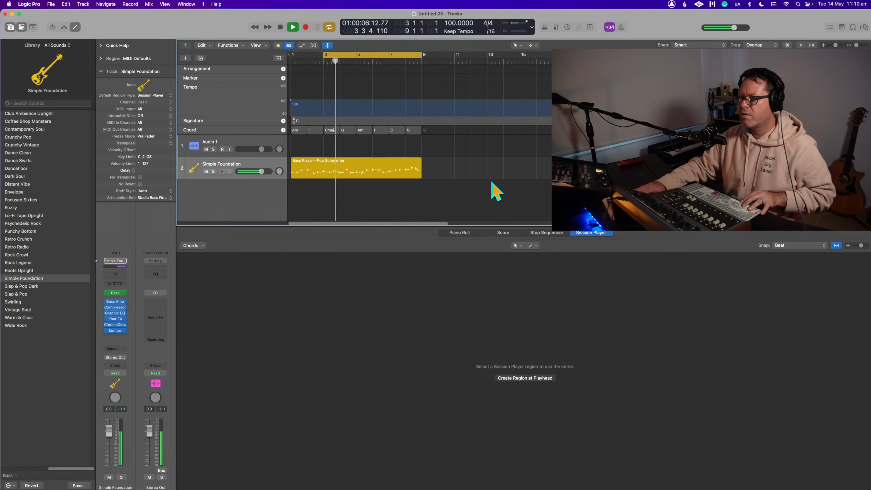
- Extend the cycle range back to bar 1 and play the progression from the start
key("space")
left_click(293, 55, "shift")
key("space")
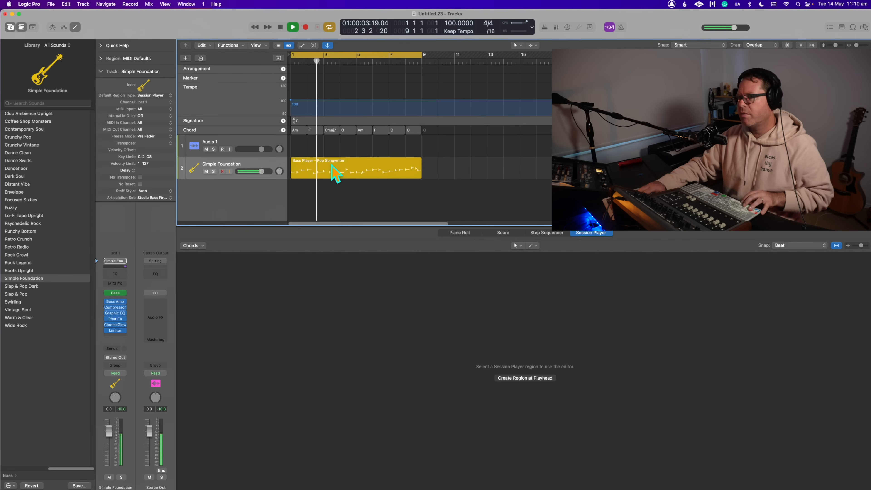
key("space")
- Set the Pop Songwriter bass region's Lowest Note to D1 and play the region
left_click(335, 173)
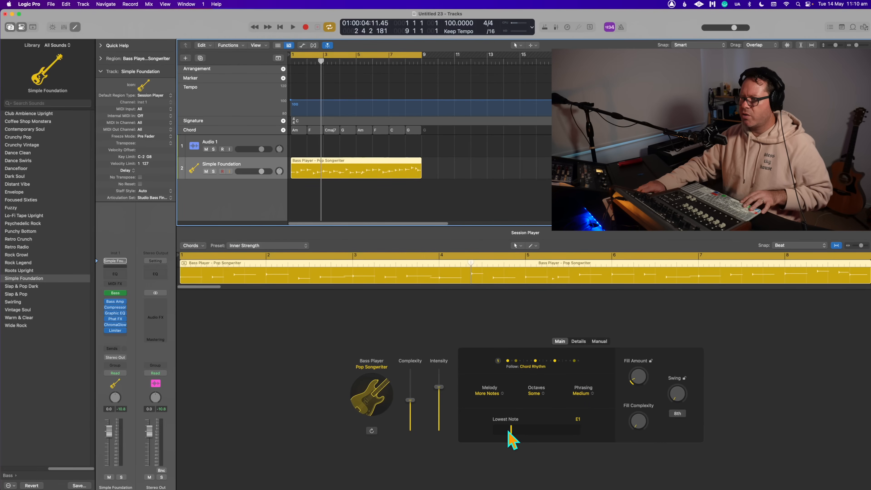
left_click_drag(509, 436, 504, 417)
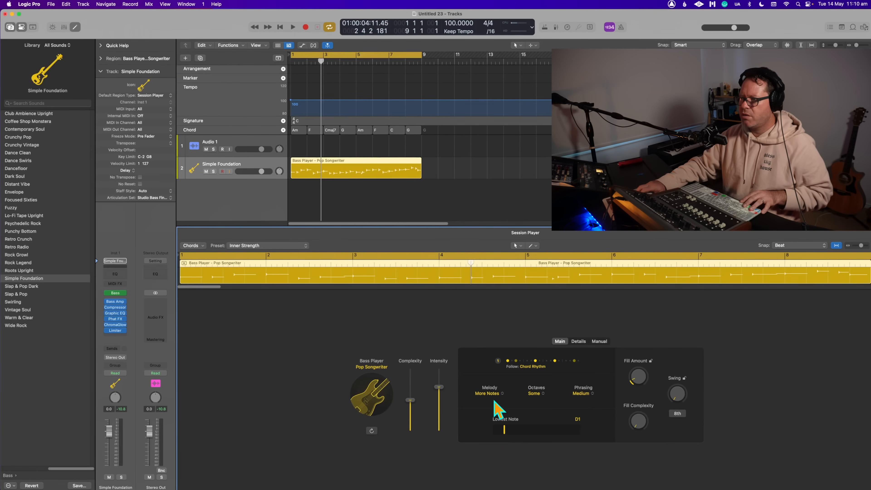
left_click(463, 166)
key("space")
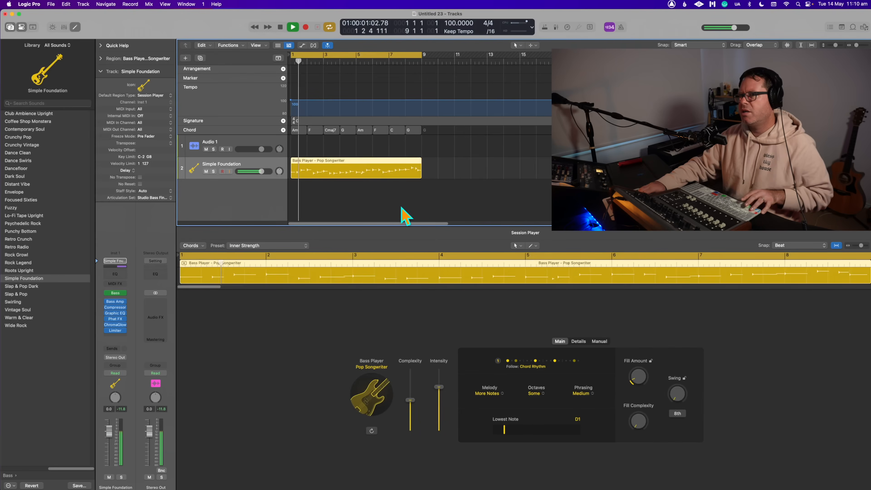
left_click(350, 174)
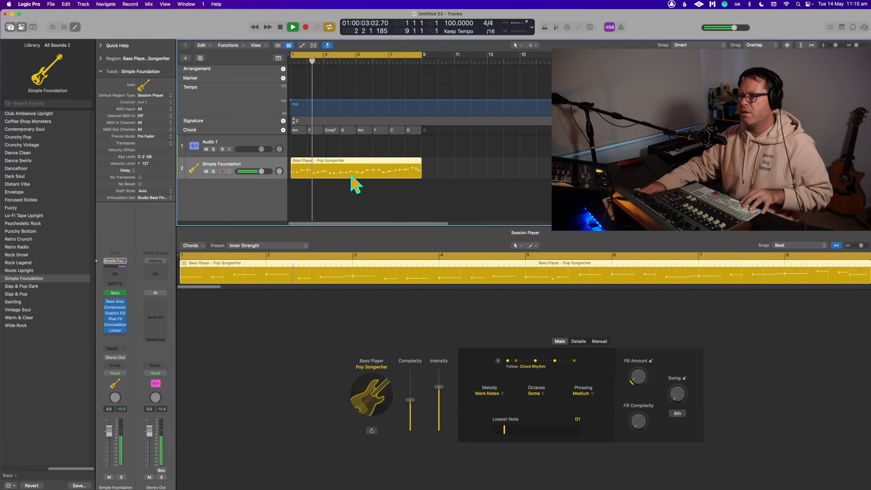
- Reduce the Slides amount in the bass region's detail settings while playing it
left_click(579, 342)
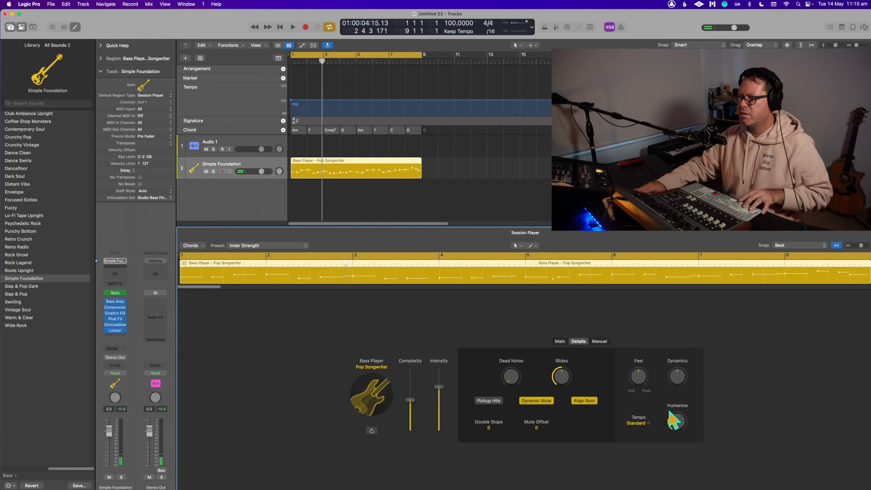
key("space")
left_click_drag(561, 373, 561, 376)
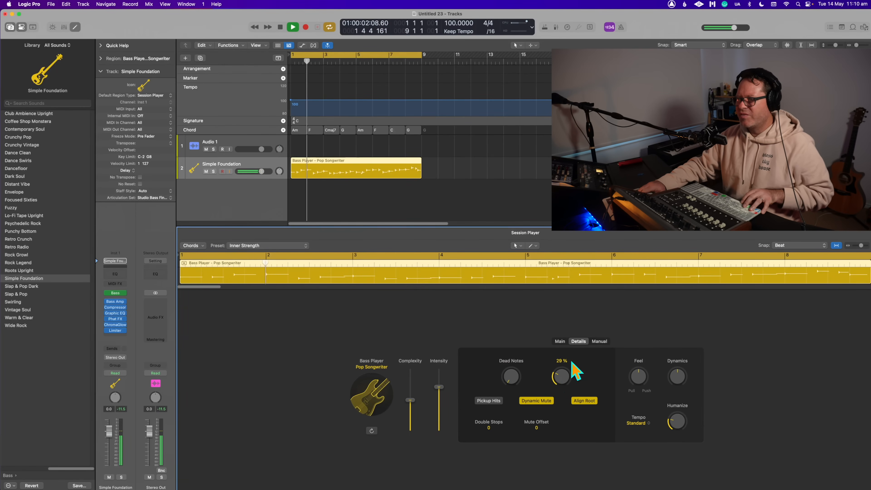
mouse_move(559, 384)
left_mouse_down()
mouse_move(561, 391)
mouse_move(561, 377)
left_mouse_up()
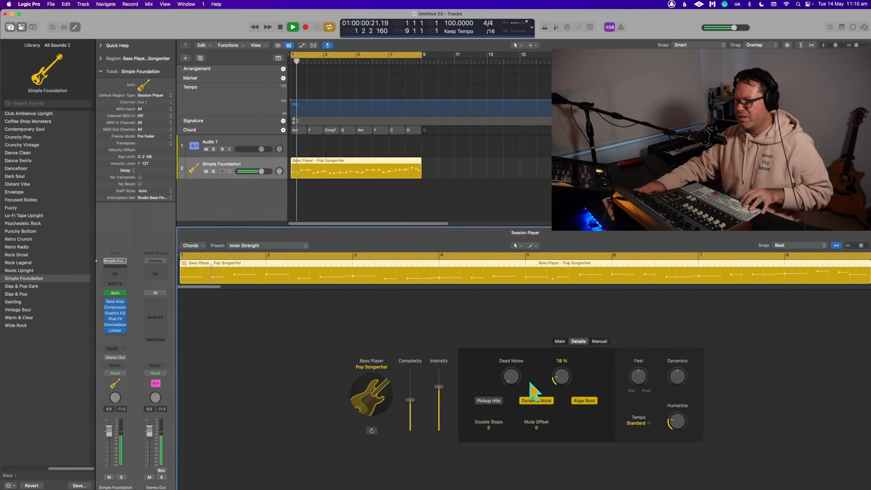
- Switch the Bass Player style to Pop Rock with its matching patch and play the region
left_click(368, 385)
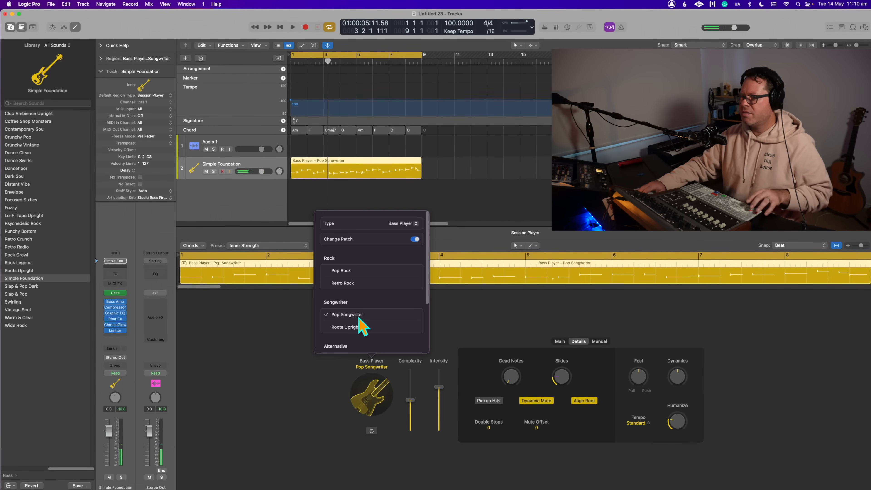
scroll(370, 316, "down", 2)
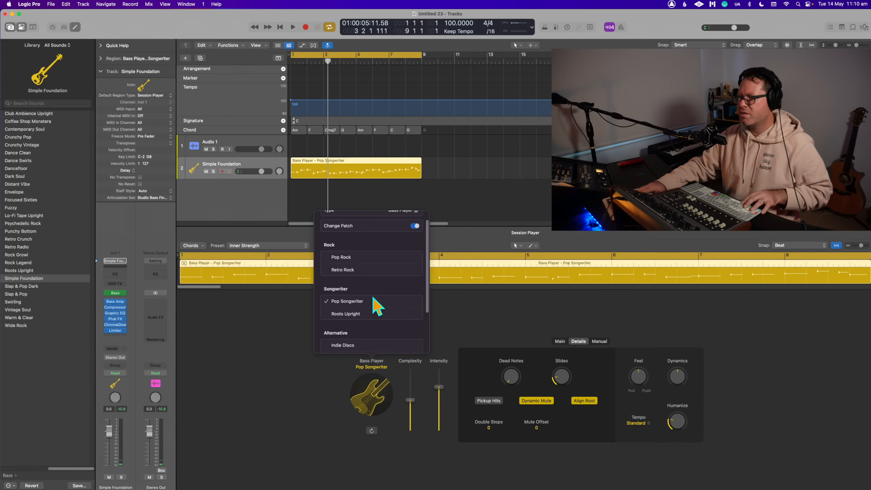
left_click(359, 256)
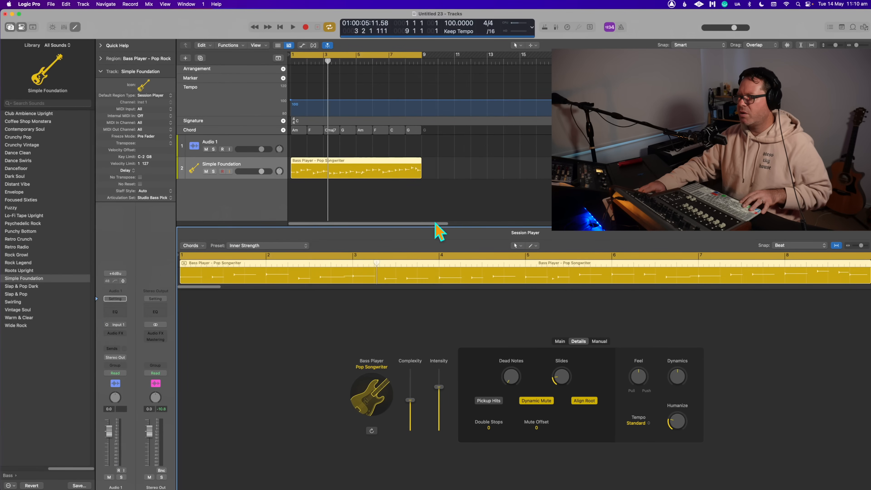
left_click(345, 188)
key("space")
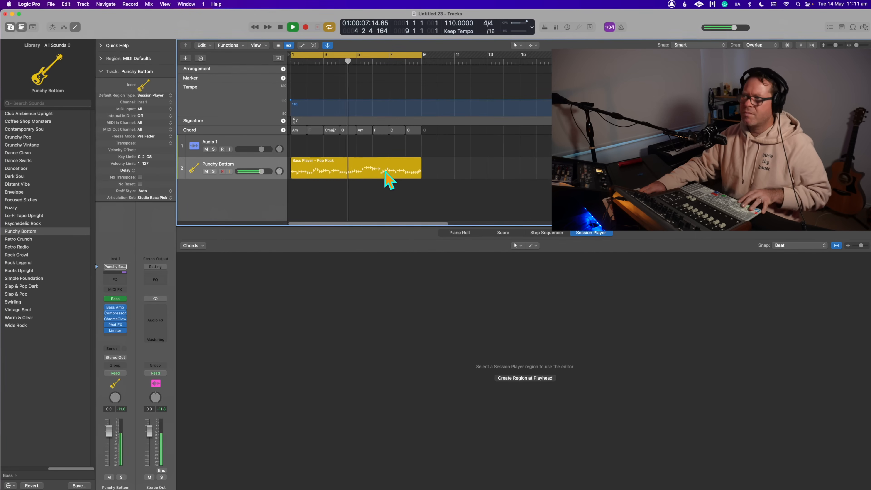
key("space")
- Try rhythm pattern 5 for the Pop Rock bass region and play it
left_click(364, 179)
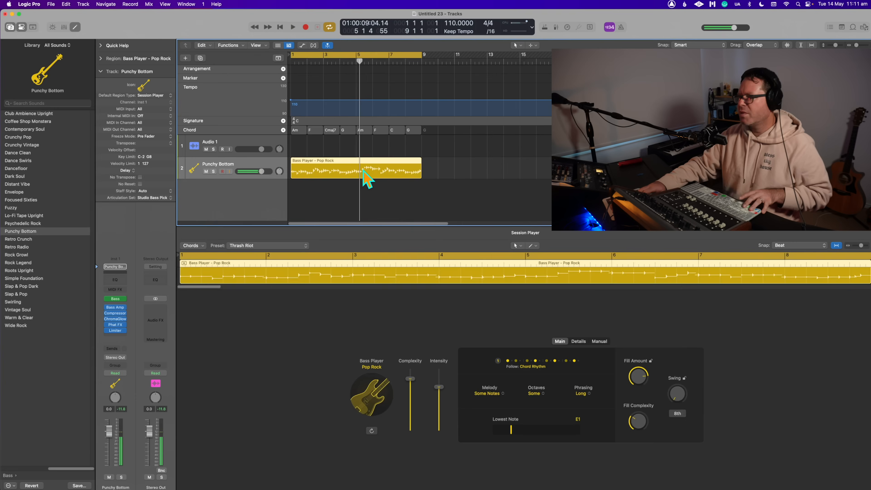
left_click(582, 394)
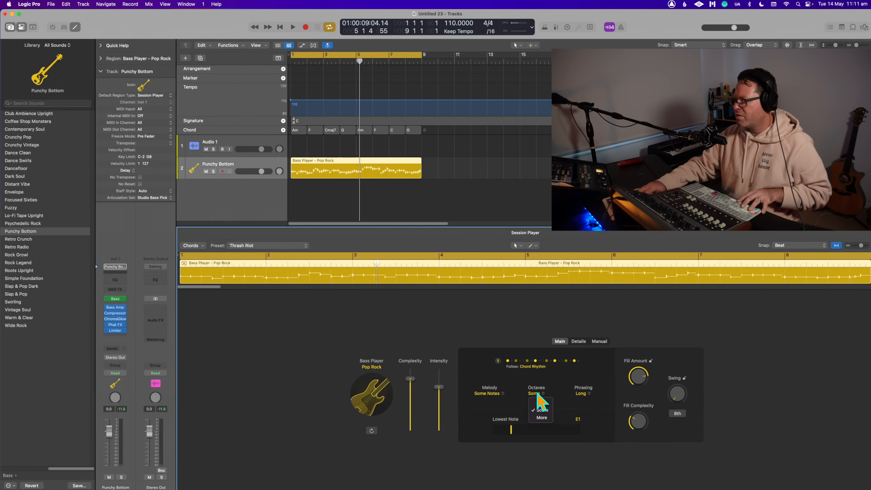
left_click(624, 311)
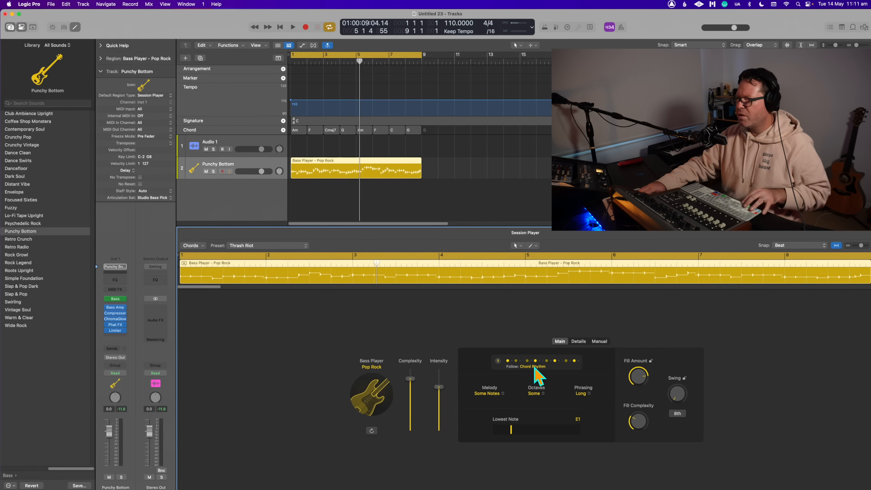
left_click(544, 370)
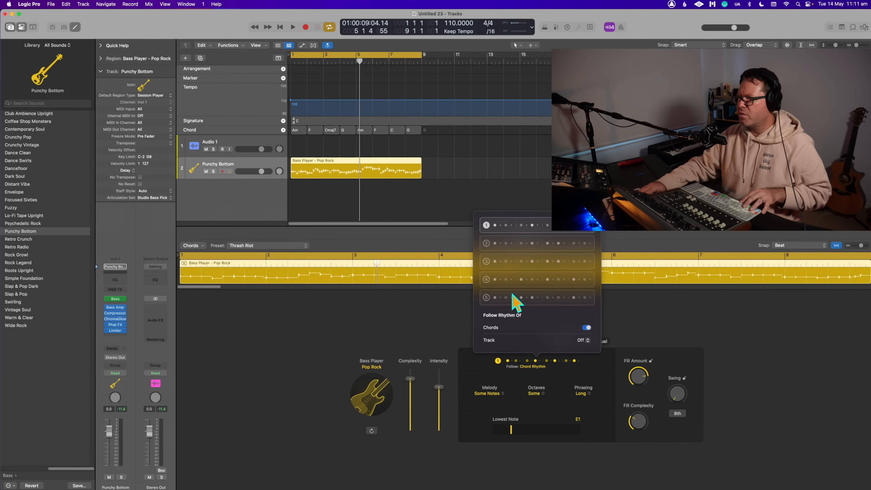
left_click(486, 297)
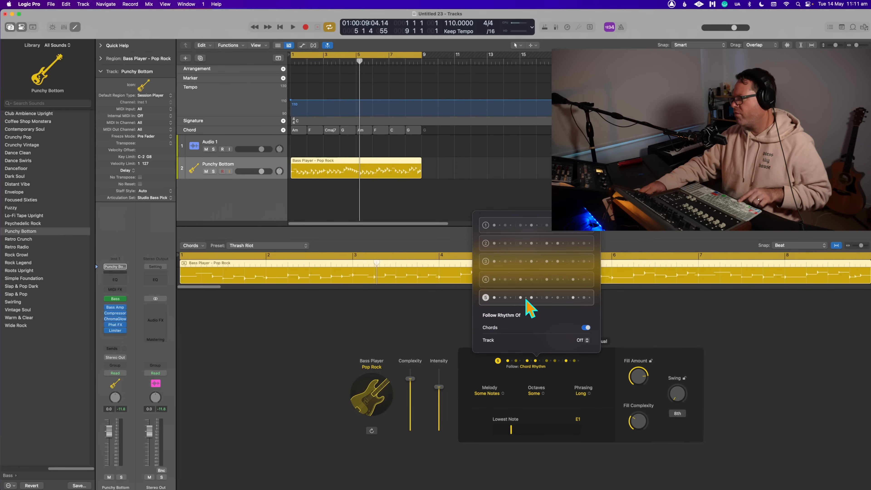
key("space")
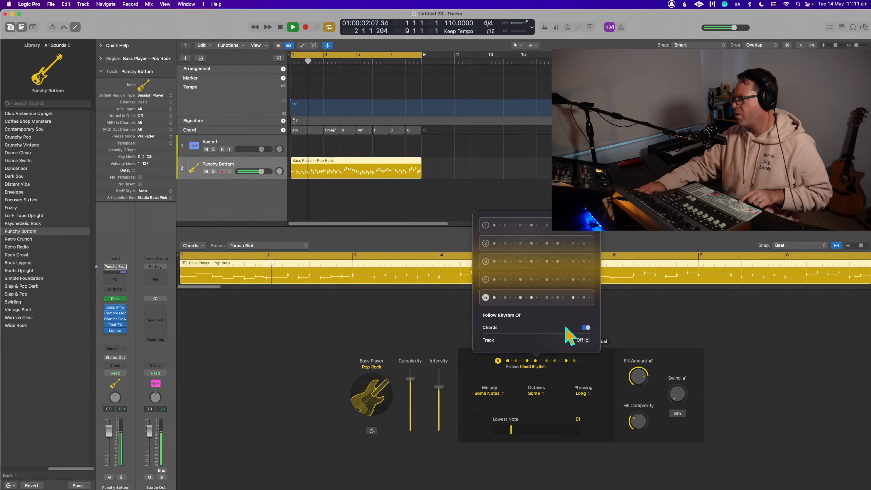
key("space")
- Audition rhythm pattern 3 for the bass region, check which tracks it can follow, and settle on pattern 2
left_click(486, 262)
key("space")
left_click(583, 340)
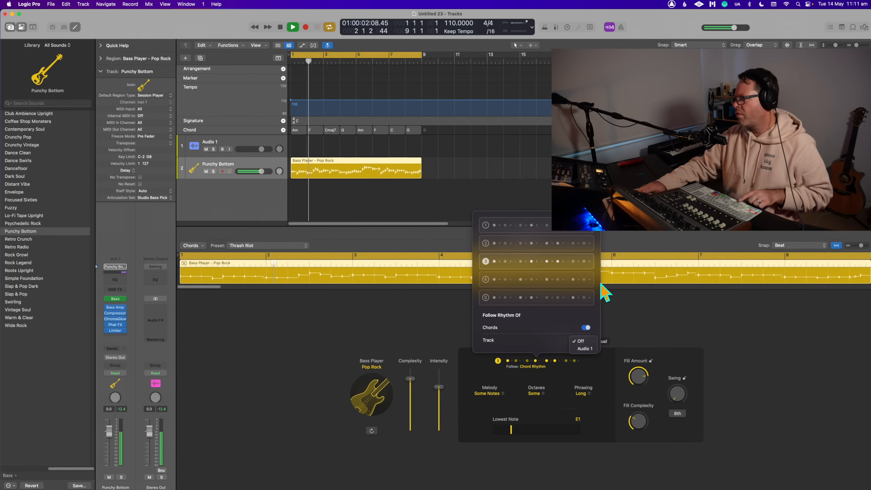
left_click(584, 339)
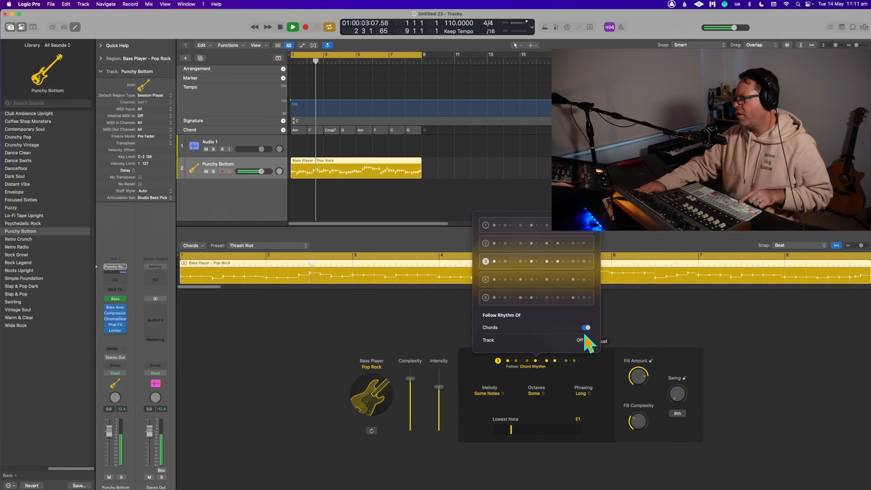
left_click(484, 244)
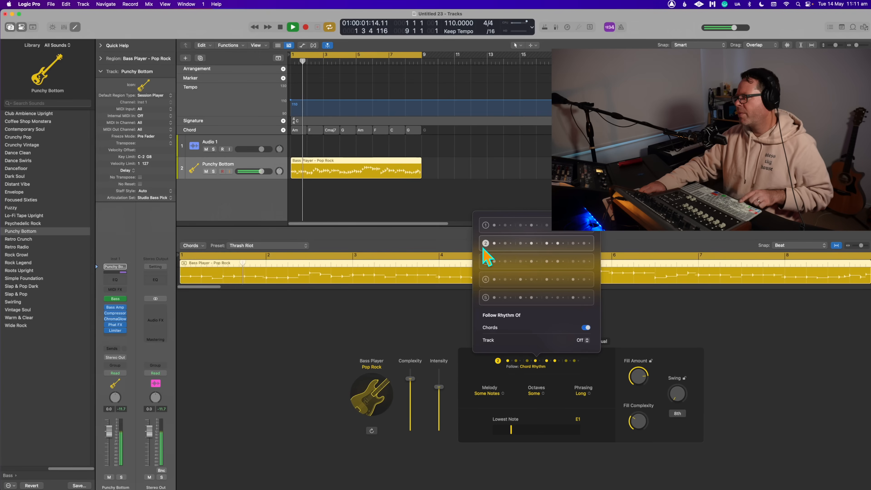
key("space")
- Set the bass region's Fill Amount to 42% and play it
left_click(646, 339)
left_click_drag(642, 373, 643, 411)
key("space")
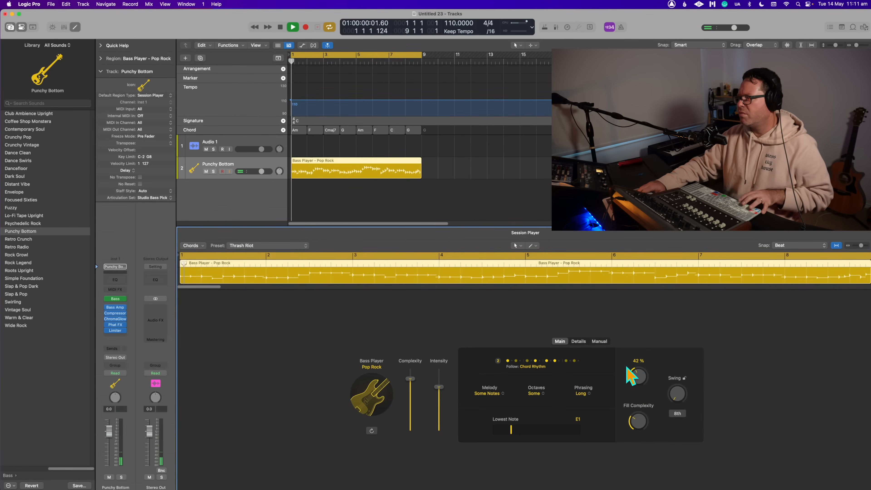
left_click(352, 172)
right_click(353, 171)
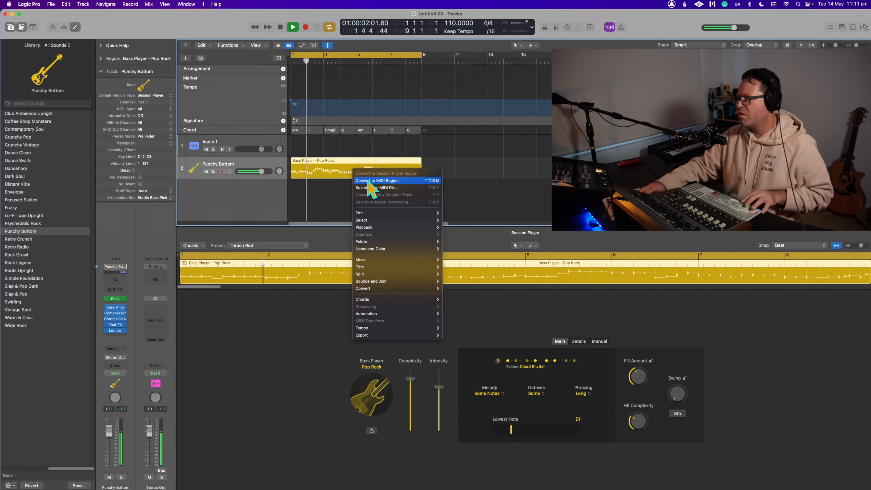
left_click(334, 201)
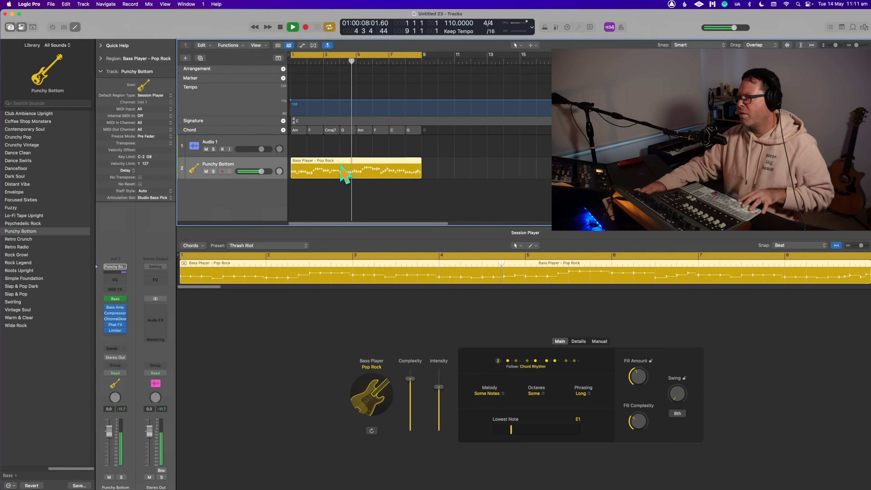
- Stop playback, deselect the bass region and move the start of the cycle range to bar 4
key("space")
left_click(336, 142)
left_click(338, 54, "shift")
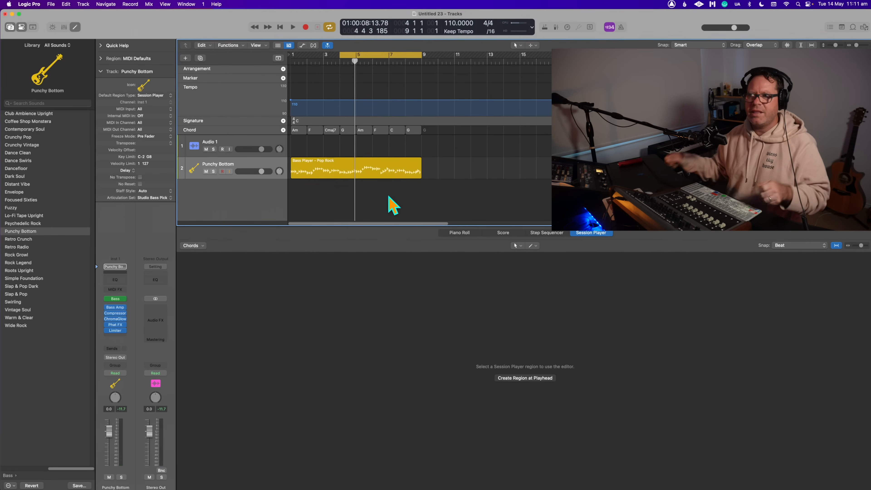
- Split the Pop Rock bass region at bars 4 and 5 with the Scissors tool and return to the Pointer tool
key("t")
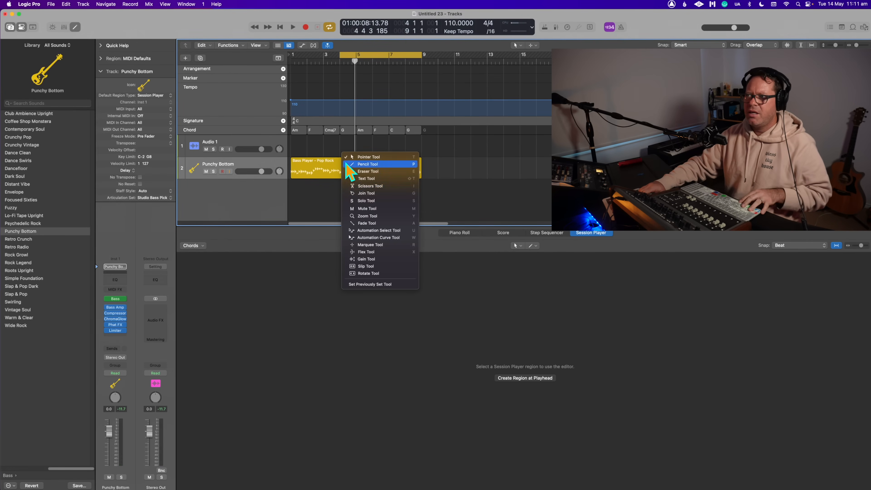
left_click(365, 188)
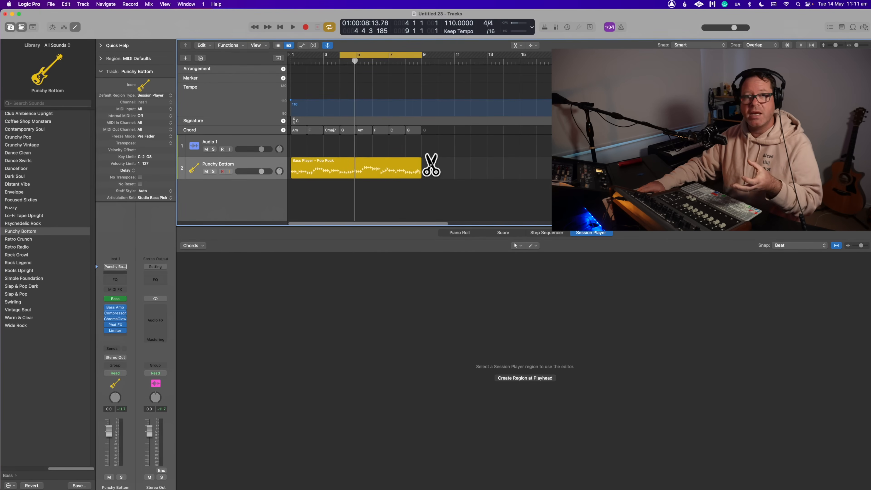
left_click(341, 177)
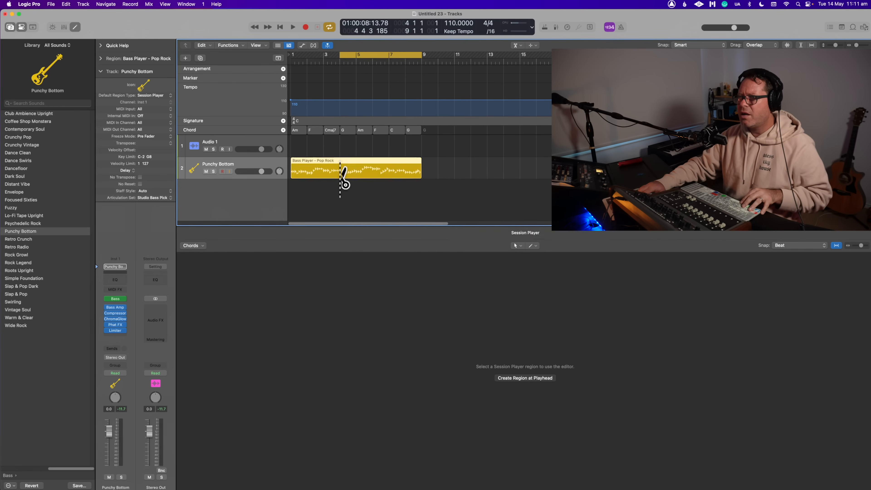
key("space")
left_click_drag(354, 176, 356, 176)
key("t")
key("t")
left_click(435, 160)
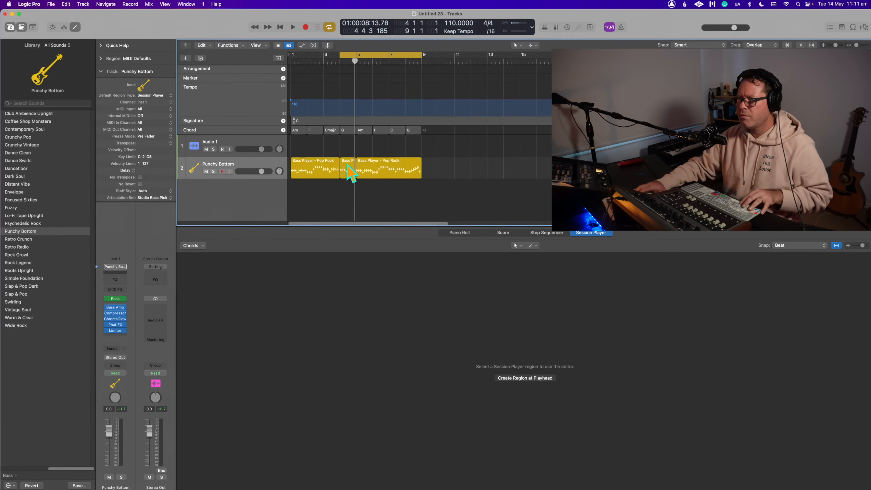
- Convert the one-bar bass region at bar 4 to a MIDI region
left_click(347, 168)
right_click(351, 163)
left_click(364, 173)
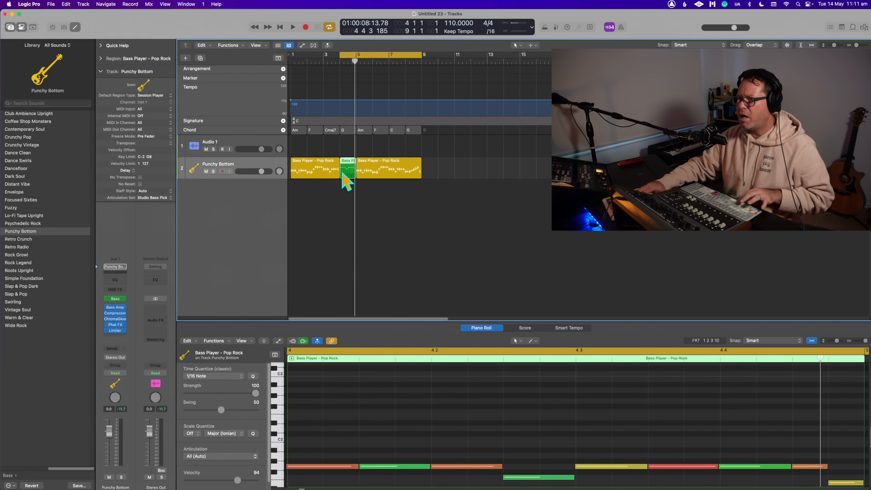
scroll(405, 429, "down", 5)
scroll(394, 405, "up", 4)
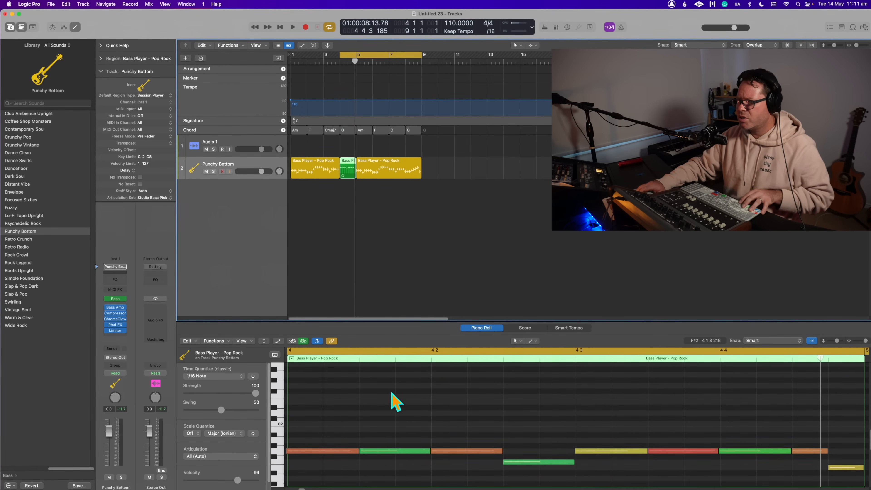
- Trim the start of the second G1 note to 4 1 4 1, and play from bar 3 with the cycle range starting there
left_click_drag(363, 450, 404, 419)
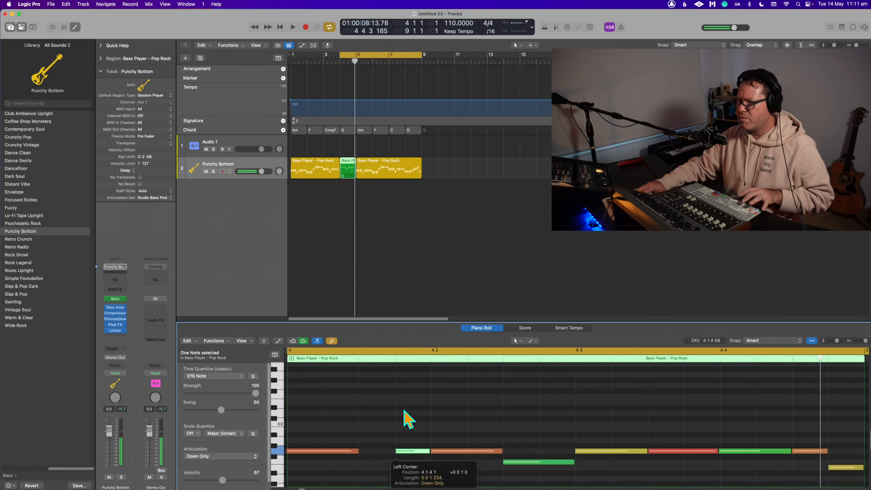
key("space")
key("space")
left_click_drag(340, 55, 326, 54)
key("space")
left_click(441, 237)
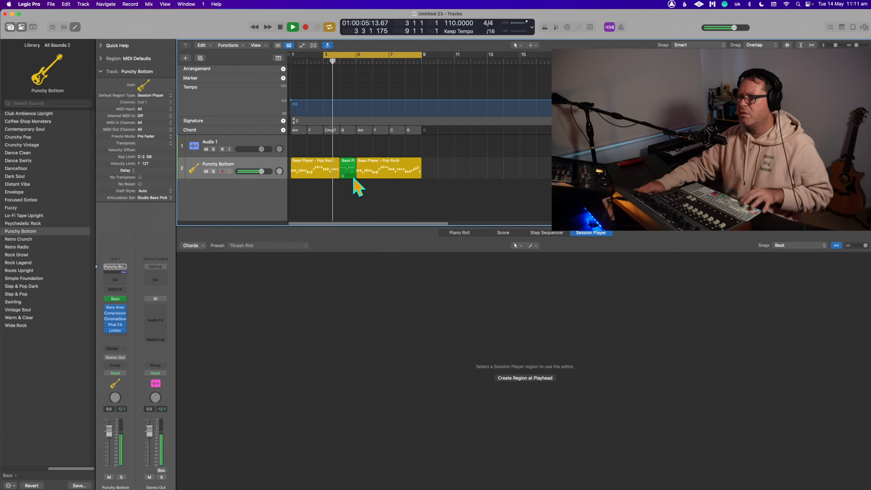
key("space")
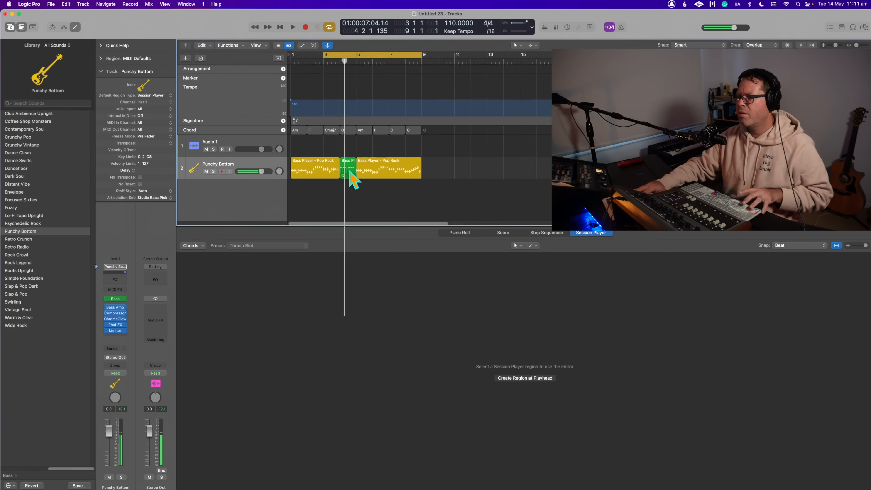
- Trim the start of the first F1 note in the bar 4 MIDI region by a sixteenth, and play the edit in context
double_click(350, 172)
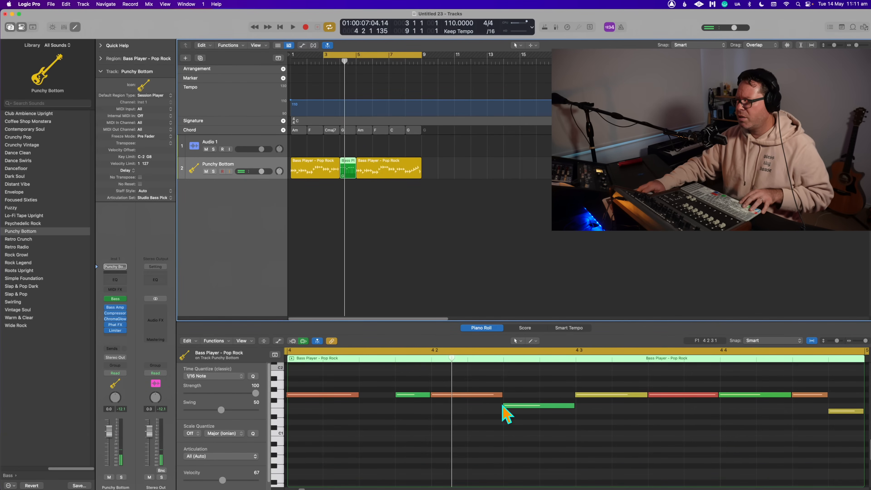
left_click_drag(504, 404, 549, 414)
key("space")
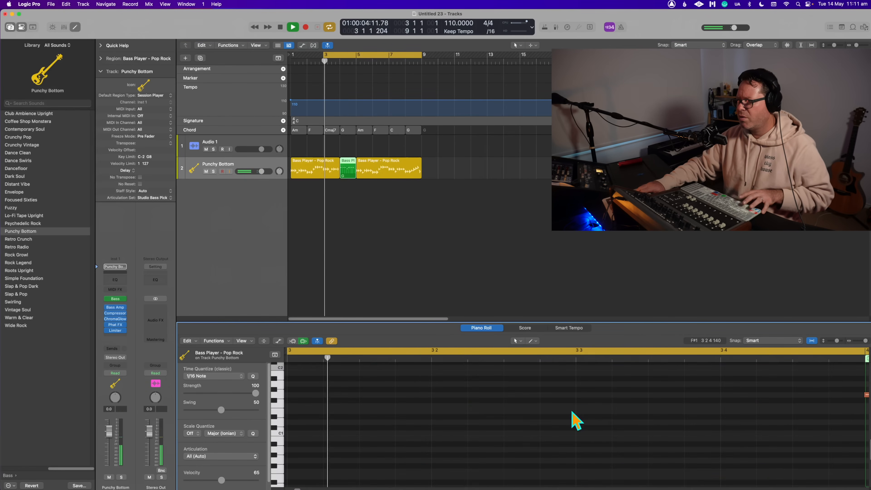
left_click(379, 206)
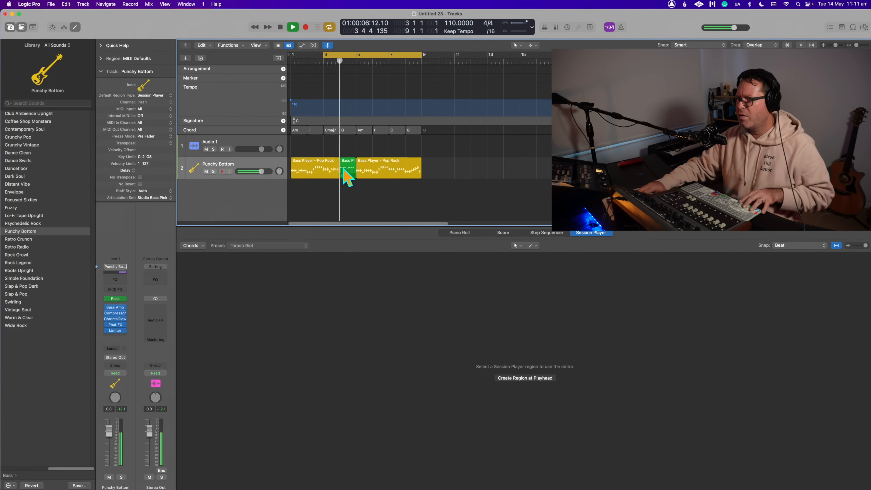
key("space")
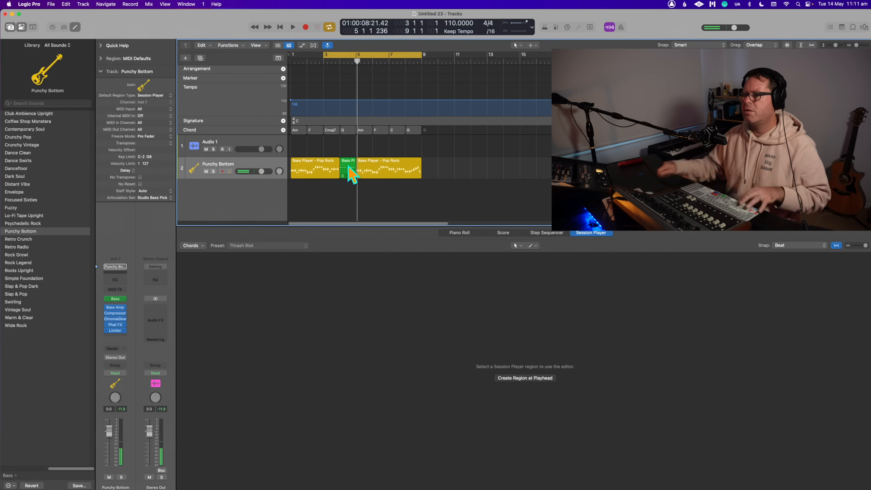
- Try converting the bar 4 MIDI region to a Pattern region, and undo the conversion
key("space")
right_click(350, 166)
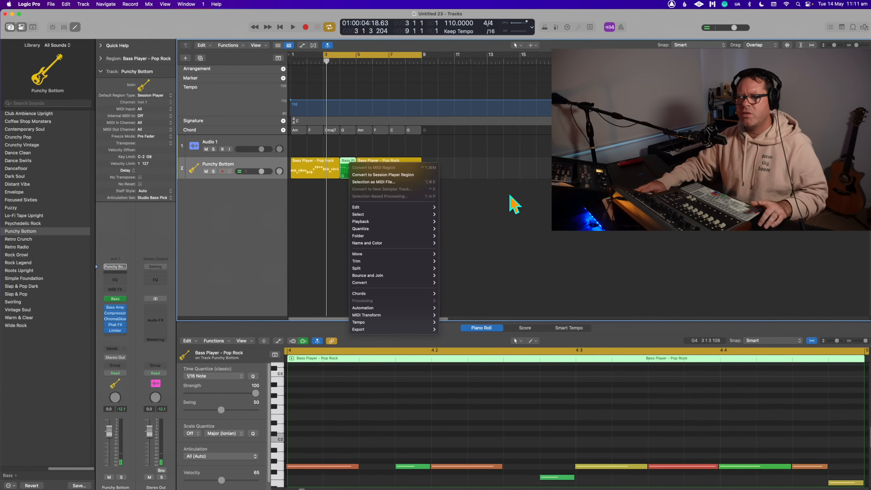
mouse_move(390, 283)
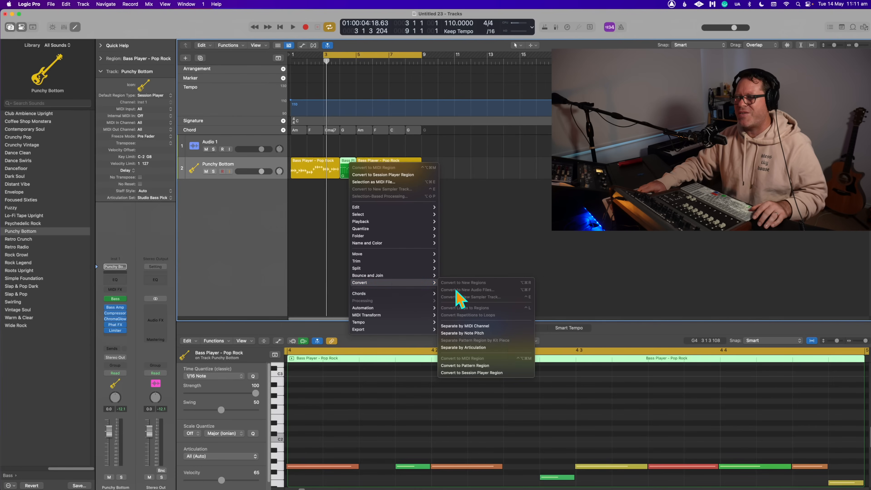
left_click(513, 366)
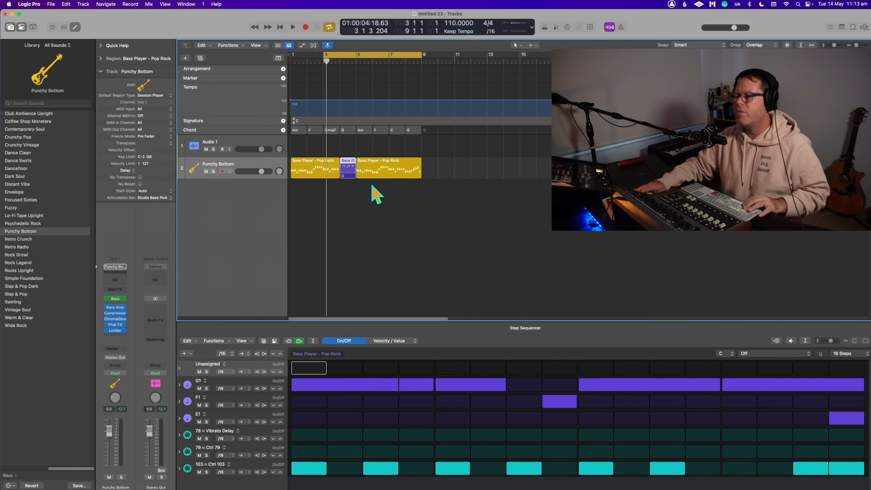
key("super+z")
- Try converting the bar 4 MIDI region back to a Session Player region, play it from bar 4, and undo the conversion
right_click(350, 169)
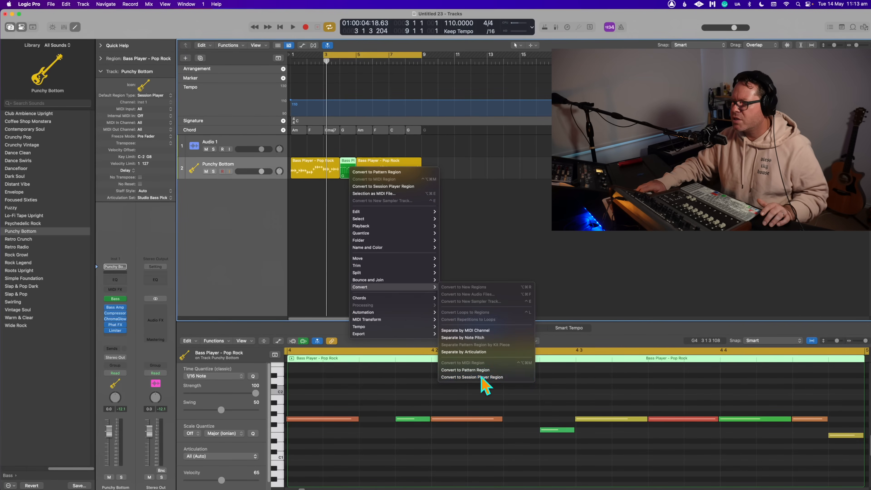
left_click(482, 377)
key("space")
left_click_drag(338, 54, 341, 53)
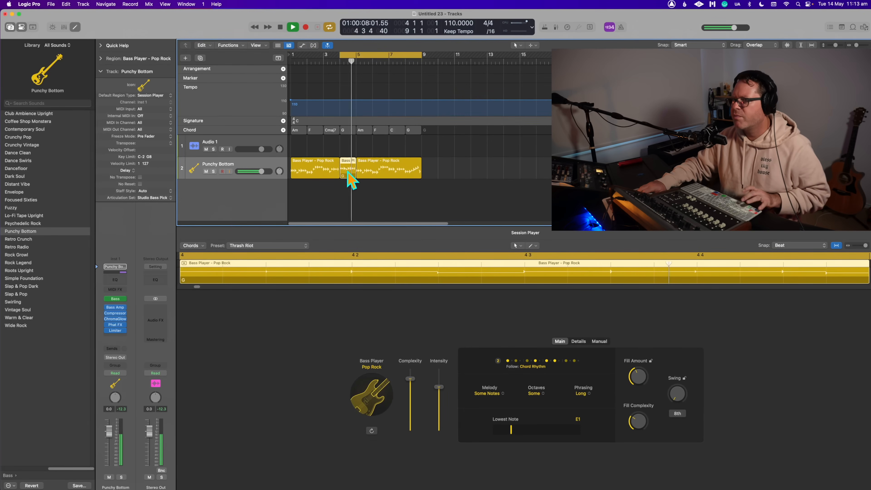
key("space")
key("super+z")
- Deselect the region, set the cycle range to bars 1 through 4, and play the bass part from the beginning
left_click(354, 207)
key("space")
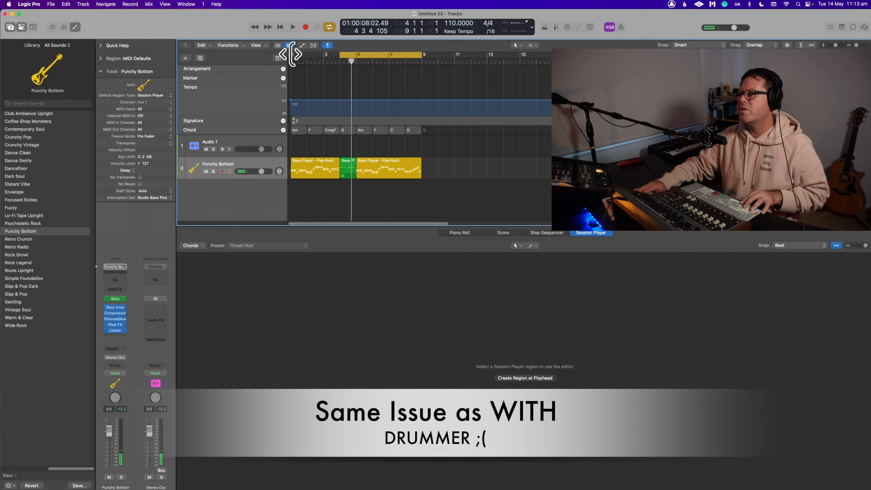
left_click_drag(293, 54, 356, 57)
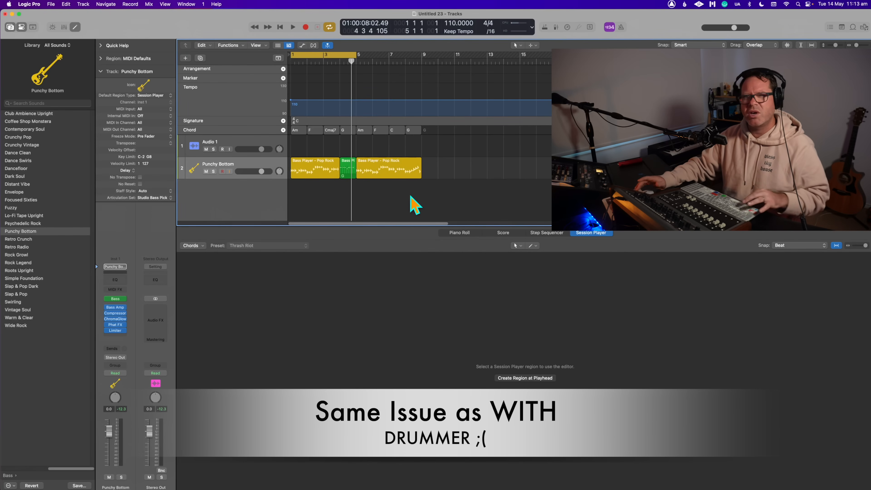
key("space")
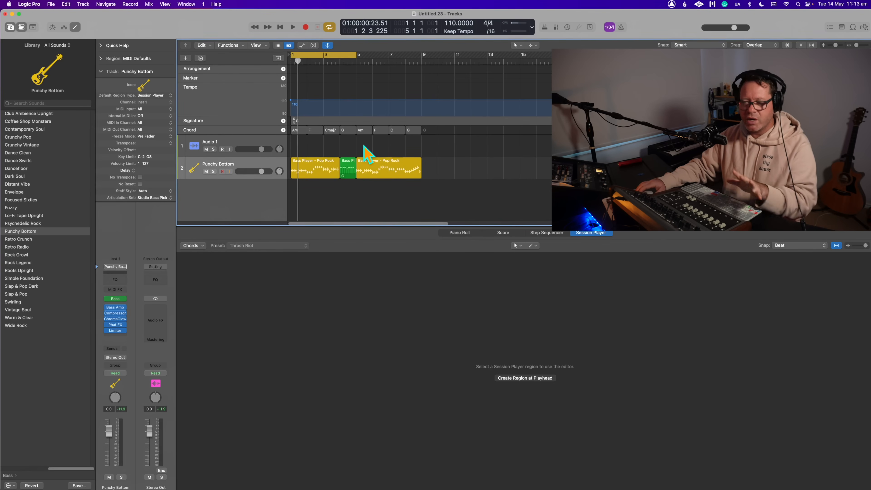
- Replace the Punchy Bottom track with a new Bass Player track, and create a Keyboard Player Session Player track
left_click_drag(461, 172, 302, 185)
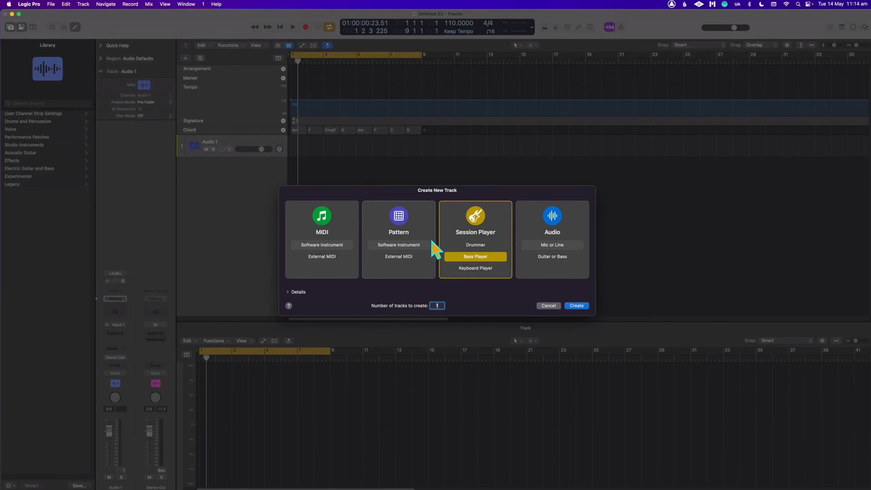
left_click(583, 308)
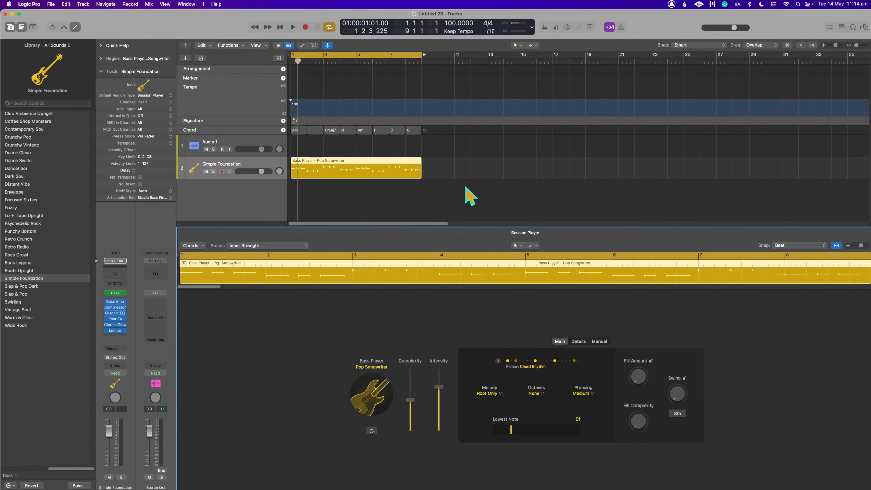
double_click(465, 186)
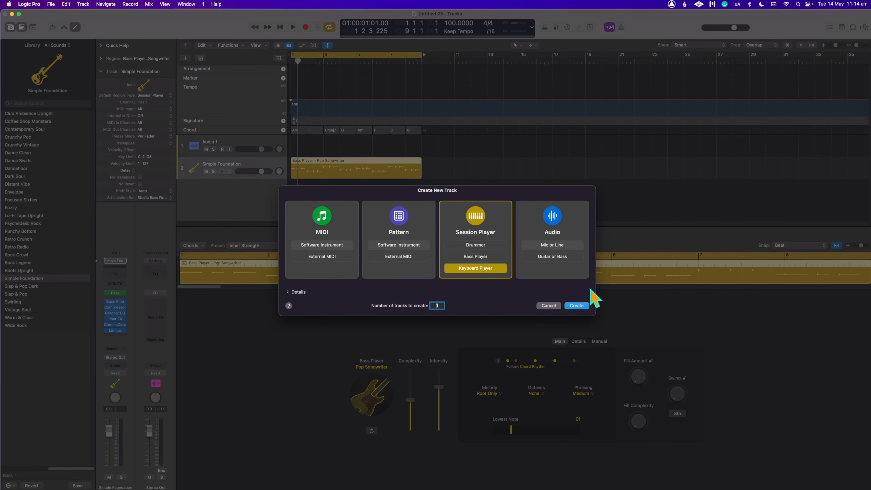
left_click(572, 305)
- Play the Freely keyboard region on the Studio Grand track, stop playback and reset the cycle start to bar 1
key("space")
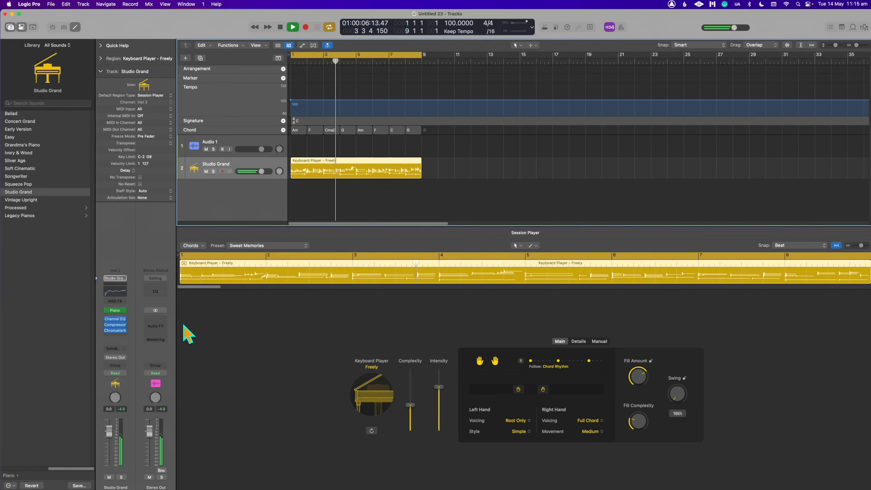
mouse_move(120, 309)
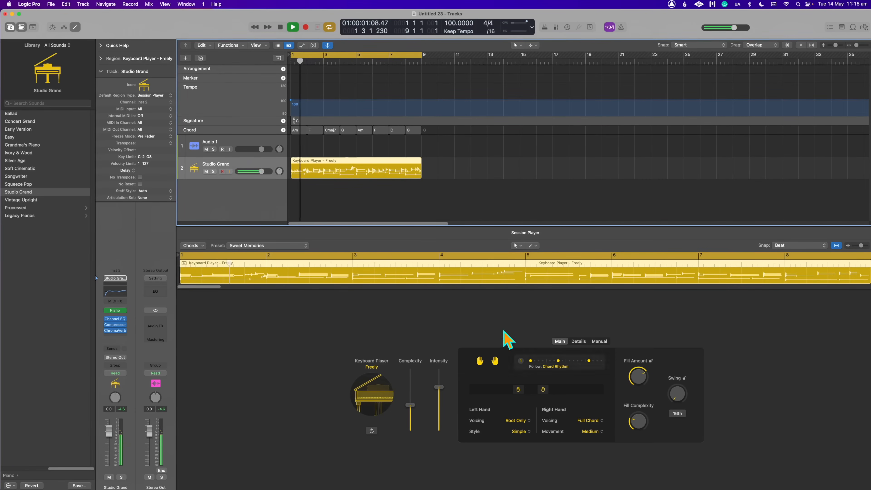
key("space")
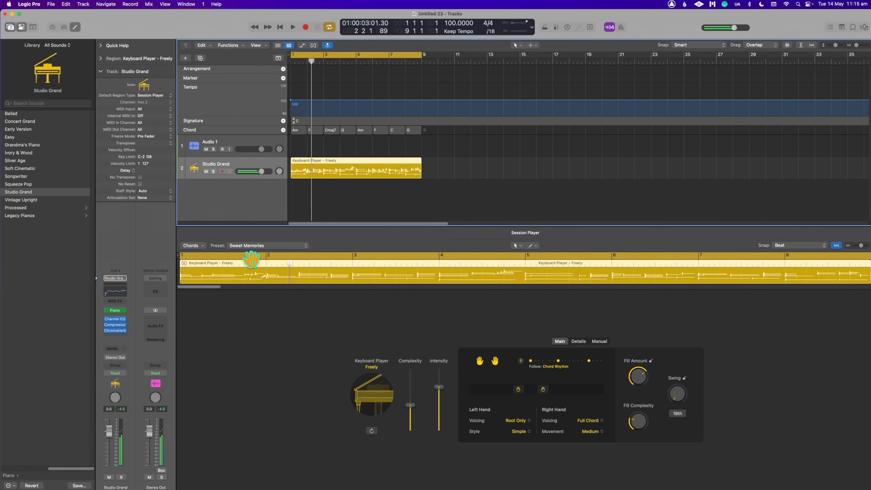
left_click(245, 258, "shift")
key("space")
key("space")
left_click(182, 255, "shift")
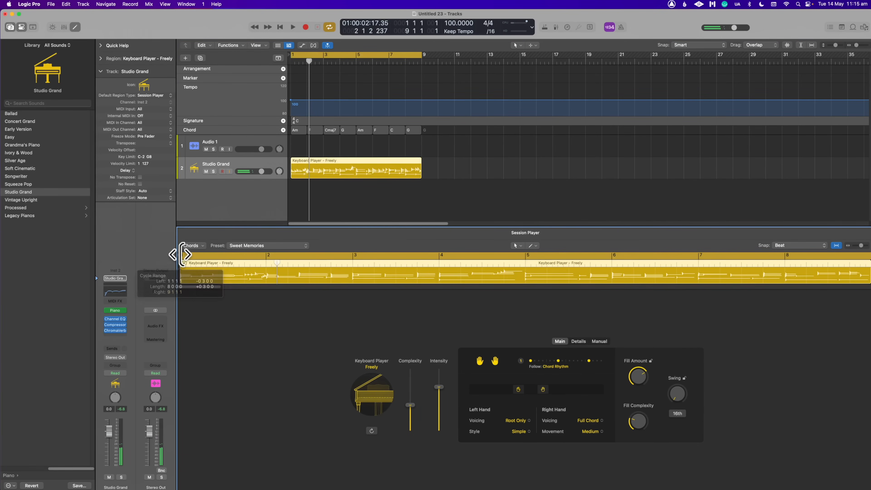
- Try the Big Chords preset on the keyboard region and play it
left_click(268, 246)
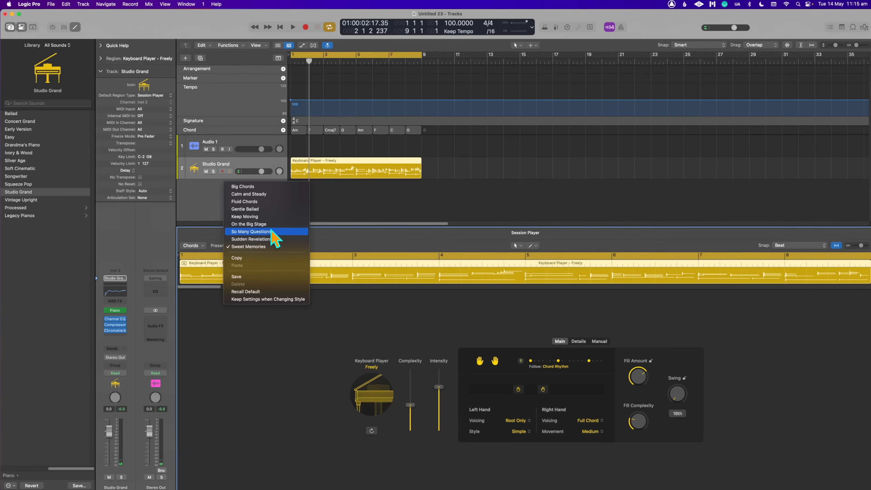
left_click(274, 187)
key("space")
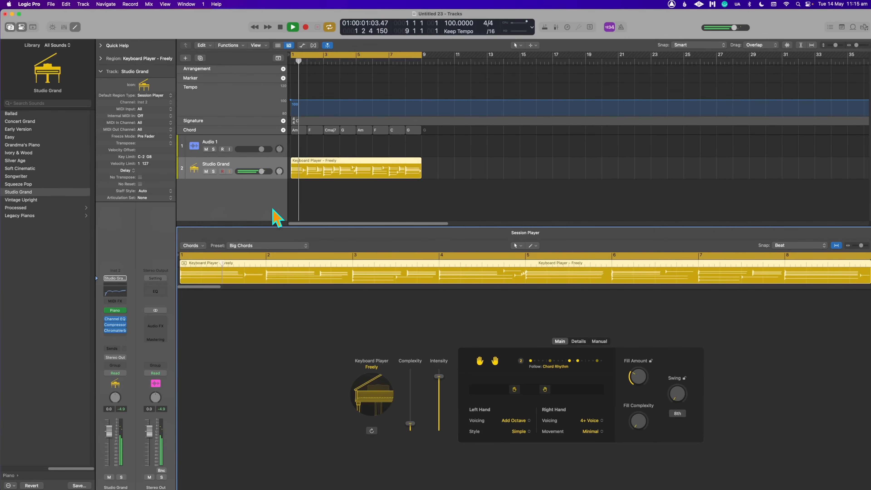
- Apply the Calm and Steady preset to the keyboard region and play it from the beginning
left_click(248, 246)
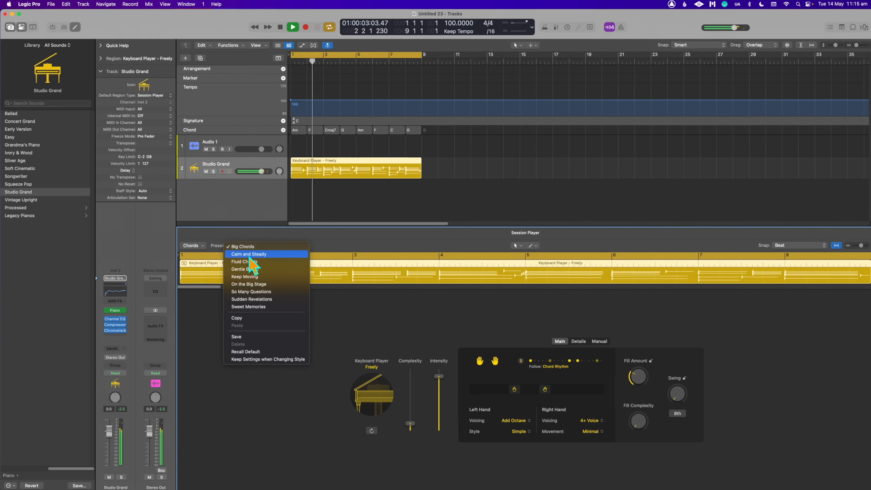
left_click(250, 256)
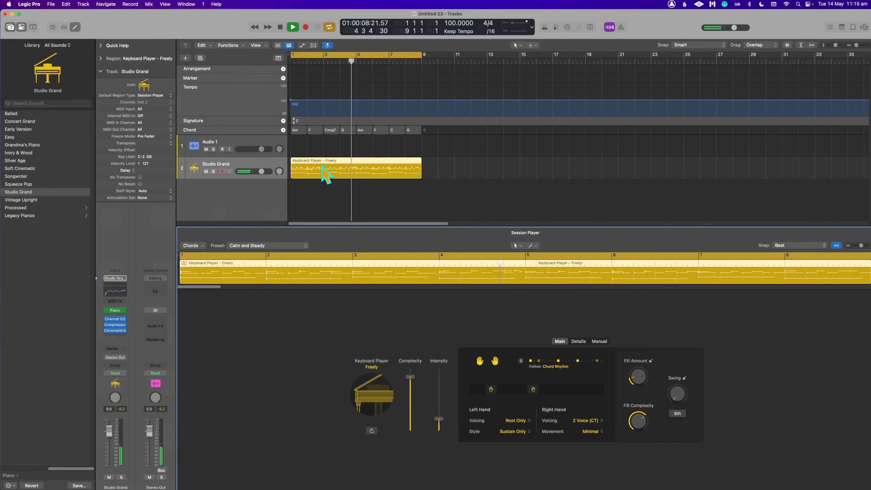
left_click(360, 174)
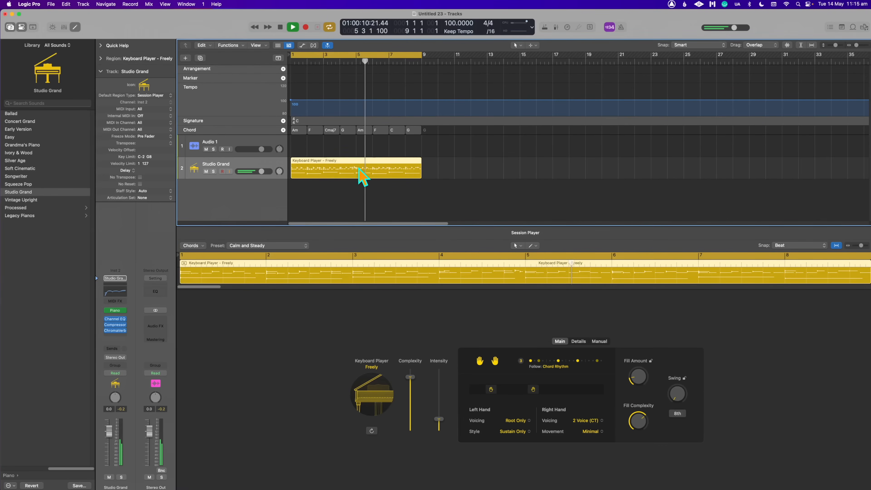
key("Return")
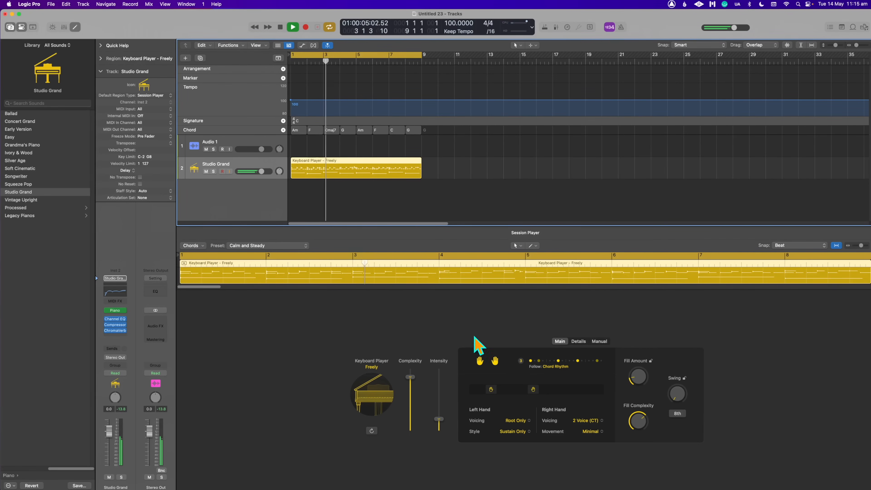
- Try the Root & Fifth voicing for the keyboard region's left hand, and return it to Root Only
left_click(519, 422)
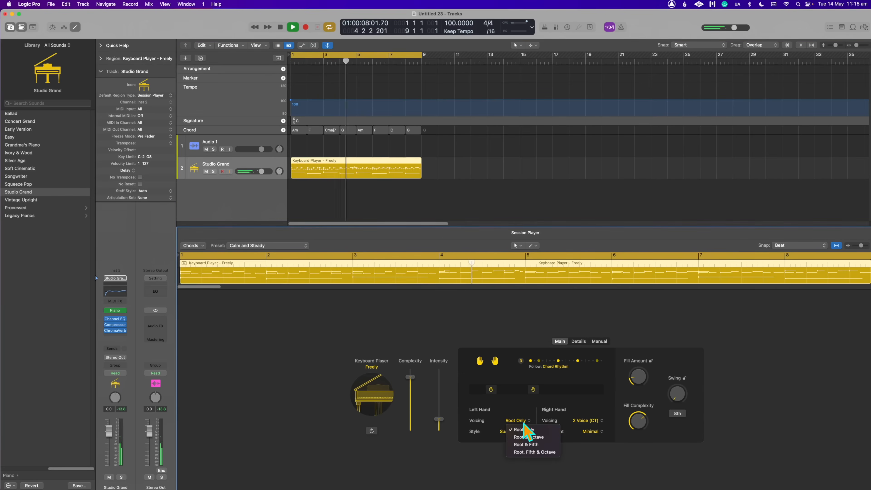
left_click(542, 445)
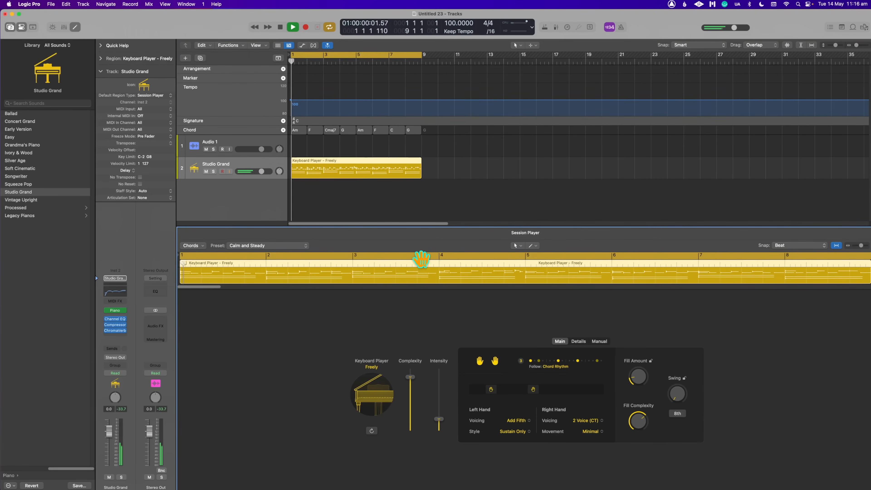
left_click(520, 422)
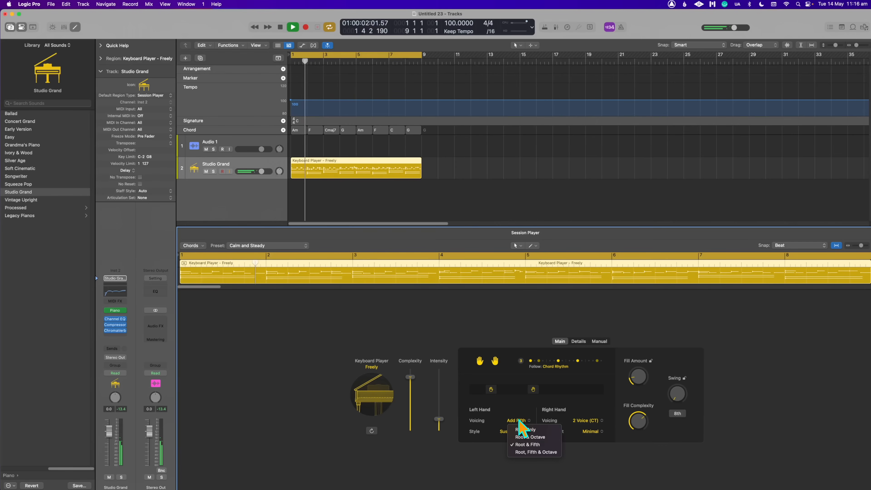
left_click(528, 430)
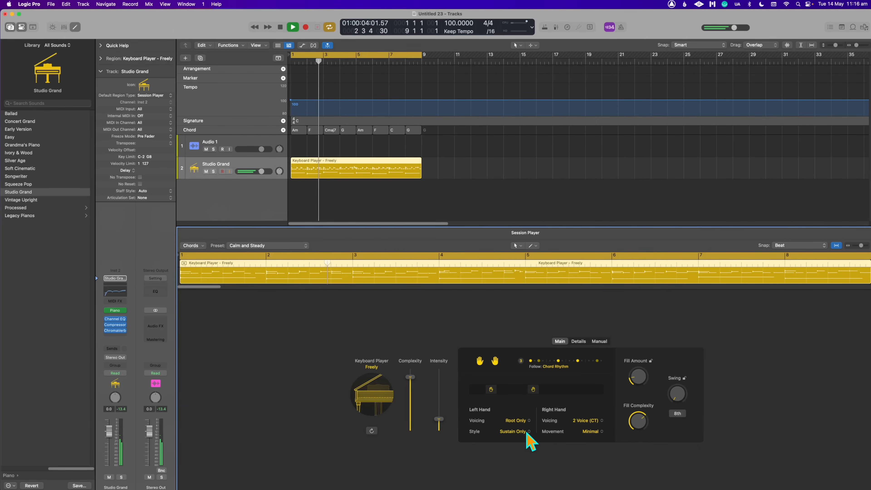
- Try the Simple style for the keyboard region's left hand, and return it to Sustain Only
left_click(513, 431)
left_click(536, 450)
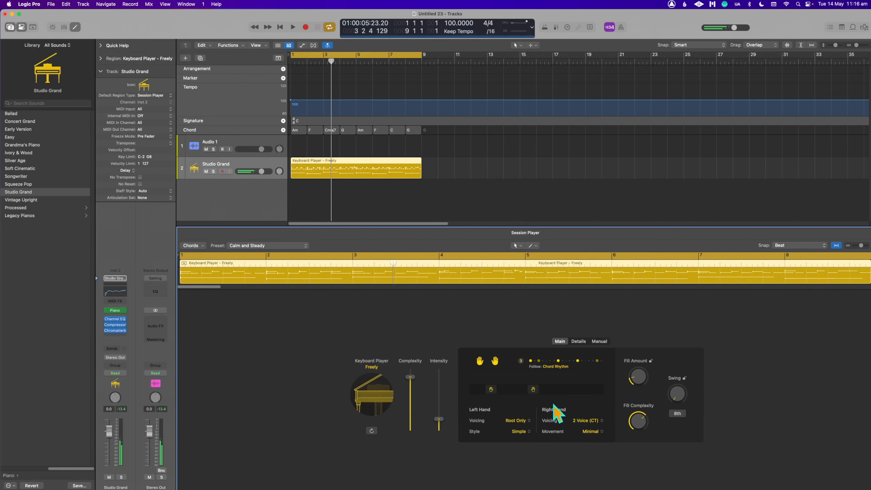
left_click(521, 431)
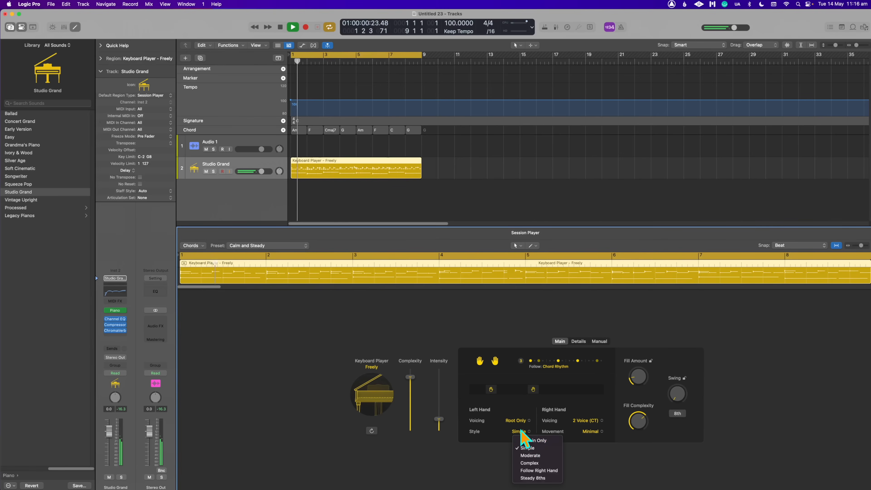
left_click(532, 440)
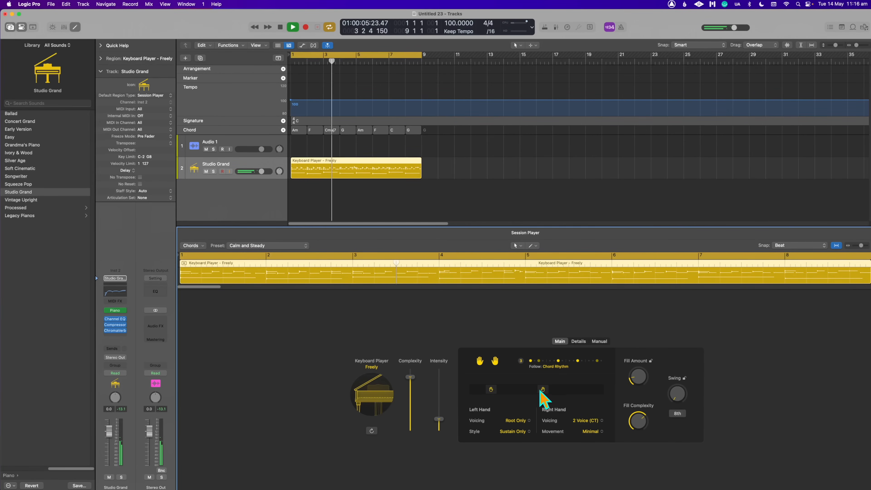
- Try a much higher right-hand range during playback, and bring it slightly back down
left_click_drag(534, 389, 580, 388)
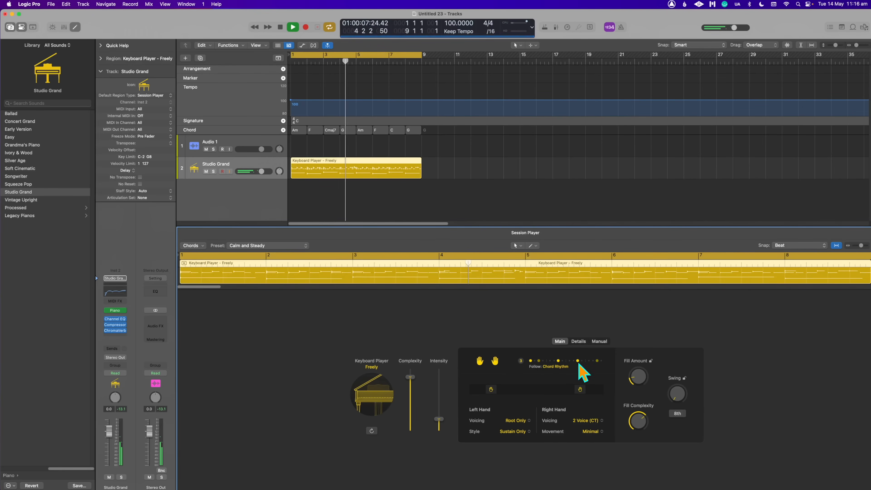
left_click_drag(578, 389, 569, 388)
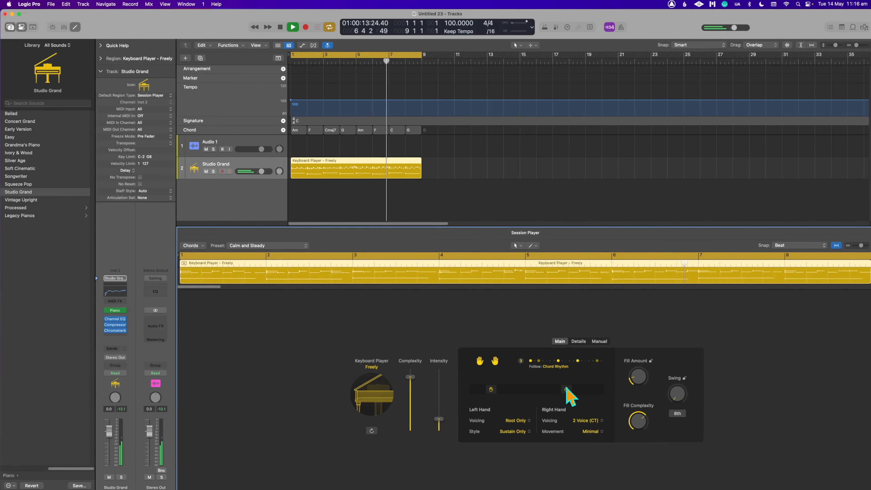
- Show track automation and view the list of automation parameters available on the Studio Grand track
left_click(232, 189)
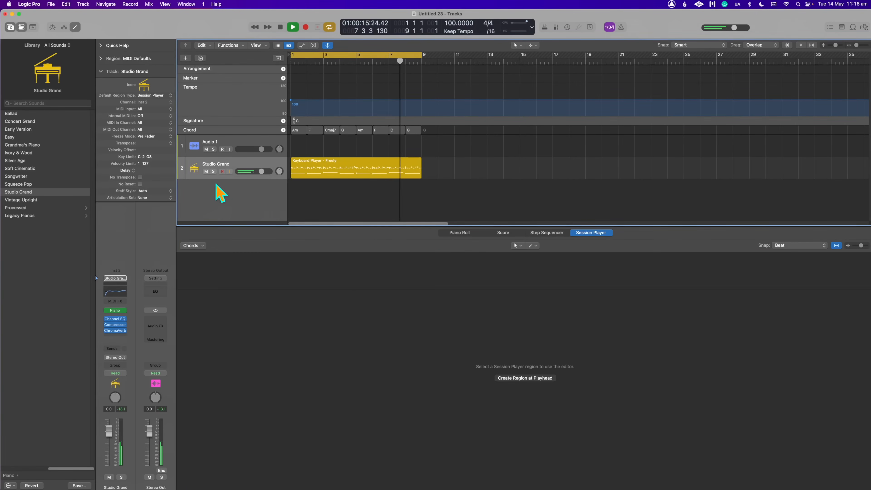
key("a")
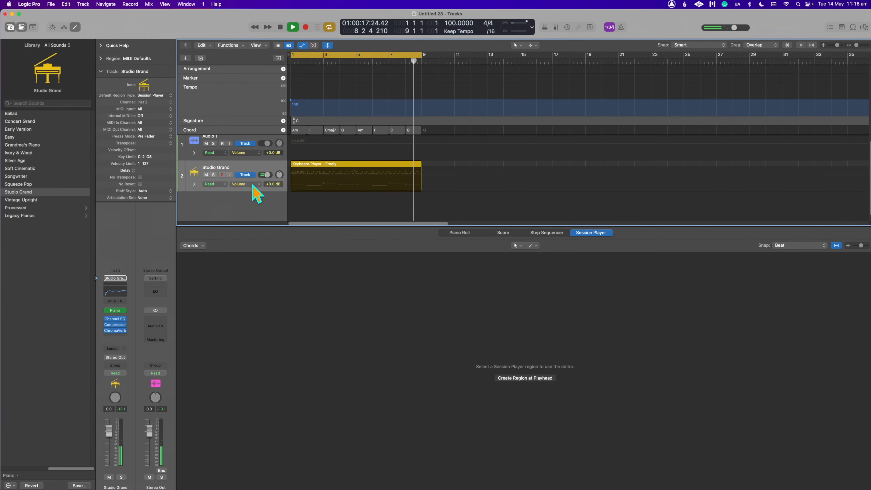
left_click(253, 184)
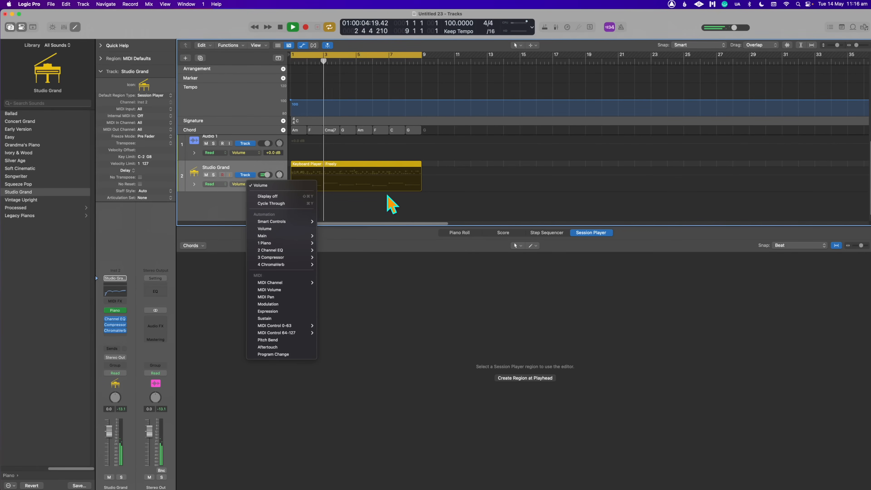
left_click(439, 214)
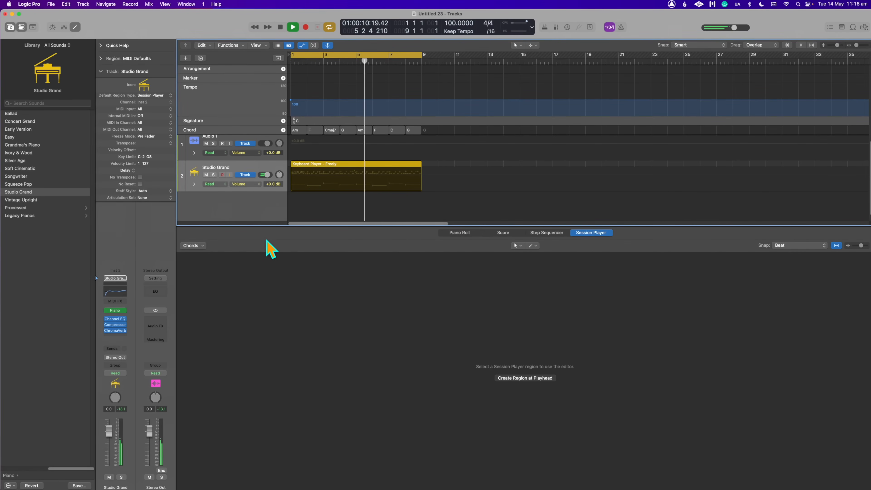
- Reselect the keyboard region and try higher ranges for the right and left hands while it plays
left_click(331, 177)
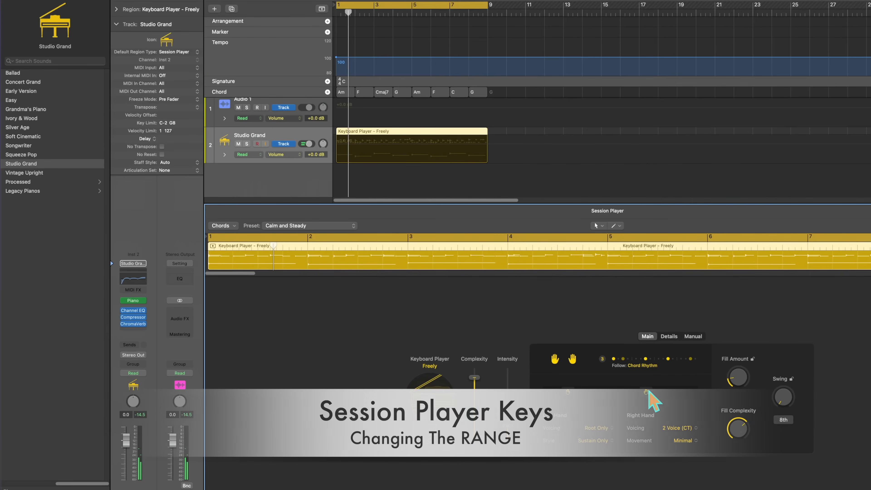
left_click_drag(646, 391, 662, 391)
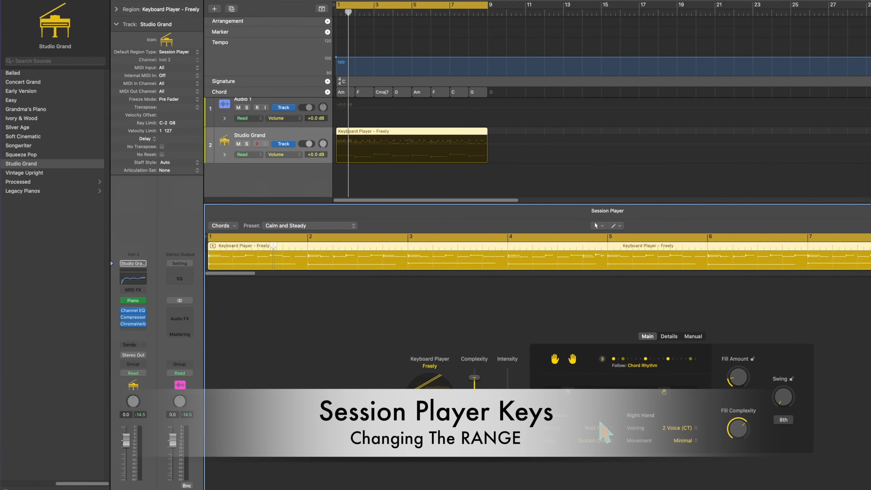
key("space")
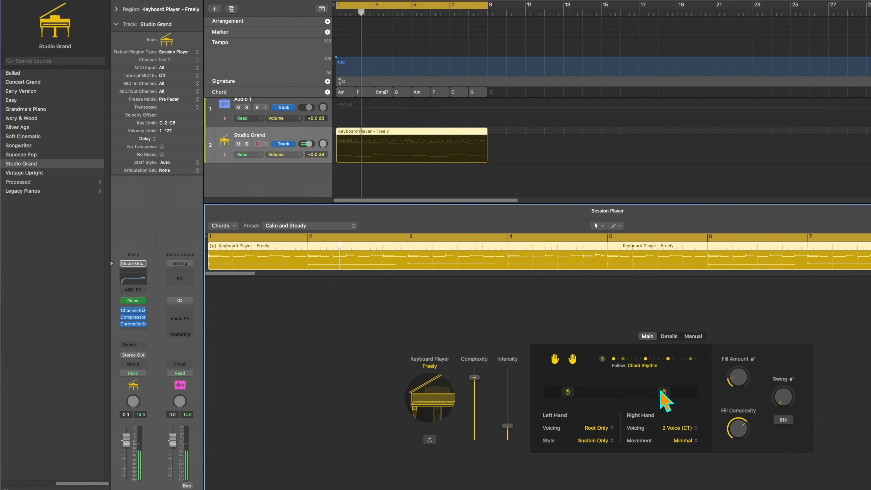
left_click_drag(568, 392, 622, 392)
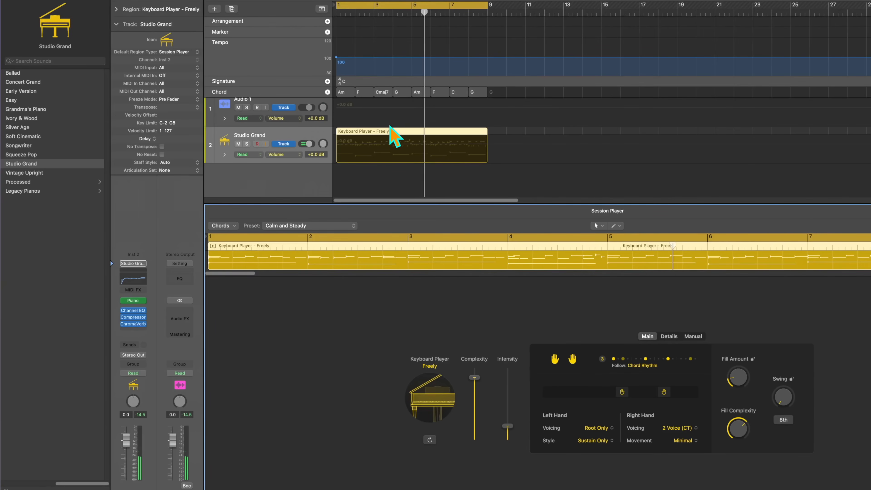
left_click_drag(621, 392, 610, 394)
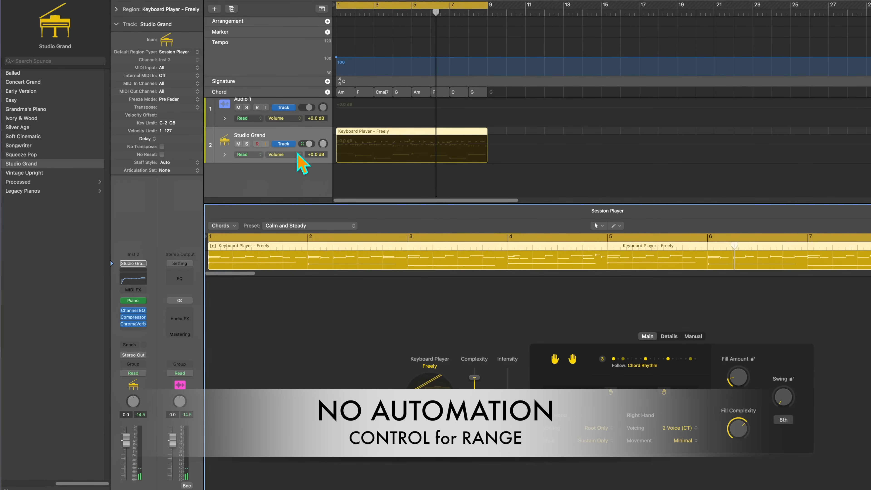
- Examine the Studio Grand track's Smart Controls, Piano and MIDI Channel automation parameters for a hand range control
left_click(297, 155)
mouse_move(331, 198)
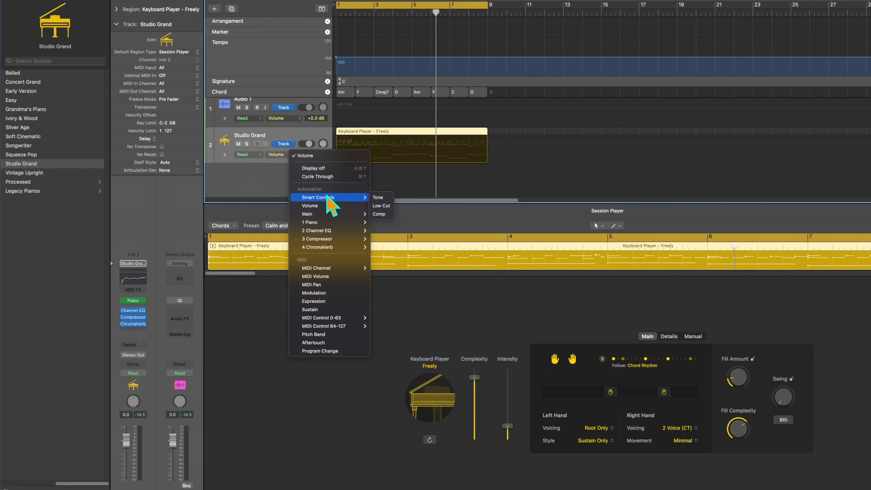
mouse_move(324, 223)
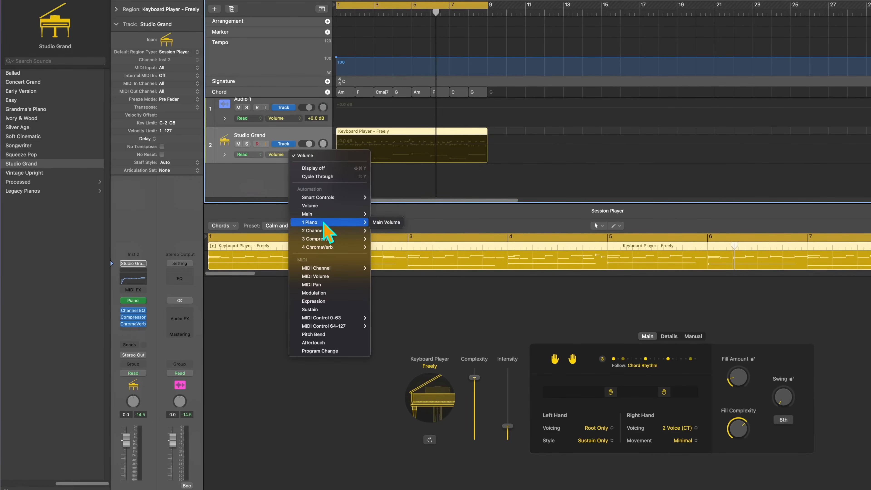
mouse_move(340, 269)
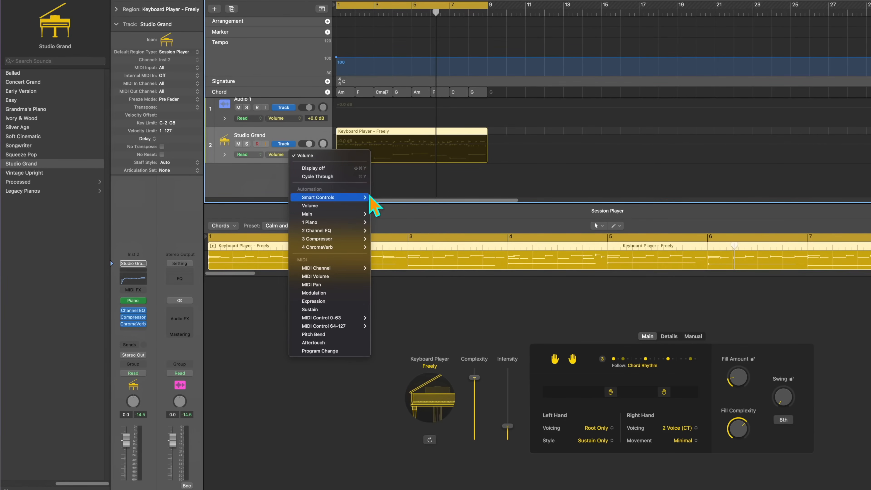
left_click(415, 177)
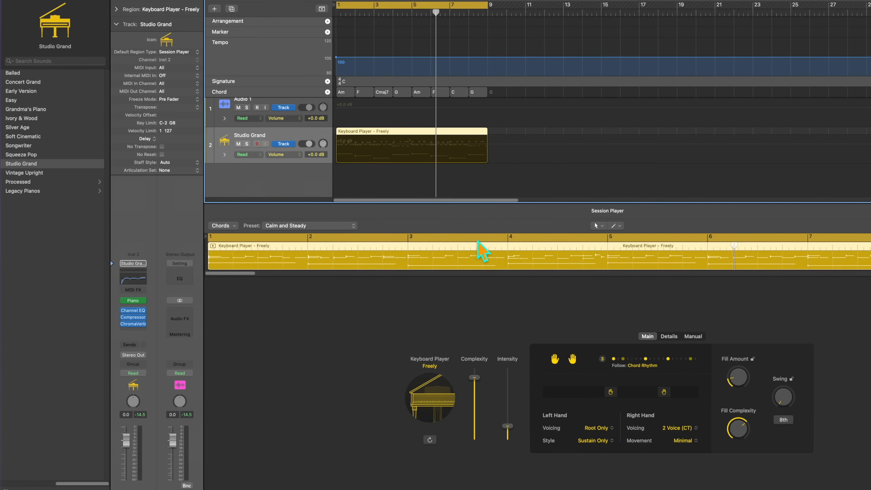
- Lower the left-hand and right-hand ranges of the keyboard region and play it
left_click_drag(610, 392, 582, 393)
key("space")
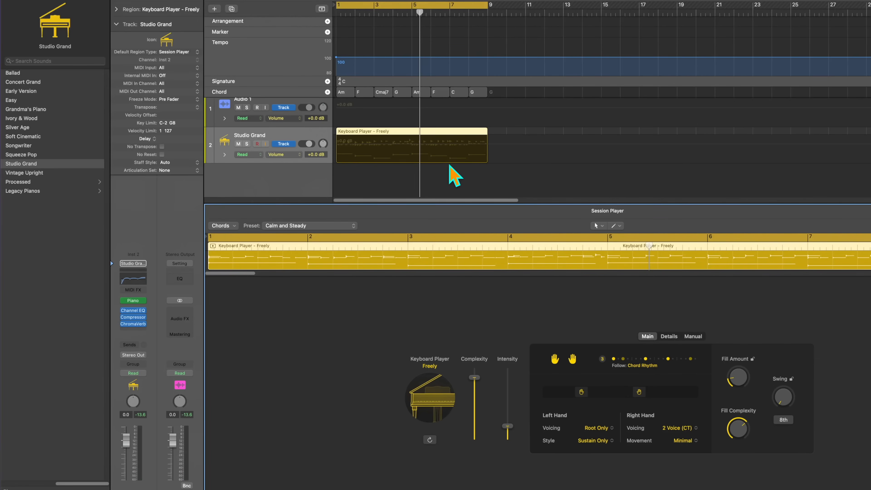
- Split the keyboard region at bar 5 with the Scissors Tool and switch back to the Pointer Tool
key("t")
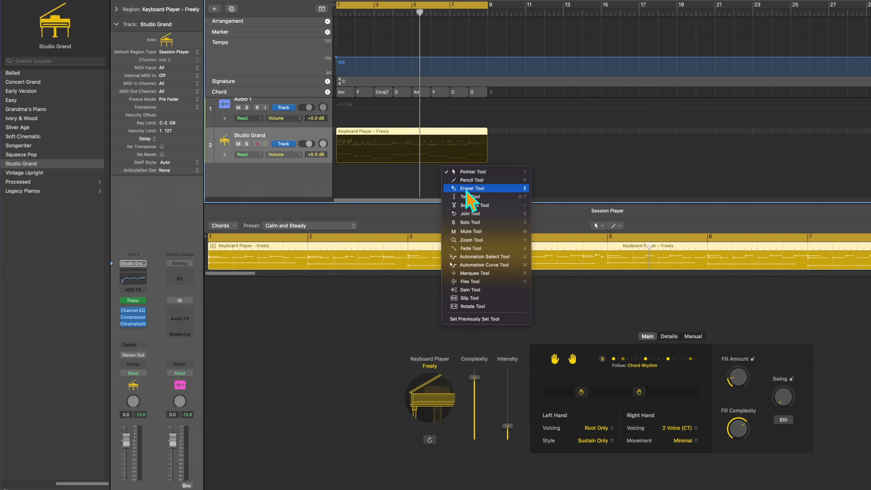
left_click(467, 205)
left_click(412, 151)
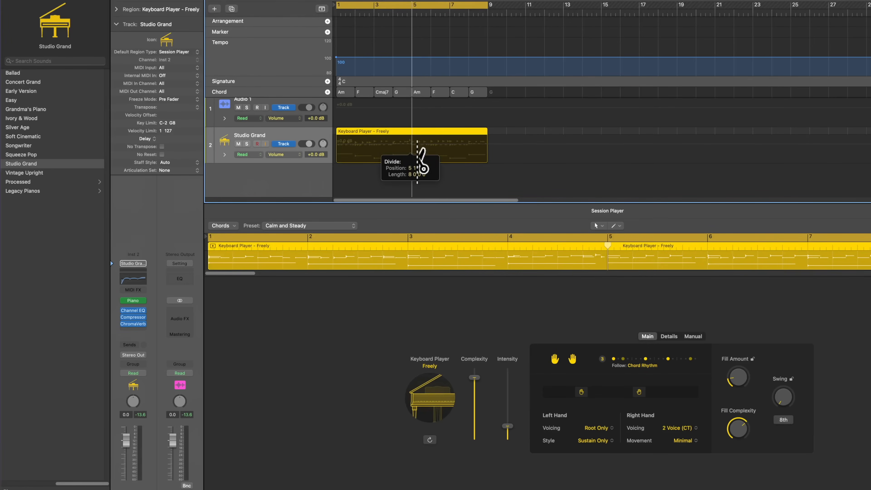
key("t")
left_click(471, 174)
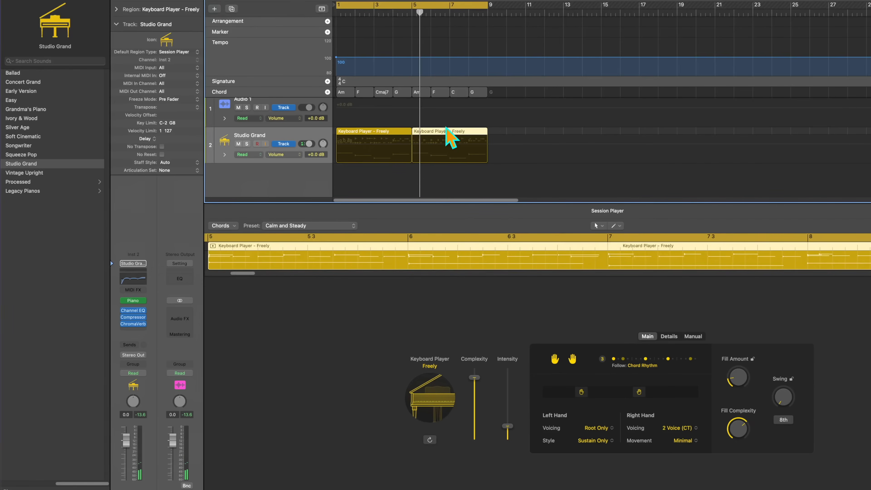
- Select the second keyboard region and raise its right-hand and left-hand ranges
left_click(446, 127)
left_click(445, 131)
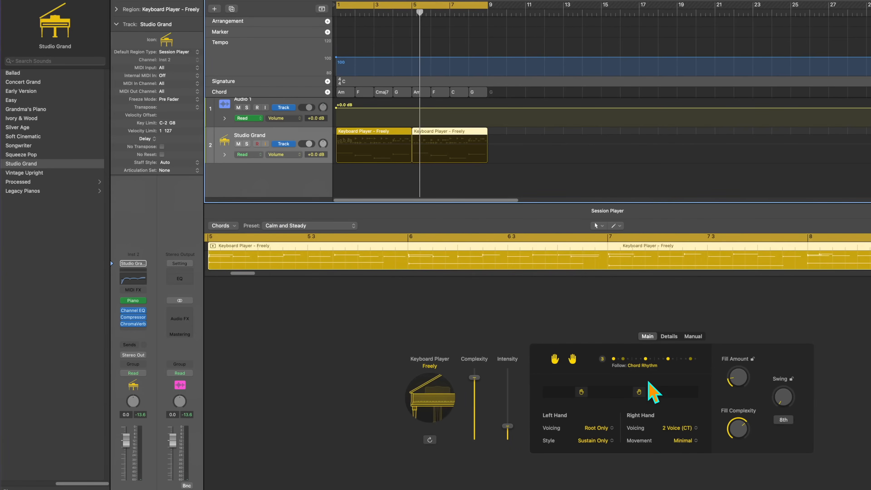
left_click_drag(636, 395, 659, 398)
left_click_drag(587, 389, 593, 390)
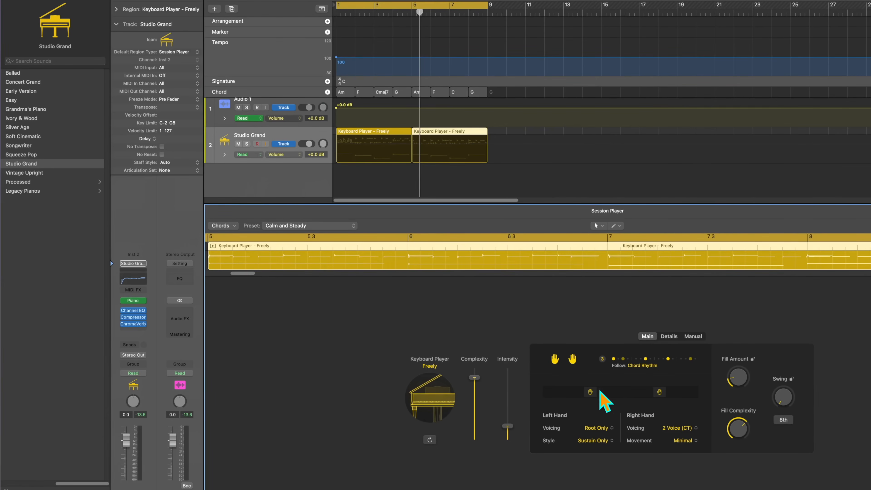
left_click_drag(657, 390, 659, 390)
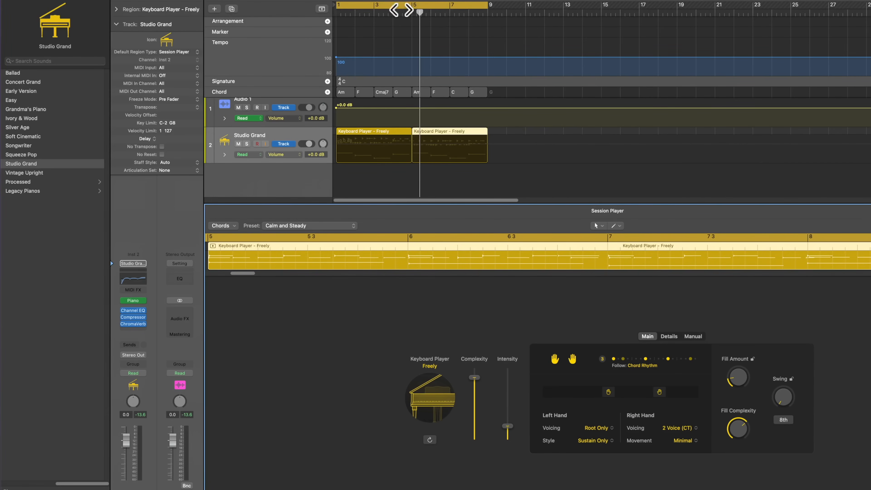
- Move the cycle start to bar 4 and play across the split into the second keyboard region
left_click(394, 5, "shift")
key("space")
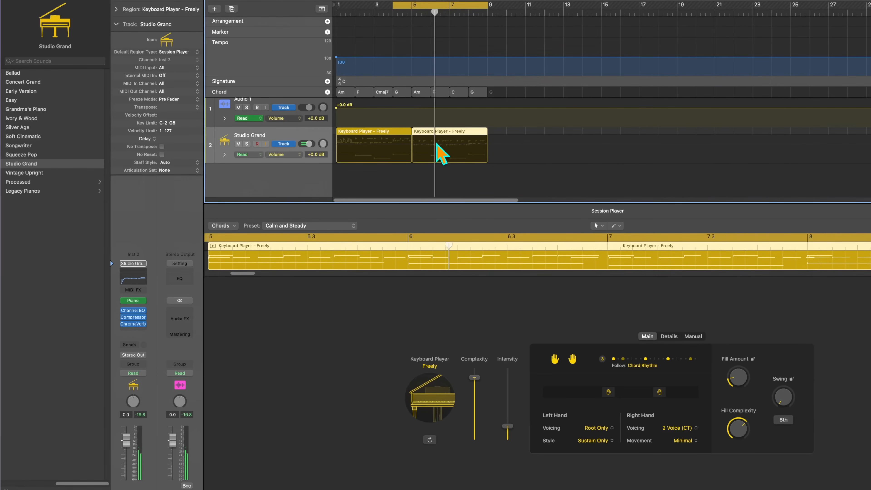
- Reselect the second keyboard region and set its right-hand movement to Small Range
left_click(438, 130)
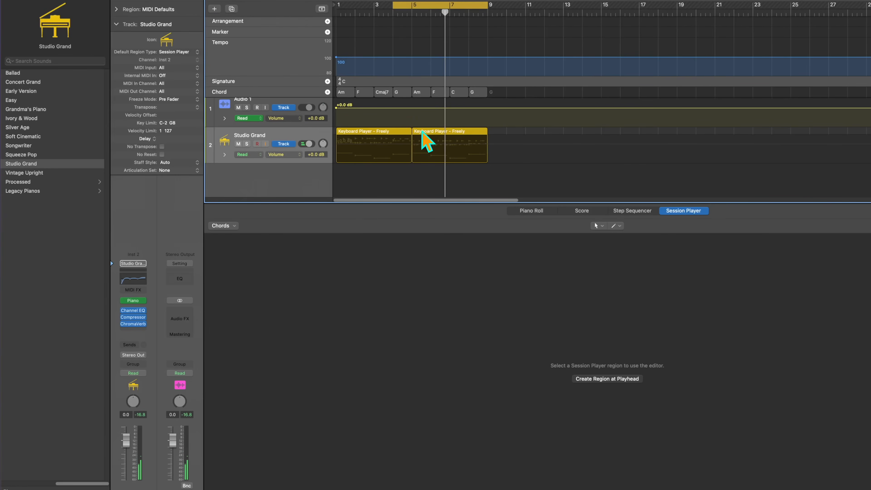
left_click(432, 142)
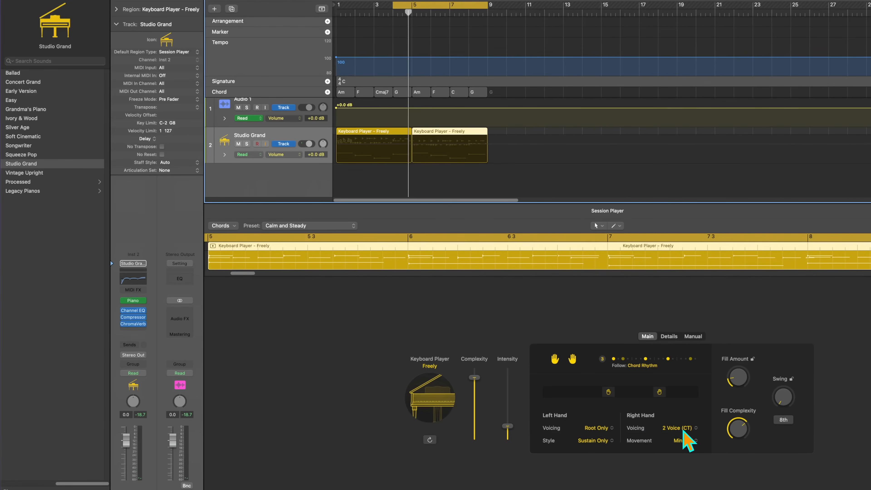
left_click(694, 441)
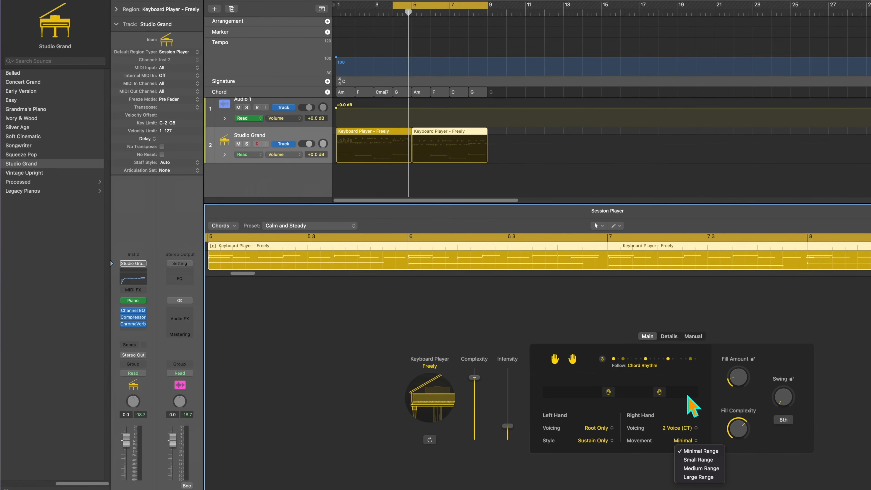
left_click(706, 461)
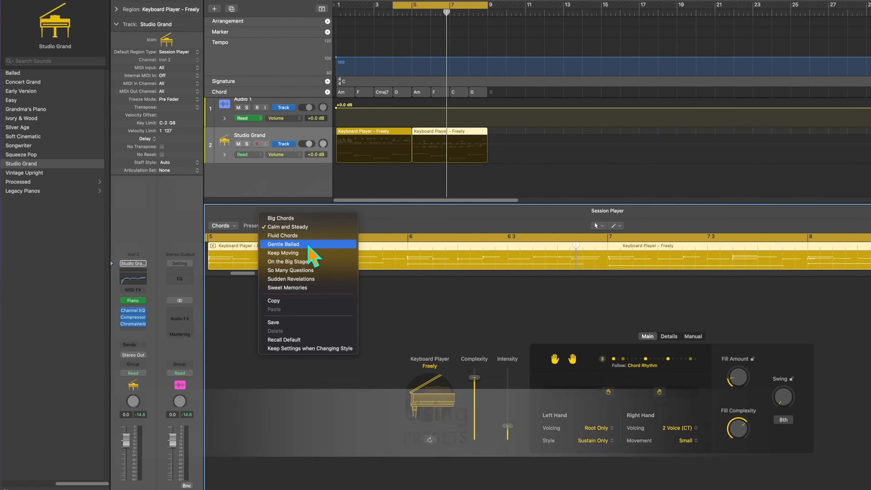
- Apply the Gentle Ballad preset to the second keyboard region and play it
left_click(309, 246)
key("space")
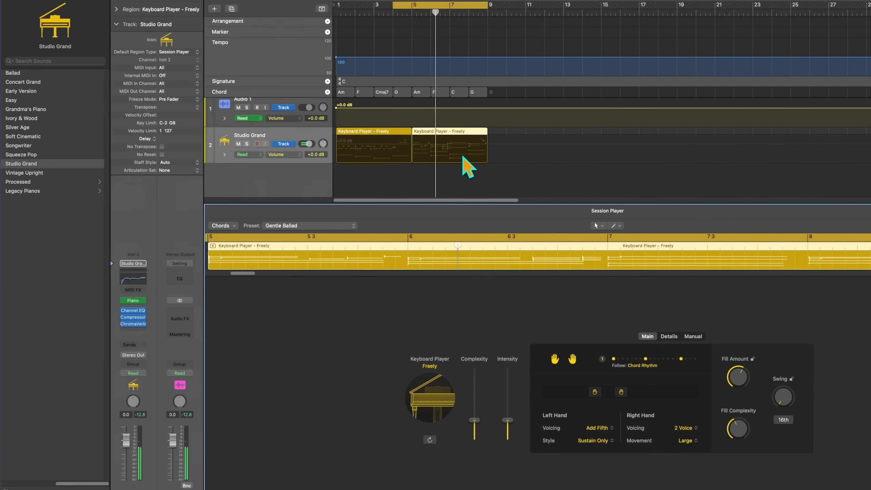
- Extend the cycle range back to bar 1 and play both keyboard regions from the beginning
left_click_drag(339, 5, 338, 5)
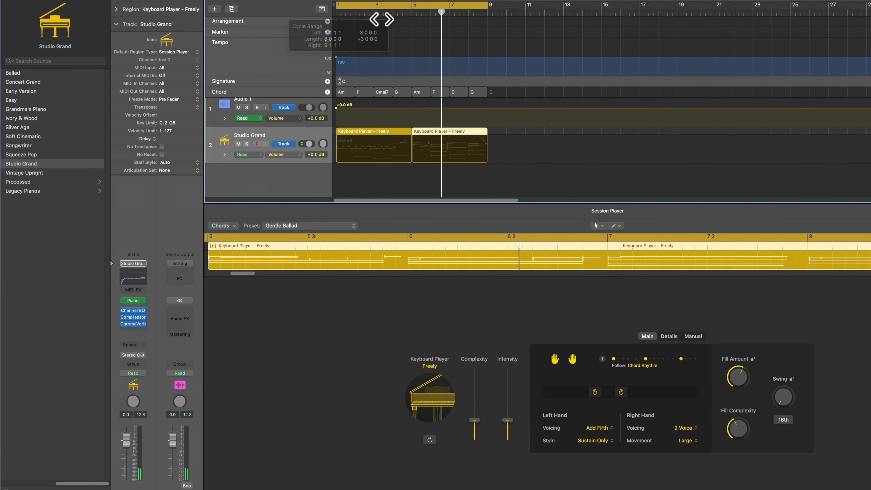
key("space")
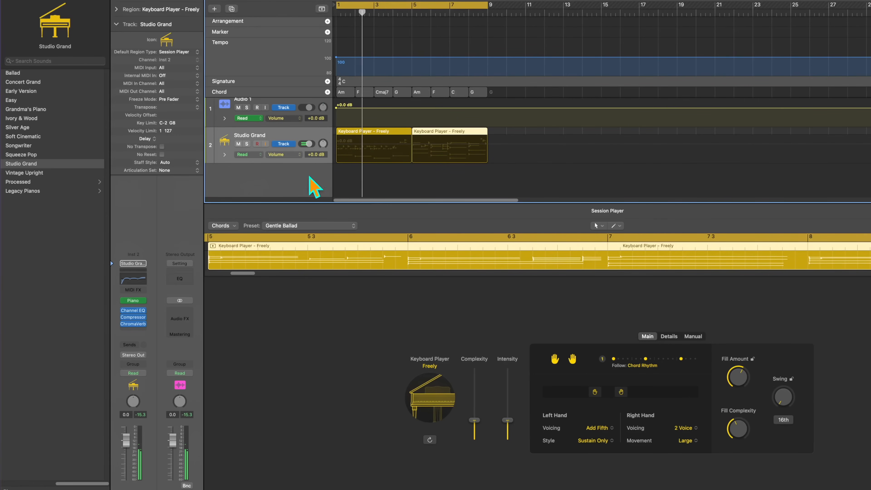
key("Return")
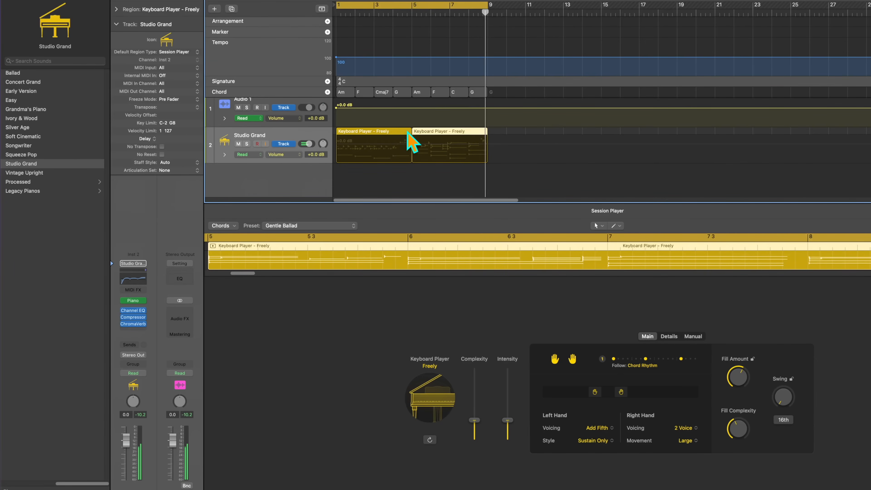
- Select the first keyboard region, switch its style to Broken Chords with patch changing enabled, and play it
left_click(395, 134)
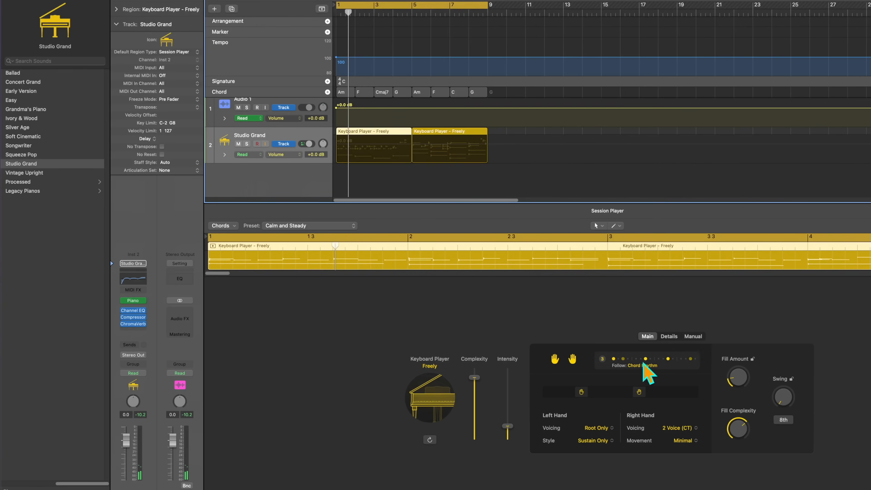
left_click(433, 394)
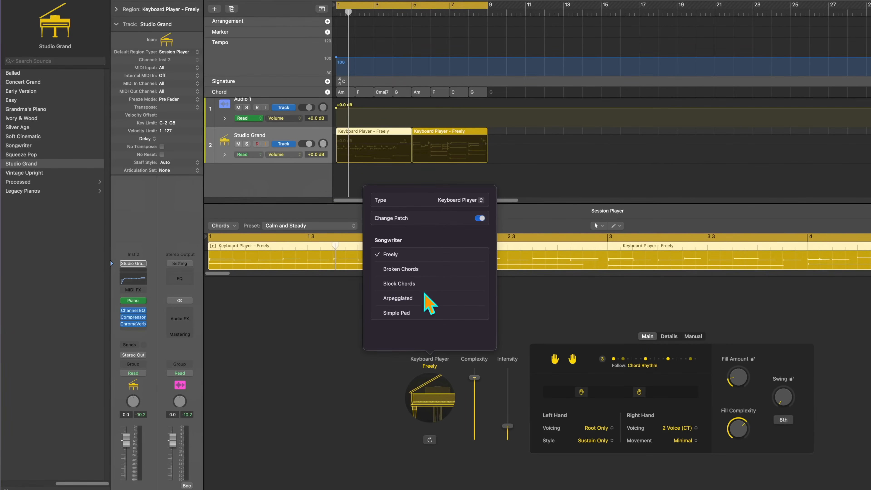
left_click(463, 201)
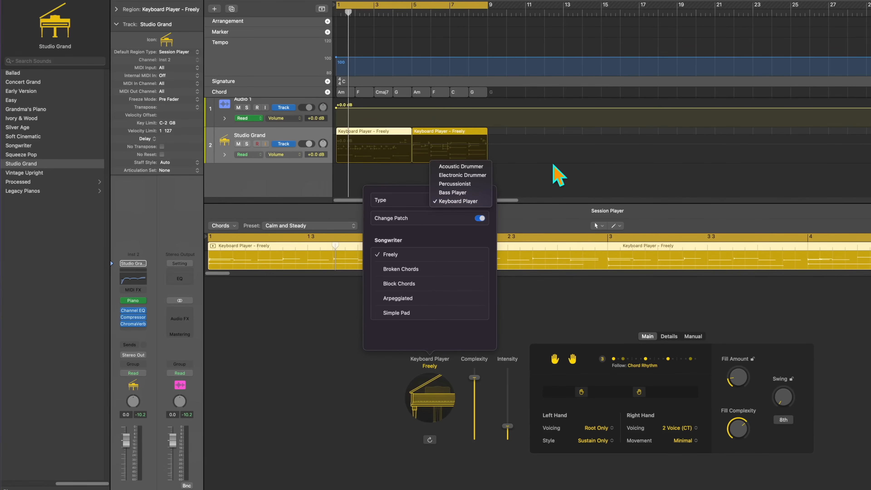
key("Escape")
left_click(416, 269)
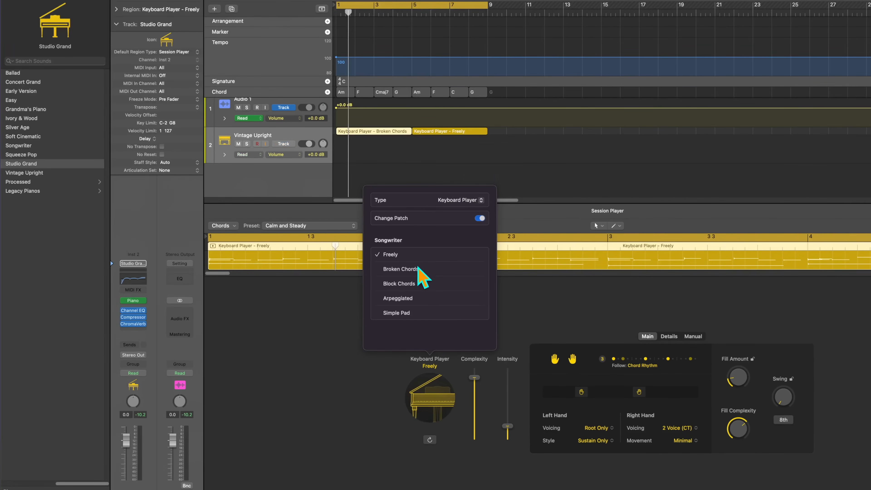
left_click(426, 270)
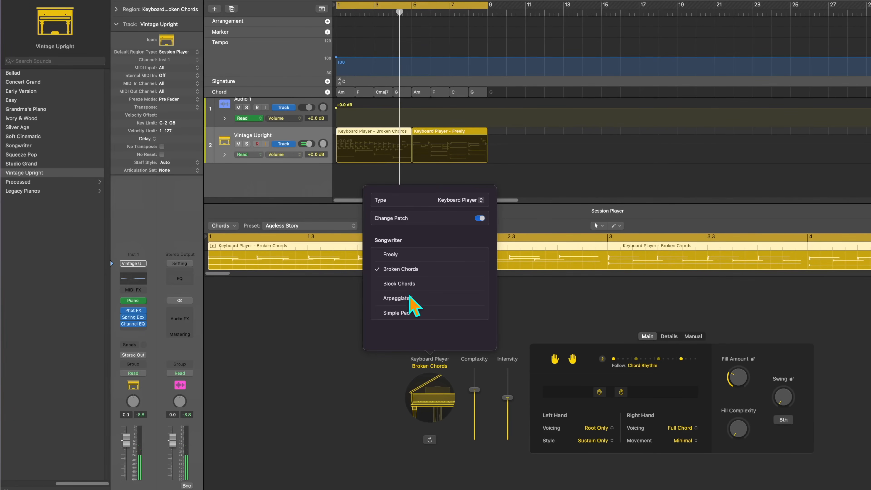
- Try the Arpeggiated style on the first keyboard region, and switch it to Simple Pad
left_click(390, 298)
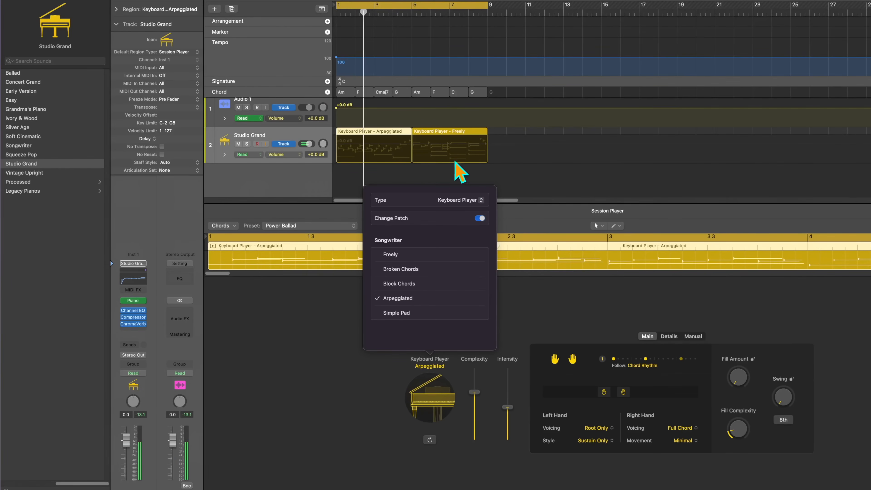
left_click(401, 313)
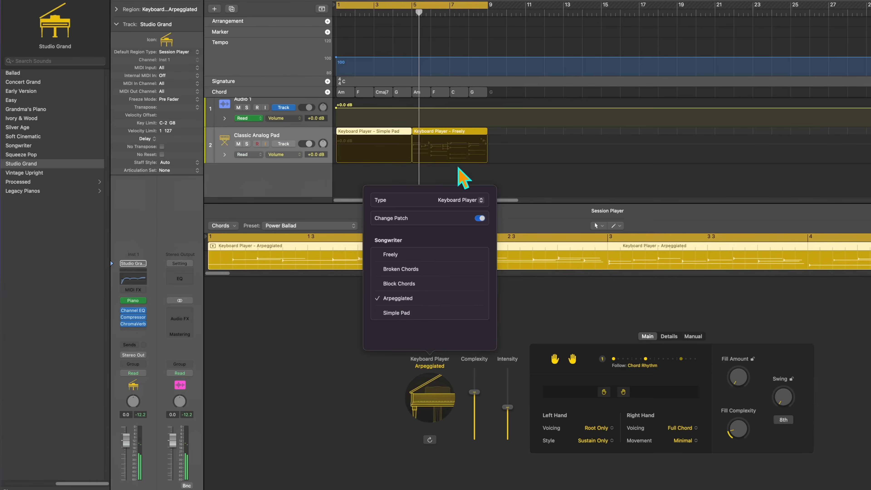
left_click(348, 176)
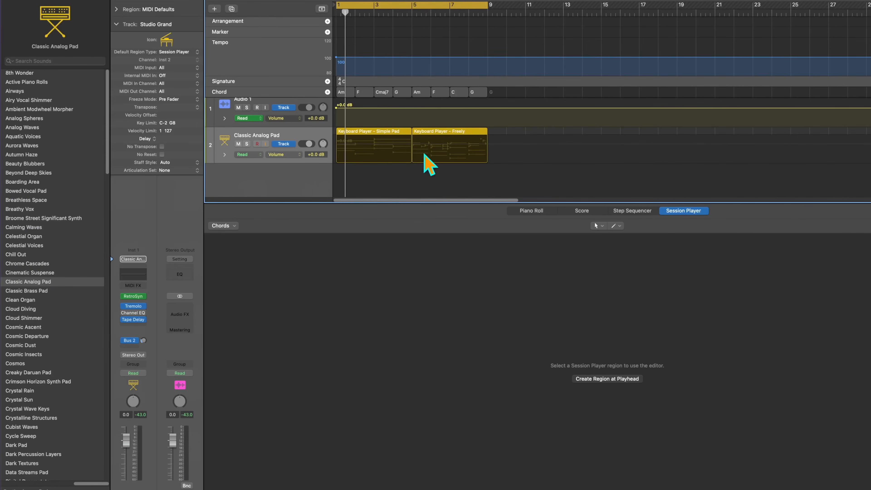
- Compare the player settings of the Simple Pad and Freely regions, and play them with the pad sound
left_click(379, 134)
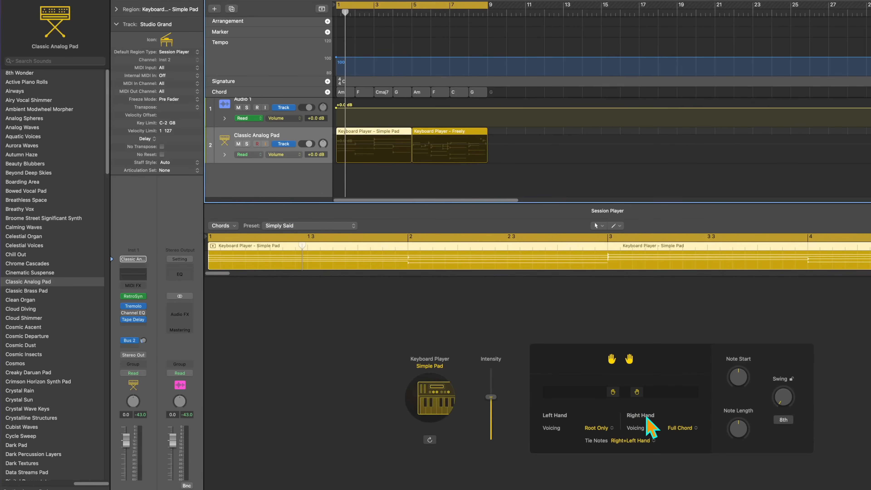
left_click(433, 132)
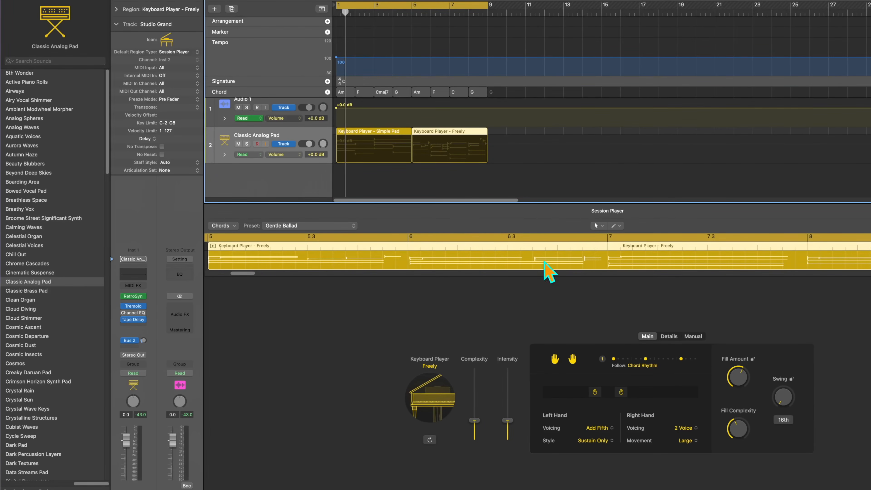
left_click(475, 182)
left_click(353, 141)
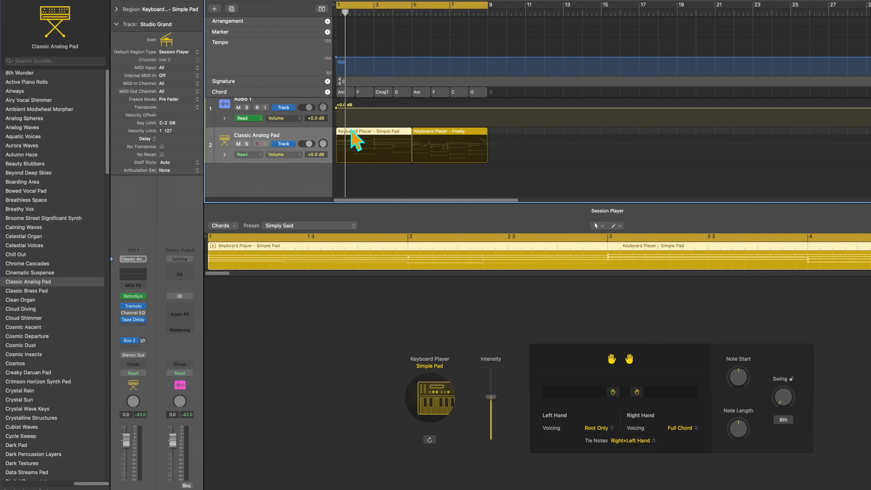
key("space")
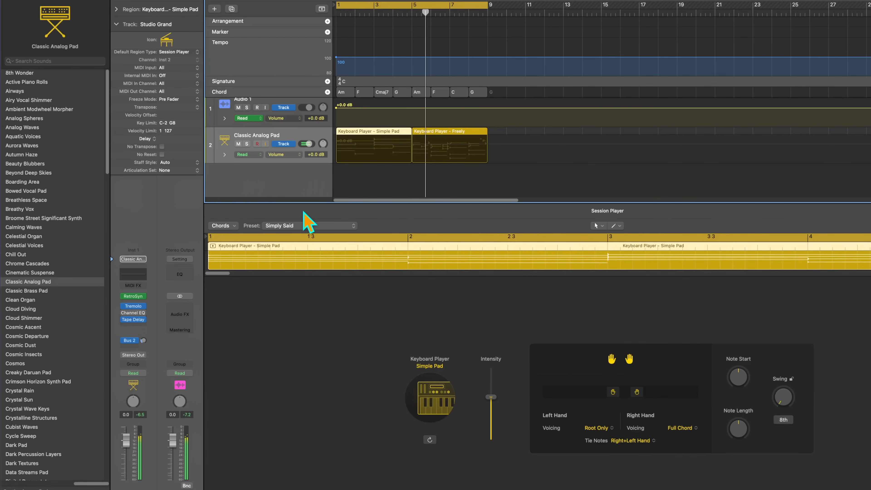
- Apply the Supporting Waves preset to the Simple Pad region and play it from the start
left_click(292, 225)
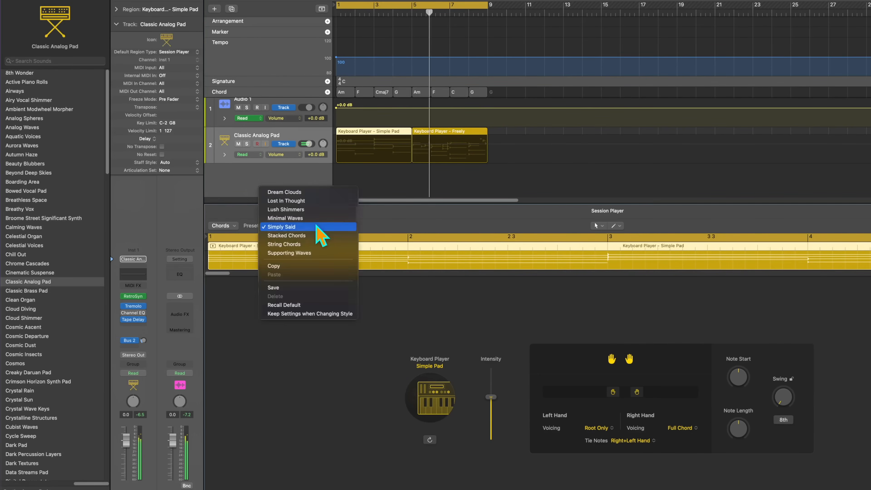
left_click(322, 253)
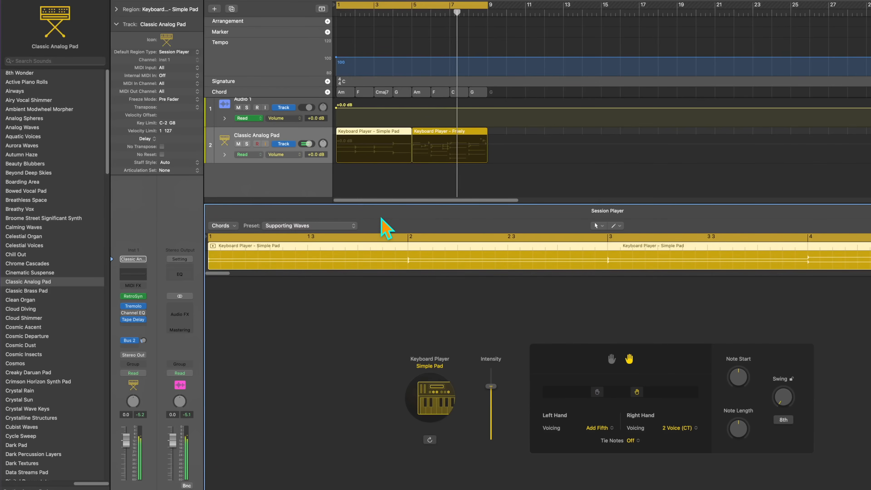
key("space")
left_click(393, 181)
key("space")
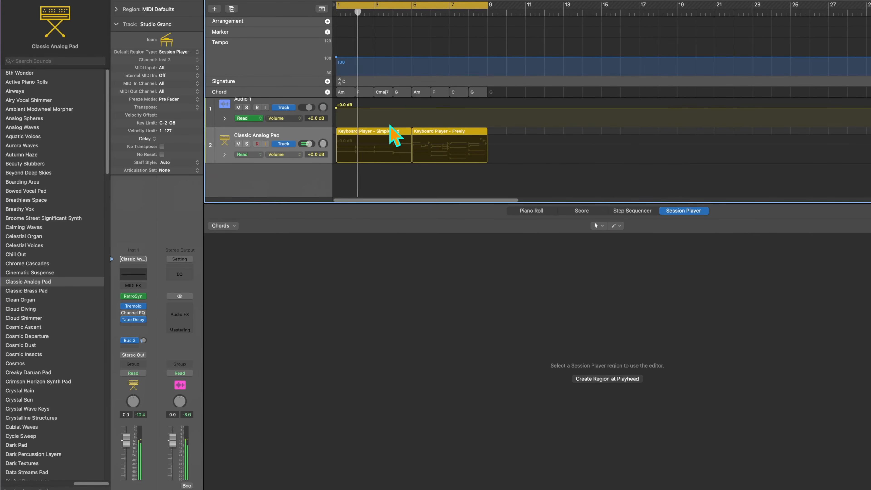
- Apply the Dream Clouds preset to the Simple Pad region, play it, and review the other available presets
left_click(392, 139)
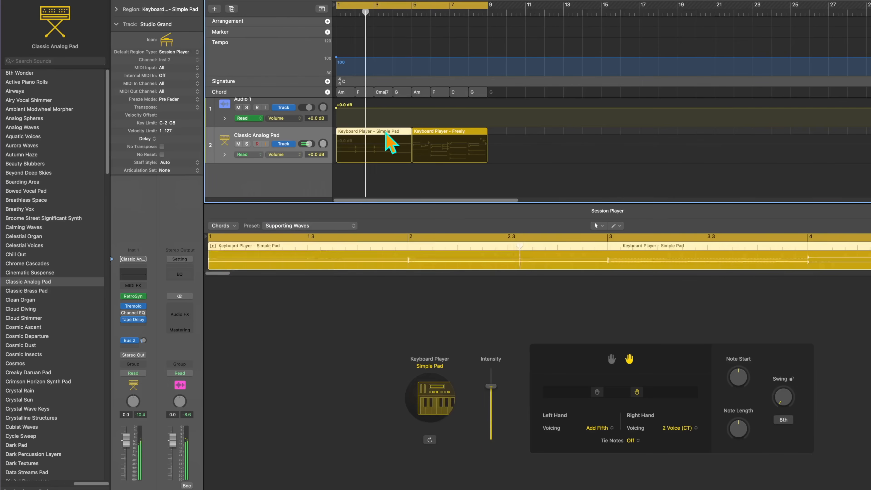
left_click(291, 226)
left_click(300, 166)
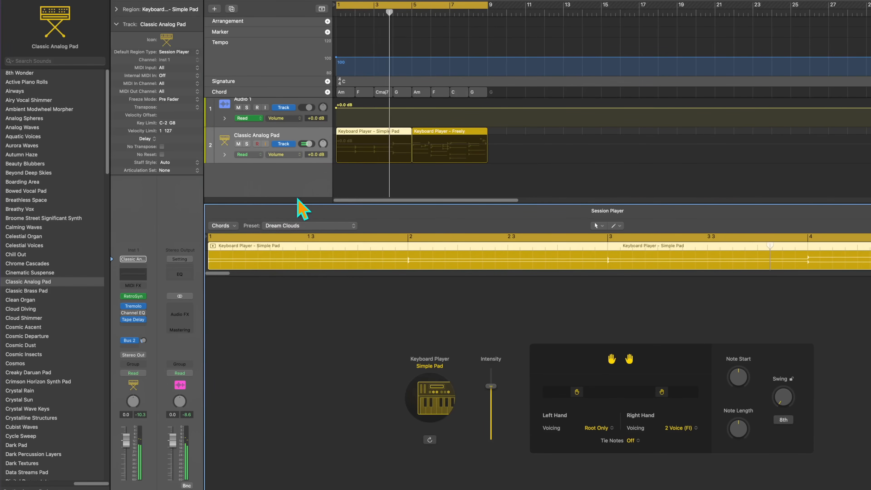
left_click(399, 188)
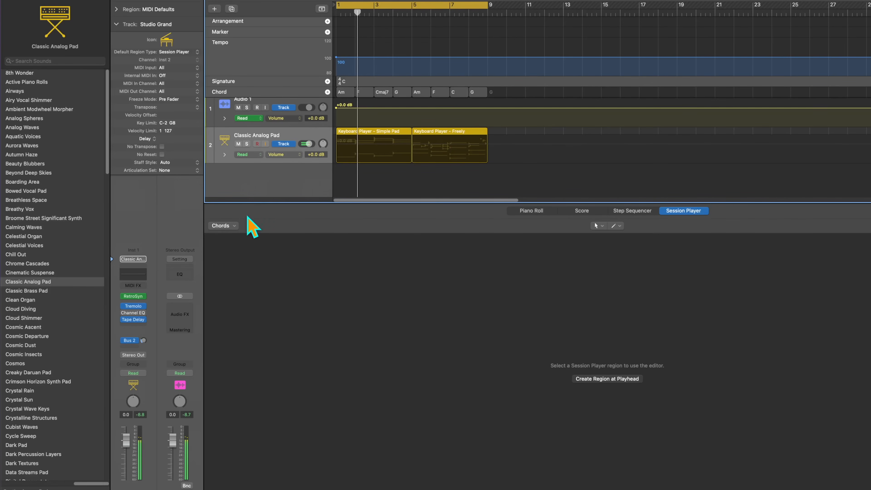
left_click(380, 138)
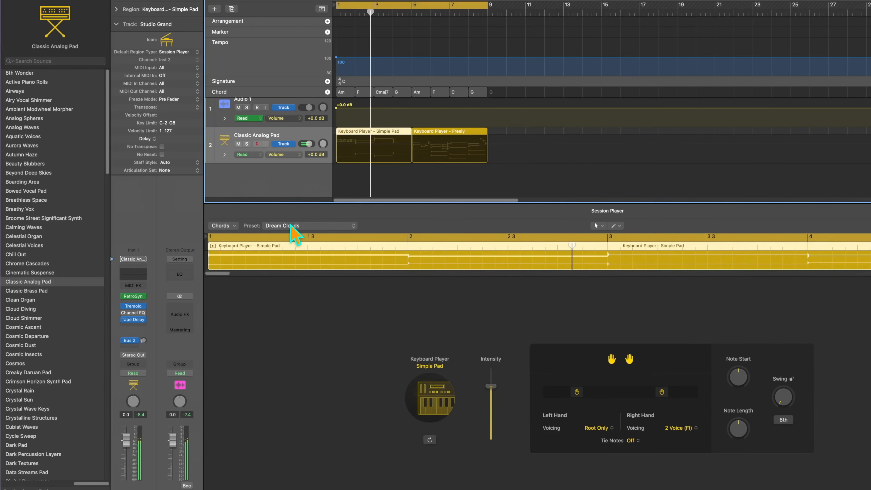
left_click(292, 226)
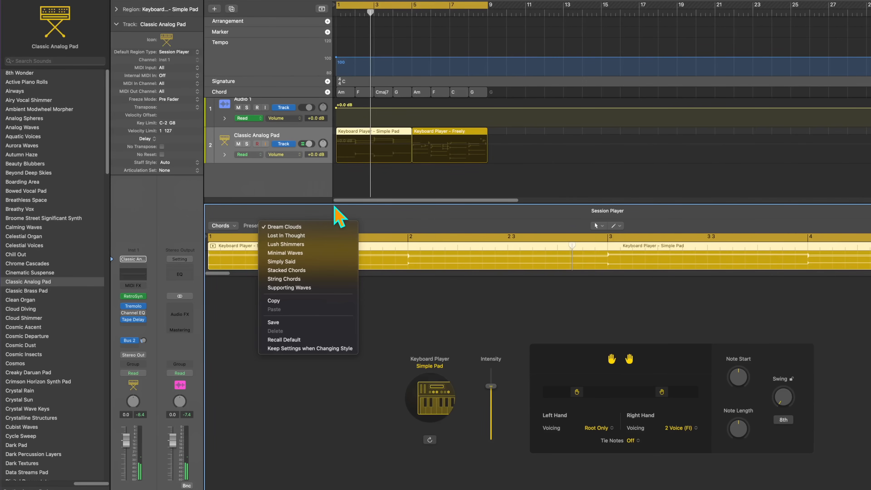
left_click(457, 211)
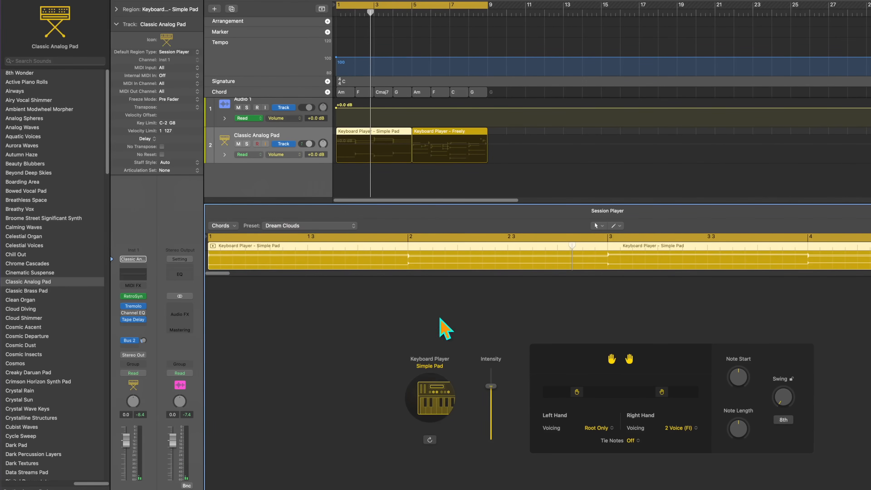
- Change the root note of the F chord at bar 2 to E and play the progression
double_click(363, 92)
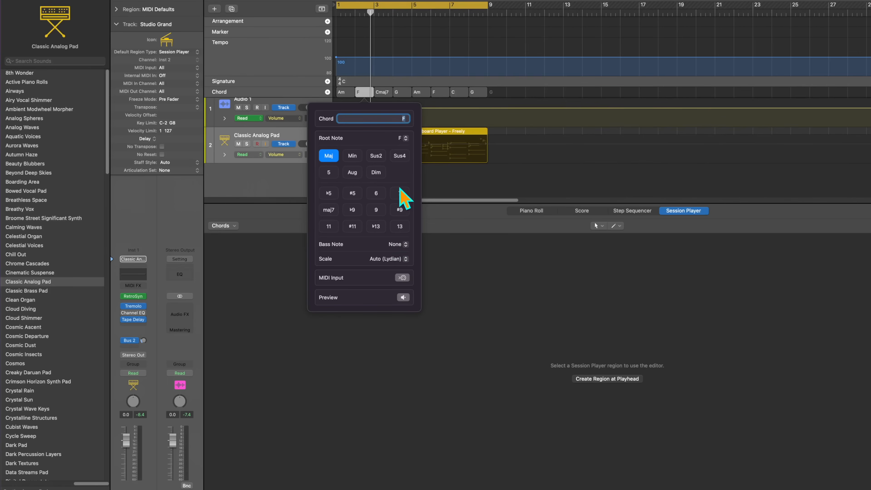
left_click(408, 141)
left_click(409, 130)
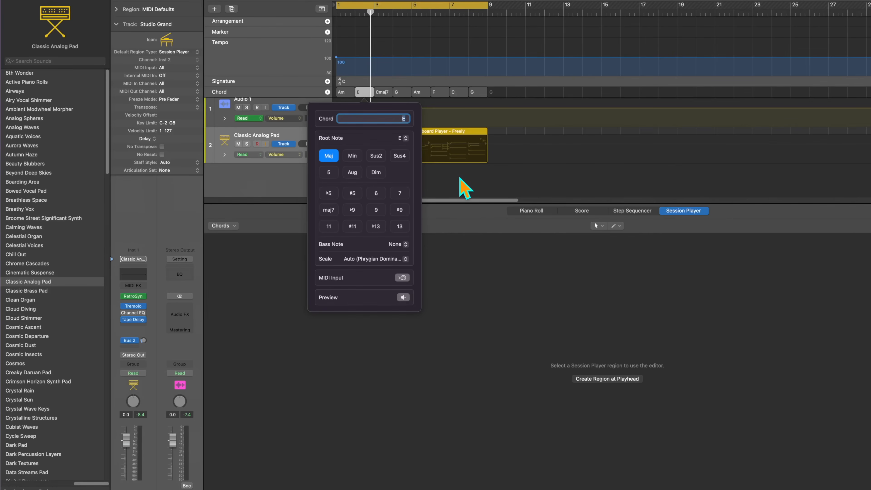
left_click(469, 193)
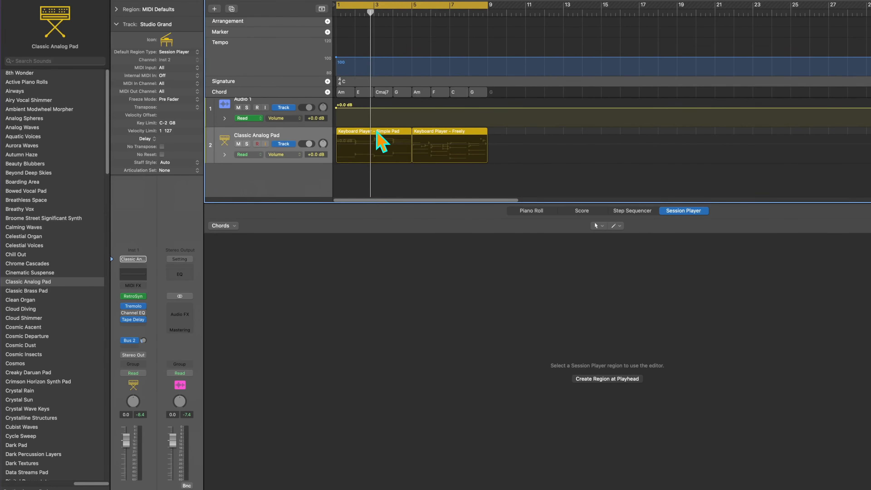
key("space")
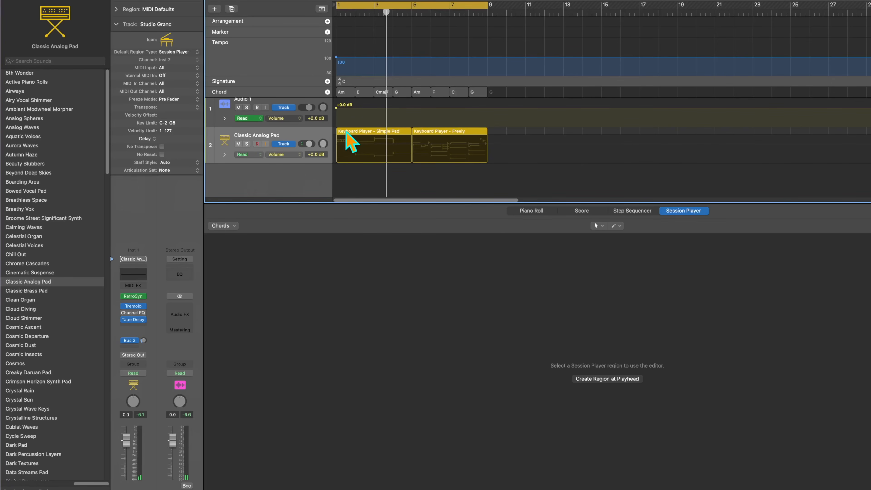
- Switch the first keyboard region's style from Simple Pad to Freely and play it over the edited chords
left_click(345, 131)
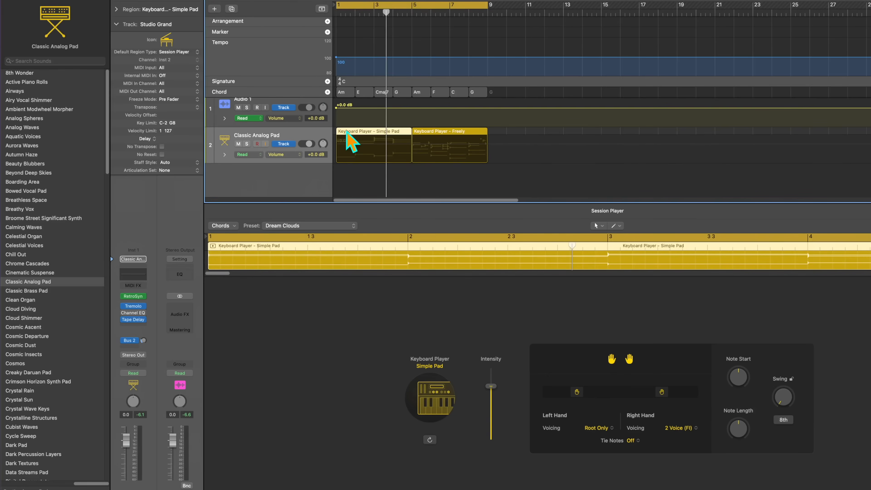
left_click(429, 403)
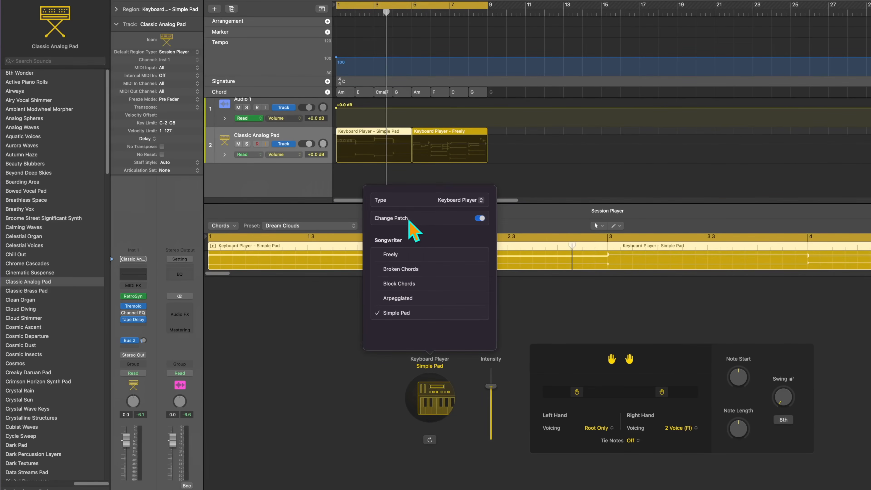
left_click(475, 201)
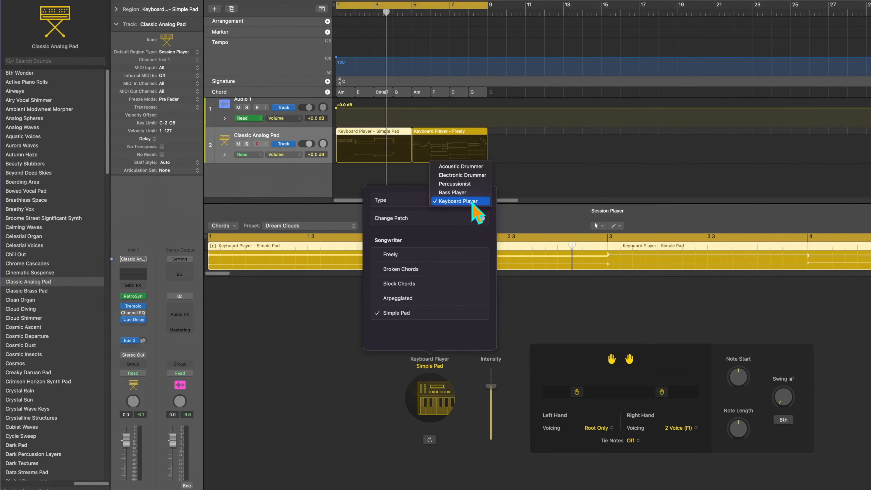
left_click(473, 203)
left_click(417, 258)
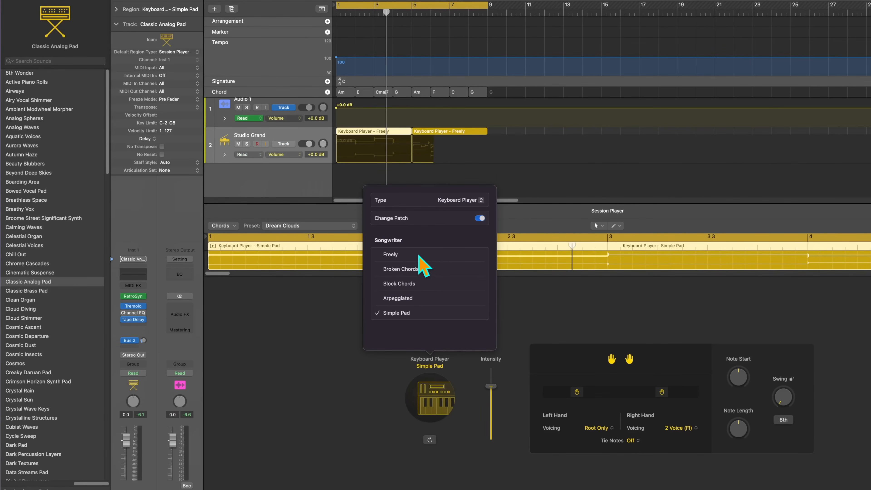
left_click(540, 182)
key("space")
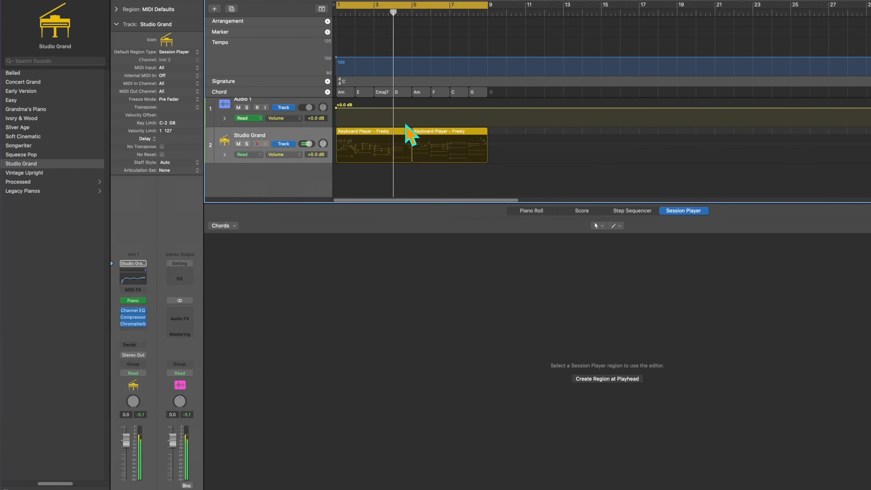
- Open the G chord at bar 4 for editing, and enlarge the global tracks area
double_click(401, 92)
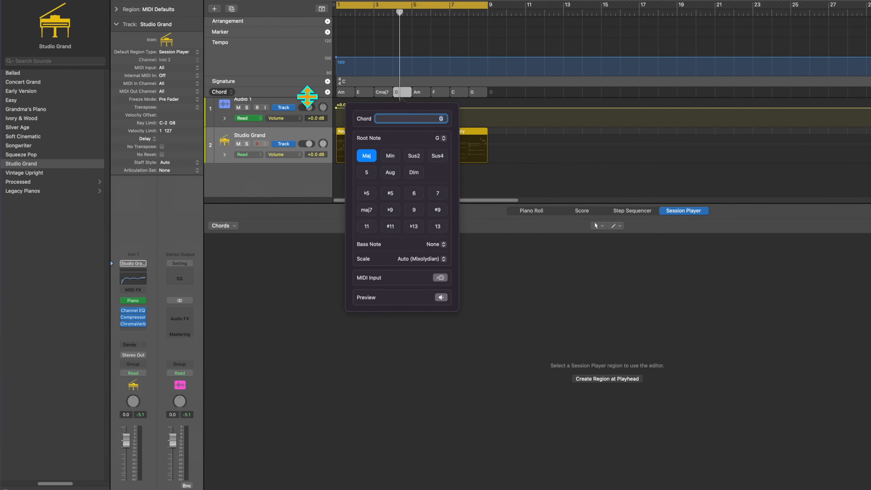
left_click_drag(306, 97, 308, 129)
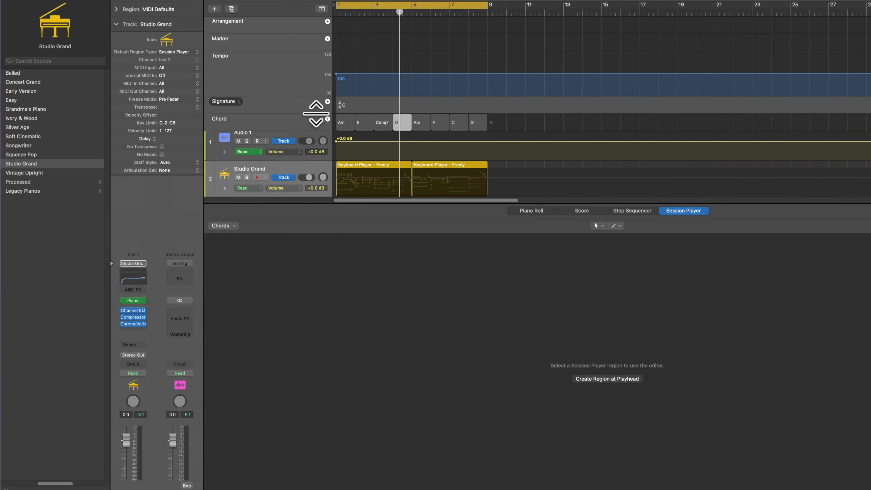
- Change the G chord at bar 4 to G7 in the chord track and play the progression
double_click(400, 124)
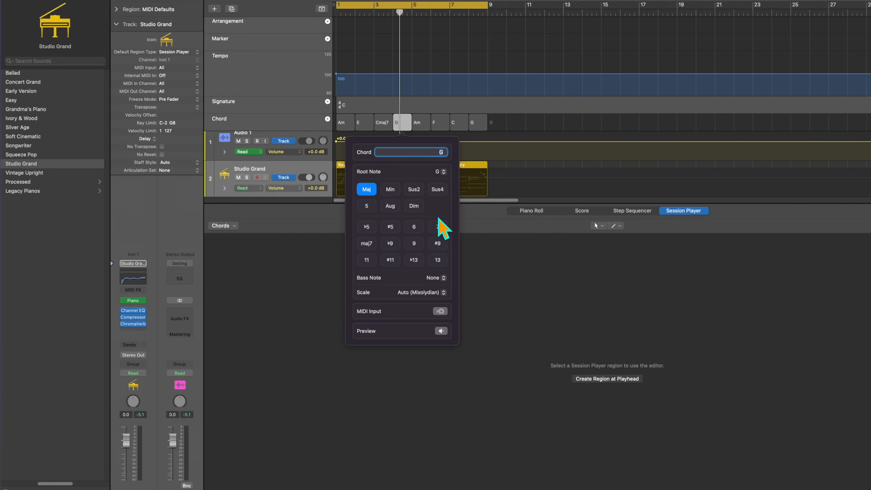
left_click(521, 173)
key("space")
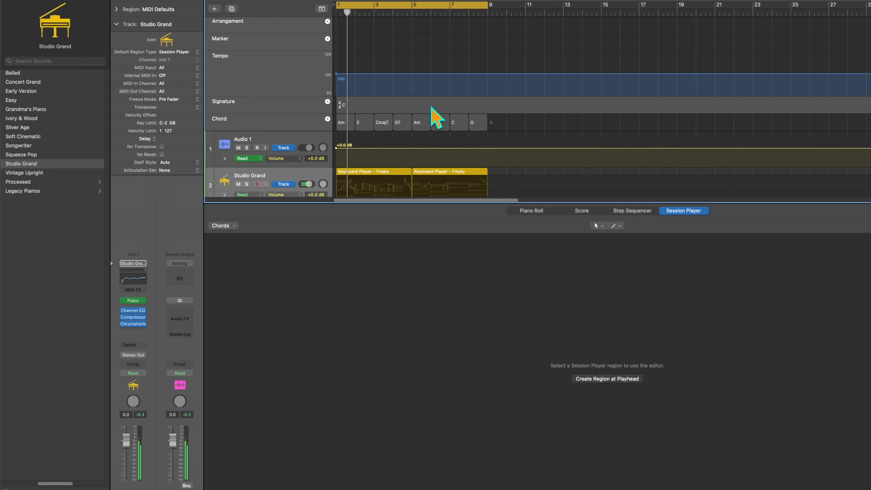
scroll(438, 97, "down", 3)
scroll(439, 97, "up", 2)
scroll(439, 98, "down", 1)
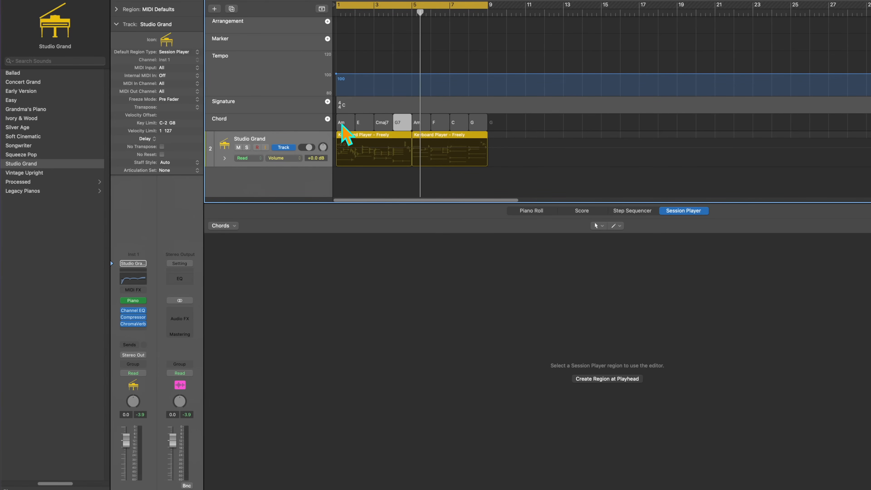
- Extend the Am chord at bar 1 to Am7(9) and play the progression
left_click(346, 123)
double_click(346, 124)
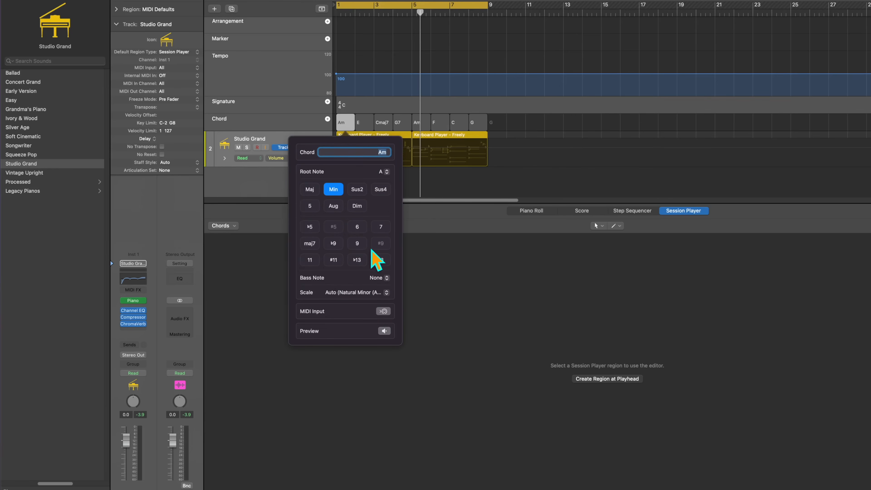
left_click(356, 243)
left_click(471, 191)
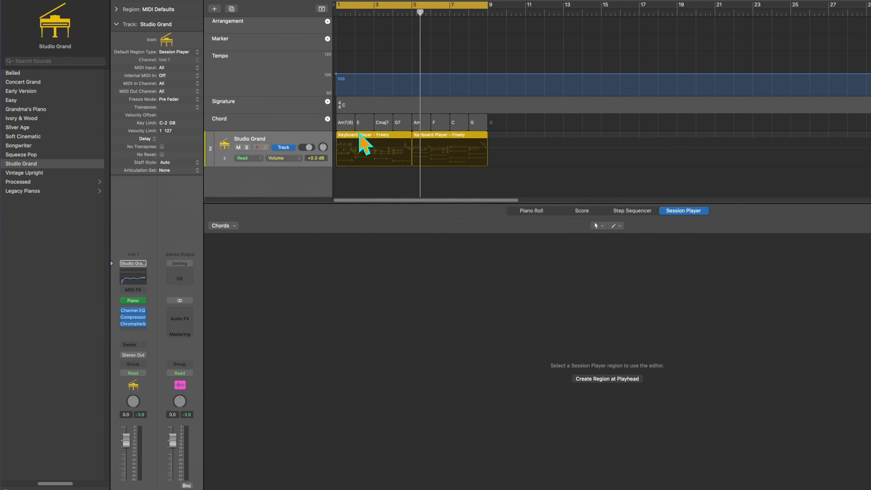
key("space")
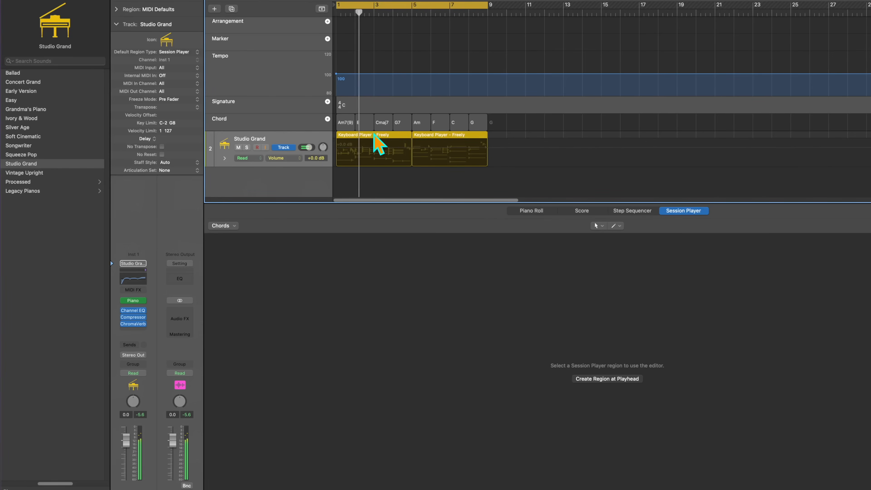
key("space")
- Add a 9 to the Cmaj7 chord at bar 3 and play the progression
double_click(384, 123)
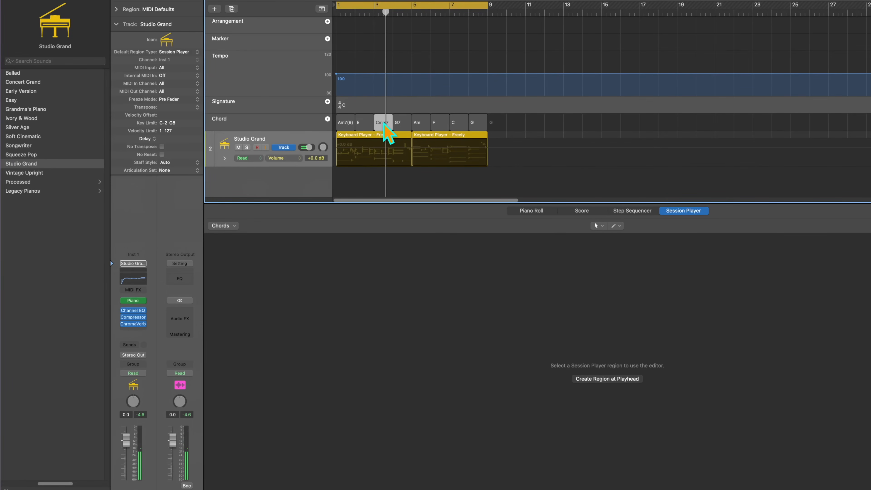
left_click(394, 243)
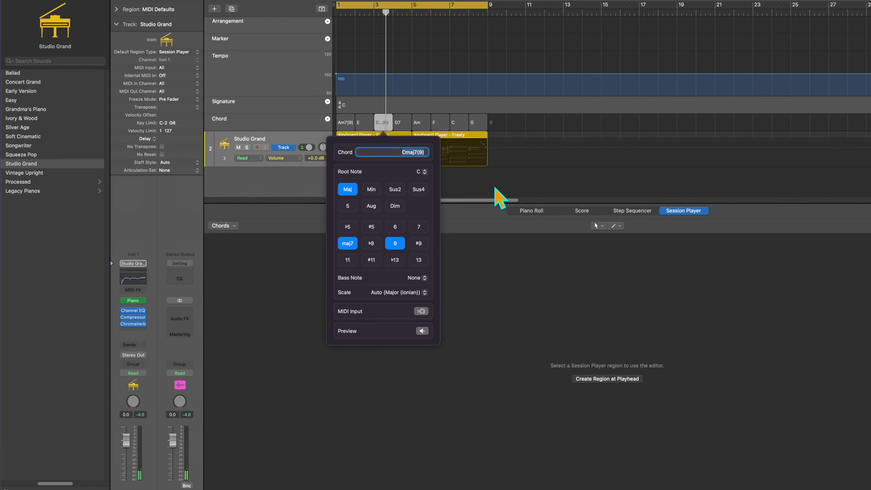
left_click(502, 181)
left_click(369, 177)
key("space")
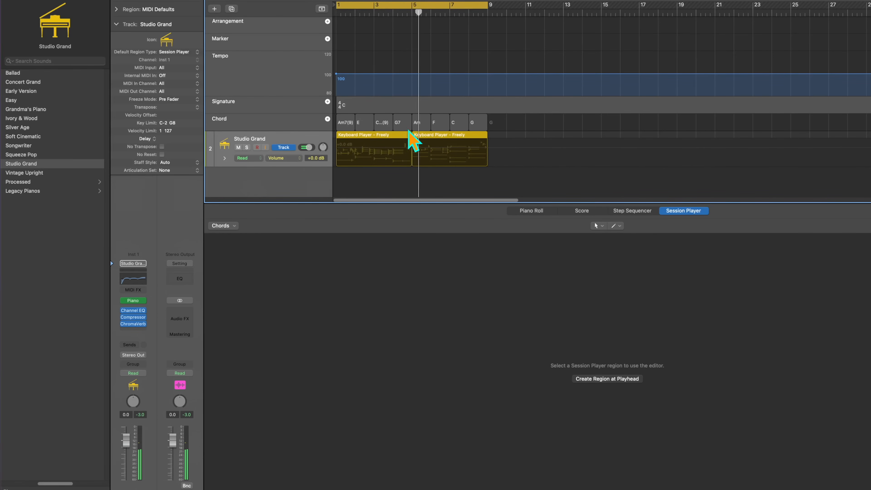
- Set the second keyboard region's Grace Notes to 36 % and play it with the cycle range on bars 5 to 9
left_click(463, 137)
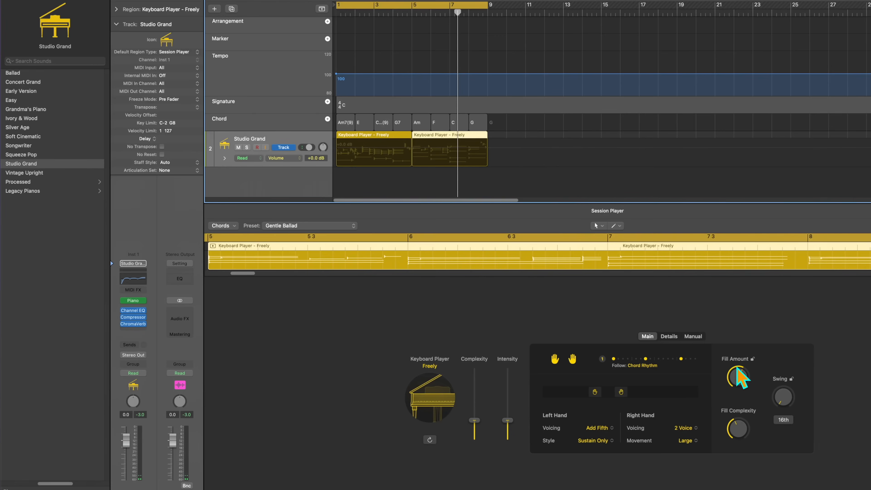
left_click(669, 336)
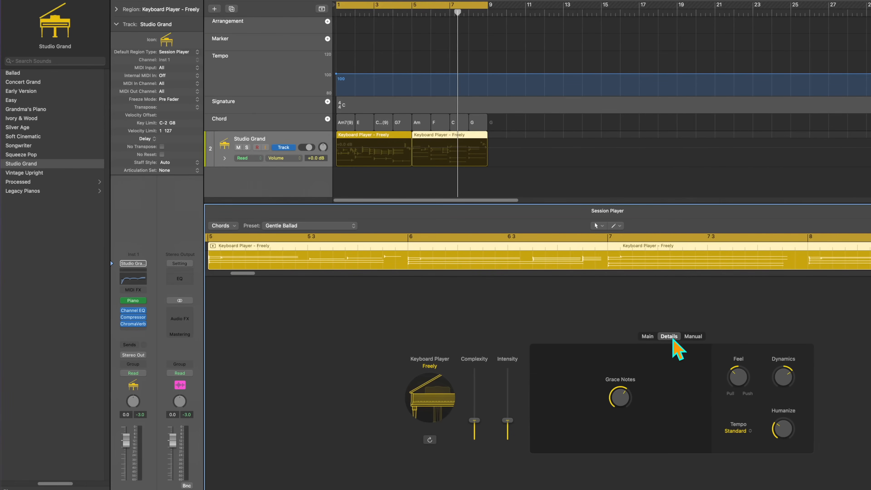
mouse_move(621, 396)
left_click_drag(623, 400, 625, 413)
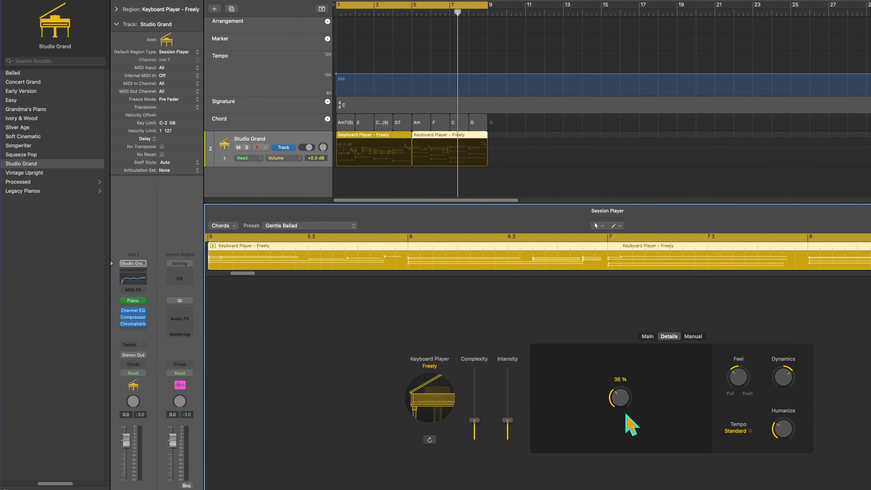
left_click_drag(414, 6, 492, 11)
key("space")
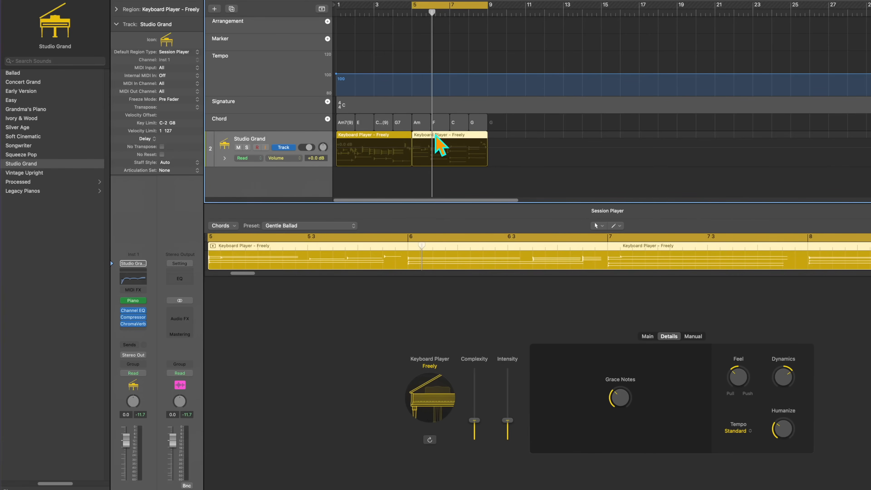
- Convert the second keyboard region to a MIDI region and raise the short E3 note just before bar 6
right_click(435, 137)
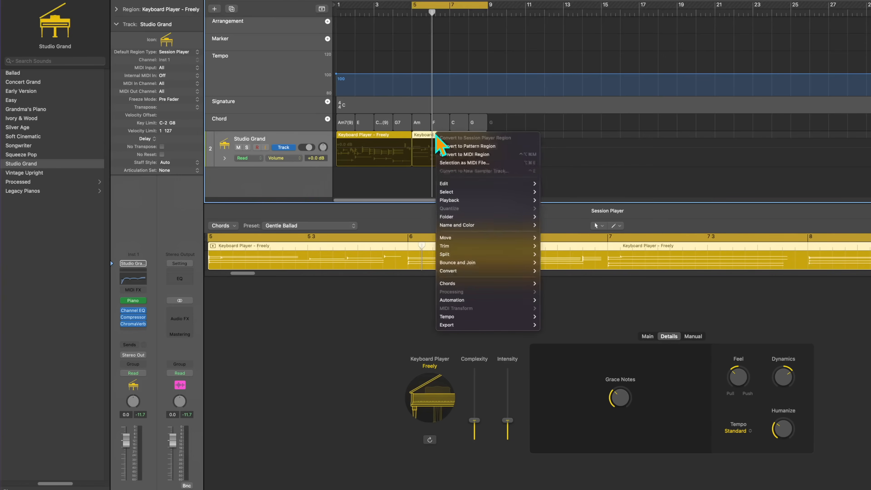
left_click(471, 155)
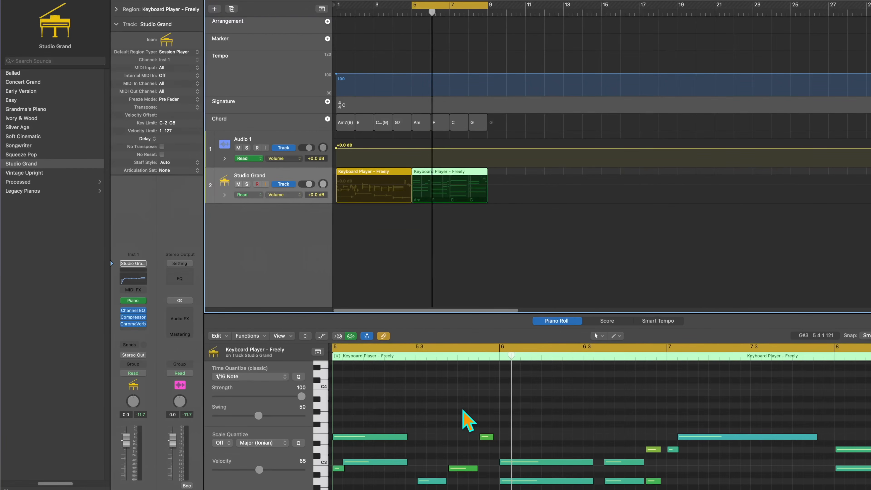
left_click(485, 437)
left_click(486, 434)
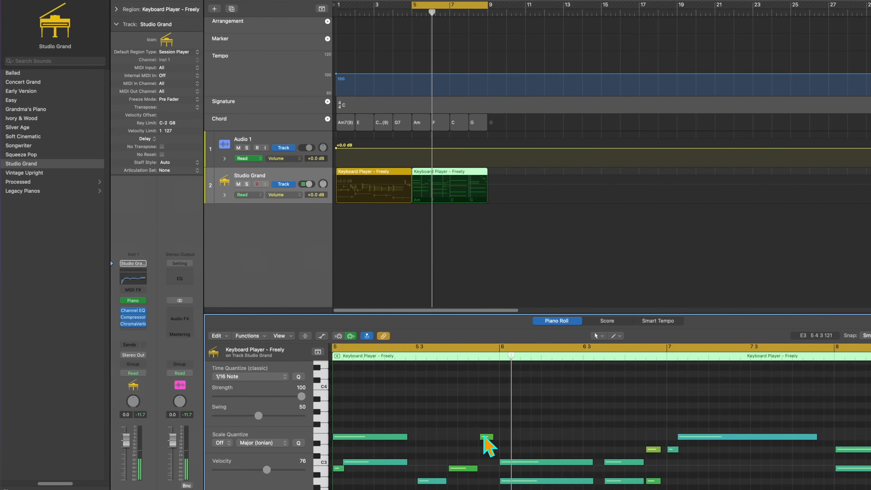
left_click_drag(485, 439, 489, 406)
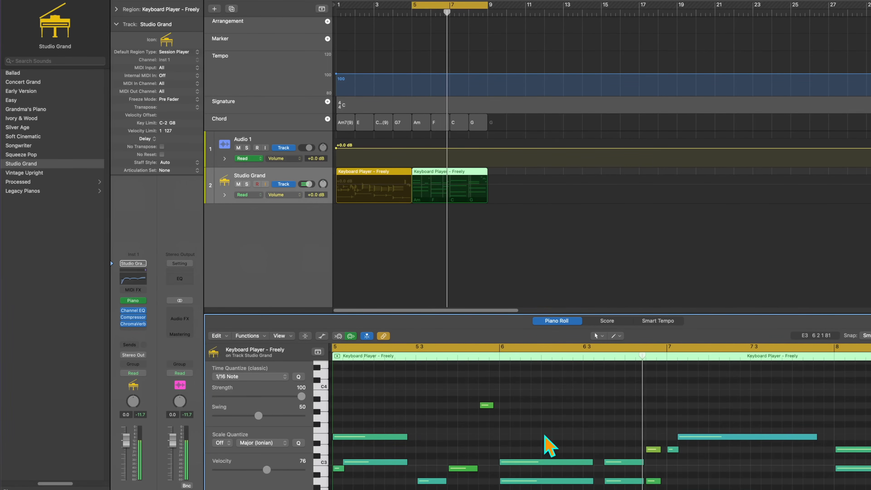
- Raise the long C3 note at bar 6 above C4 in the Piano Roll and play the region
left_click_drag(532, 461, 532, 395)
scroll(544, 433, "up", 2)
scroll(545, 437, "down", 10)
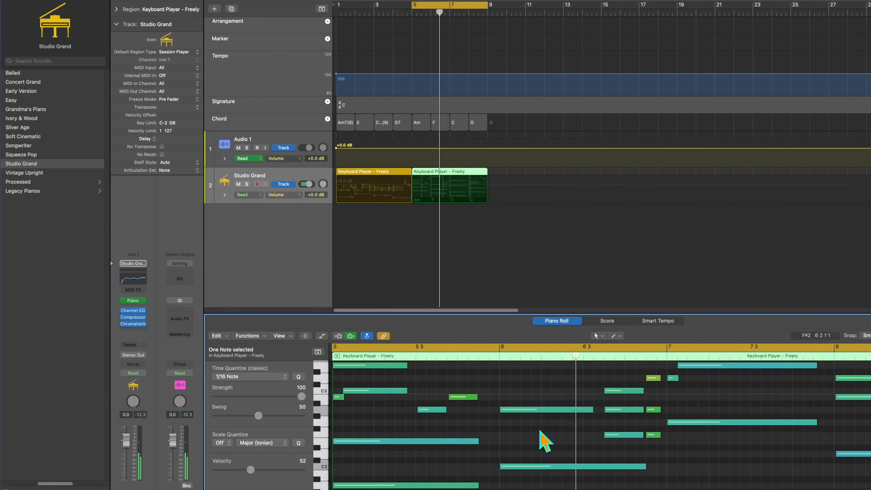
key("b")
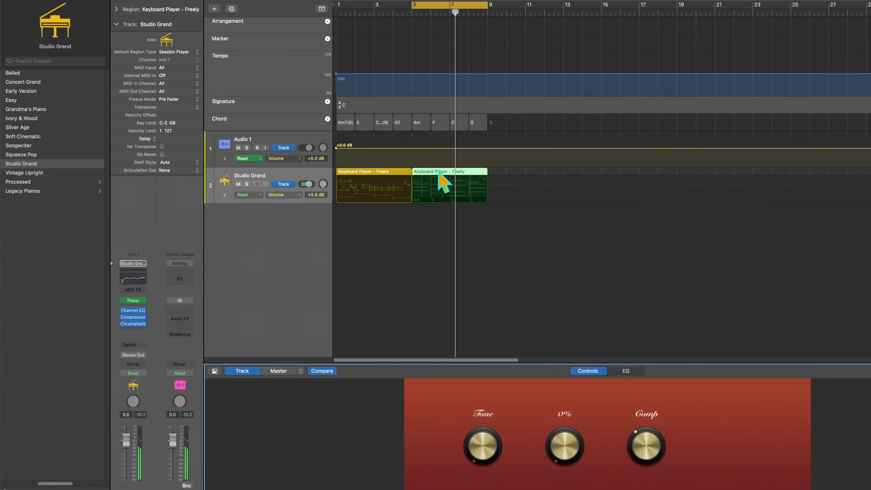
double_click(442, 182)
scroll(526, 411, "up", 5)
scroll(522, 400, "up", 2)
left_click_drag(516, 403, 517, 381)
left_click(510, 411)
key("space")
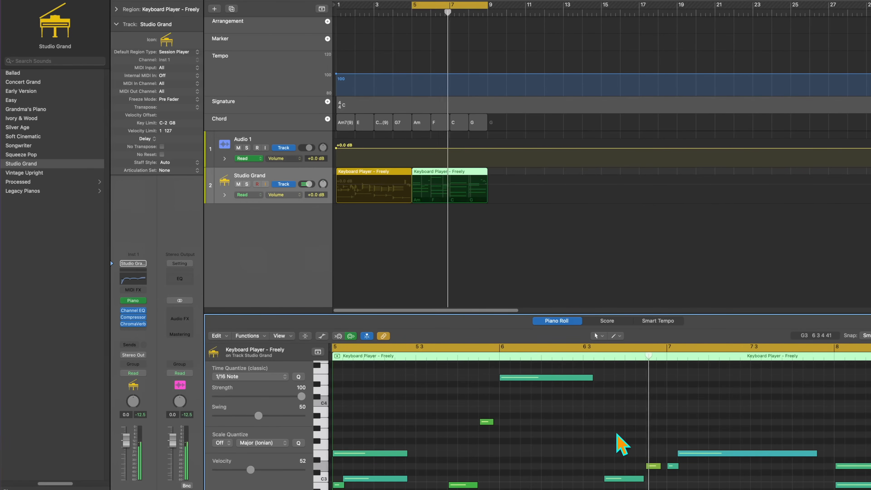
key("space")
- Convert the second region back to a Session Player region and play it
left_click(517, 277)
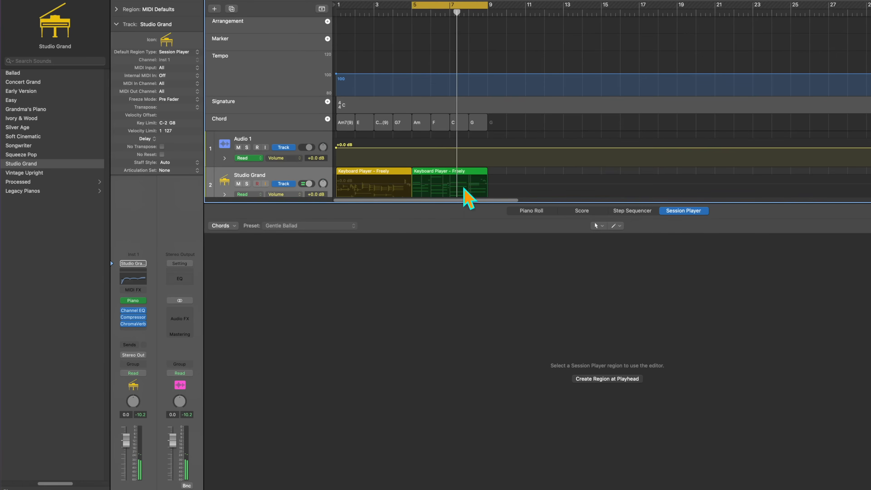
key("x")
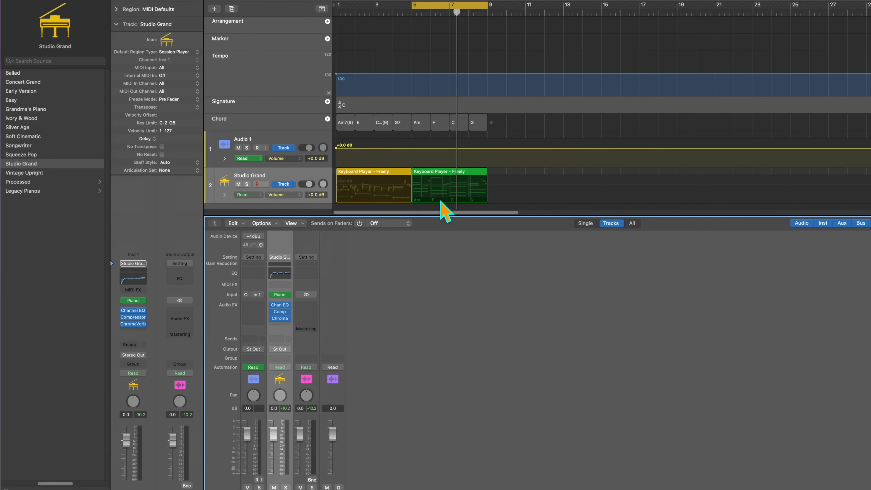
left_click(394, 173)
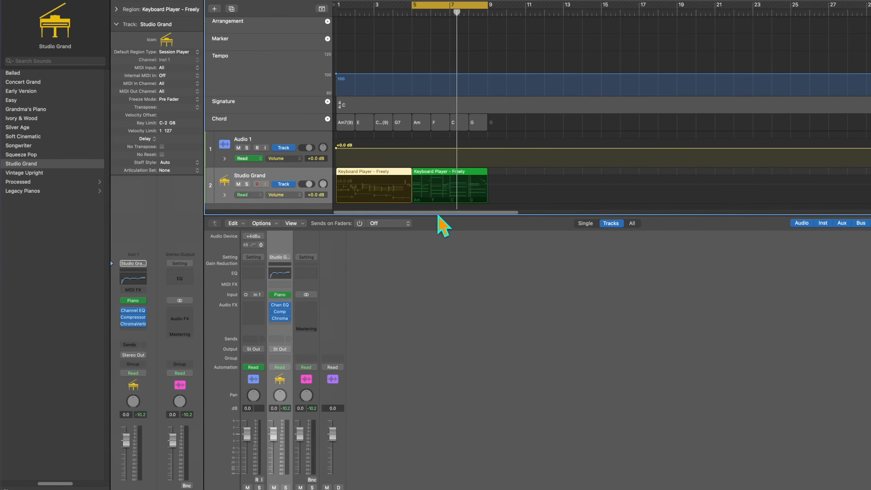
left_click(441, 171)
right_click(442, 170)
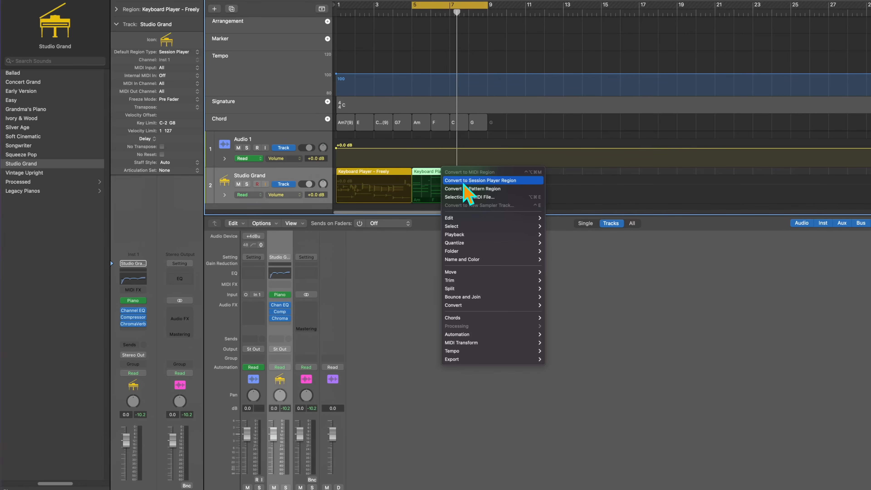
left_click(459, 185)
key("space")
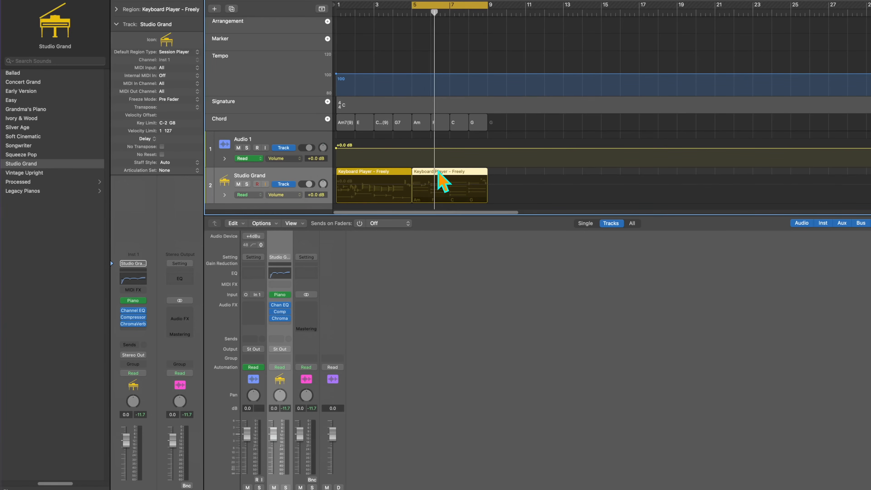
- Convert the second region to a MIDI region again and review its notes in the Piano Roll
right_click(466, 182)
left_click(466, 191)
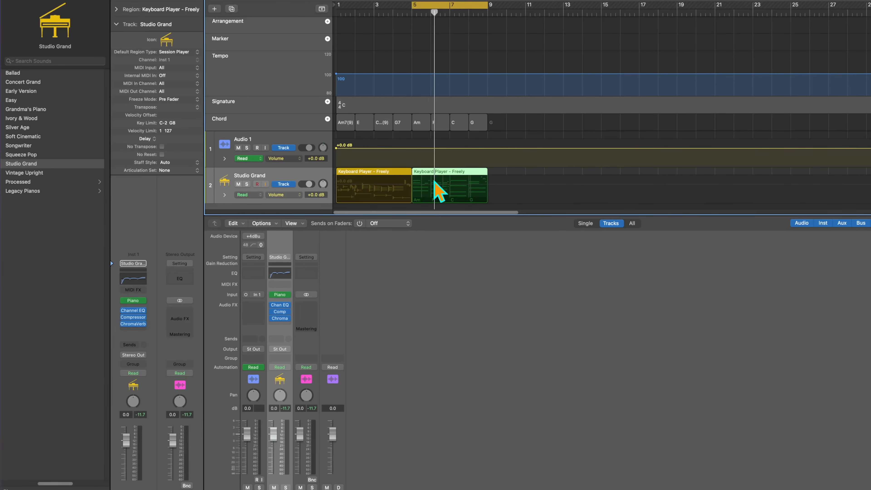
double_click(429, 182)
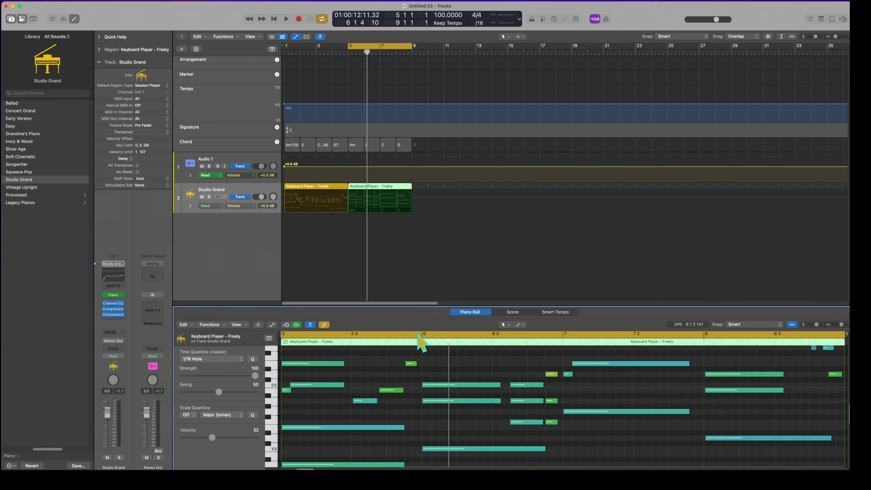
scroll(509, 390, "up", 3)
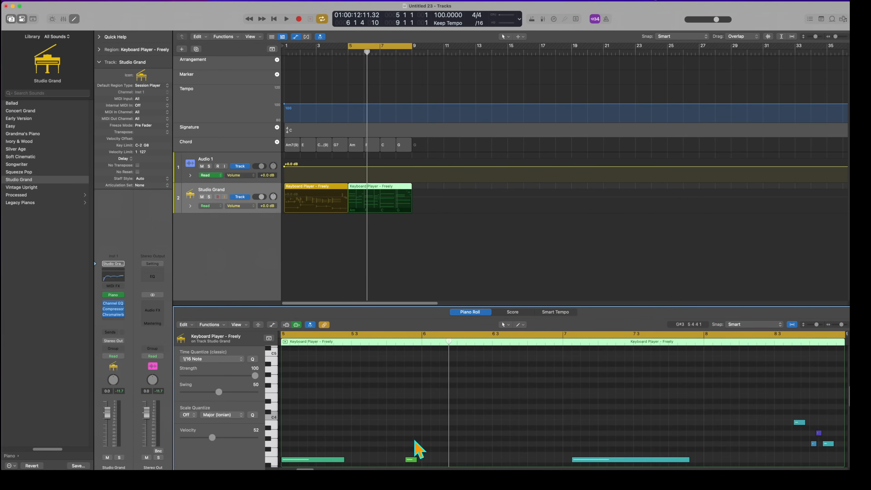
scroll(419, 447, "down", 2)
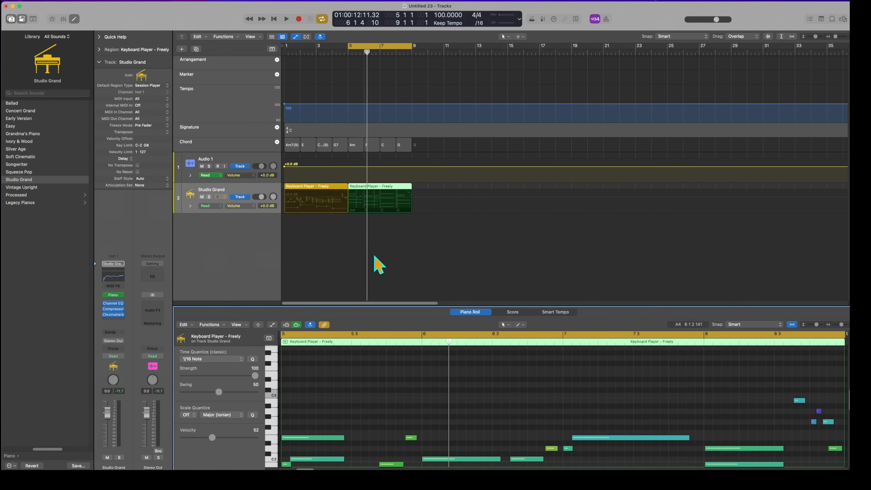
- Deselect the MIDI region and hide the track automation
left_click(385, 255)
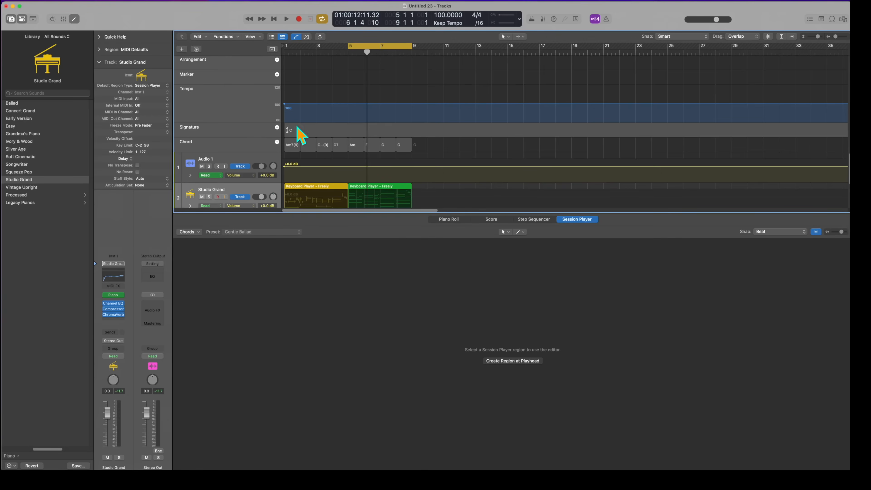
key("a")
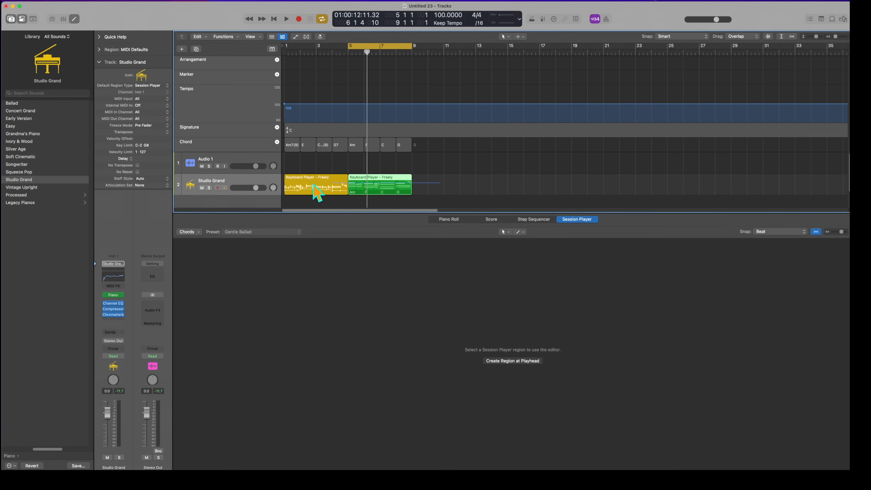
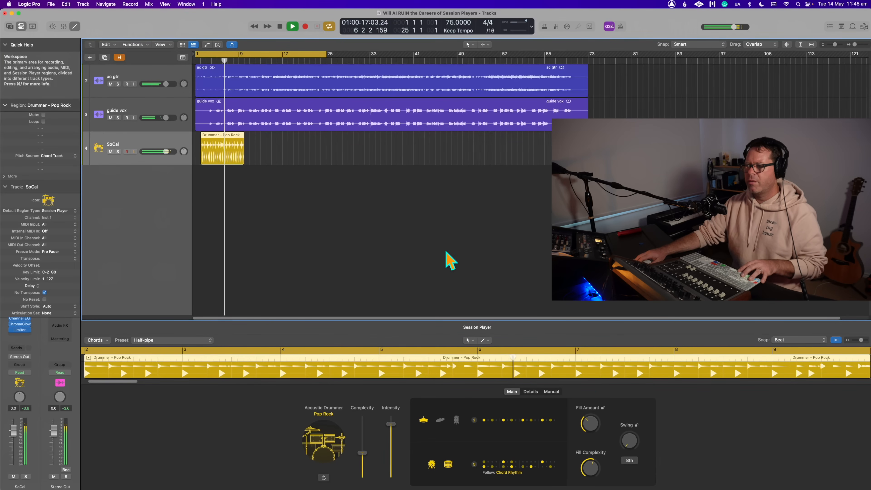
- Examine the Pop Rock Drummer region's Main, Details and Manual settings
left_click(627, 304)
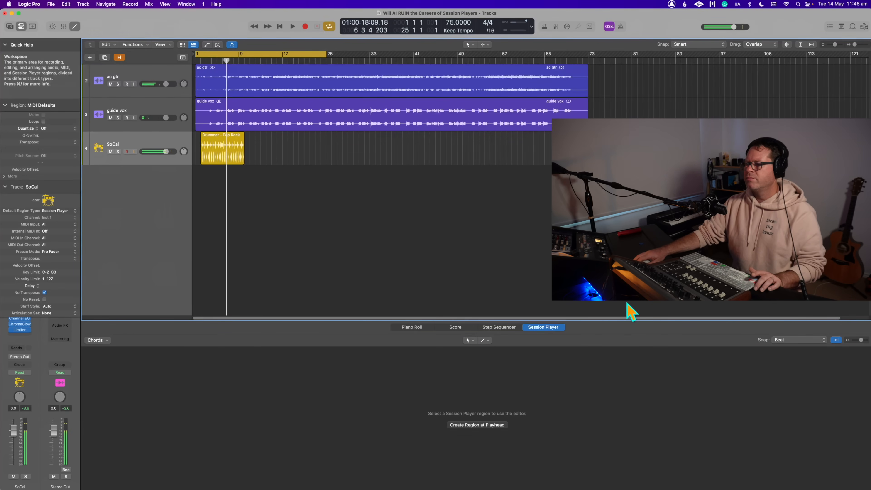
left_click(236, 155)
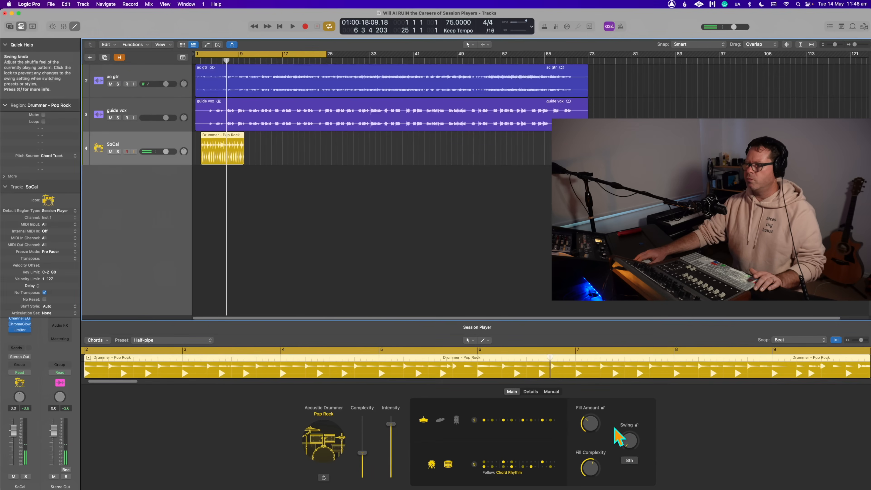
left_click(531, 391)
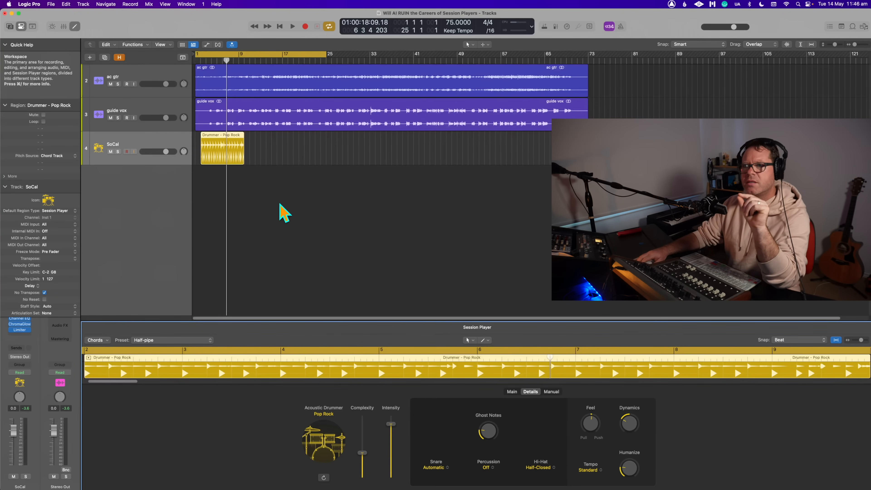
left_click(253, 180)
left_click(241, 159)
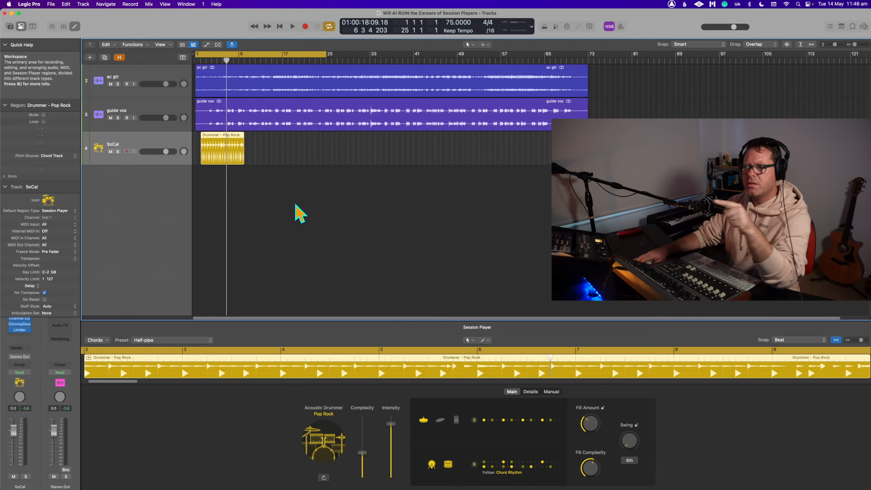
left_click(549, 392)
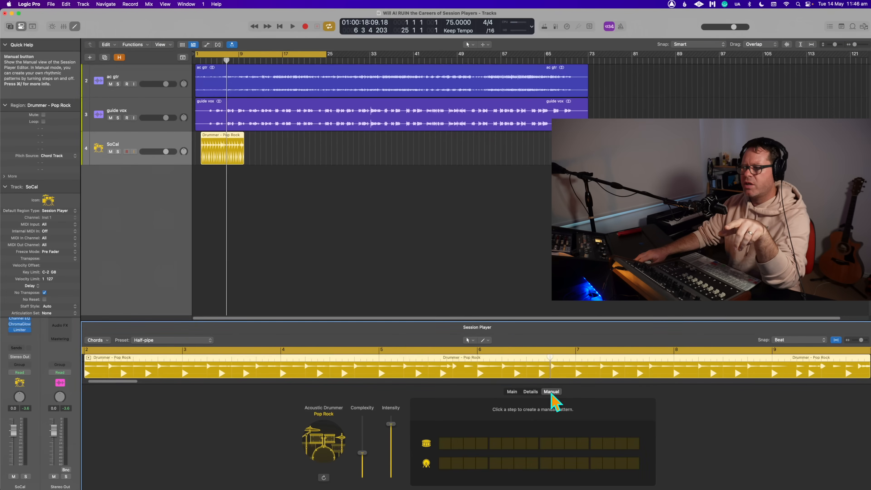
left_click(530, 392)
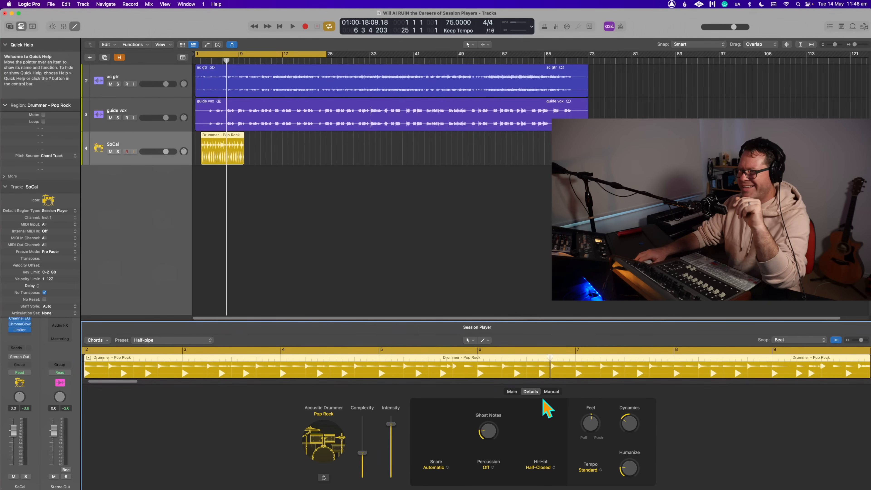
left_click(512, 392)
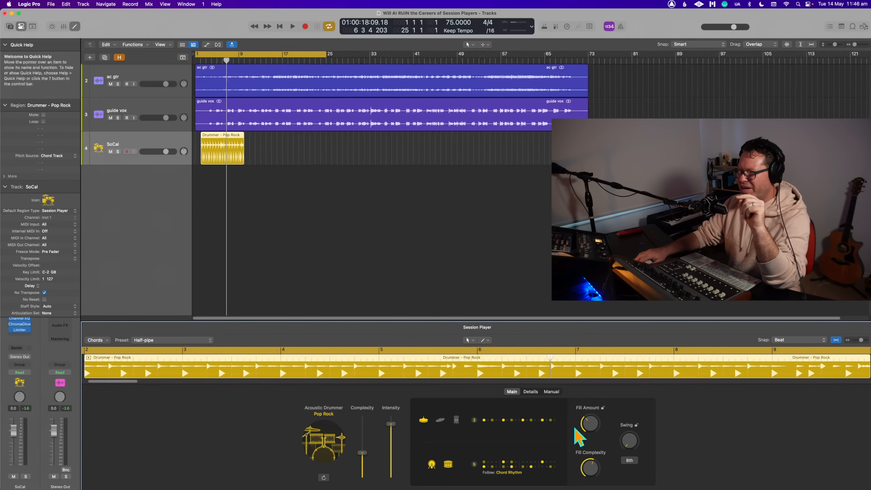
- Set the Drummer region's kick and snare pattern to follow the rhythm of the ac gtr track and play the project
left_click(516, 472)
left_click(558, 443)
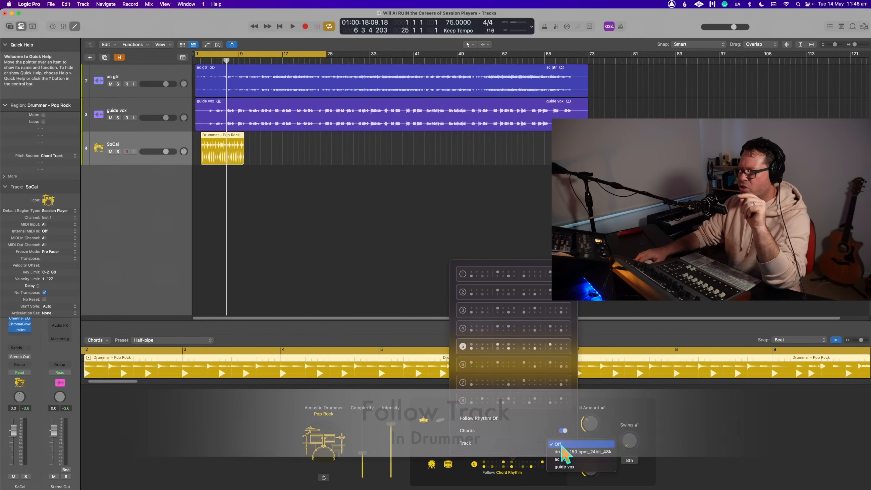
left_click(572, 460)
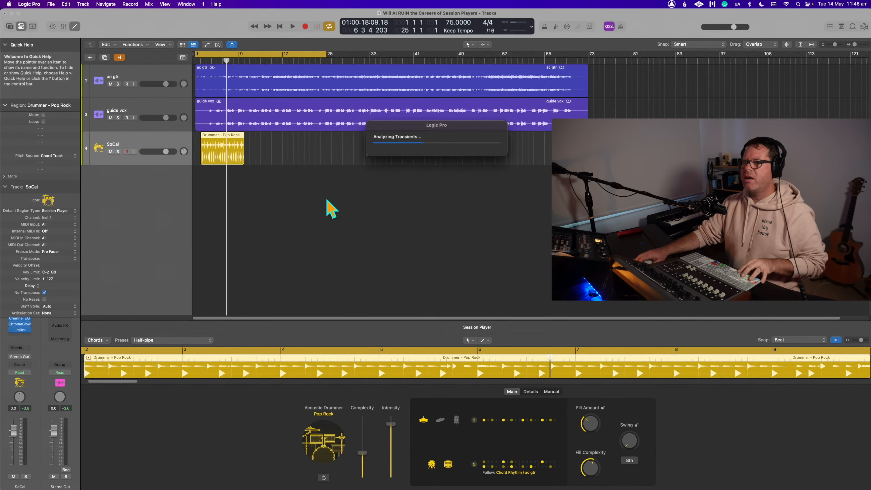
left_click(330, 210)
key("space")
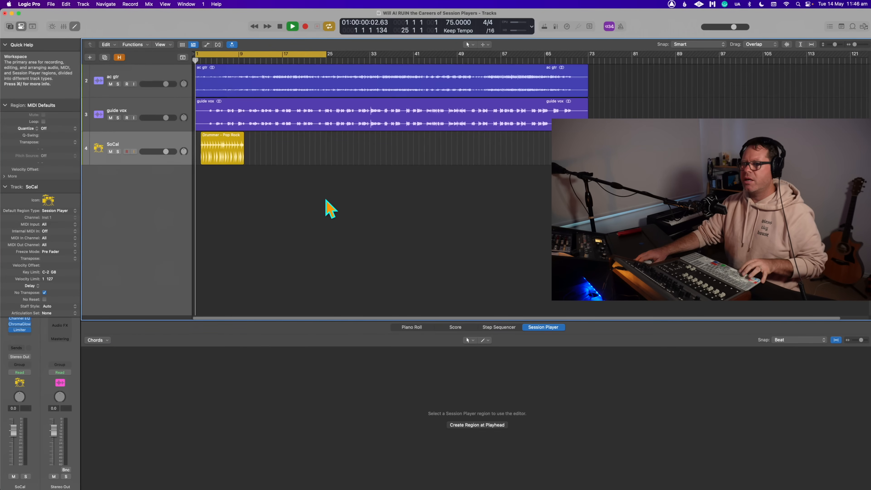
- Start the cycle area at bar 2 and play the Drummer region with the guitar
left_click_drag(195, 54, 202, 55)
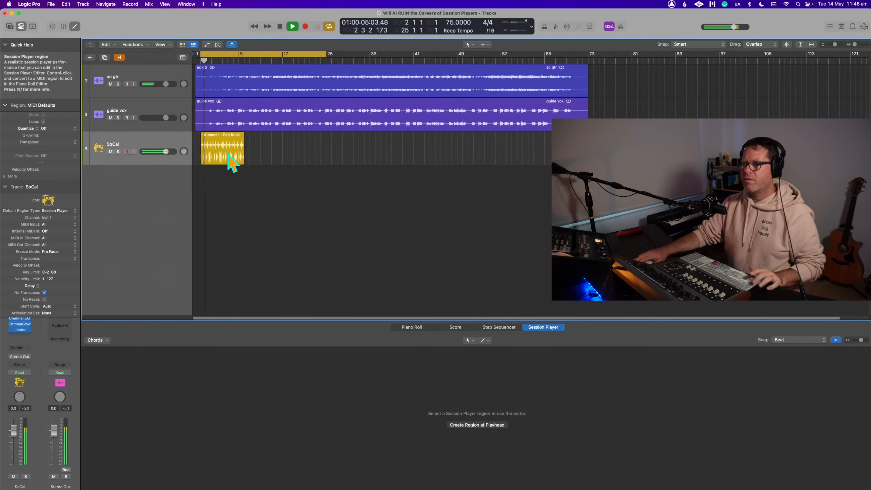
key("super+Right")
key("super+Right")
key("super+Right")
key("super+Right")
key("super+Right")
key("super+Right")
key("super+Right")
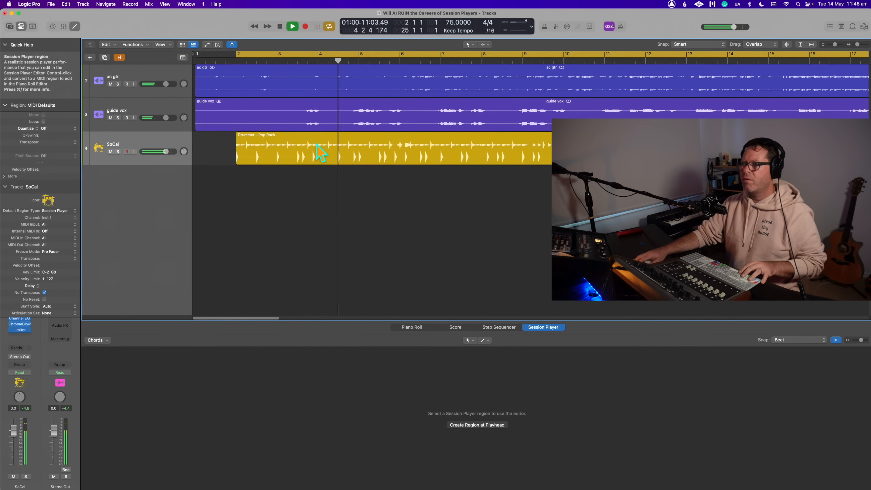
key("space")
- Shift the ac gtr and guide vox regions about half a bar later and play them against the drums
left_click_drag(245, 212, 311, 90)
left_click_drag(317, 150, 287, 146)
left_click(286, 187)
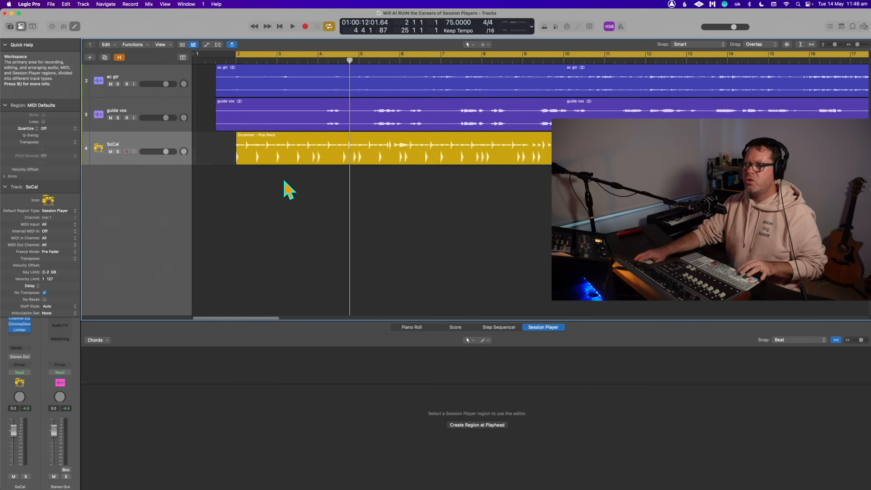
key("space")
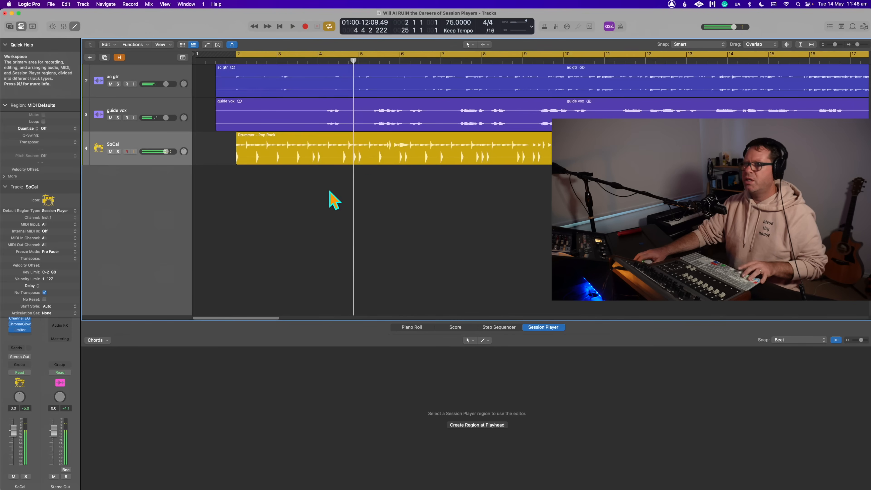
- Set the project tempo to 150 BPM
double_click(449, 21)
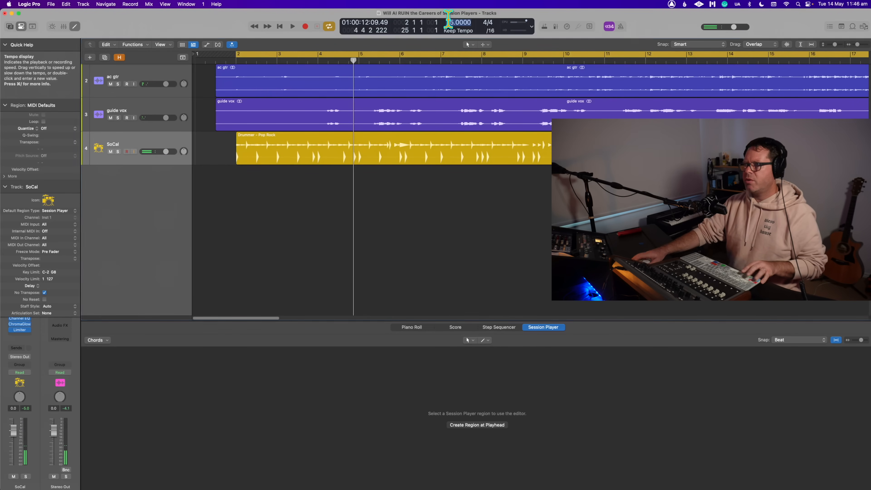
type("150")
key("Return")
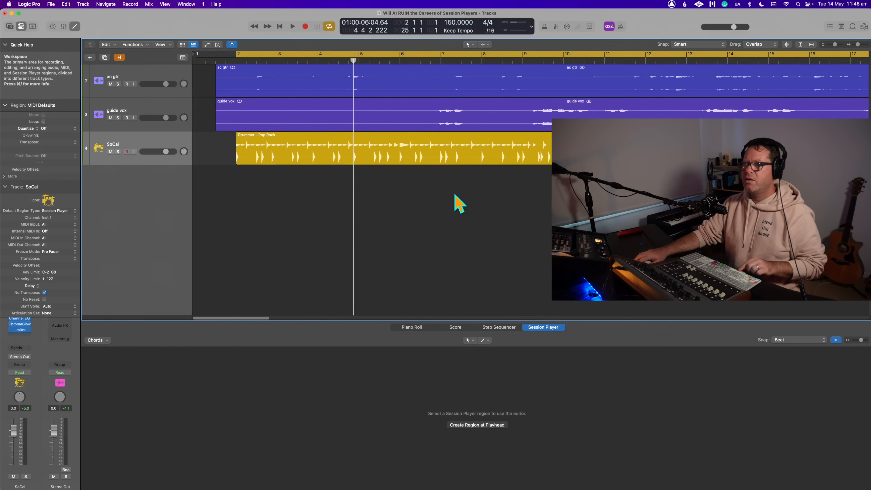
- Shift the audio and Drummer regions half a bar earlier so the audio starts at bar 1, and play them
left_click_drag(308, 192, 275, 81)
left_click(338, 232)
key("space")
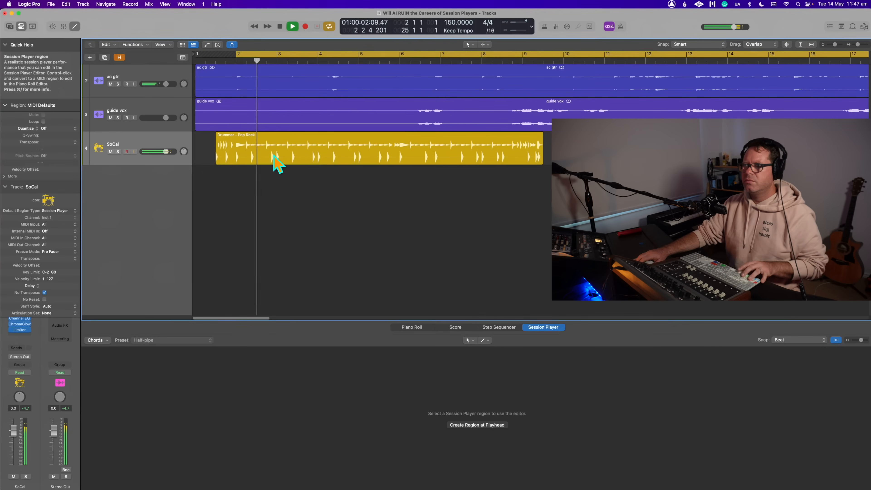
key("space")
- Move the Drummer region so it starts at bar 2 and play it against the guitar
left_click_drag(274, 155, 295, 156)
left_click(331, 217)
key("space")
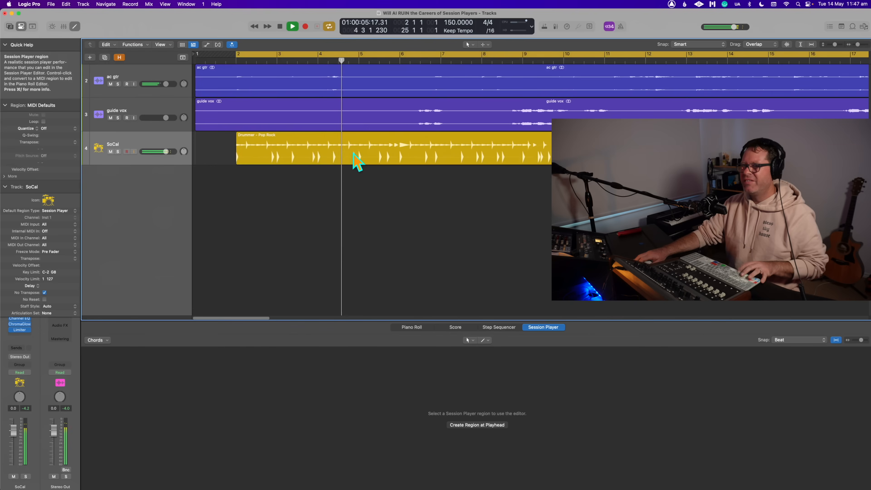
key("space")
left_click(356, 161)
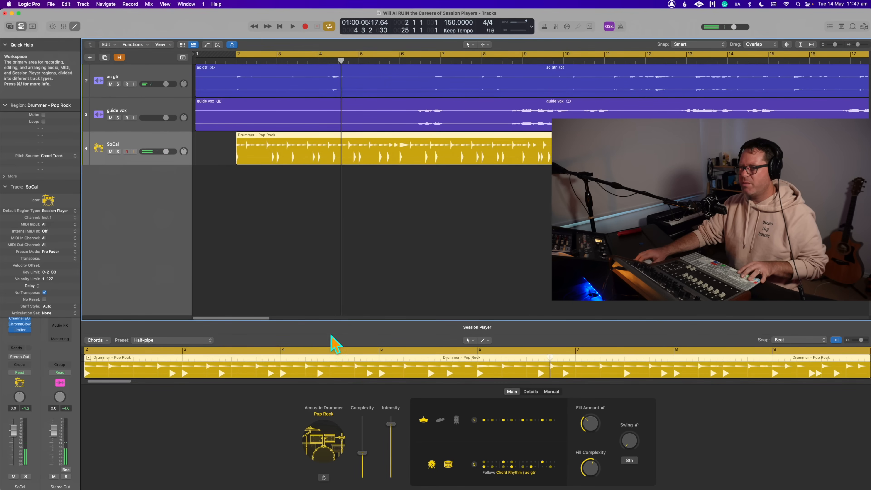
key("space")
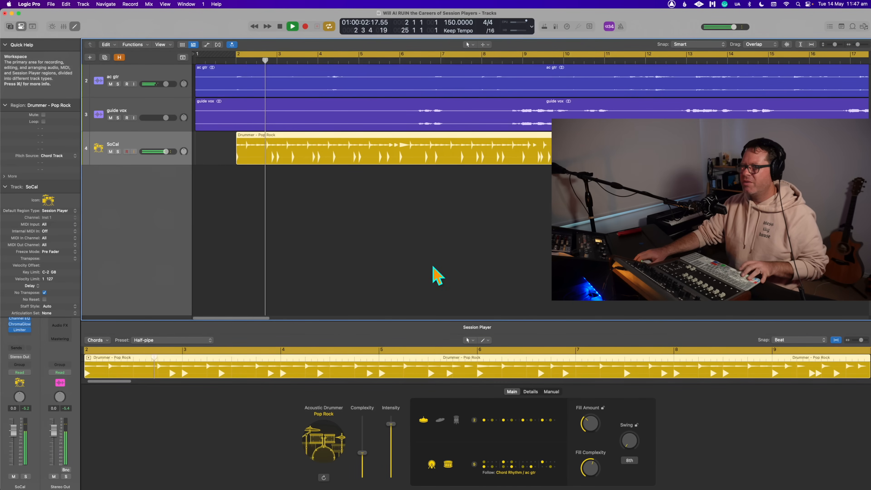
key("space")
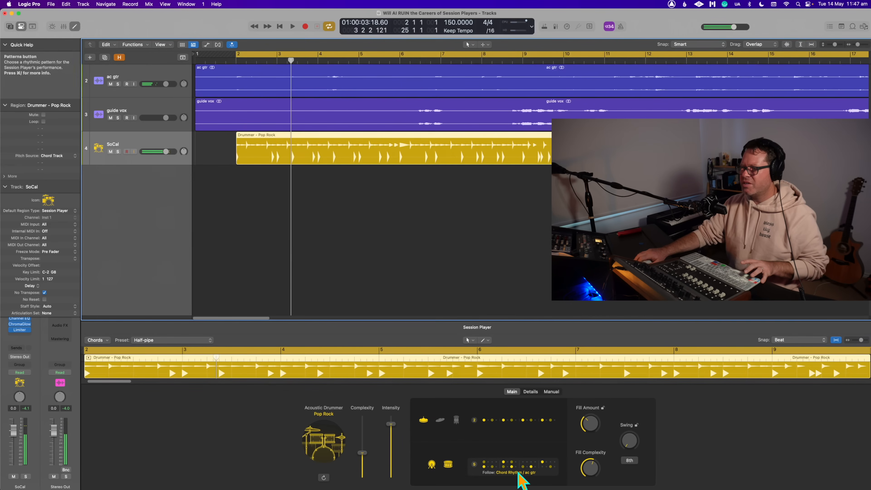
- Set the kick and snare pattern to follow the rhythm of the guide vox track
left_click(519, 473)
left_click(563, 443)
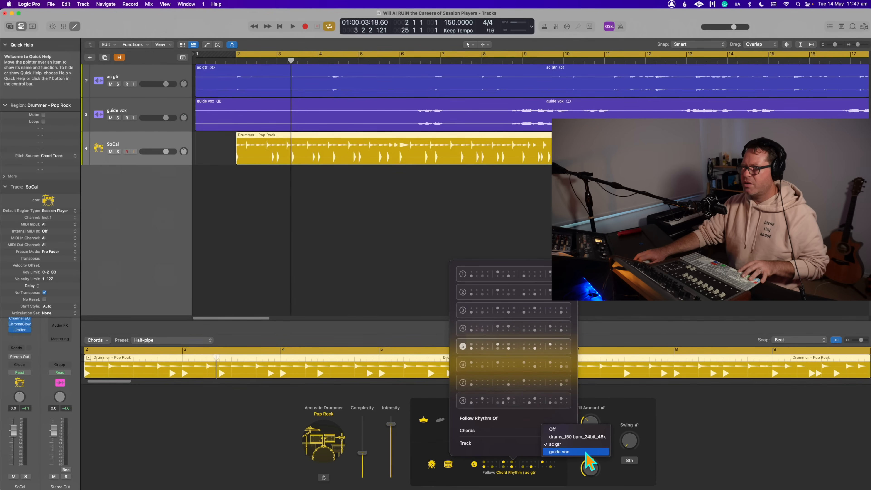
left_click(576, 452)
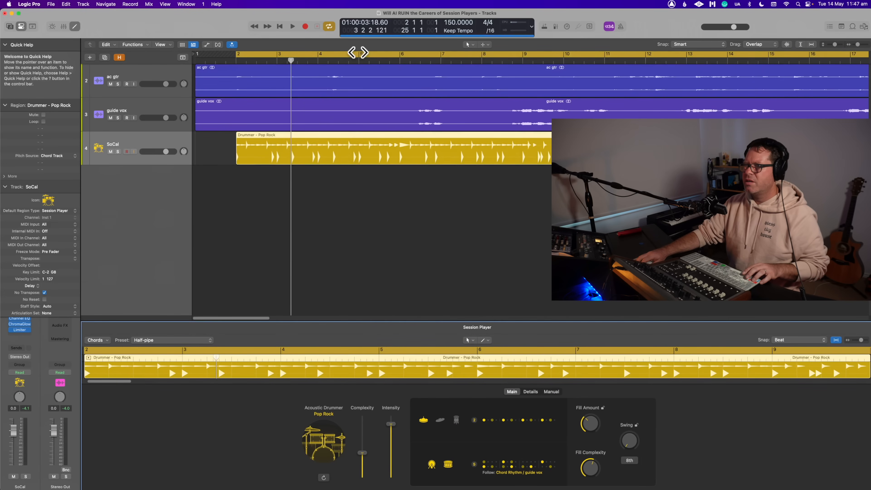
- Start the cycle area at bar 6 and play the drums with the guide vocal from there
left_click(395, 60)
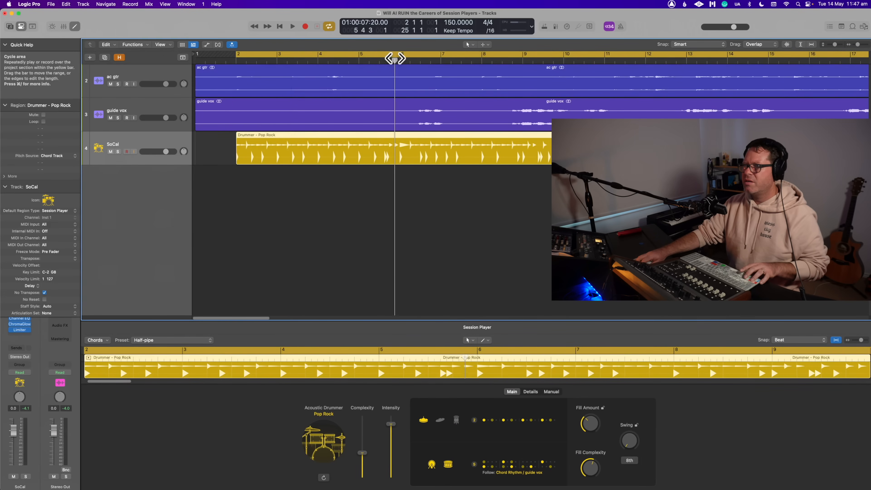
key("space")
left_click(400, 54, "shift")
key("Return")
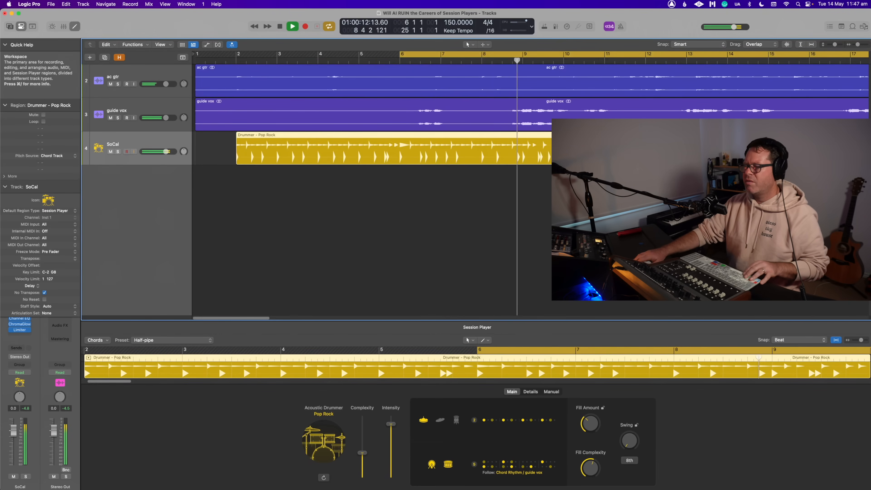
- Move the Drummer region so it starts at bar 6 and play it with the guide vocal
key("super+Left")
key("super+Left")
key("super+Left")
key("super+Left")
key("super+Left")
key("super+Left")
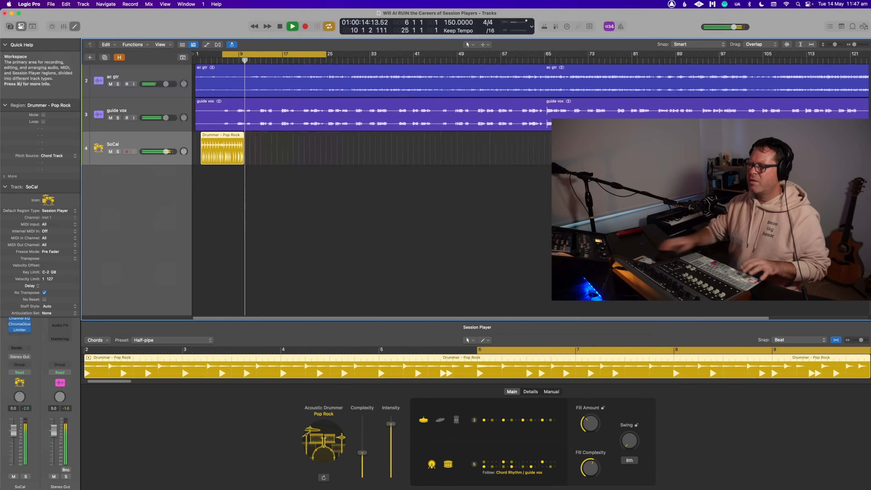
key("space")
left_click_drag(217, 147, 240, 147)
key("space")
- Set the drummer's fill amount to 16% and play the region
key("space")
left_click_drag(595, 418, 597, 426)
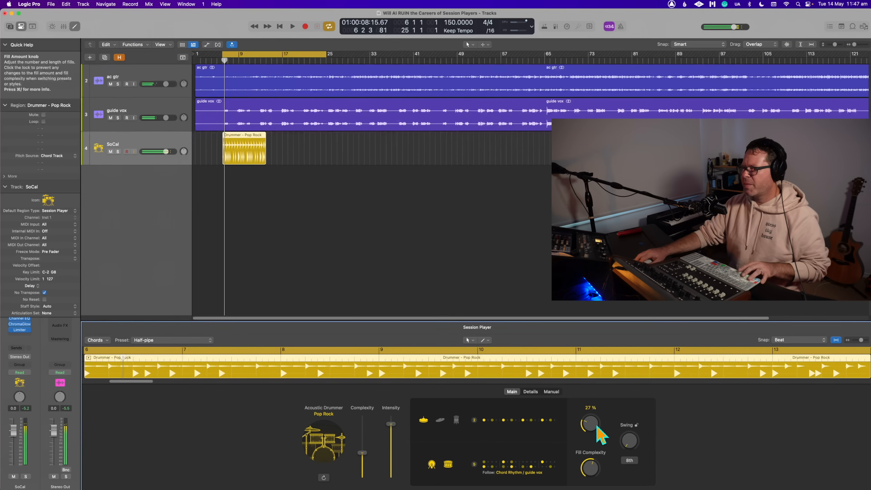
key("space")
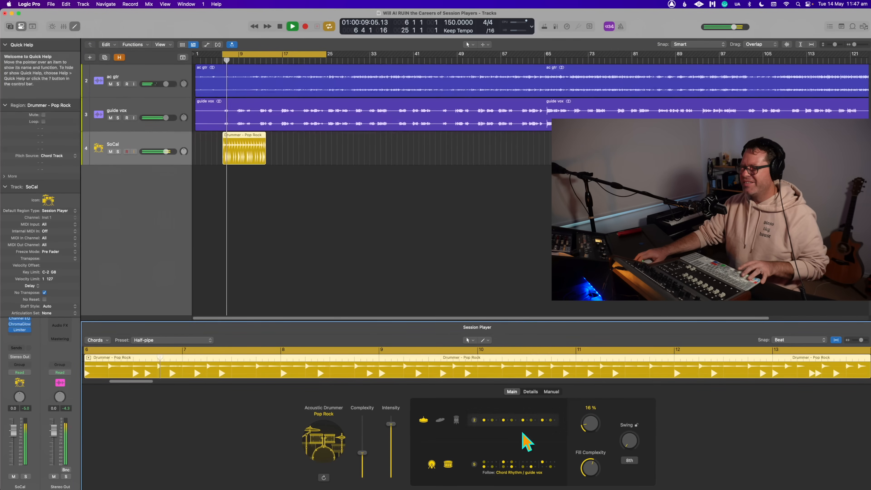
- Choose kick and snare pattern 7 for the Drummer region and play the result
left_click(506, 468)
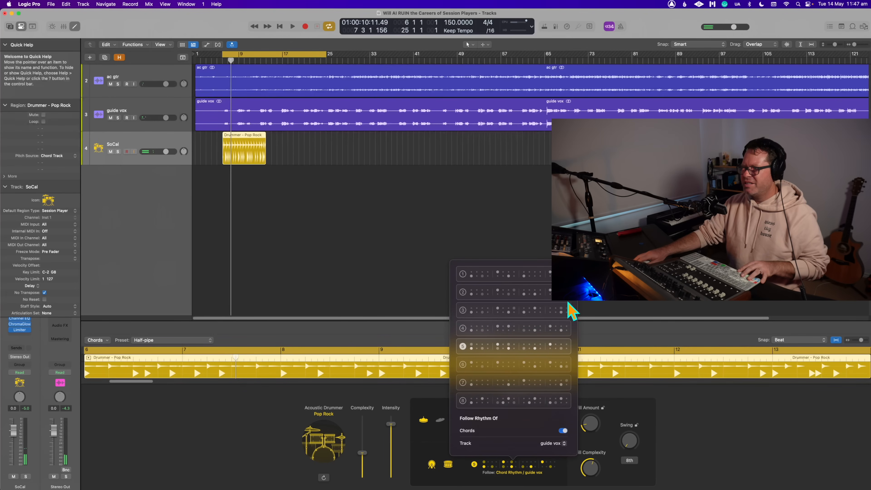
left_click(520, 383)
key("space")
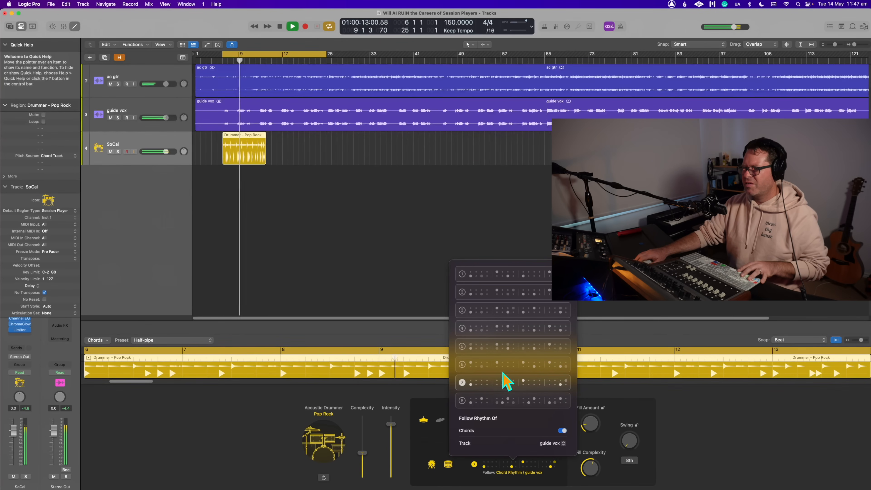
left_click(638, 290)
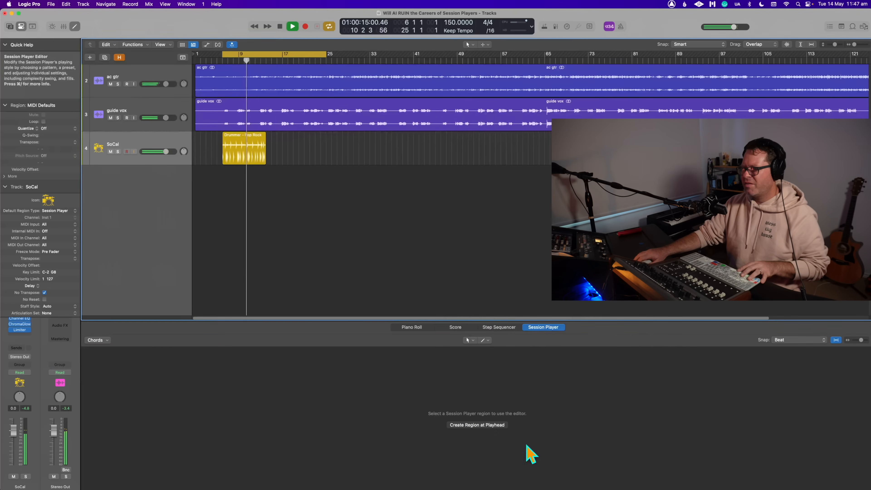
left_click(255, 152)
key("space")
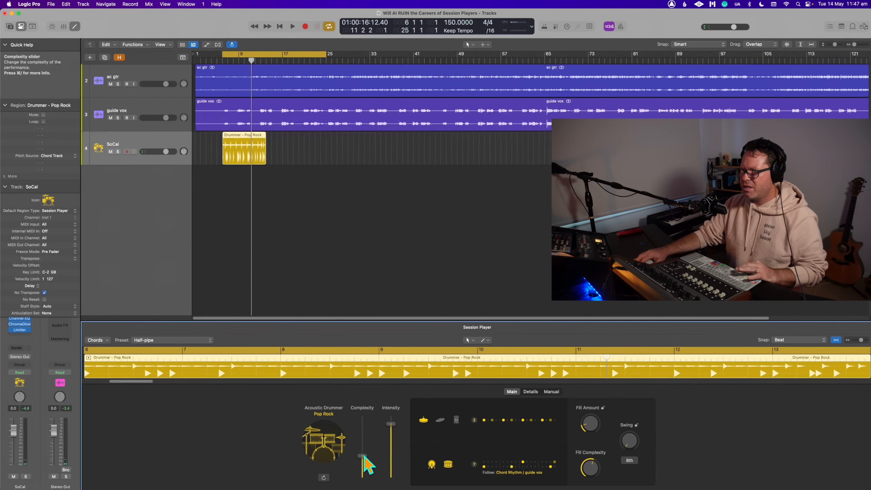
- Review the Drummer region's Details and Manual settings, and play it with the Details settings shown
left_click(535, 392)
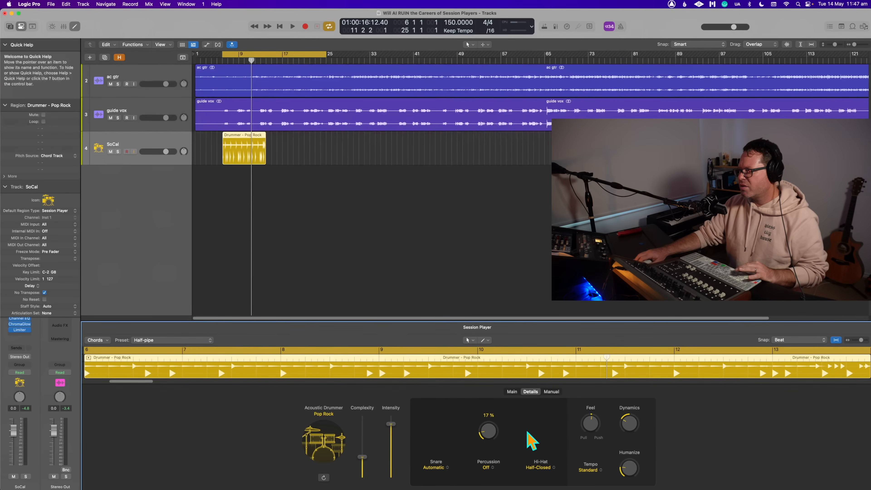
left_click(553, 392)
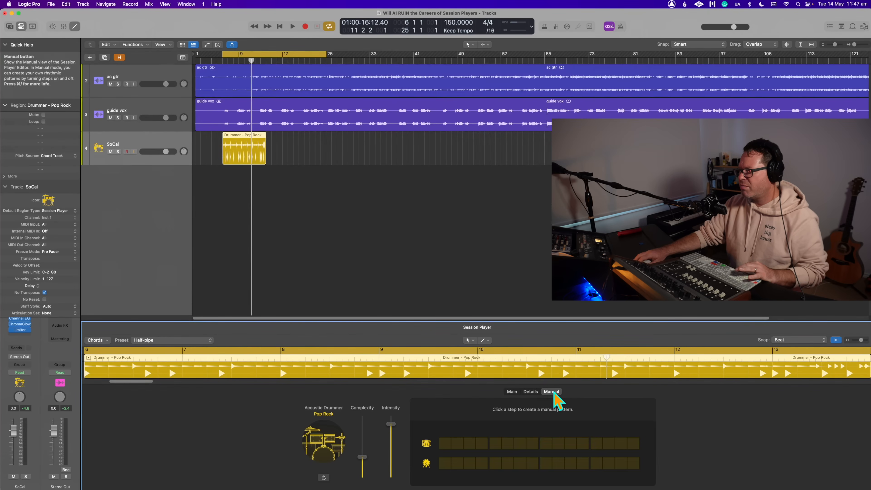
left_click(531, 393)
key("space")
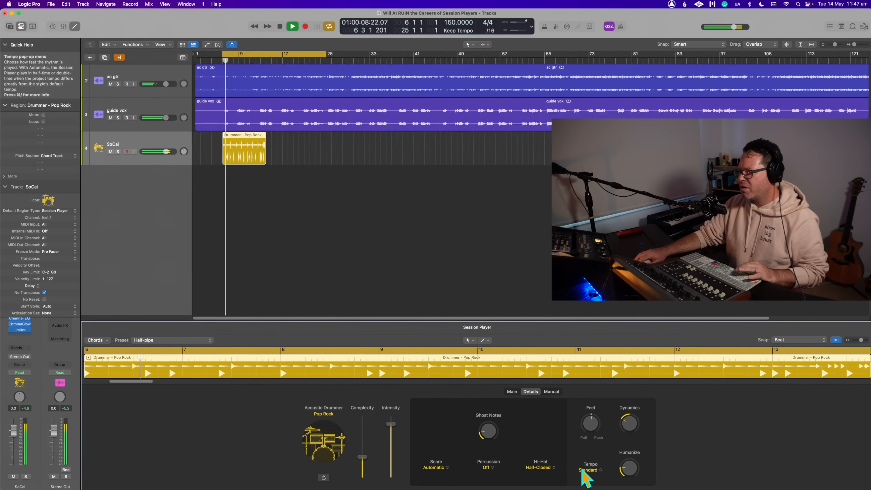
- Review the Drummer region's hi-hat options, ghost notes and dynamics in the Details settings during playback
left_click(551, 467)
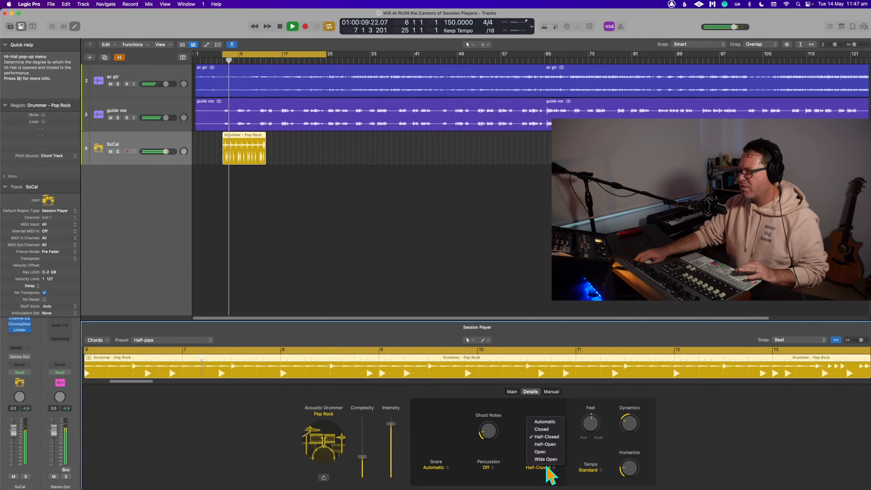
left_click(508, 433)
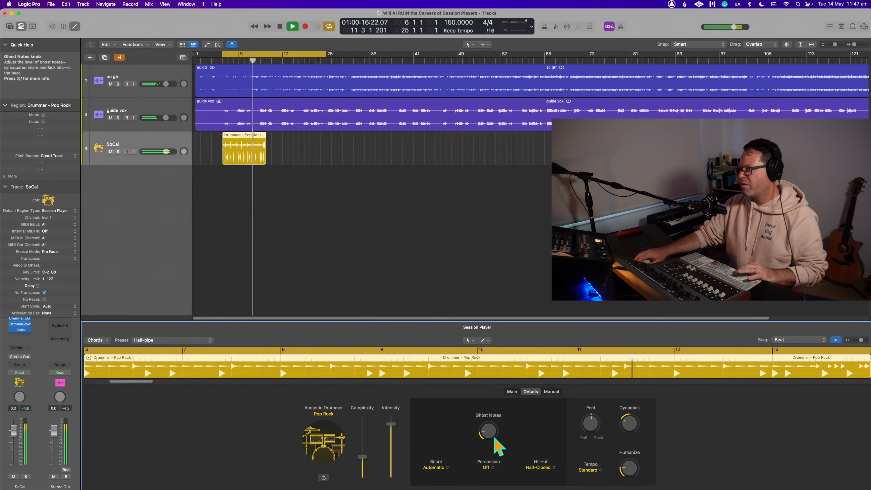
left_click_drag(490, 432, 489, 436)
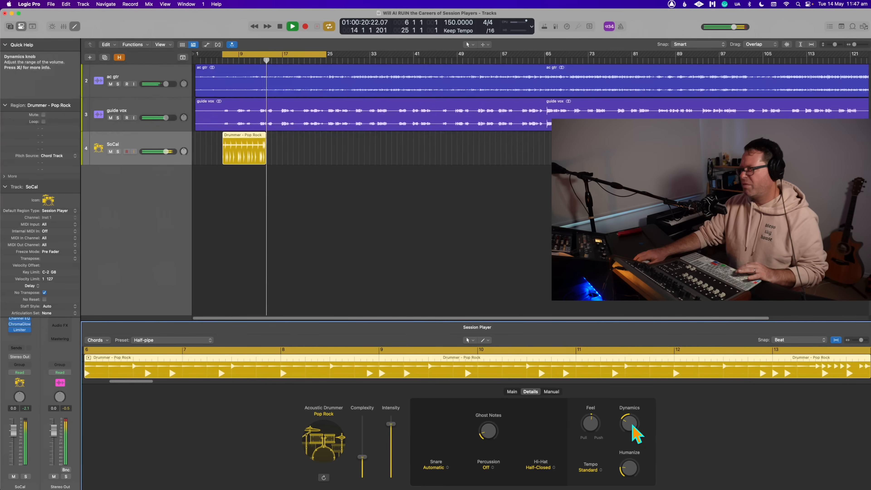
key("space")
left_click(334, 187)
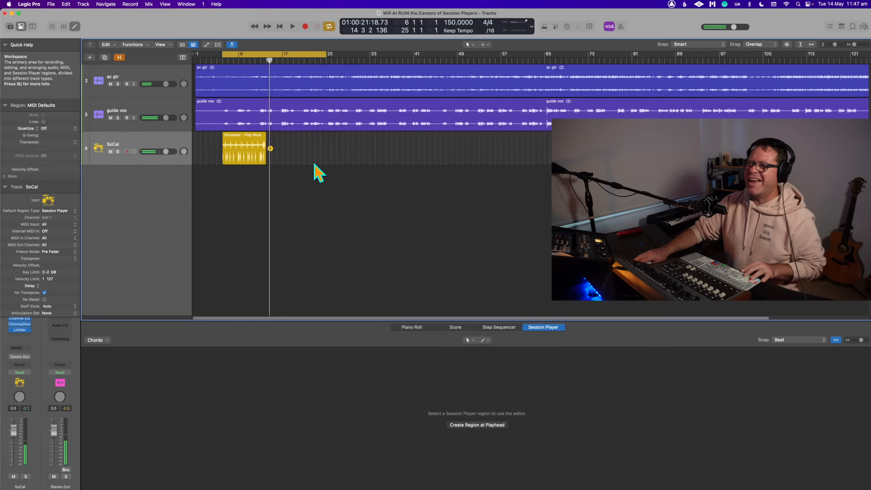
- Make the Drummer region's kick and snare pattern follow the rhythm of the ac gtr track and play the result
left_click(236, 149)
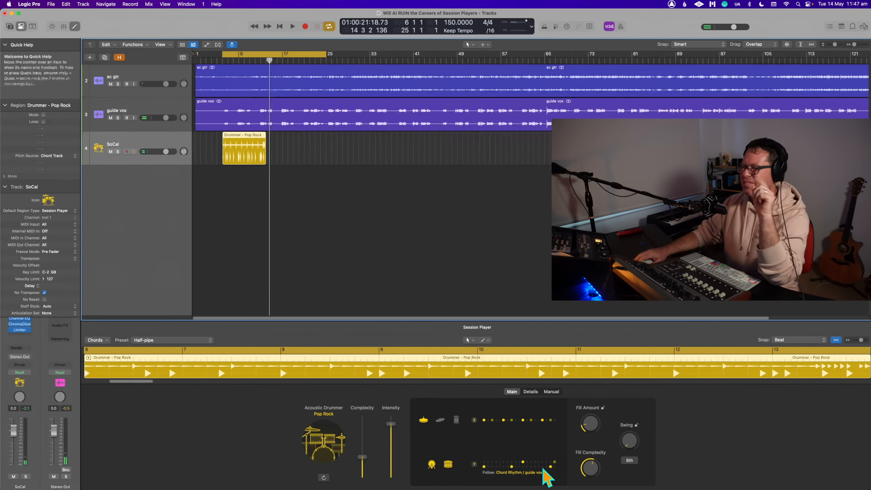
left_click(525, 473)
left_click(548, 443)
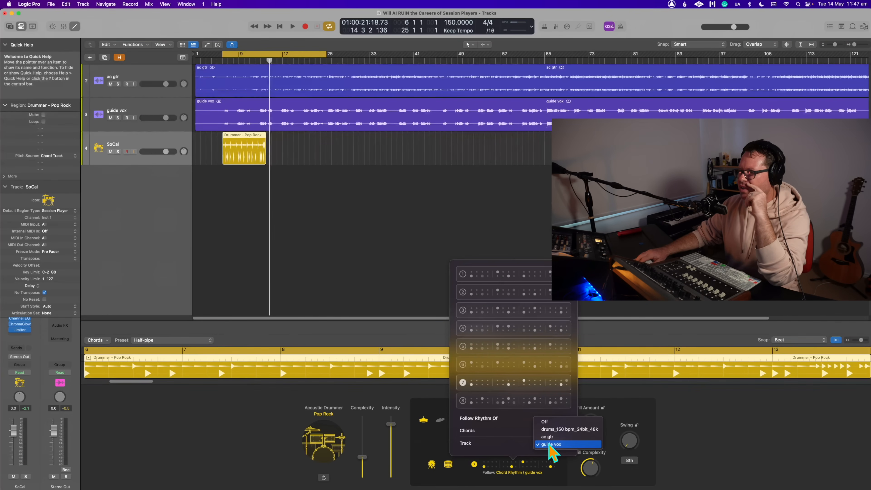
left_click(552, 430)
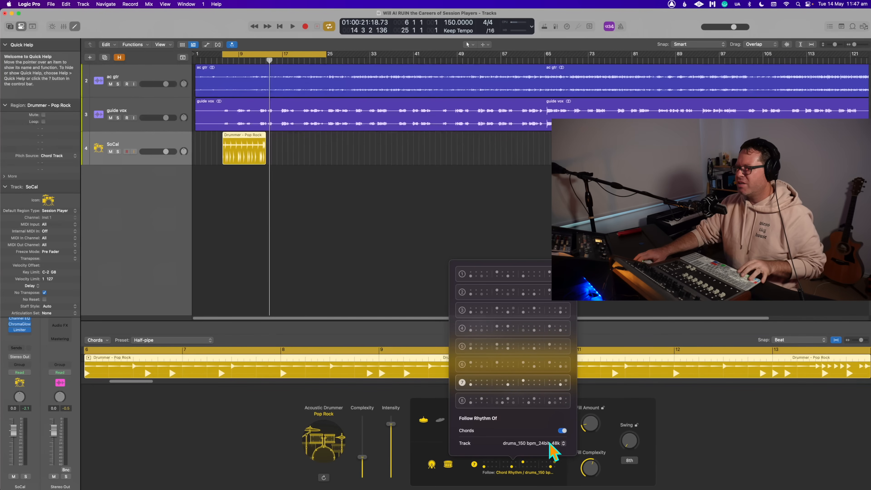
left_click(550, 469)
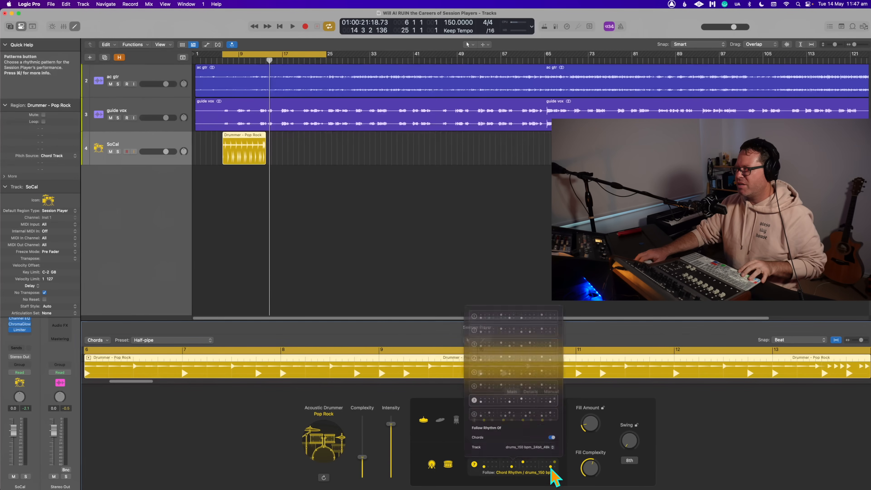
left_click(555, 443)
left_click(550, 453)
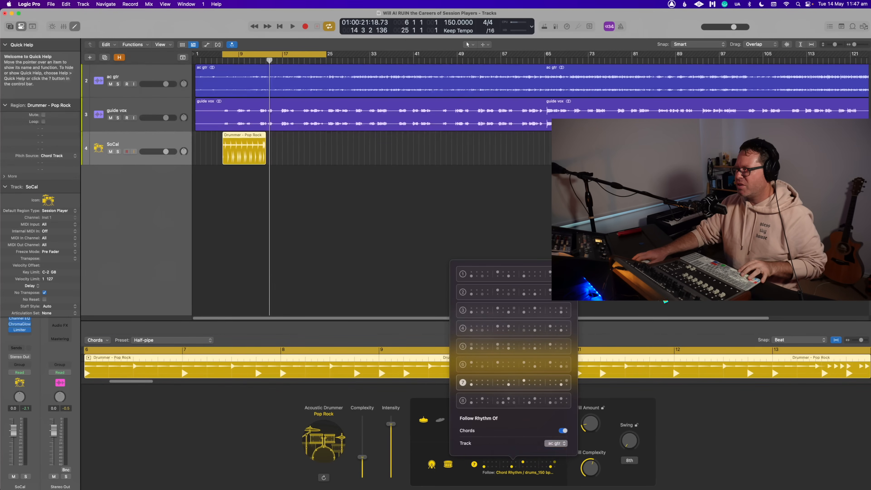
left_click(413, 259)
key("space")
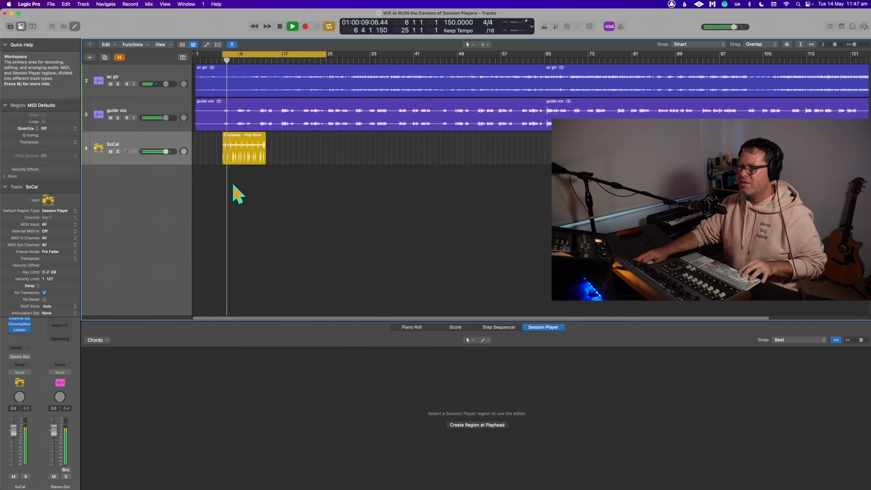
- Lower the Drummer region's complexity slightly and change the drummer's style to Pop Songwriter, playing it from the cycle start
left_click(248, 160)
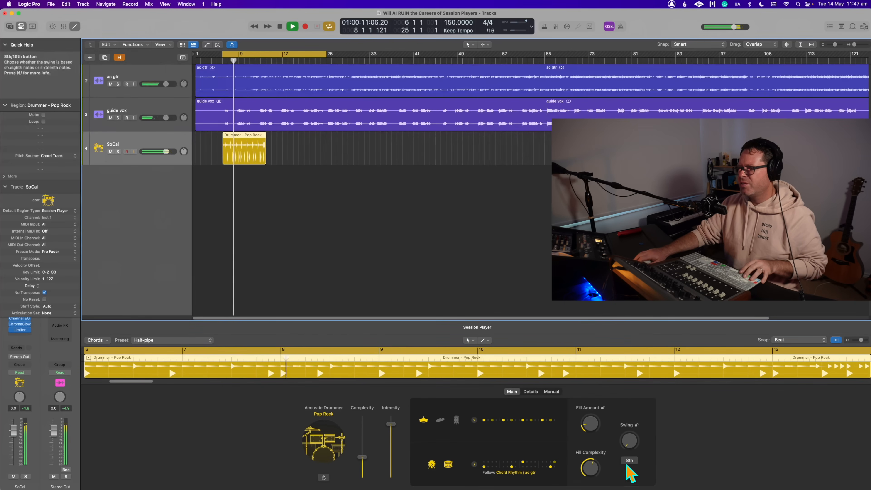
left_click_drag(366, 457, 366, 461)
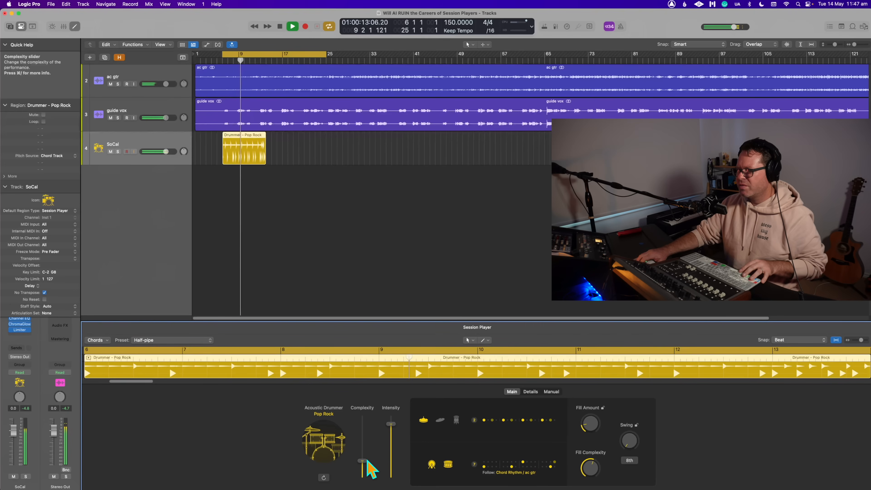
left_click(334, 449)
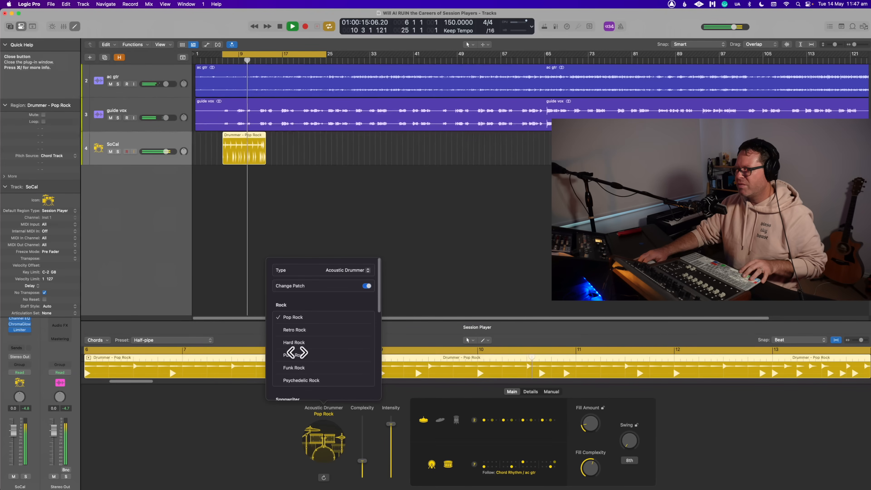
scroll(324, 338, "down", 3)
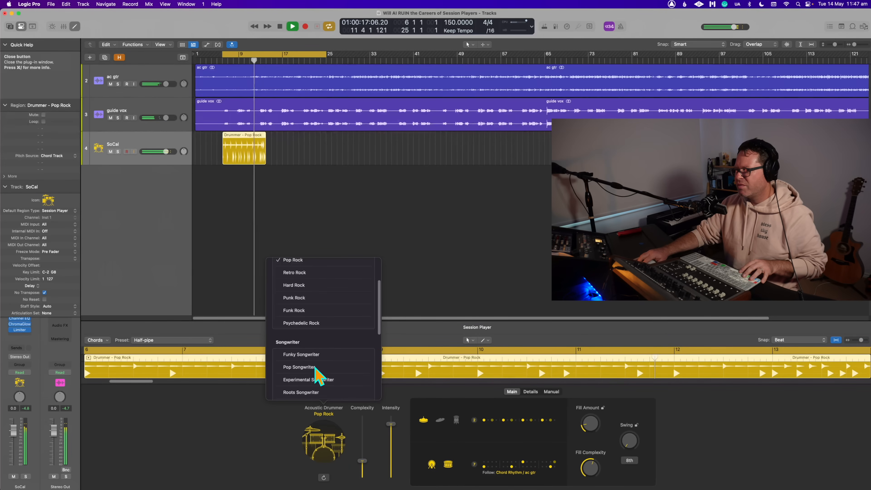
left_click(315, 367)
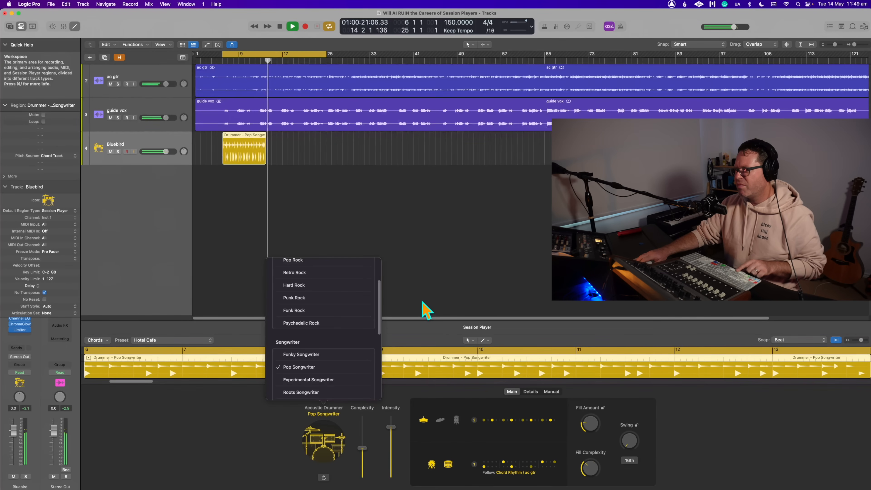
left_click(418, 255)
key("Return")
- Choose hi-hat pattern 1 for the Drummer region and play the result
left_click(239, 142)
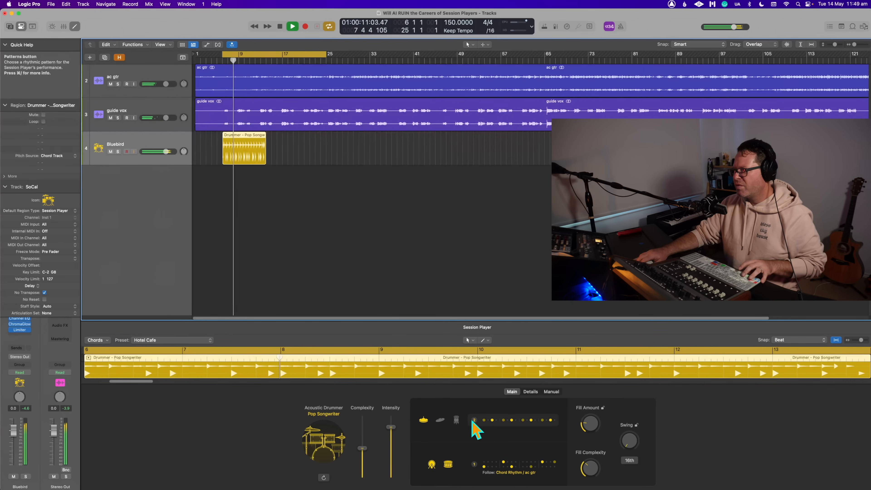
left_click(493, 421)
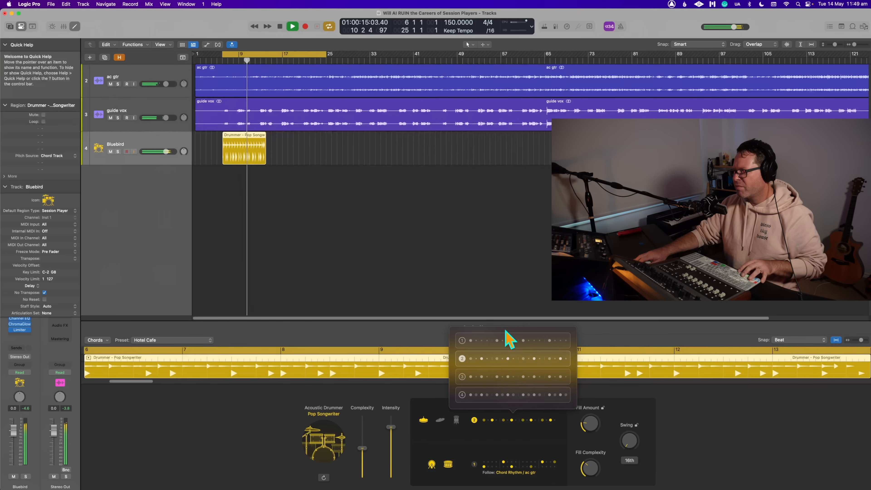
left_click(450, 278)
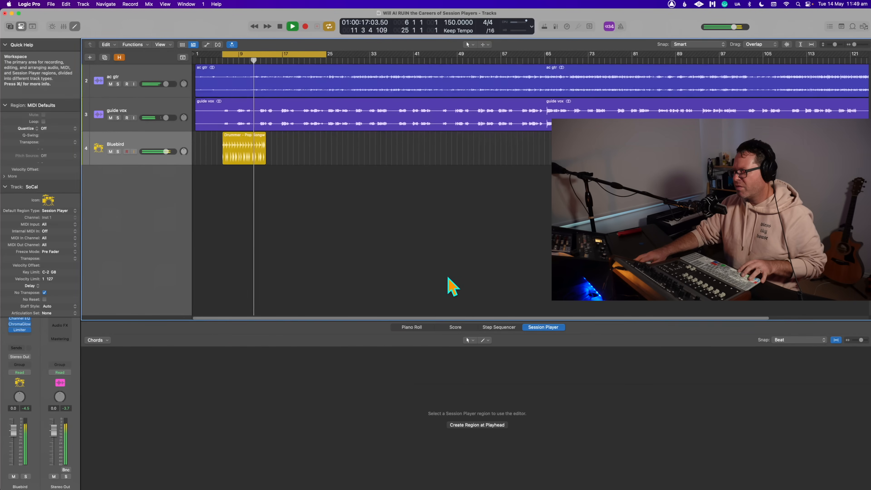
left_click(264, 160)
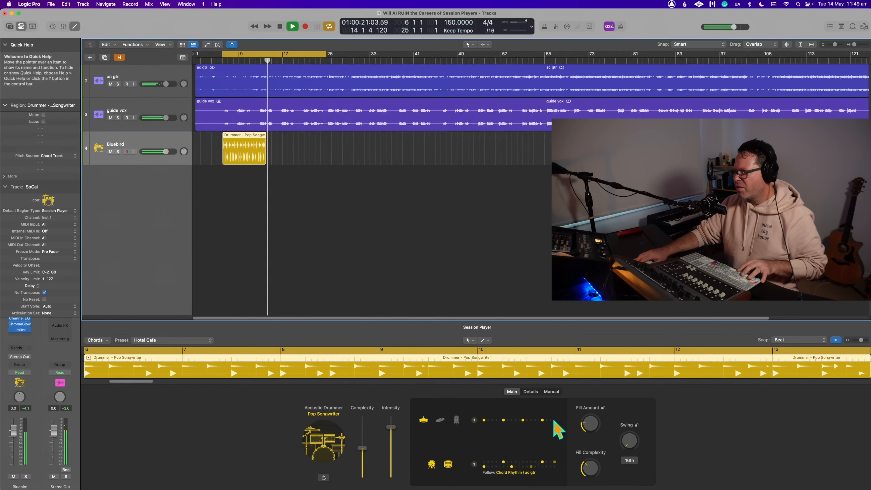
left_click(266, 204)
key("space")
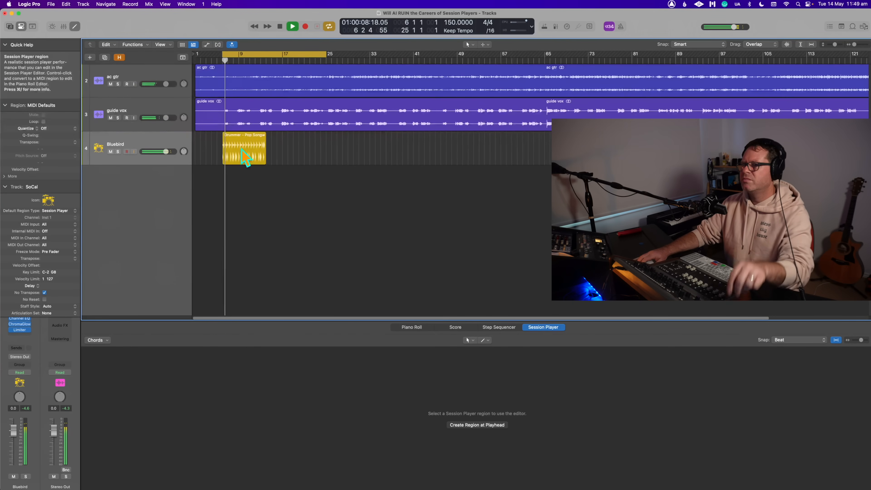
- Set the Pop Songwriter drummer's fill amount to 20% and stop playback
left_click(247, 159)
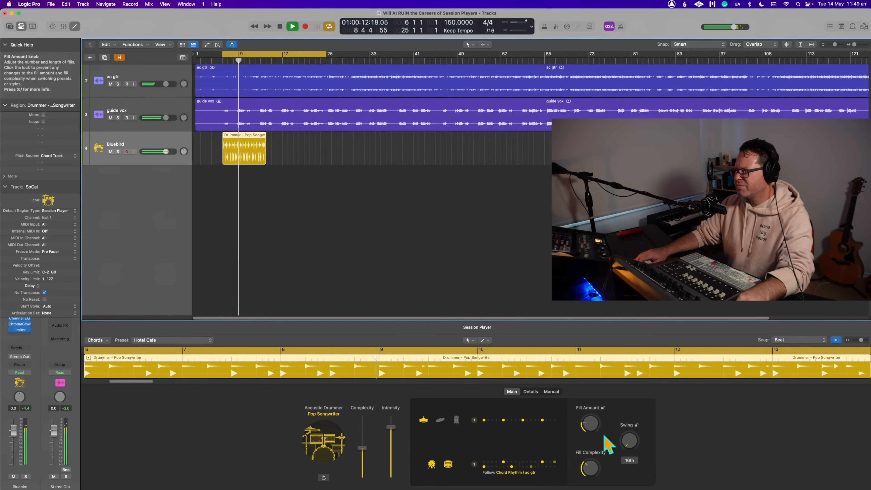
left_click_drag(586, 423, 588, 428)
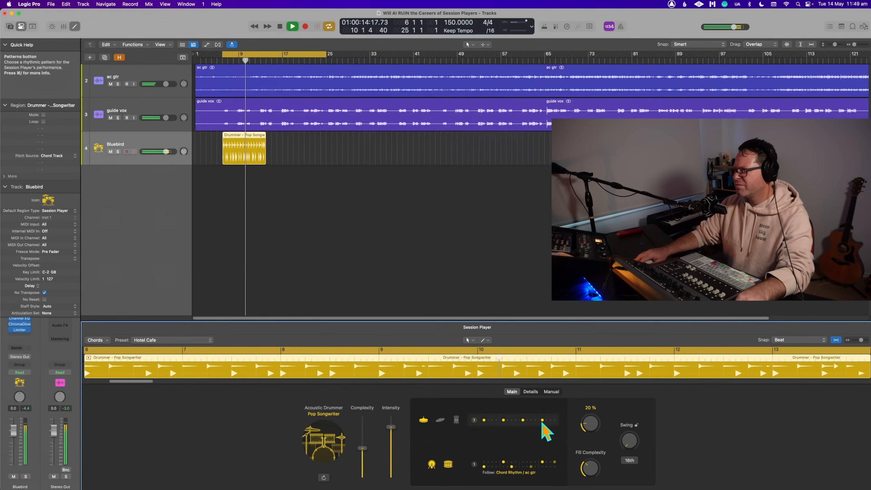
left_click(391, 243)
key("space")
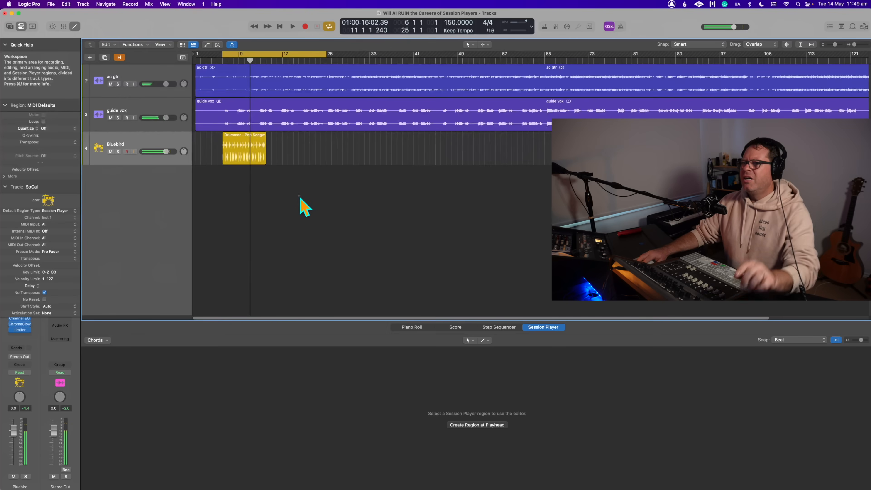
- Set the cycle area from bar 30 to bar 66, move the Drummer region to bar 30 and play it
left_click(238, 147)
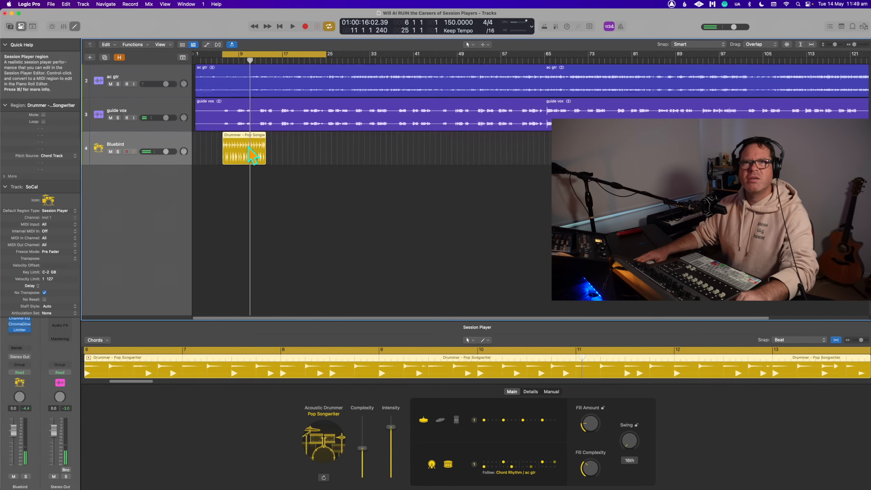
left_click(316, 172)
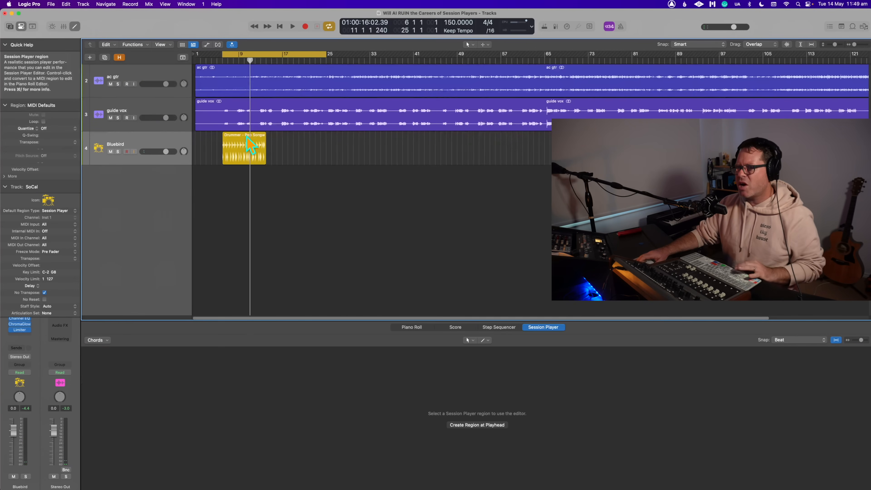
left_click(254, 147)
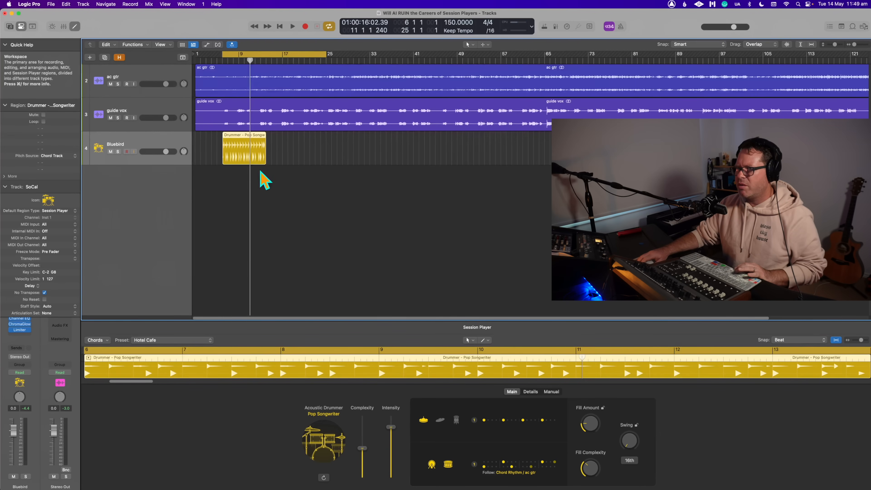
left_click_drag(354, 55, 550, 86)
left_click_drag(254, 148, 381, 152)
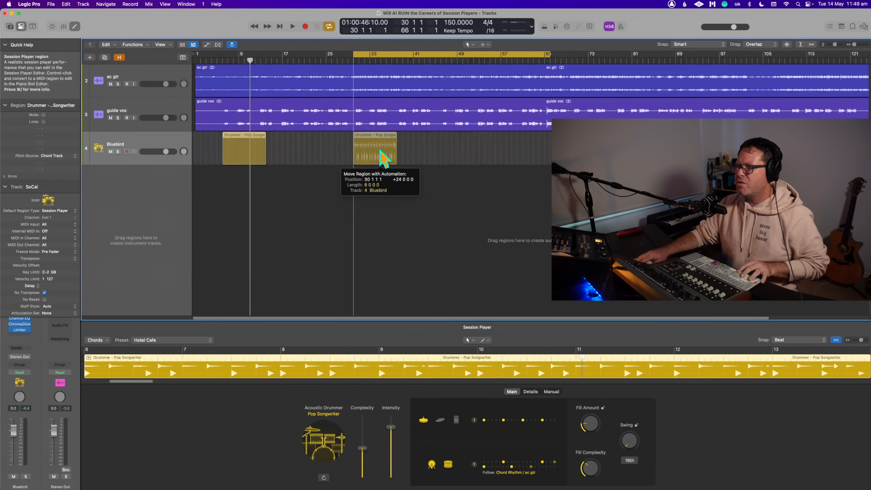
key("space")
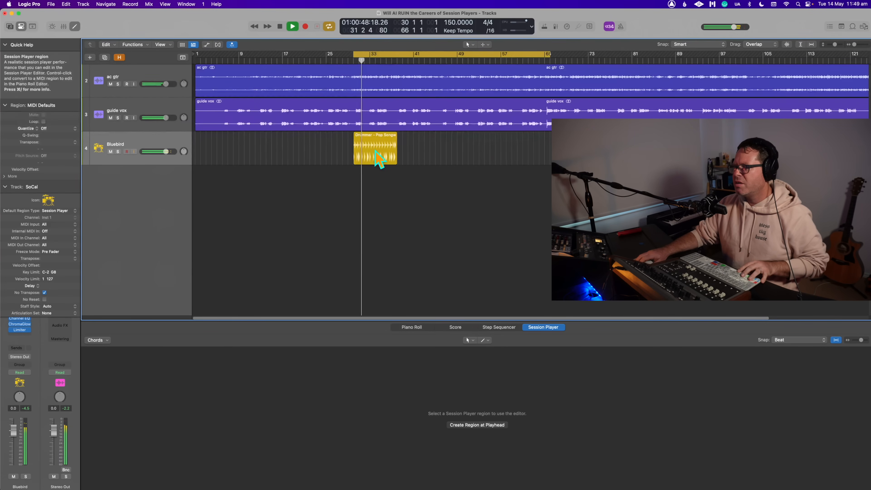
- Choose hi-hat pattern 3 for the Drummer region at bar 30 and stop playback
left_click(381, 160)
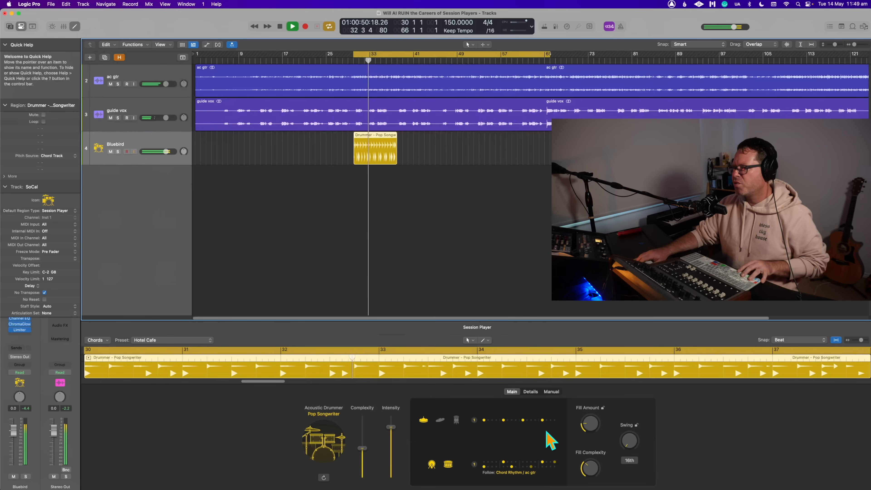
left_click(475, 423)
key("space")
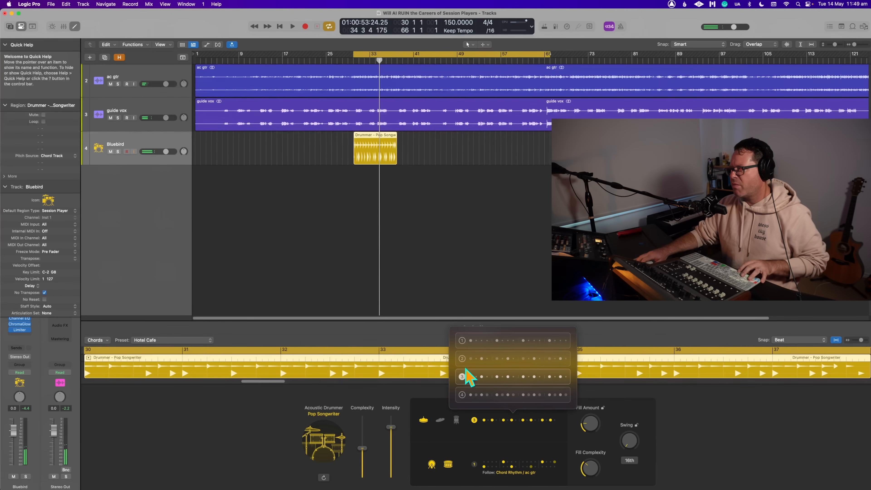
left_click(472, 259)
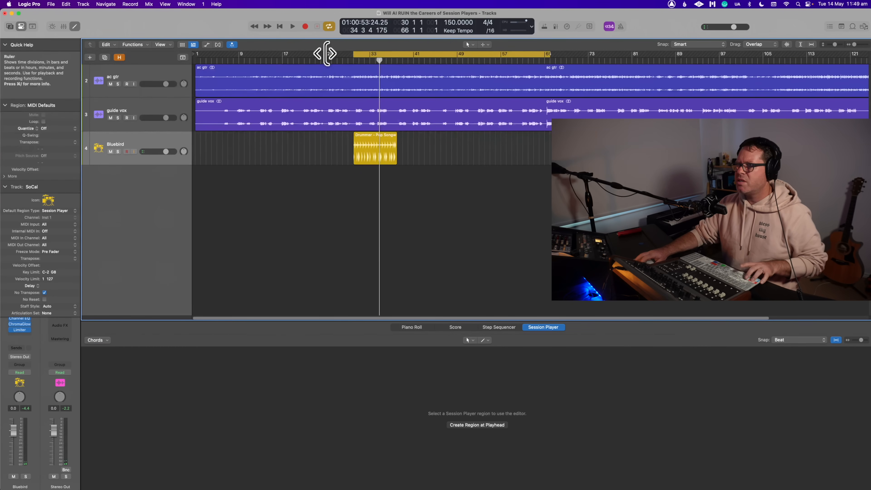
- Extend the start of the cycle area to bar 29 and play the section leading into the Drummer region
left_click_drag(326, 53, 328, 53)
key("space")
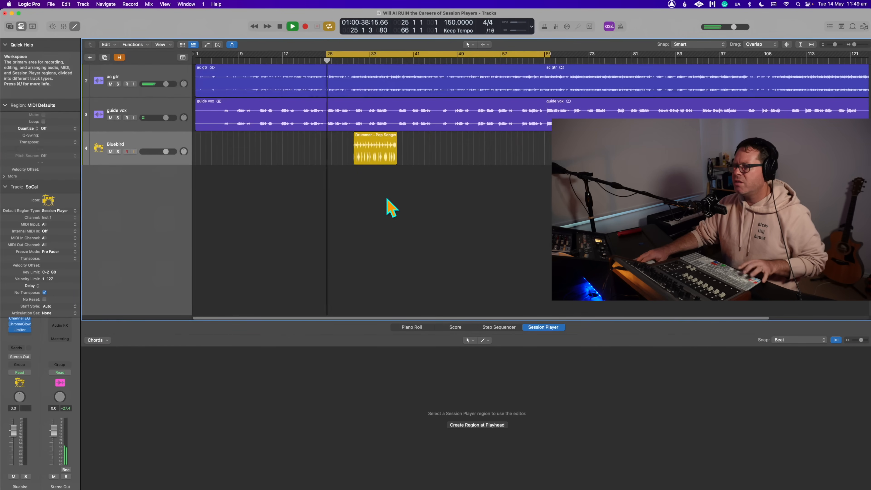
left_click(342, 55, "shift")
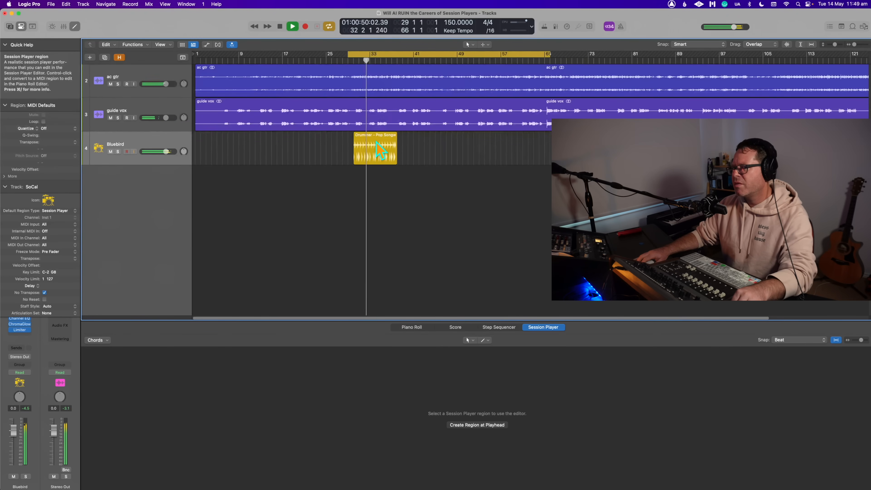
- Switch the Drummer region at bar 30 to the Pop Rock style and play the section from bar 29
left_click(381, 149)
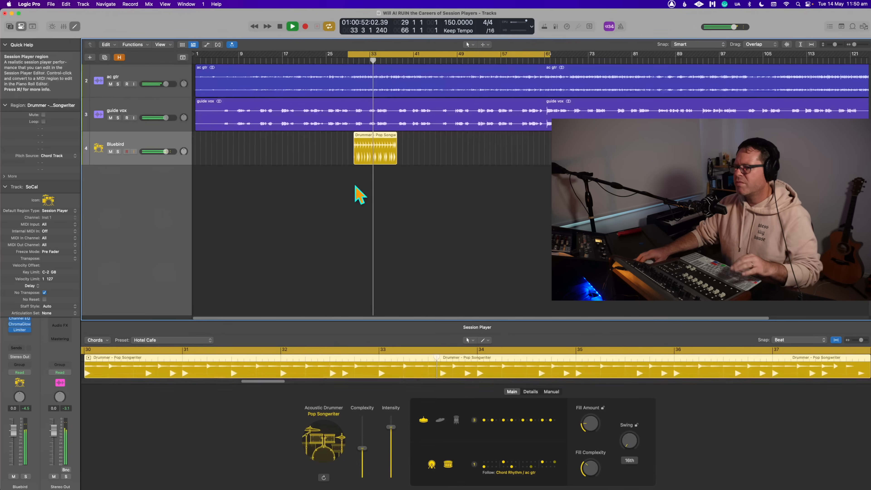
key("space")
left_click(324, 452)
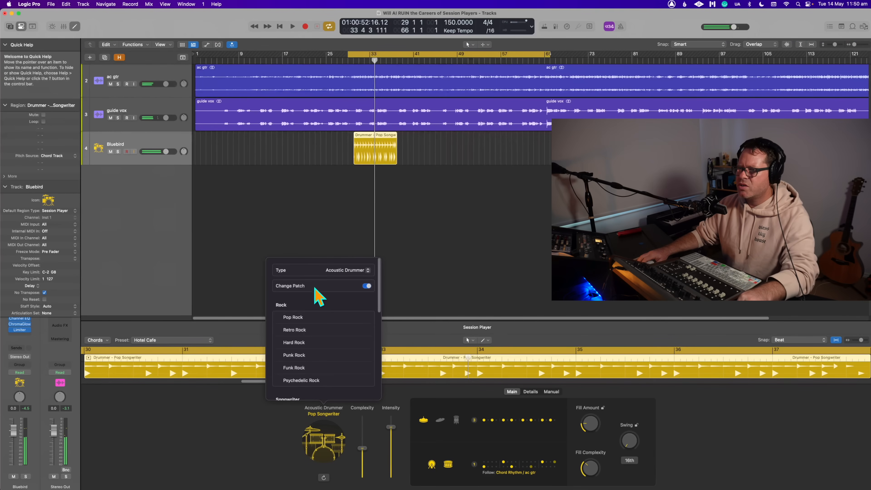
left_click(294, 317)
left_click(461, 246)
key("space")
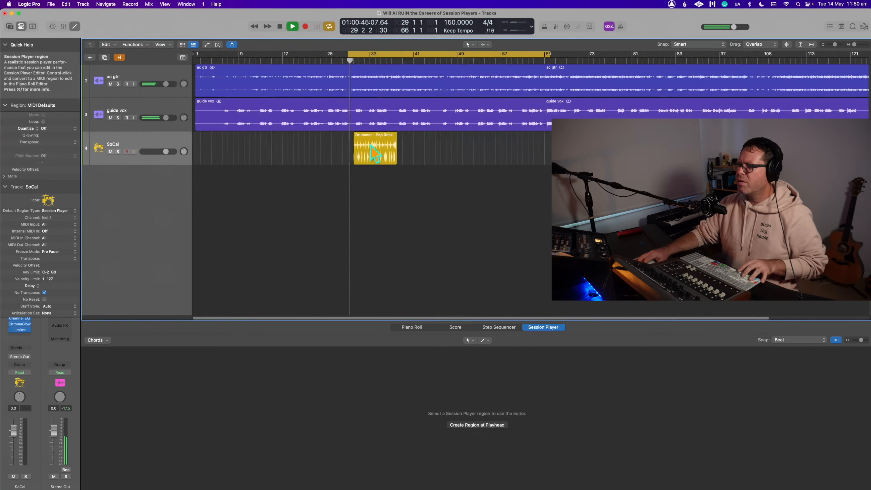
- Choose hi-hat pattern 1 for the Pop Rock Drummer region and restart playback from bar 29
left_click(377, 148)
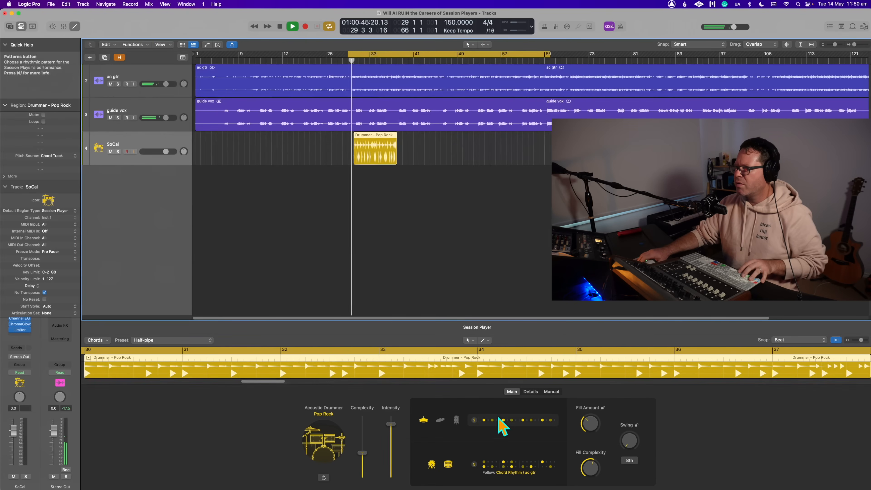
left_click(474, 423)
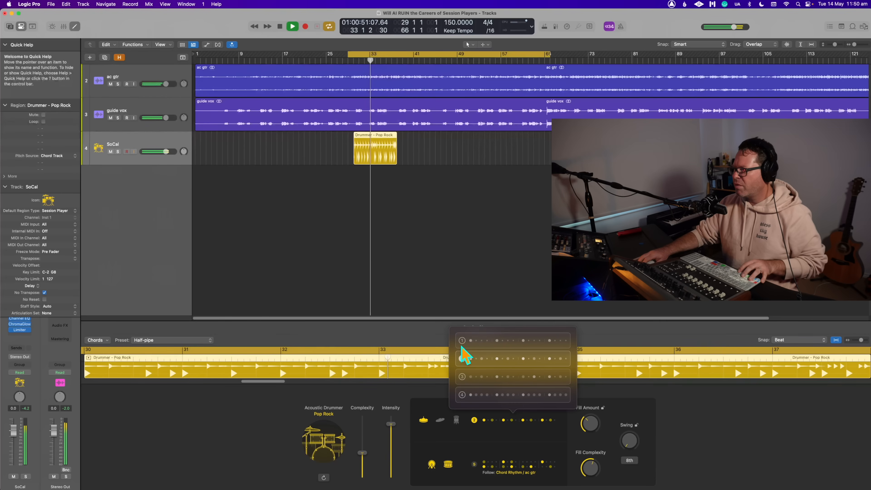
left_click(461, 337)
left_click(459, 292)
key("space")
key("space")
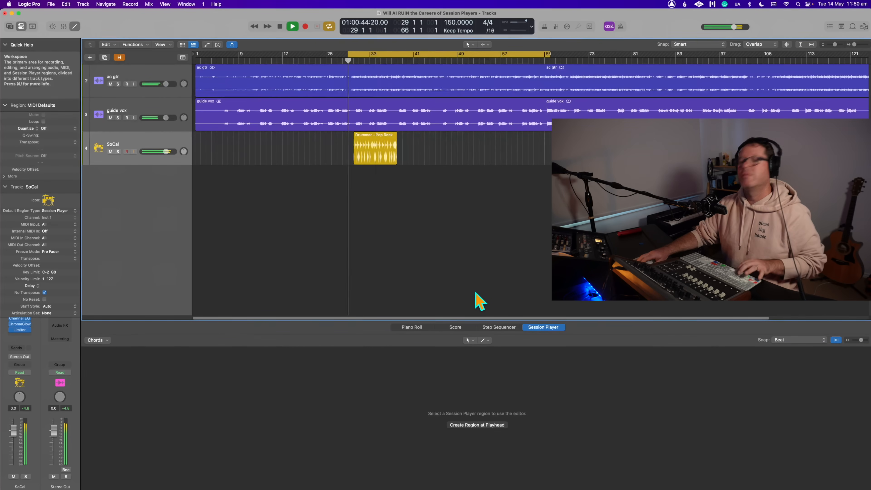
- Set the Pop Rock drummer's fill amount to 21% and slightly lower its fill complexity during playback
left_click(391, 152)
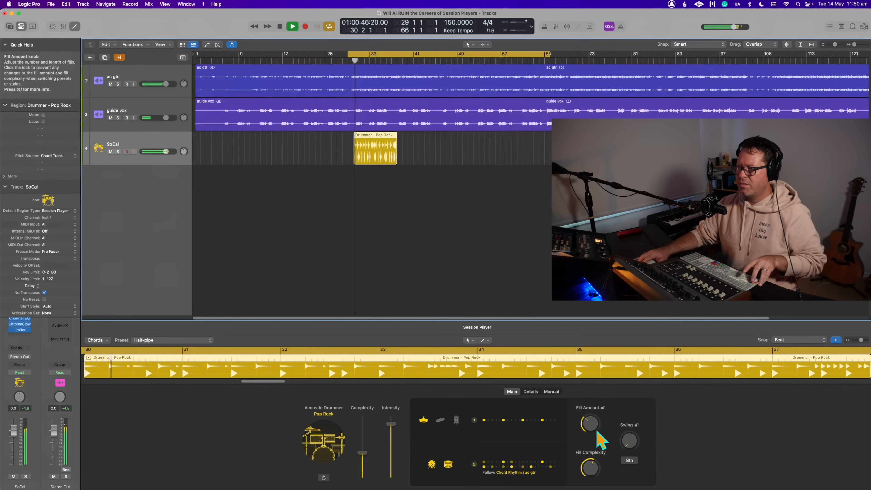
left_click(589, 422)
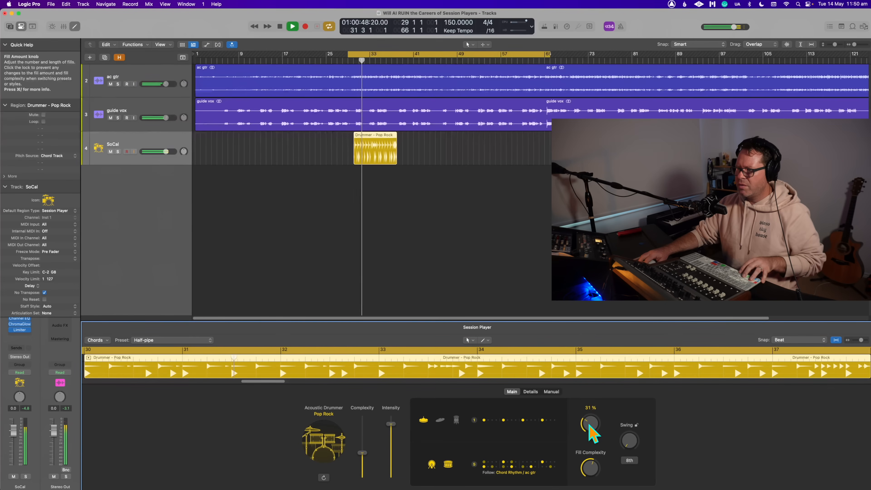
left_click_drag(589, 426, 589, 429)
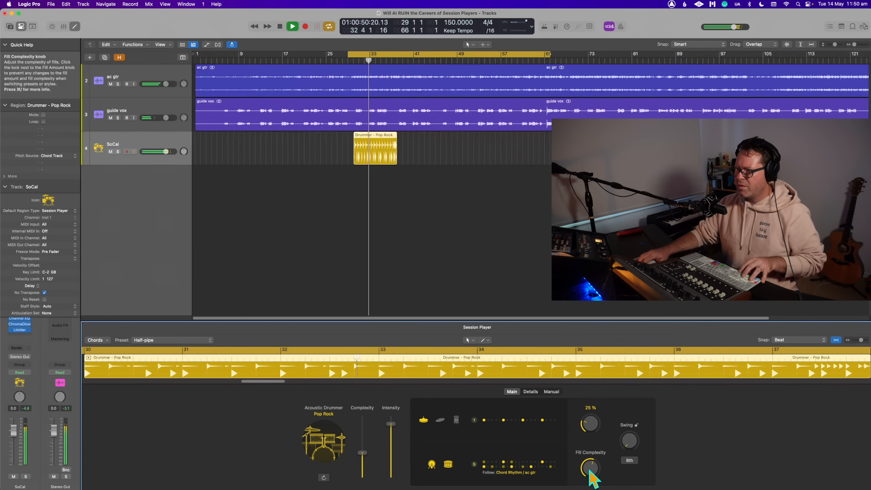
mouse_move(589, 469)
left_mouse_down()
mouse_move(589, 481)
mouse_move(593, 474)
left_mouse_up()
left_click_drag(597, 429, 596, 439)
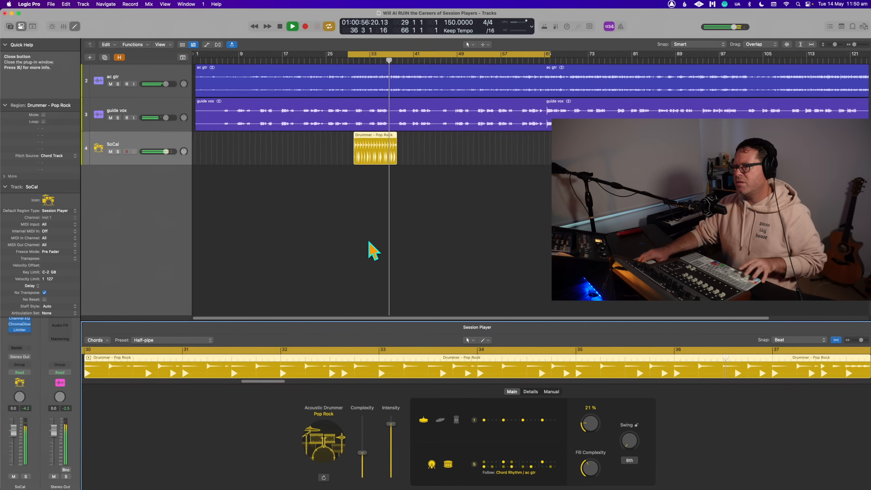
left_click(365, 222)
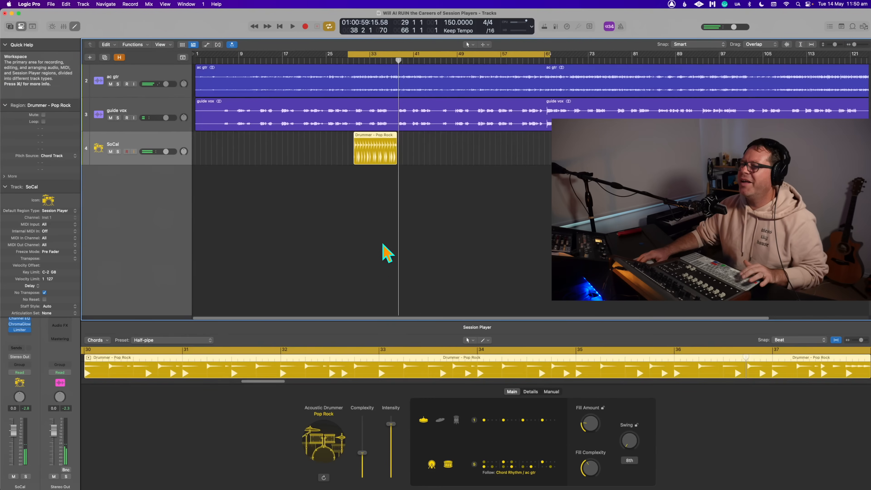
- Move the start of the cycle area to bar 30 and hide the inspector
left_click(405, 248)
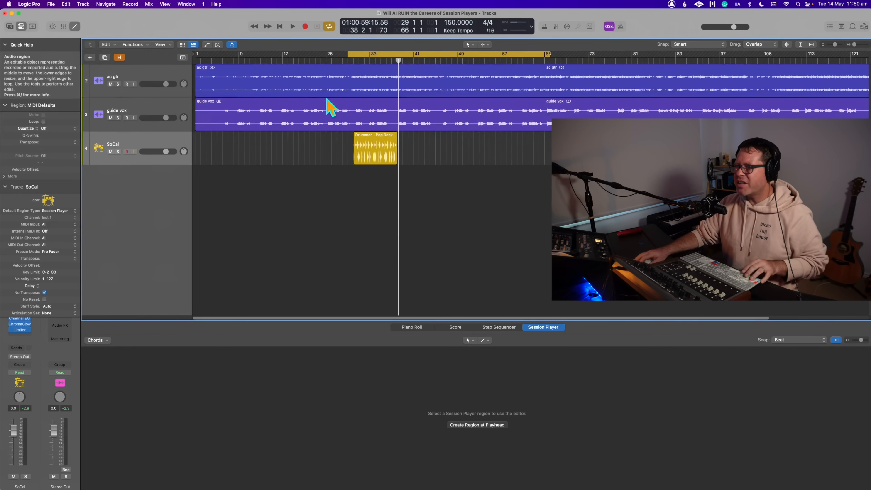
left_click_drag(347, 54, 345, 55)
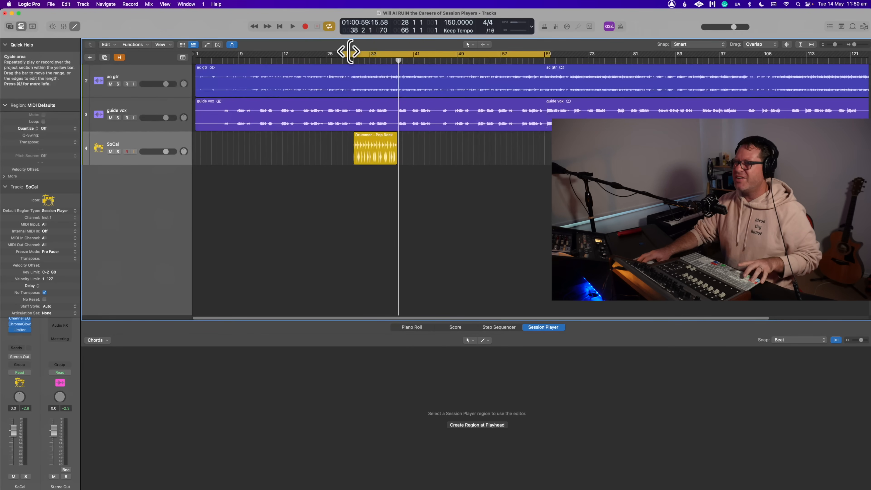
left_click_drag(349, 52, 357, 52)
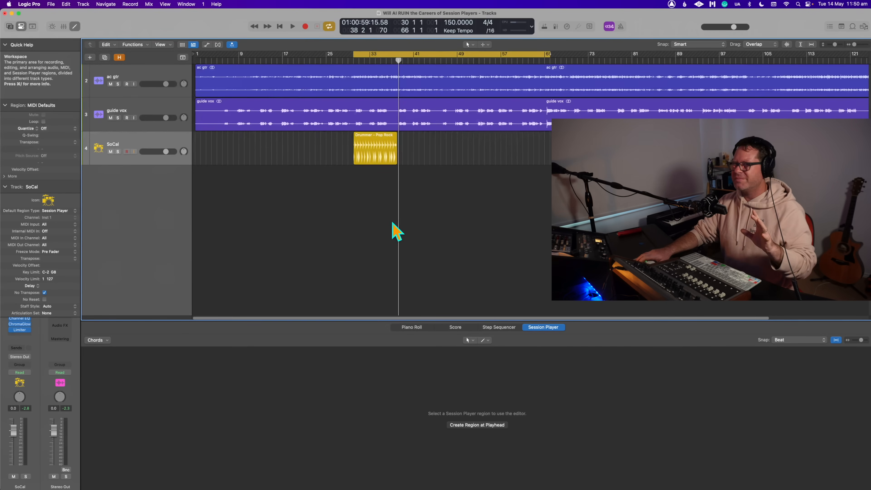
key("space")
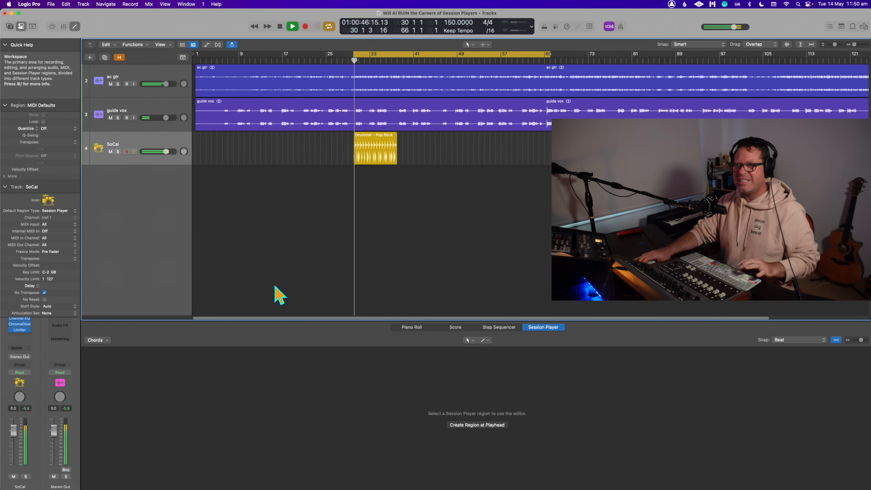
left_click(22, 26)
key("space")
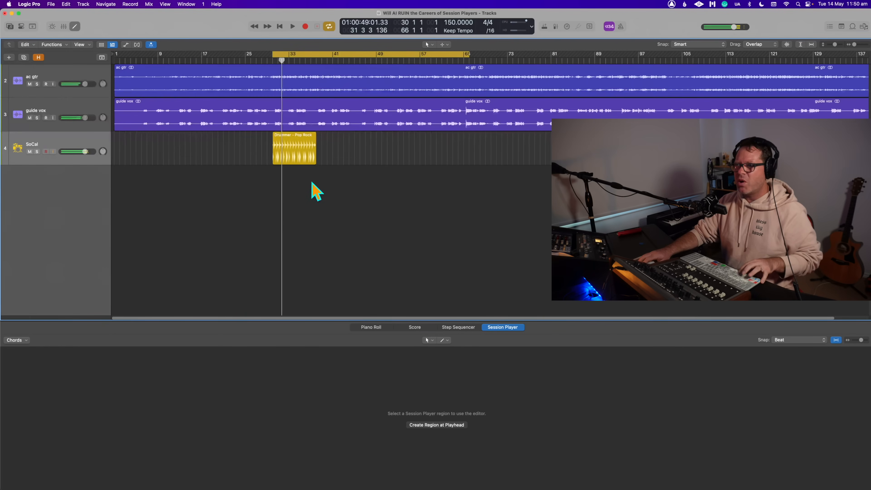
- Choose hi-hat pattern 2 for the Pop Rock Drummer region and play it
left_click(300, 140)
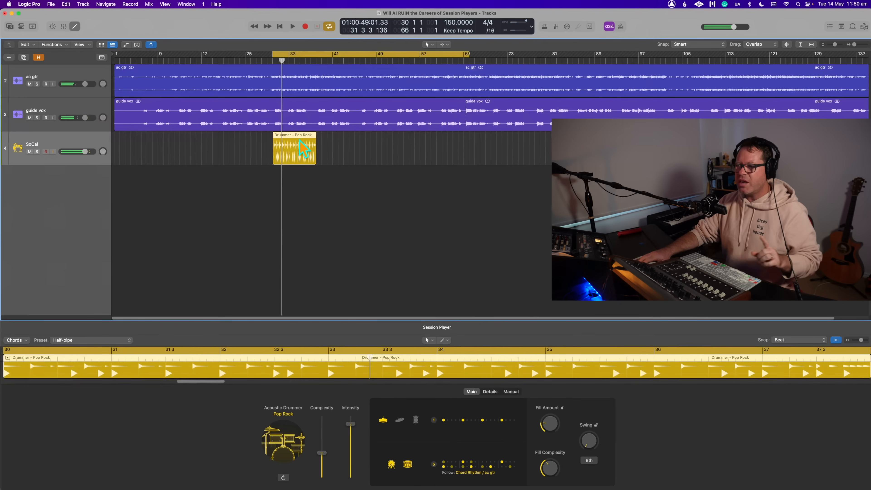
left_click(434, 420)
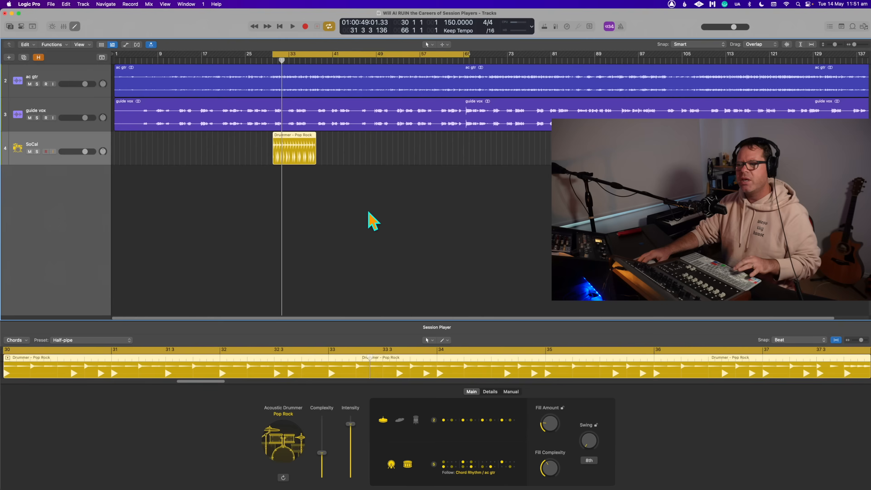
key("space")
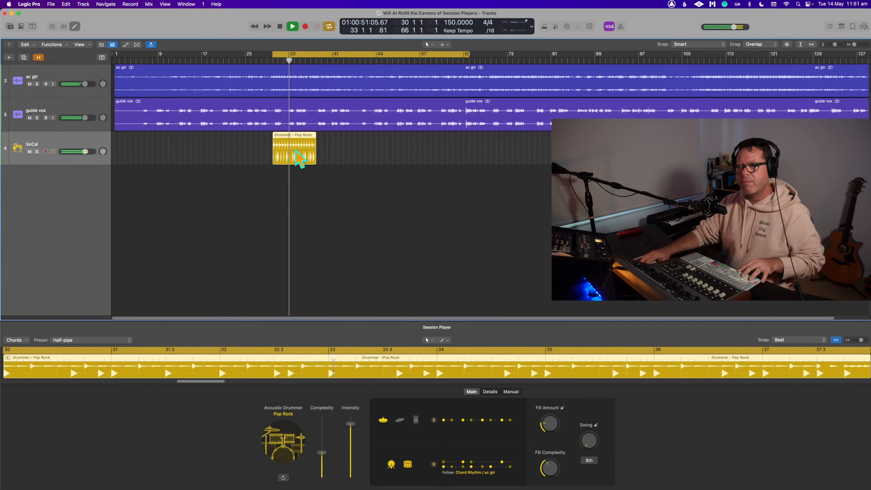
- Lower the drummer's complexity and intensity, and set its fill amount to 15%
left_click_drag(322, 453, 322, 463)
left_click_drag(350, 424, 350, 433)
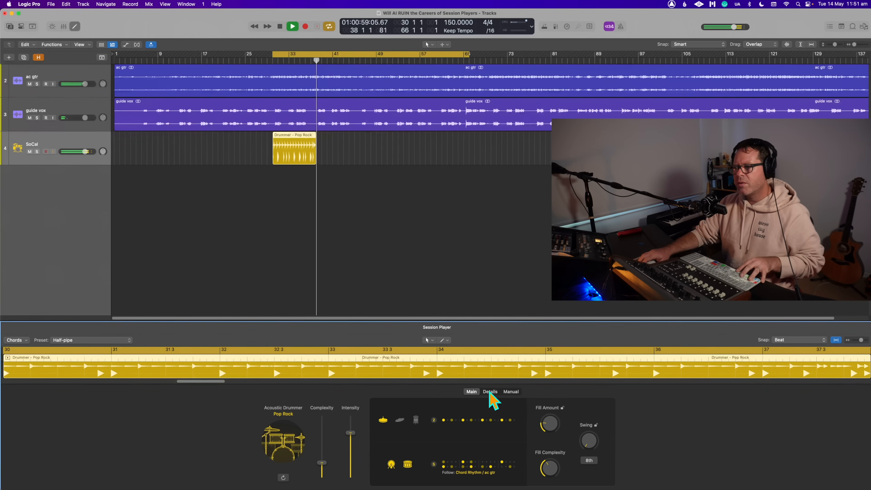
left_click(293, 159)
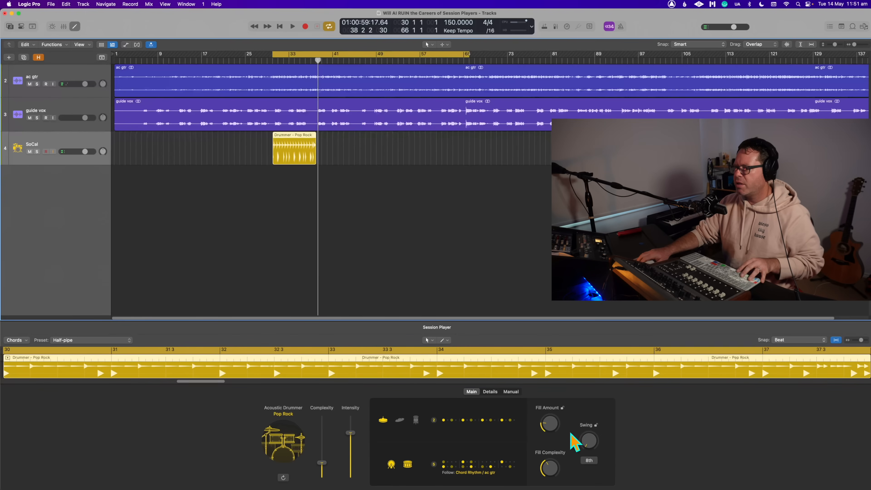
left_click(552, 433)
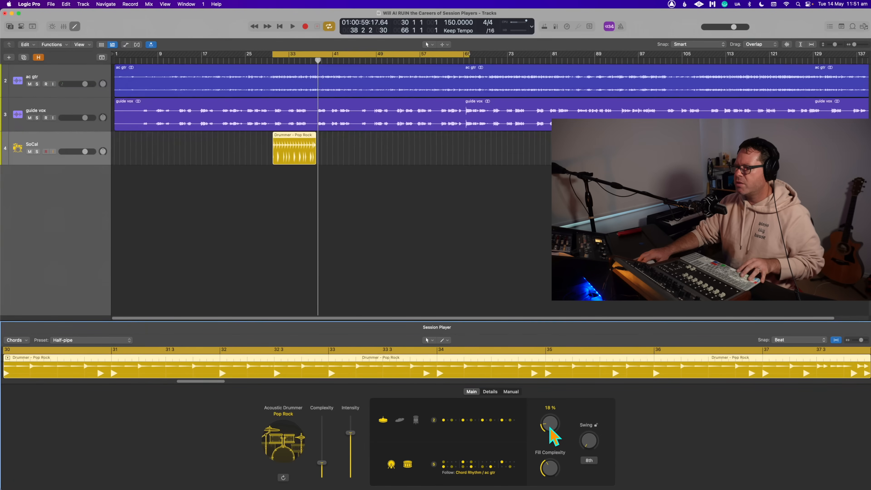
- Choose the drummer's percussion option in its detail settings and play the section from bar 30
left_click(491, 392)
left_click(443, 467)
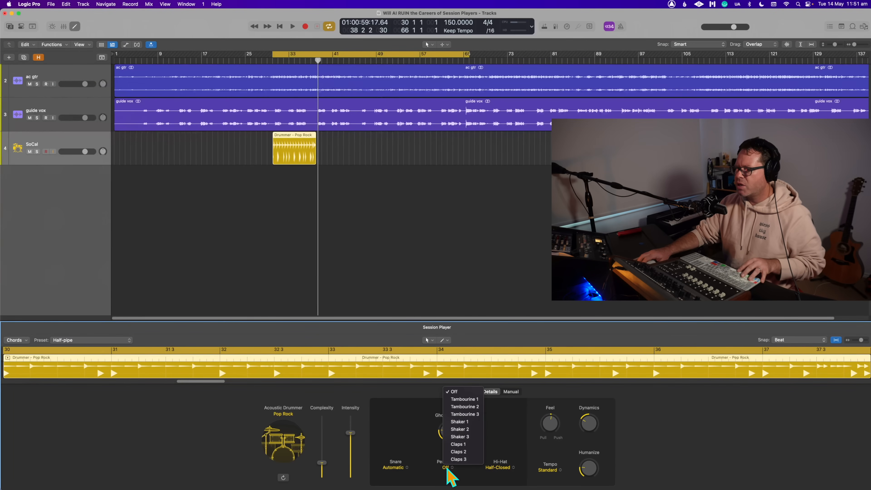
left_click(480, 421)
left_click(451, 276)
key("space")
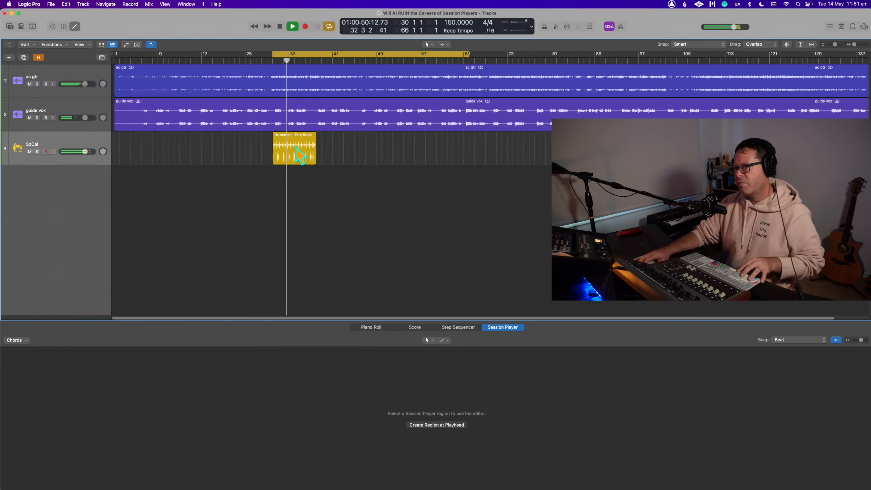
- Play the song from about bar 44 and extend the end of the Drummer region to bar 46
left_click(299, 155)
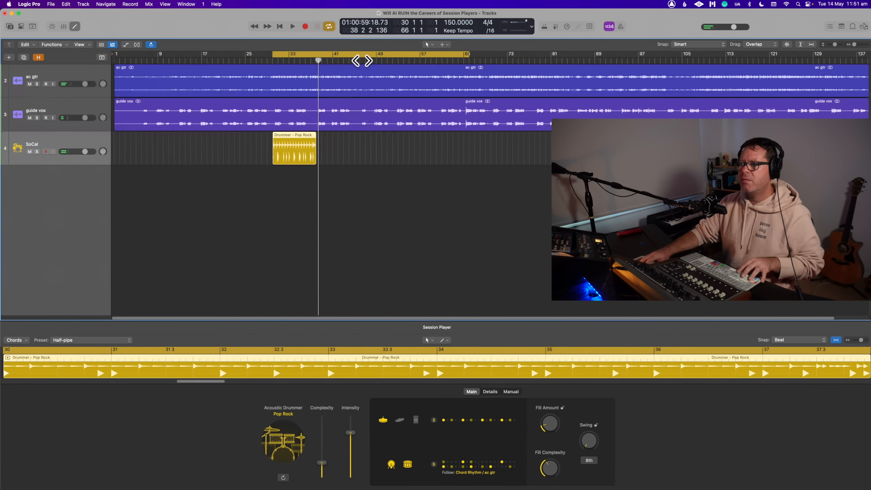
left_click(349, 61)
key("space")
left_click_drag(315, 160, 359, 172)
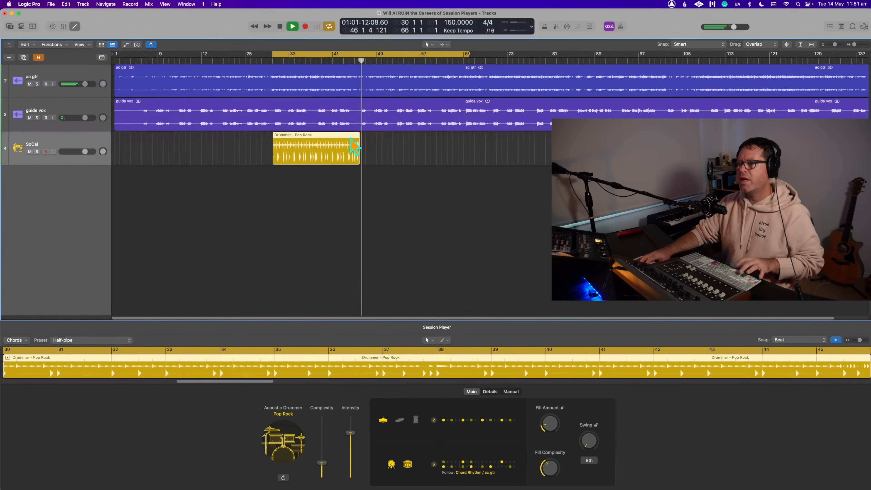
key("space")
- Set the cycle area from bar 30 to bar 46 and play the extended Drummer region
left_click_drag(275, 53, 359, 80)
key("space")
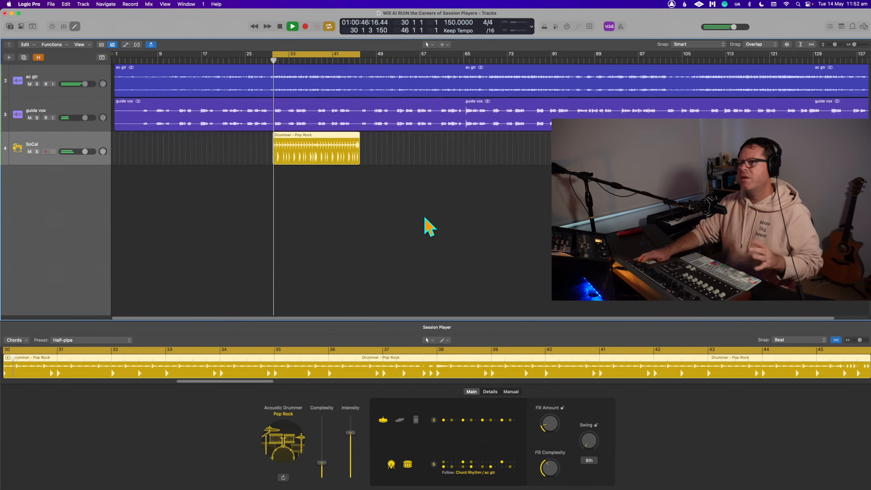
left_click(275, 191)
key("space")
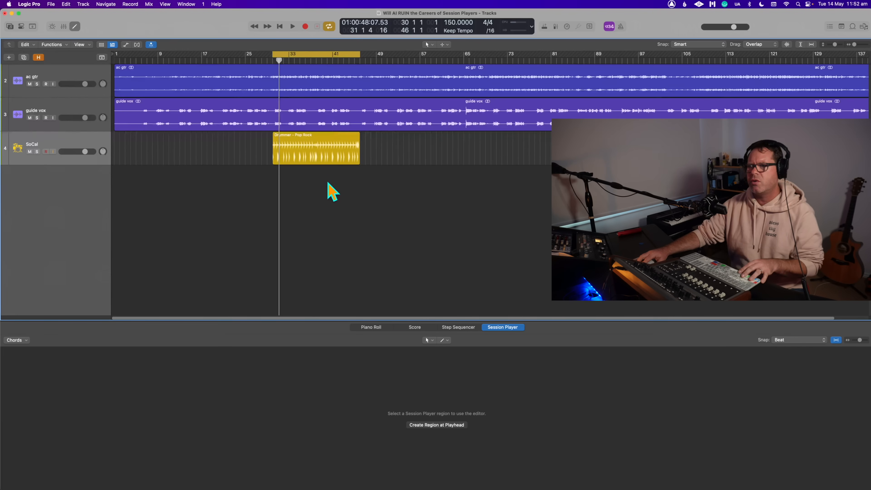
left_click(310, 145)
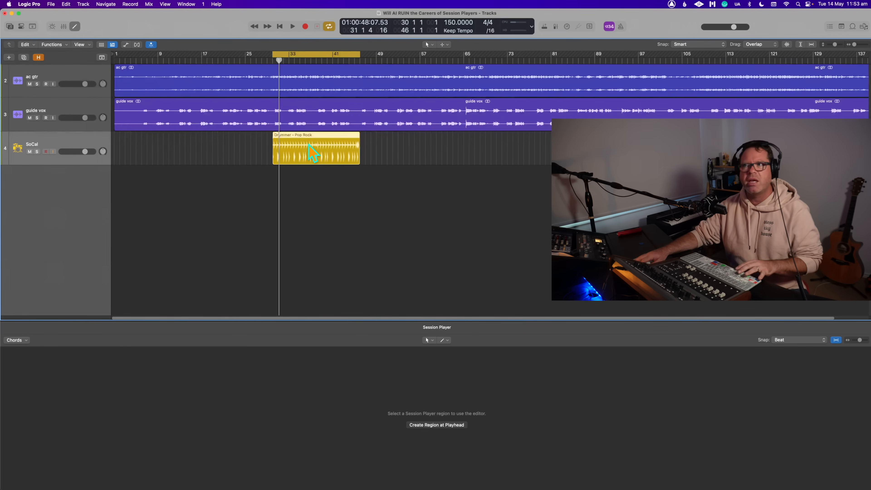
key("space")
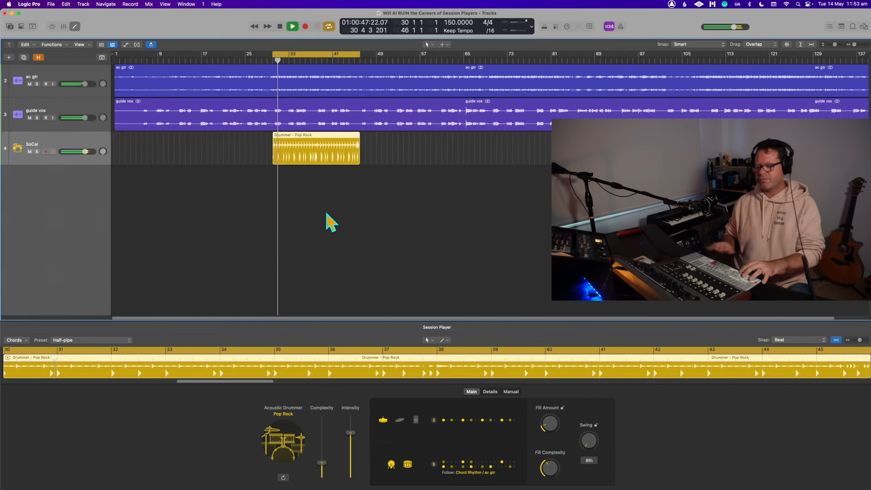
key("space")
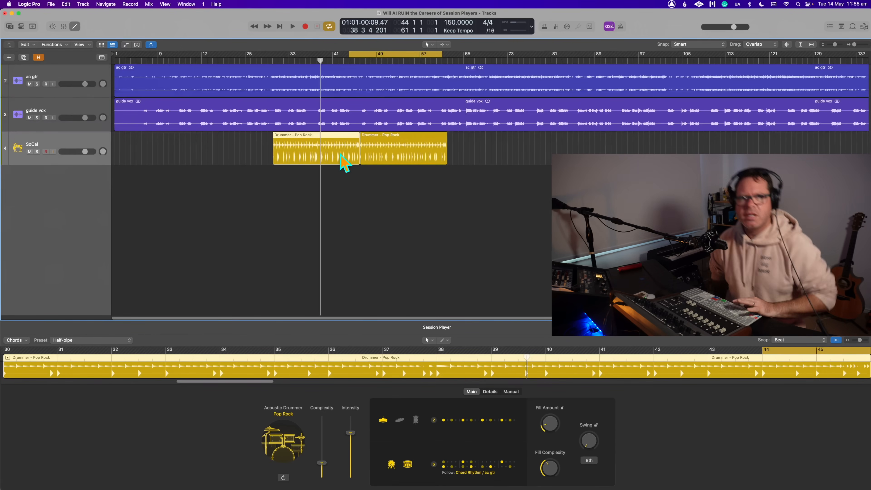
- Play the transition between the two Drummer regions and split the first region at bar 44 with the Scissors tool
key("space")
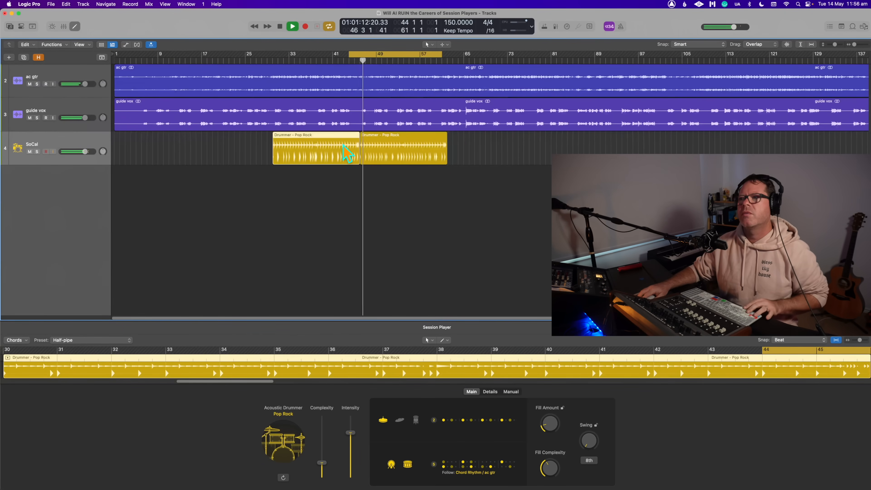
key("space")
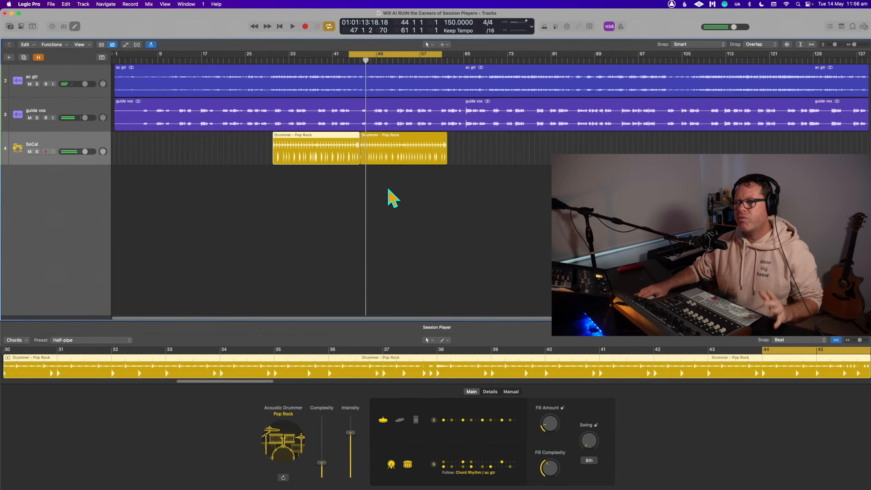
key("t")
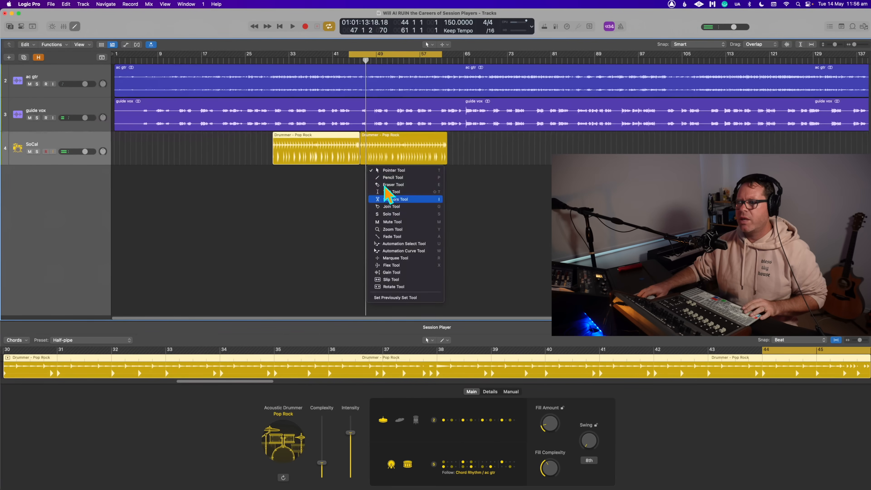
left_click(386, 198)
left_click(350, 158)
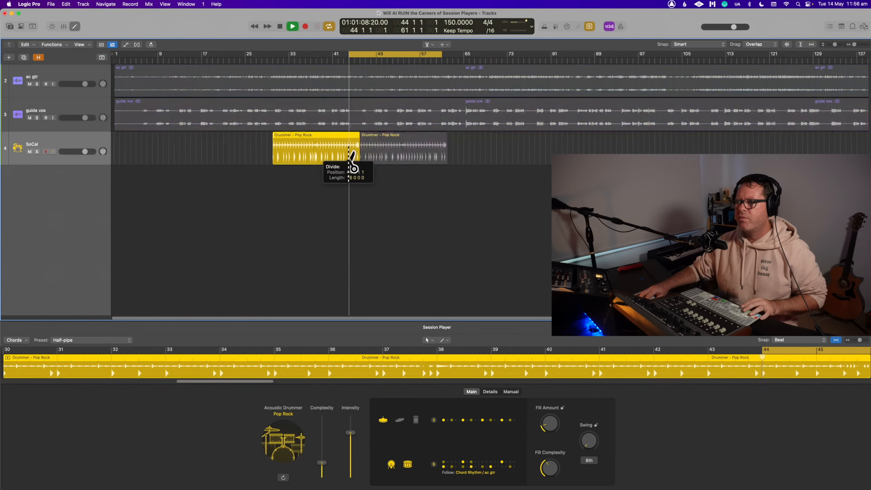
- Restore the Pointer tool, move the cycle area's start to bar 42 and play across the split Drummer regions
key("t")
key("t")
left_click(399, 188)
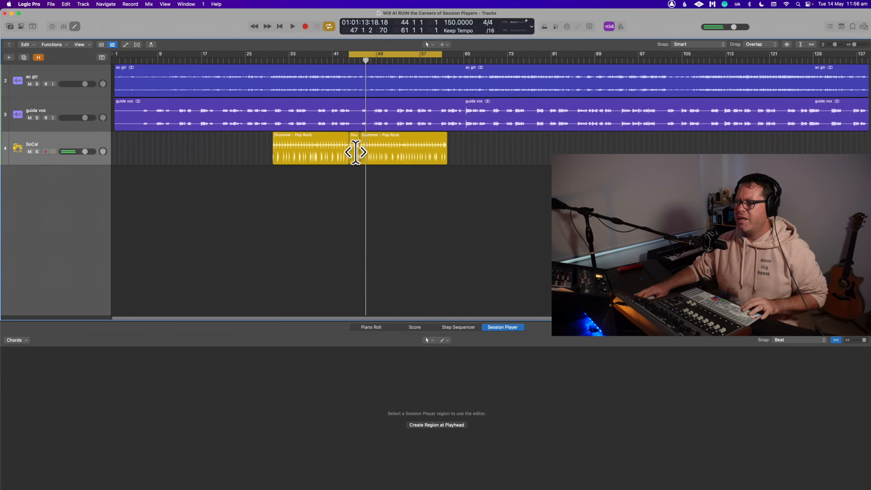
left_click(354, 158)
left_click_drag(341, 58, 338, 59)
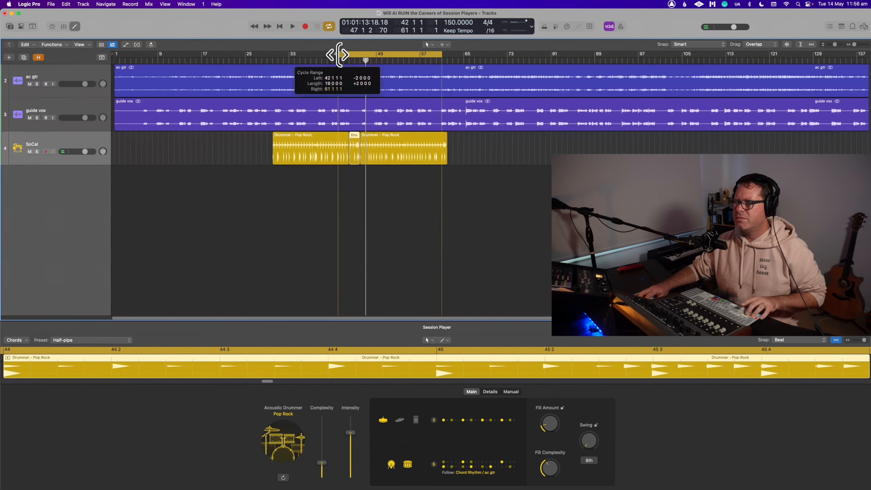
left_click(399, 219)
key("space")
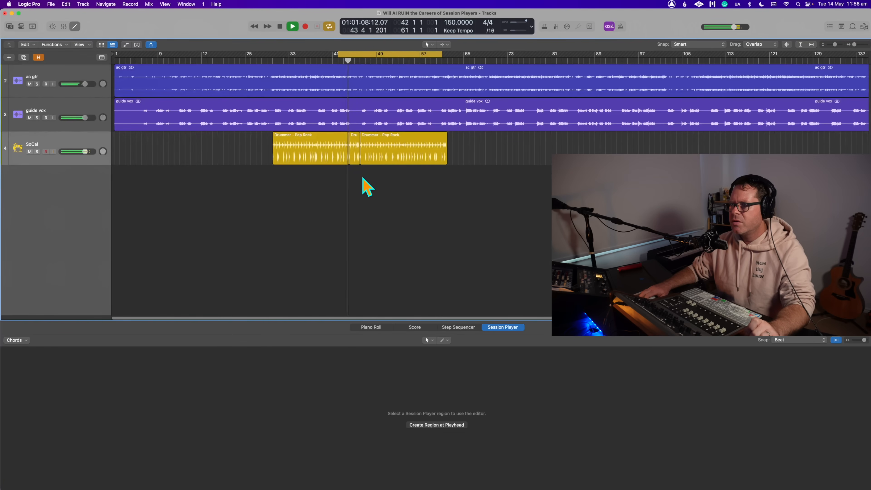
- Lower the intensity of the short Drummer region between bars 44 and 46 and play the transition
left_click(355, 147)
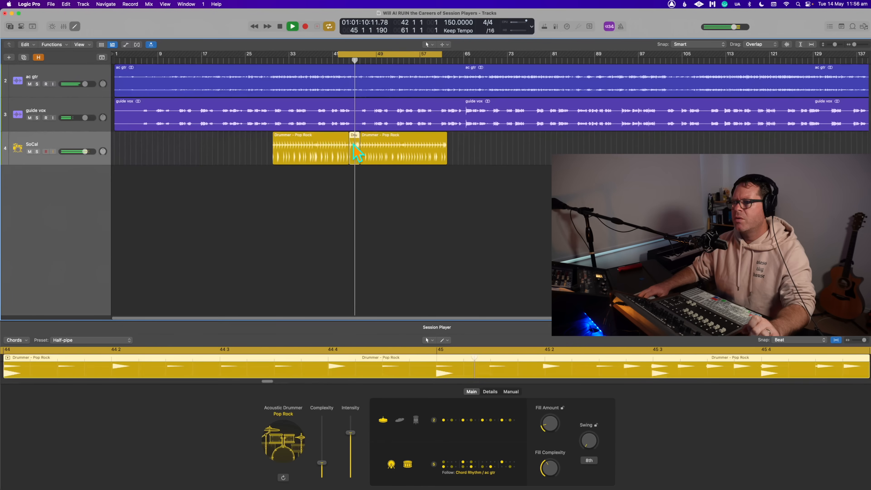
left_click_drag(351, 433, 351, 448)
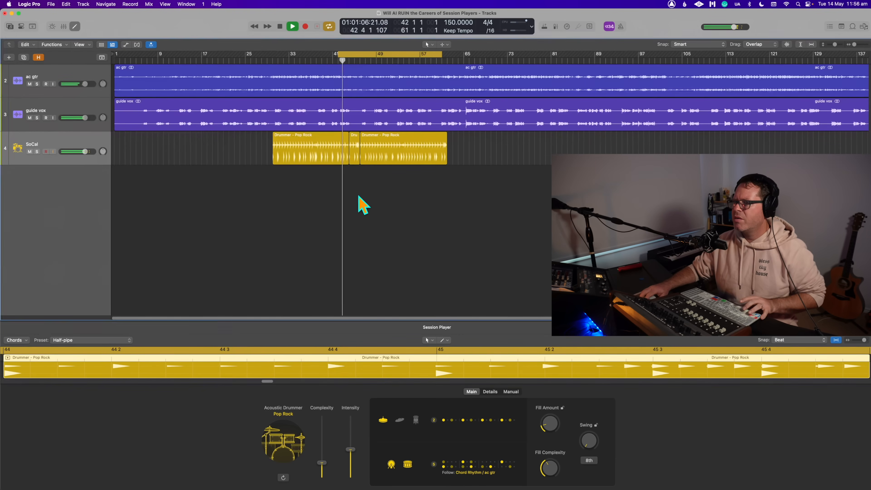
left_click(360, 204)
left_click(355, 155)
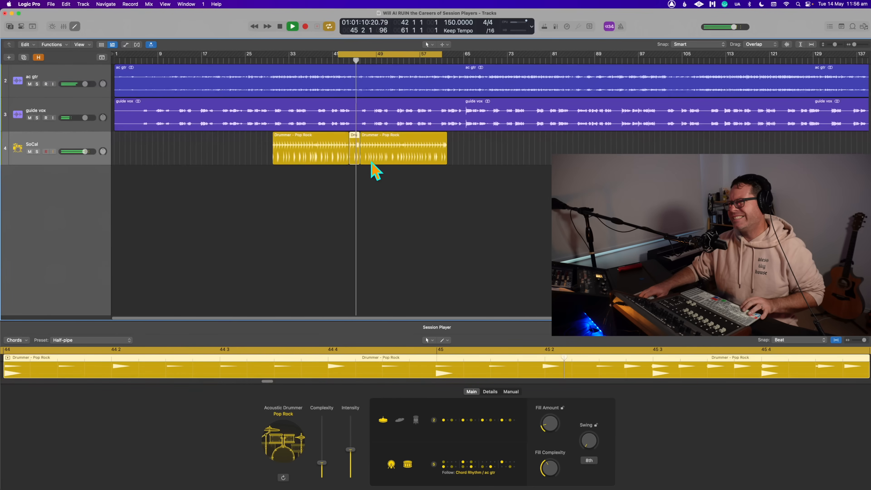
key("space")
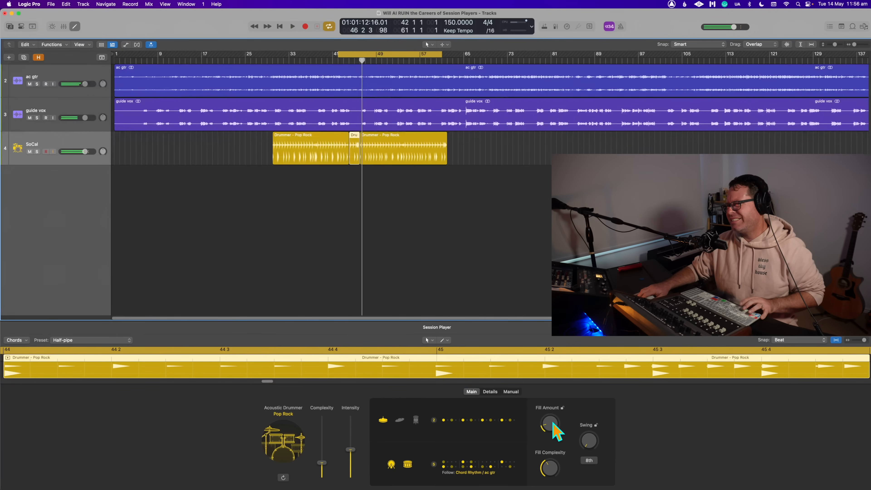
key("space")
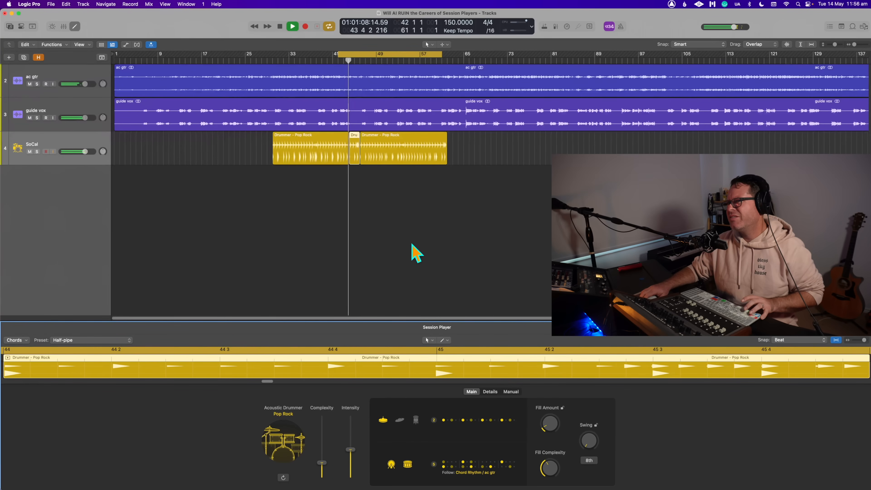
- Set the short Drummer region's fill amount to 8 %, fine-tune its complexity and intensity, and replay the transition
left_click_drag(549, 423, 552, 431)
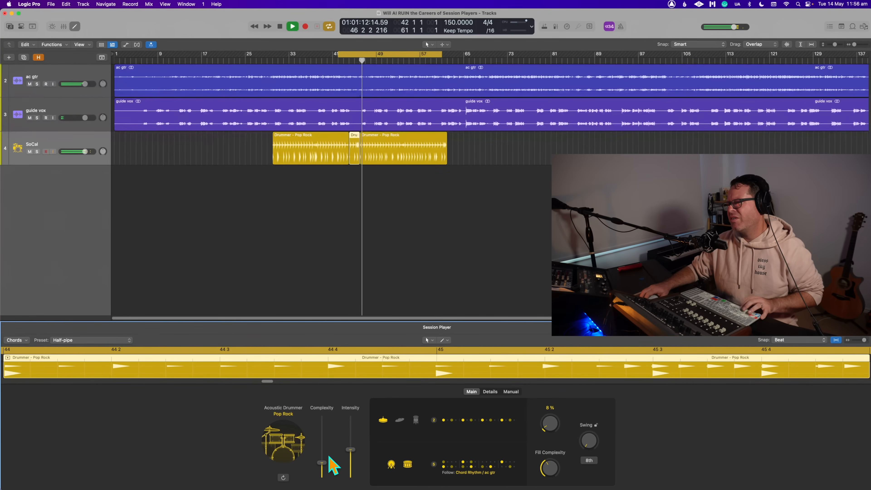
left_click_drag(322, 463, 323, 459)
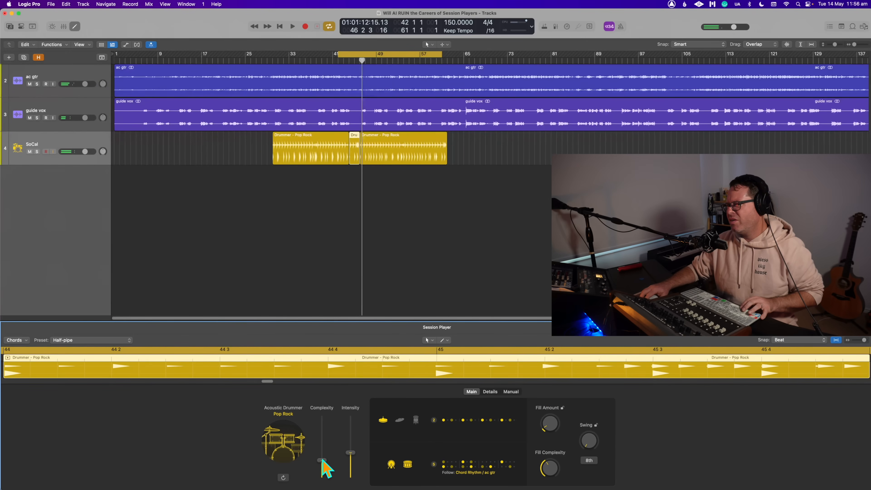
key("space")
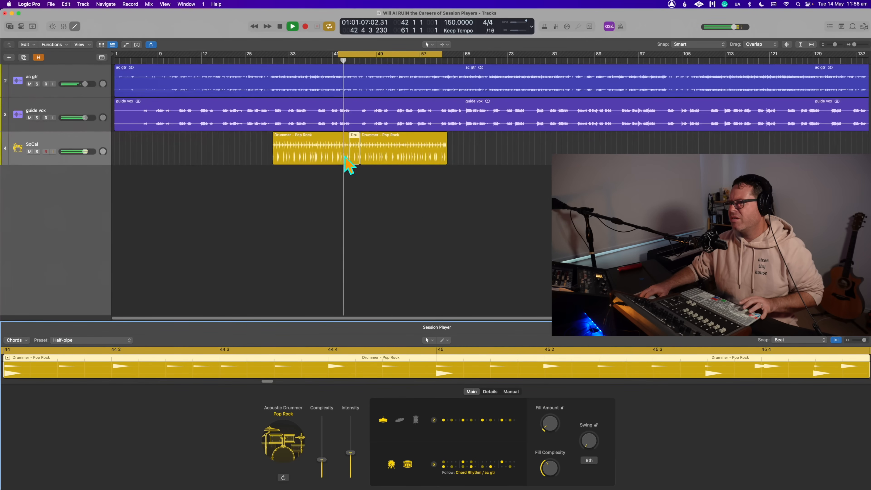
left_click(355, 150)
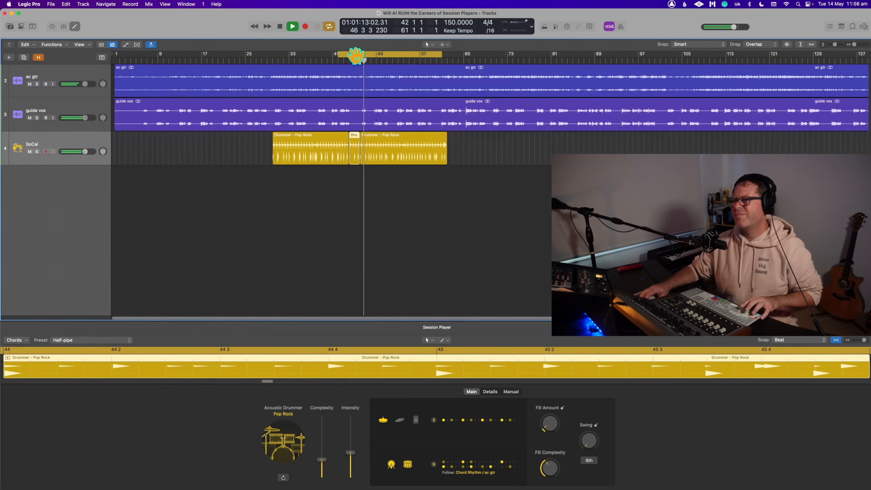
key("space")
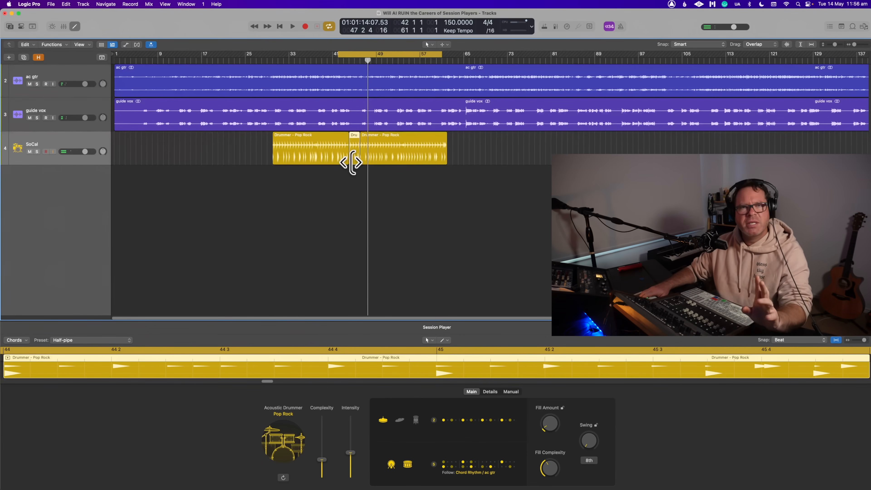
- Look at the conversion commands offered for the short Drummer region, such as Convert to MIDI Region
right_click(355, 146)
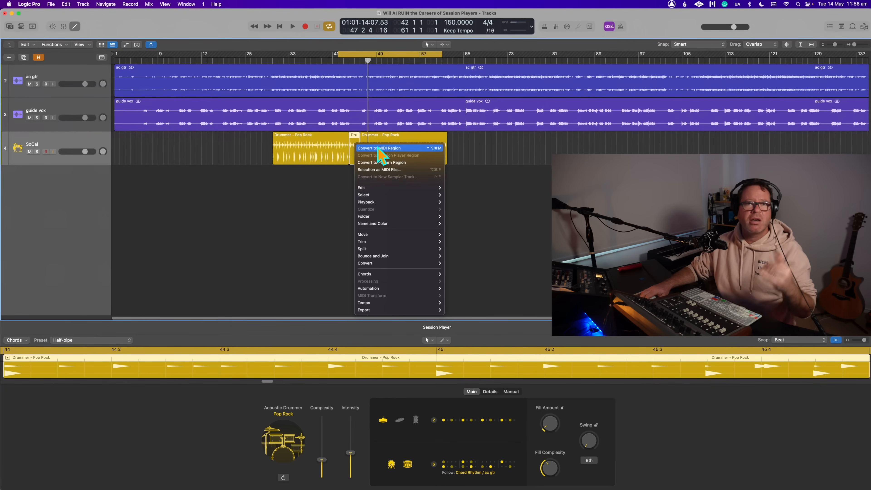
left_click(304, 208)
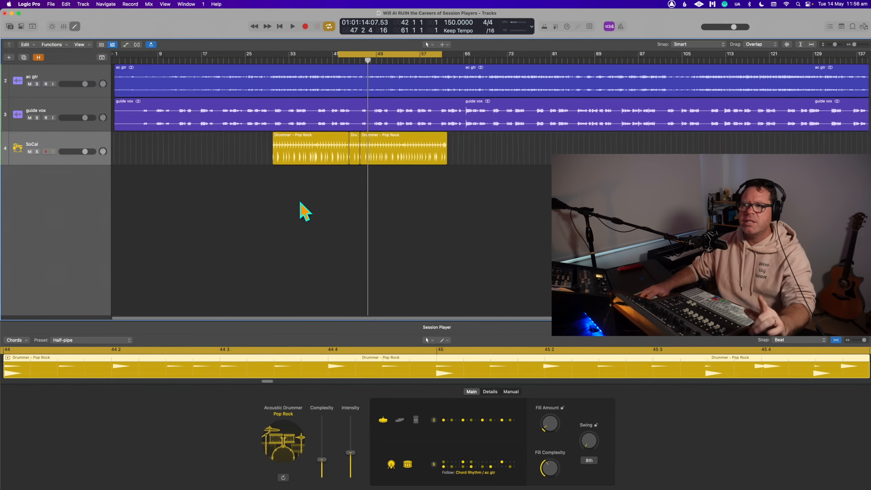
- Set the cycle area from bar 53 to bar 62 and play that part of the last Drummer region
left_click(272, 53)
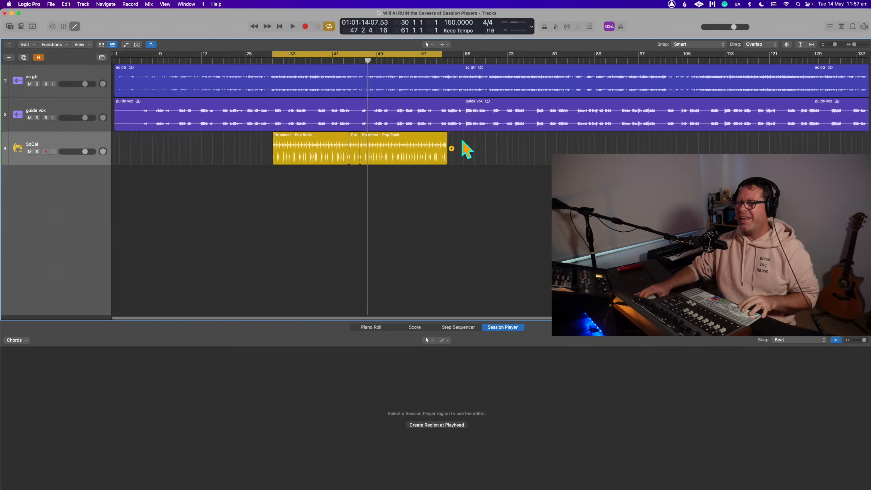
left_click(398, 55)
left_click_drag(398, 55, 448, 57)
left_click(409, 157)
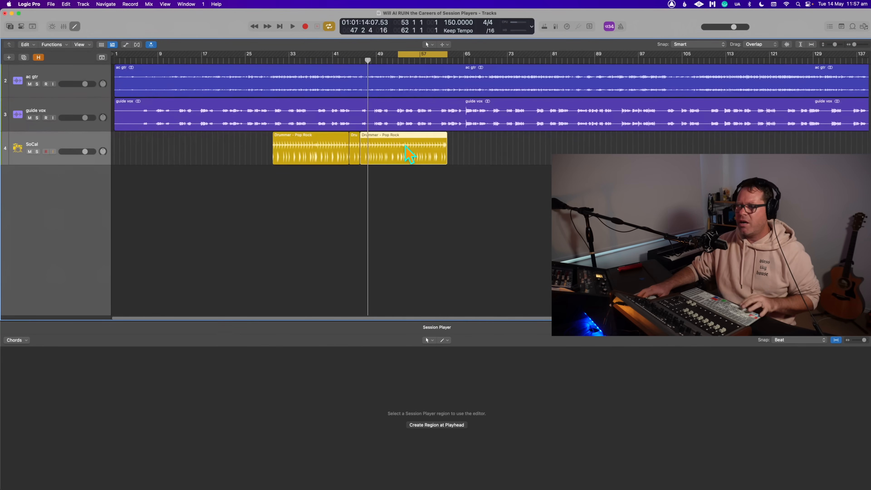
key("space")
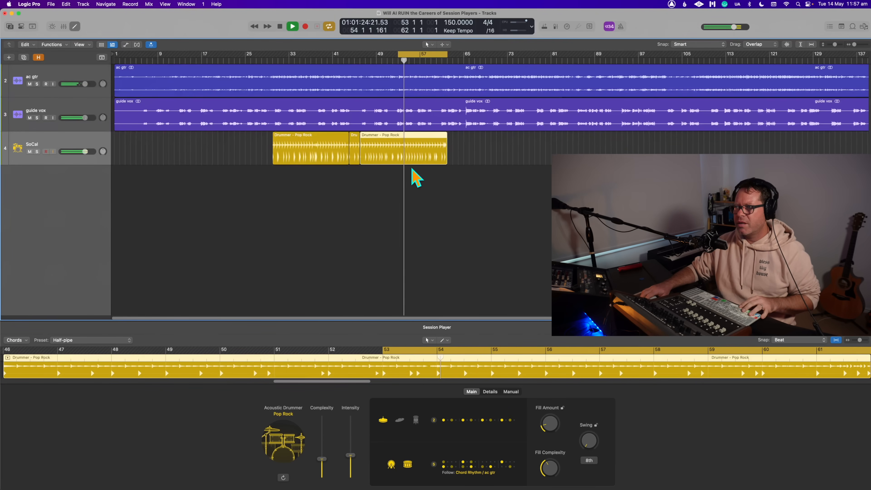
- Move the cycle area's start to bar 54 and replay the end of the last Drummer region
left_click_drag(398, 54, 404, 54)
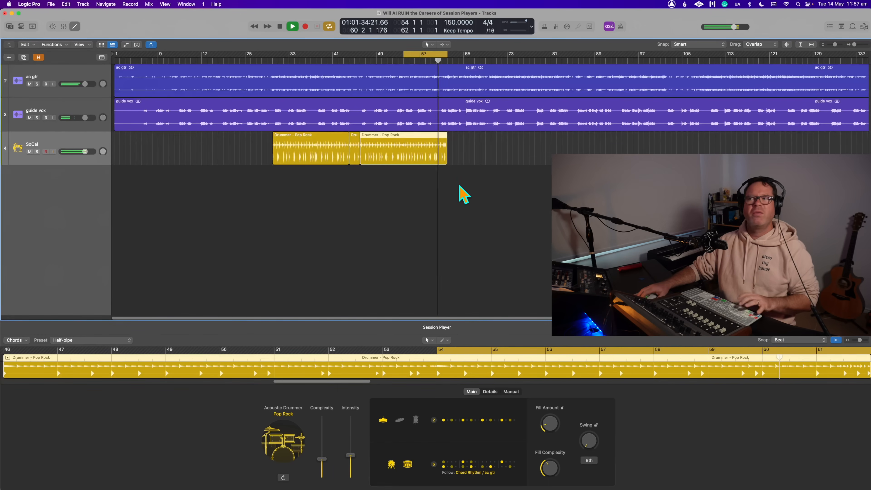
key("space")
left_click(430, 183)
left_click(414, 156)
key("space")
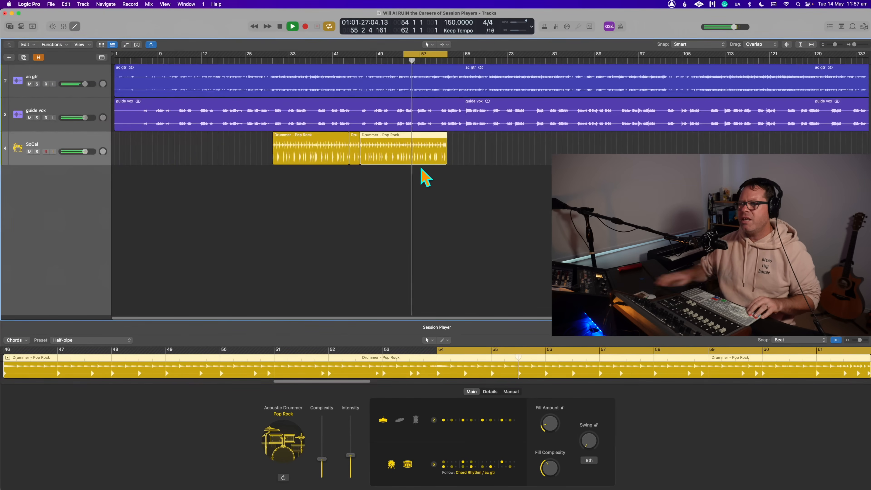
- Split the last Drummer region at bar 54 with the Scissors tool and restore the Pointer tool
scroll(420, 167, "up", 5)
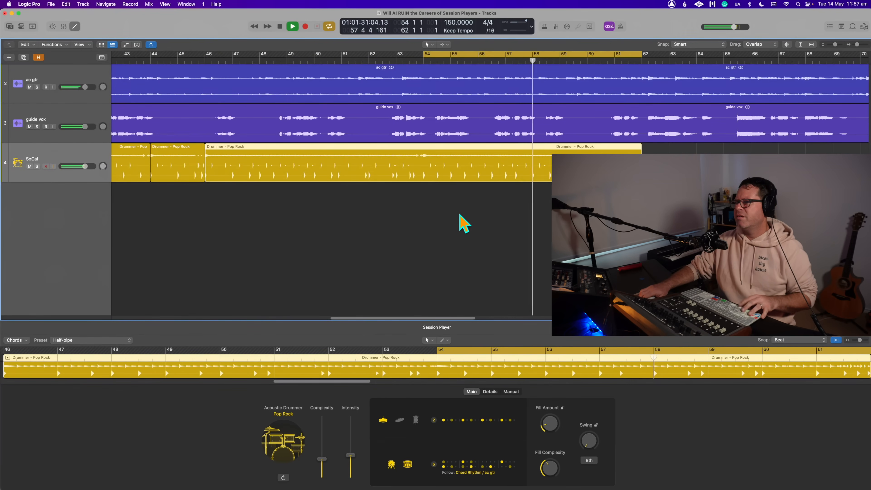
key("space")
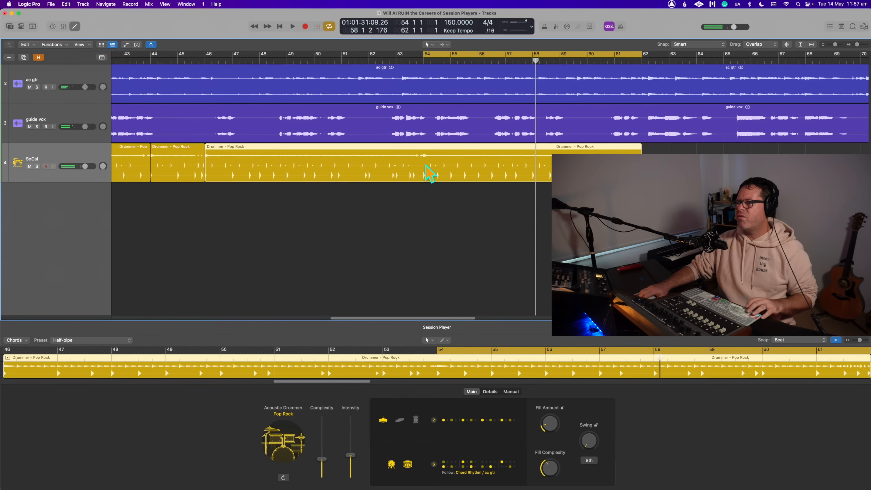
key("t")
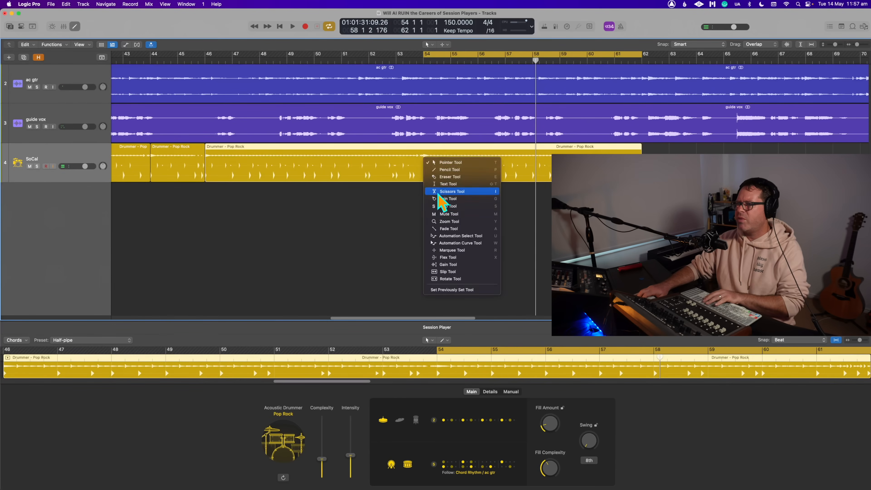
left_click(440, 192)
left_click(425, 168)
key("t")
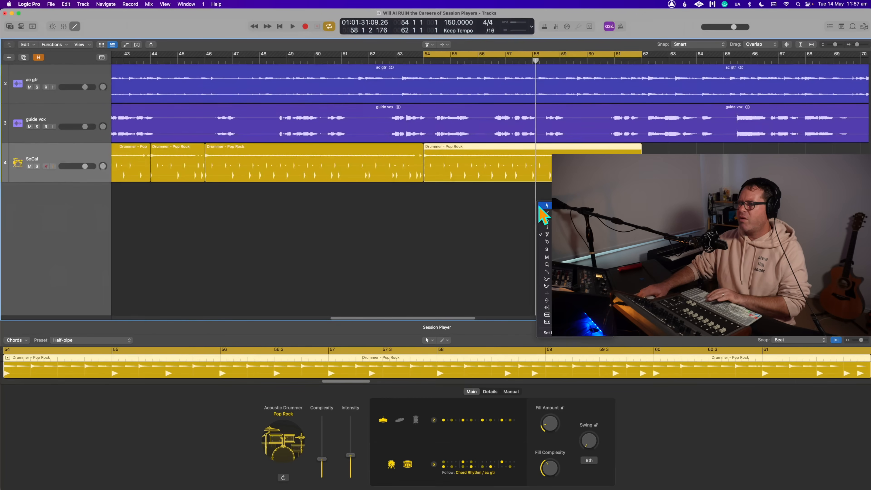
left_click(546, 206)
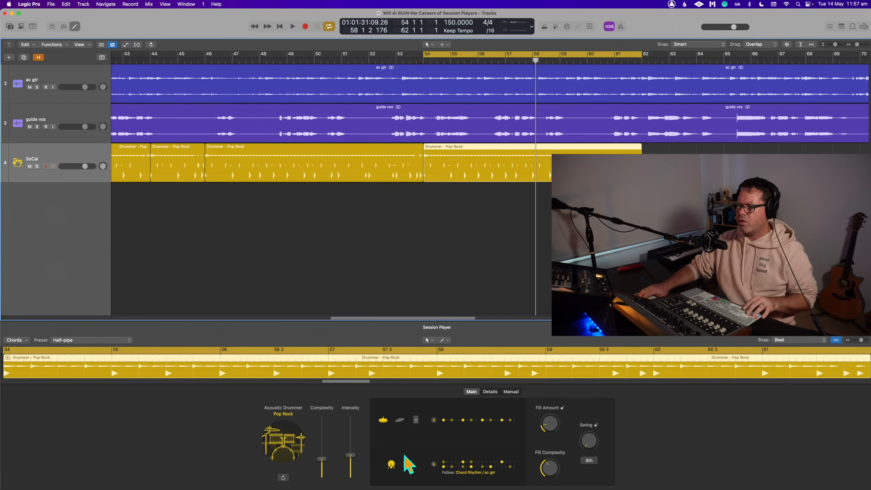
- Turn off the snare in the Drummer region starting at bar 54 and review its follow-rhythm track choices
left_click(408, 465)
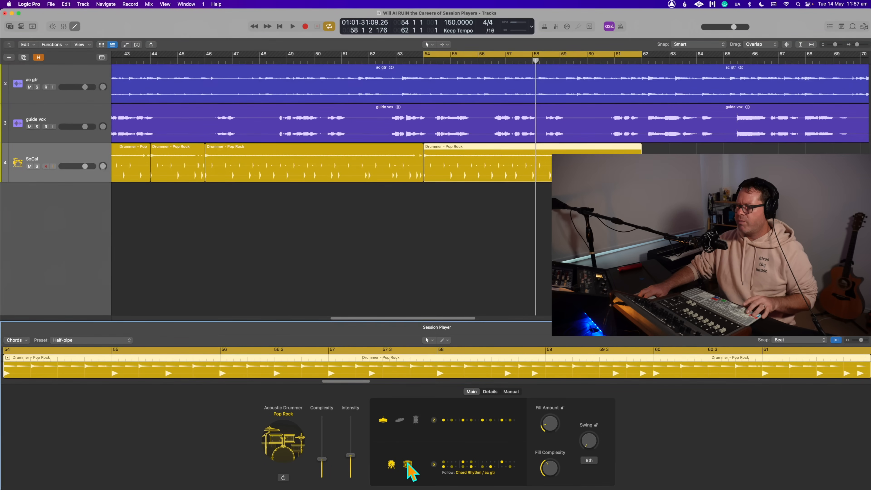
left_click(477, 473)
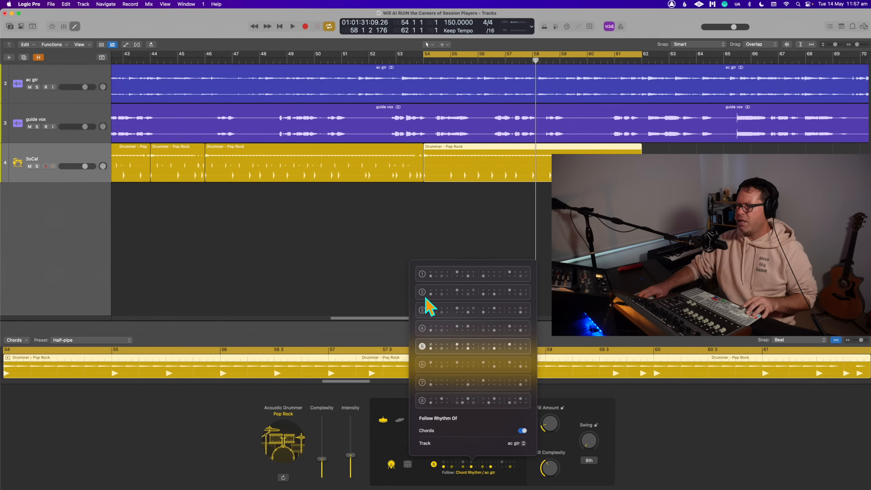
left_click(517, 445)
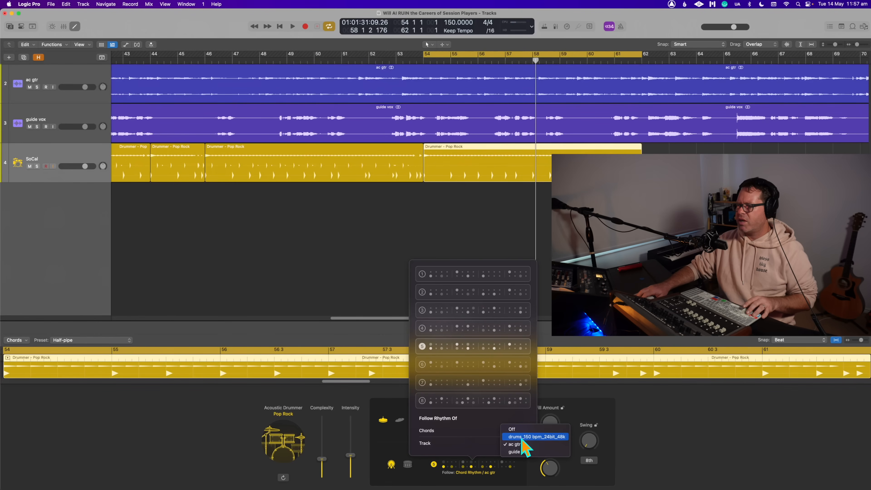
left_click(598, 336)
left_click(603, 332)
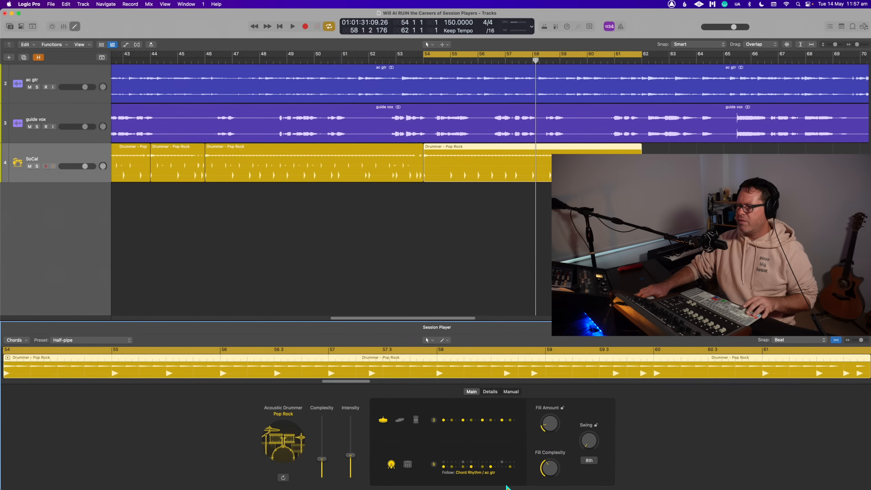
- Create a one-bar manual pattern for this region with kick on steps 1, 5, 9 and 13 and snare on steps 5 and 13
left_click(511, 392)
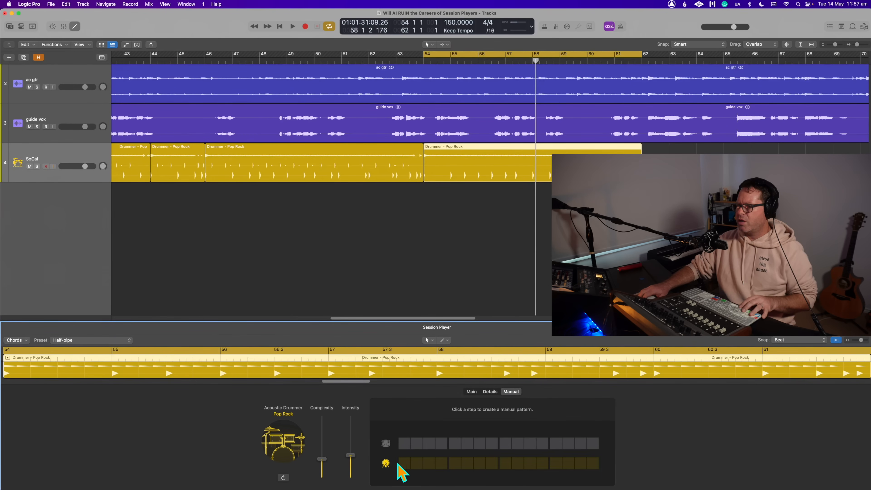
left_click(404, 463)
left_click(454, 463)
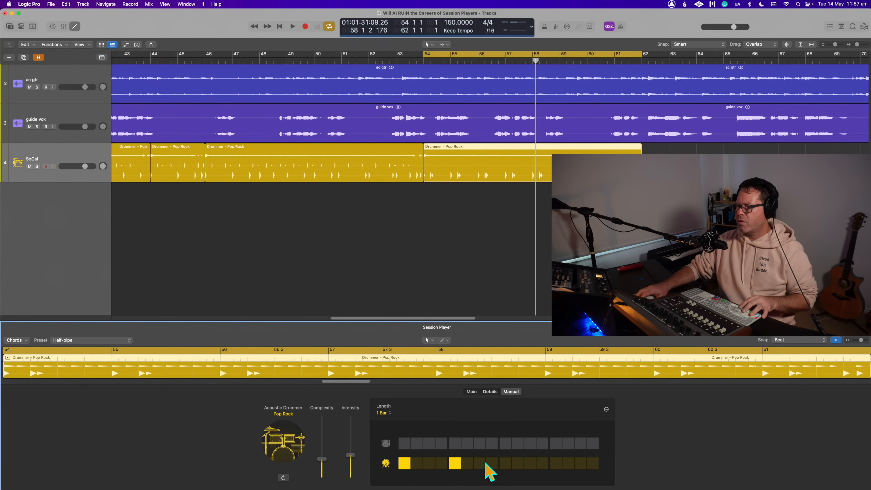
left_click(505, 463)
left_click(556, 463)
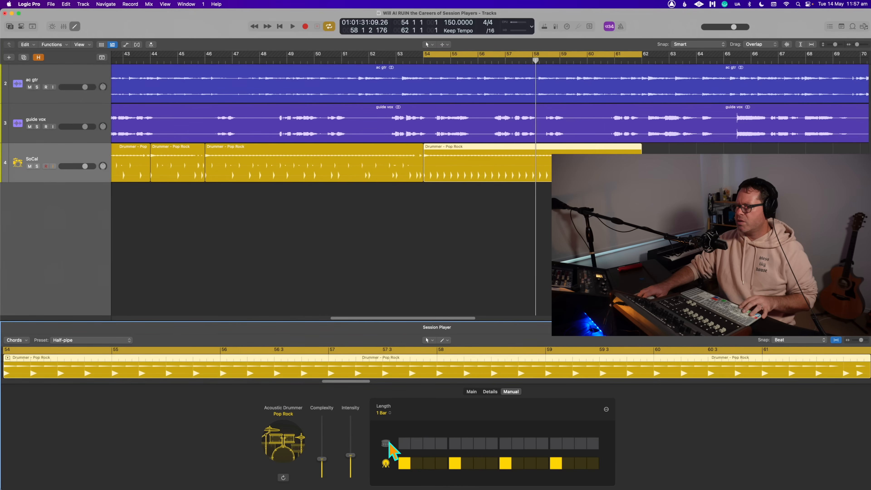
left_click(454, 444)
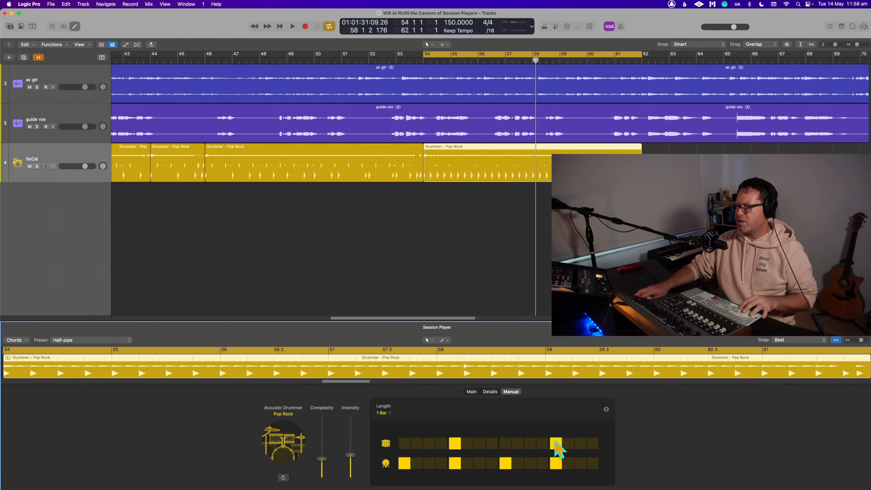
- Play the manual drum pattern, extend the cycle area's start back to bar 52 and play the transition into it
left_click(531, 278)
key("space")
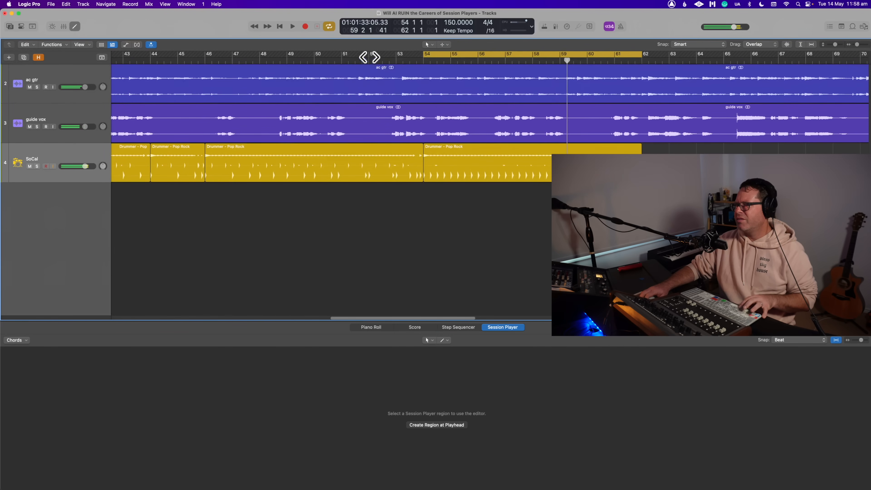
left_click_drag(370, 56, 371, 57)
key("space")
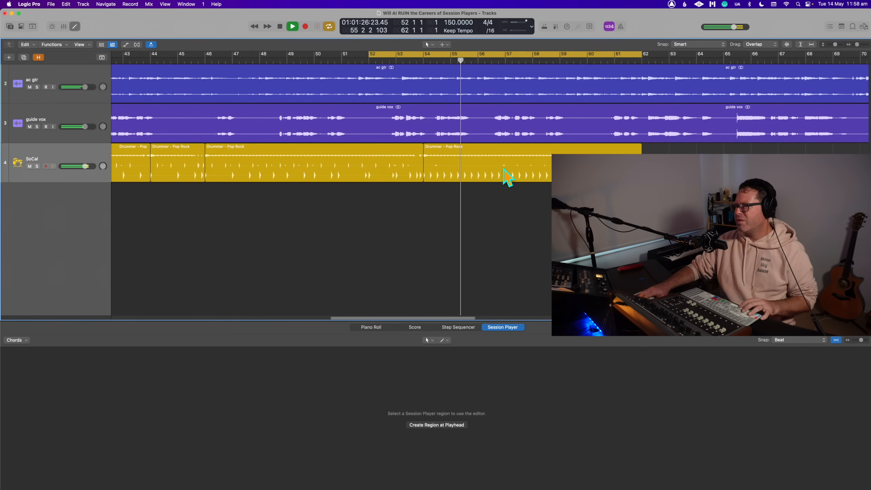
- Undo the manual pattern and the split at bar 54, and play the rejoined Drummer region from bar 52
key("space")
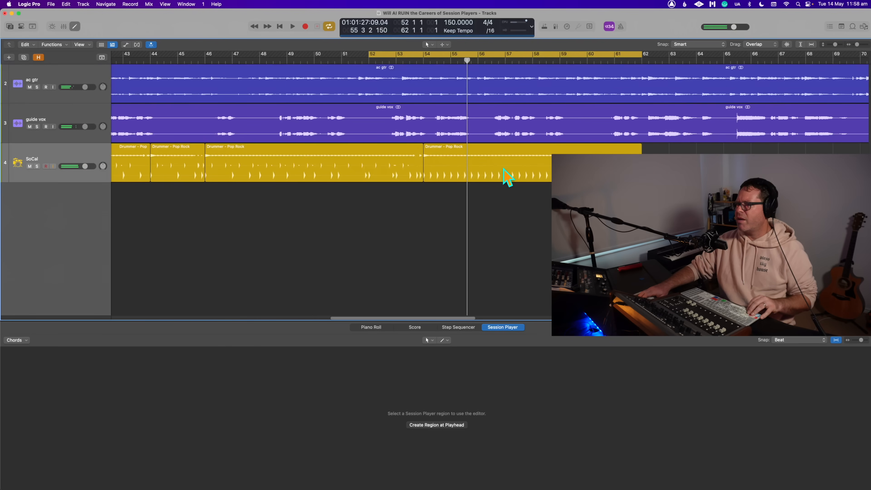
key("space")
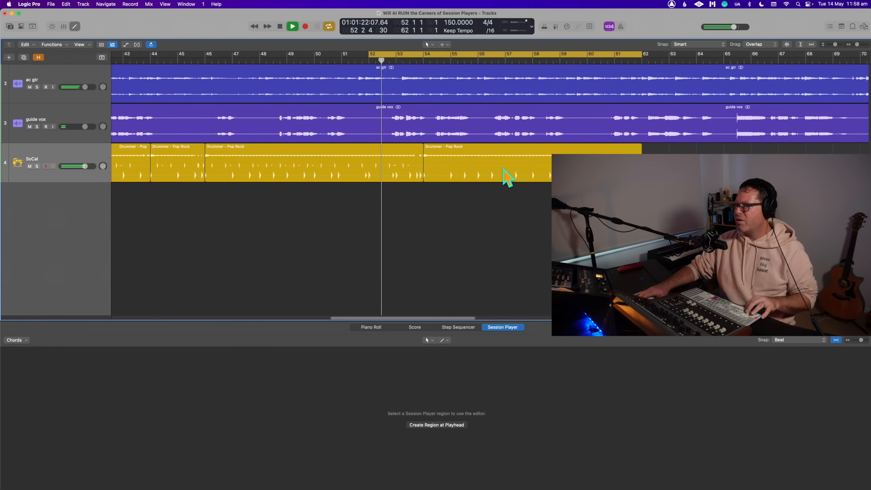
left_click(507, 177)
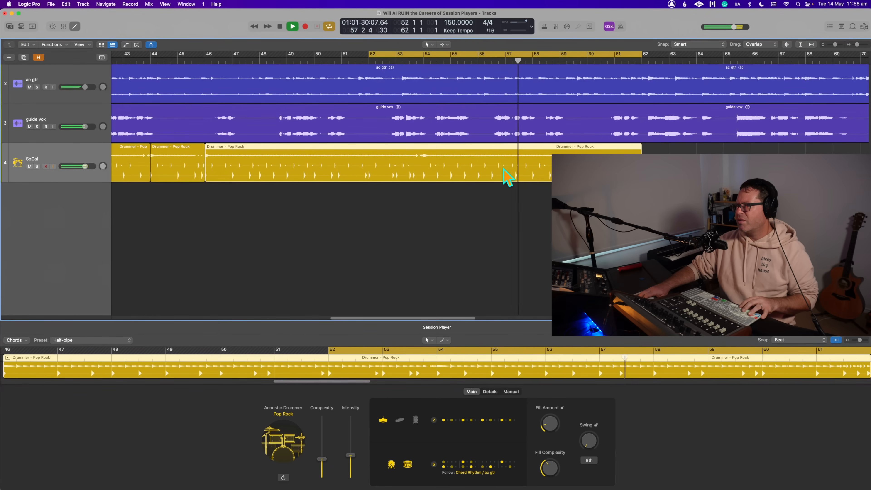
key("space")
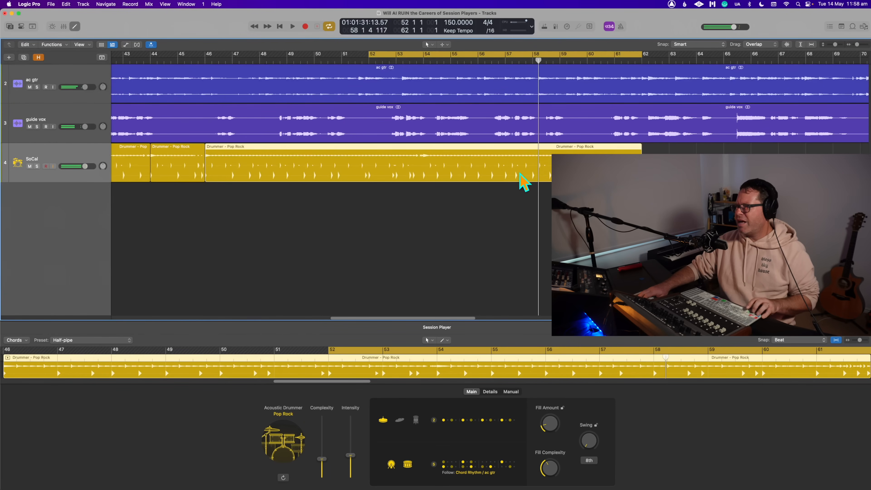
right_click(519, 173)
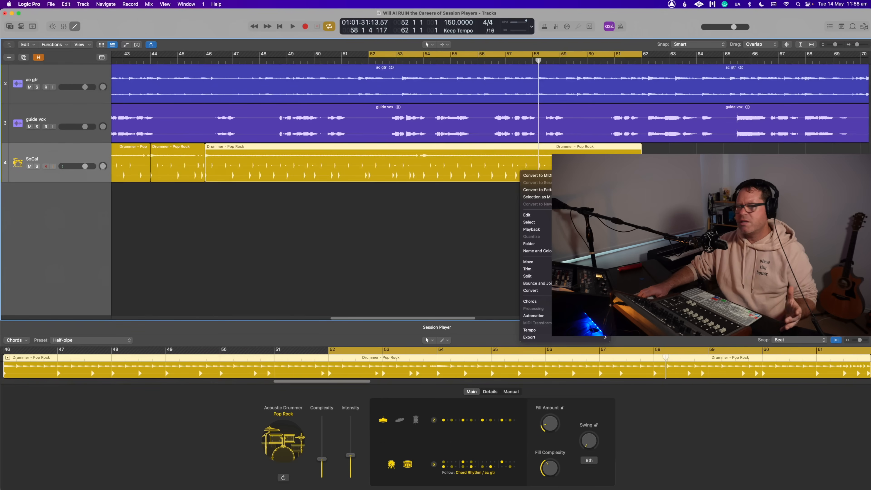
left_click(451, 244)
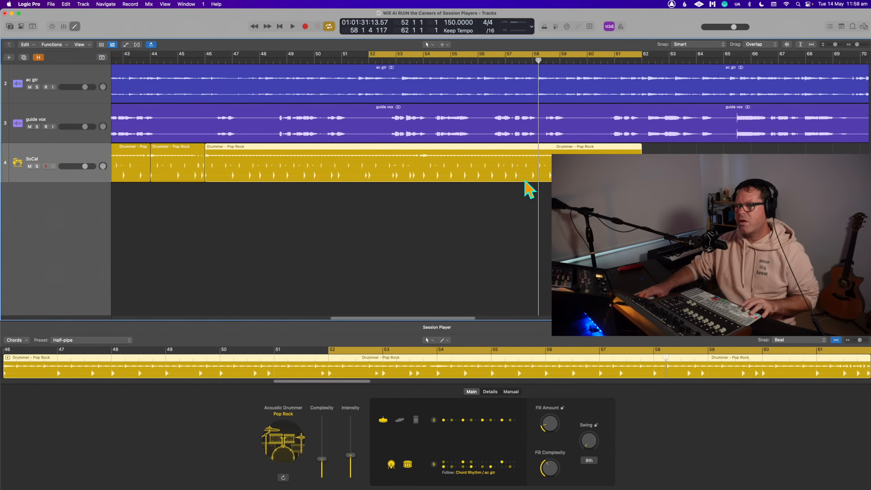
- Set the cycle area to run from bar 30 to bar 46 over the earlier Drummer regions
left_click_drag(208, 59, 205, 54)
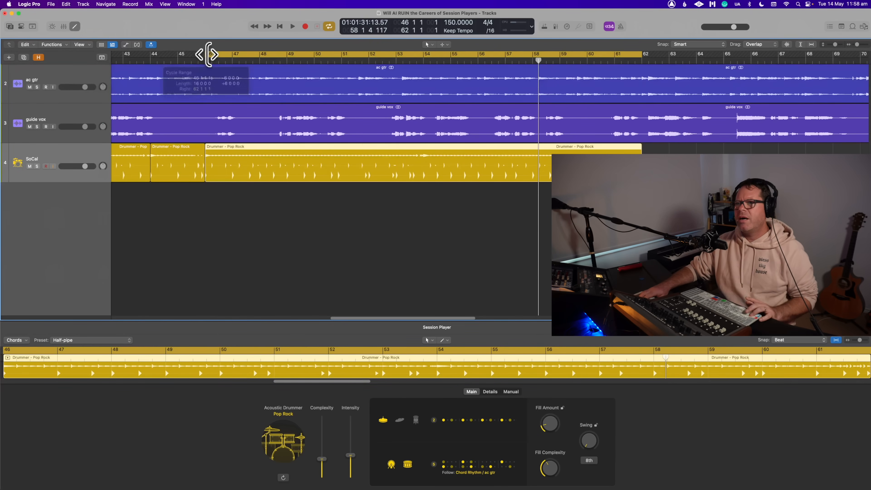
left_click(469, 205)
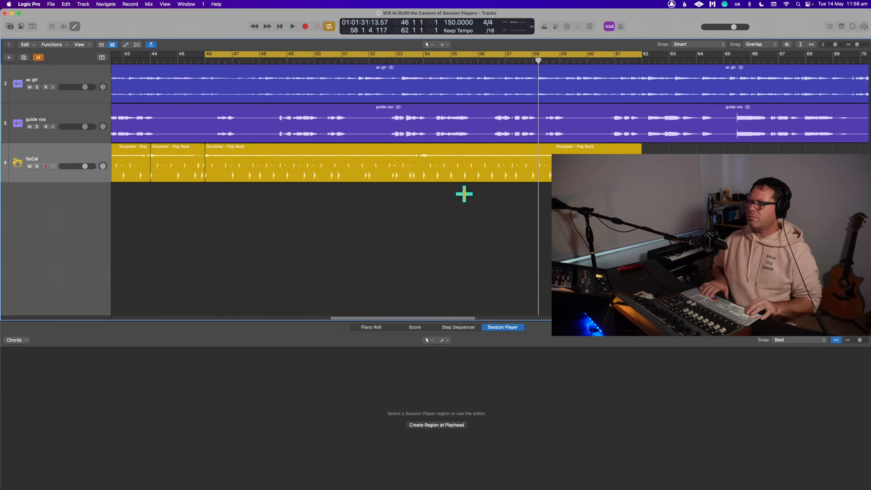
key("super+Left")
key("super+Left")
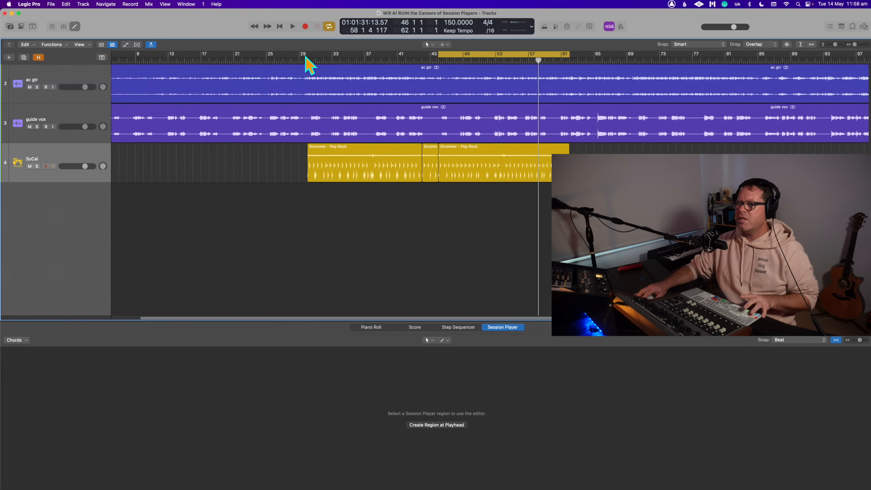
left_click_drag(309, 55, 442, 75)
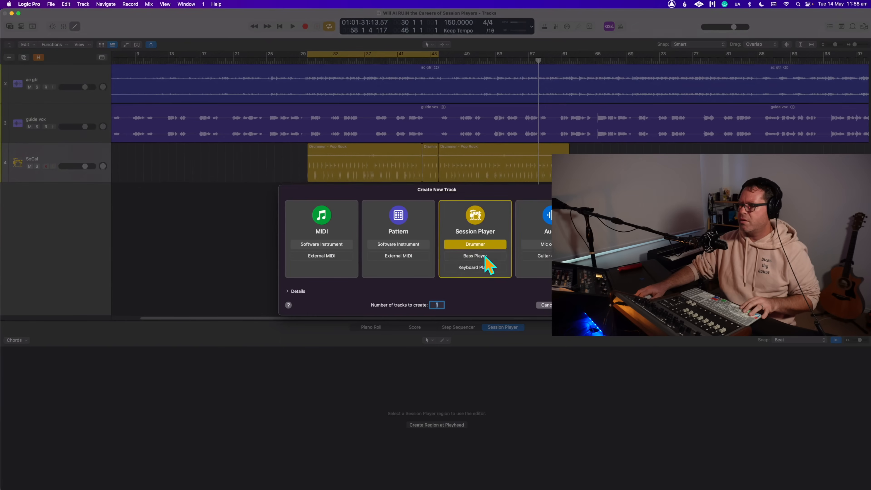
- Create one new Session Player track of the Bass Player type
left_click(483, 256)
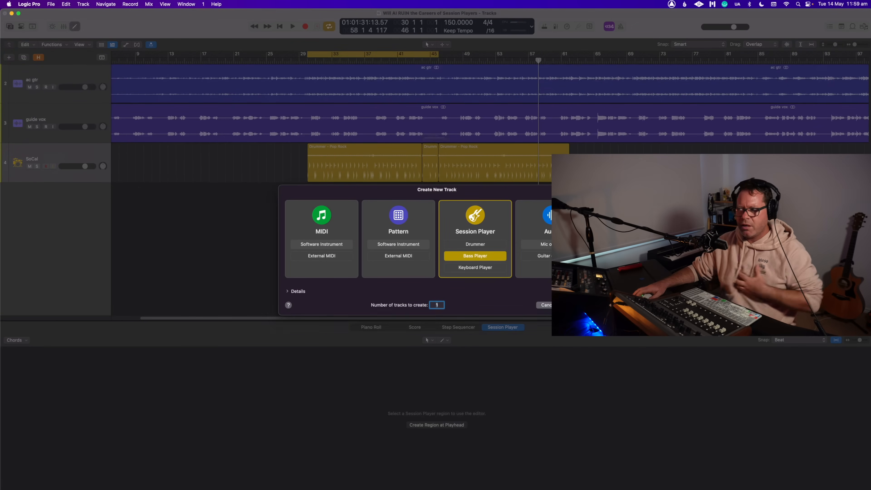
key("Return")
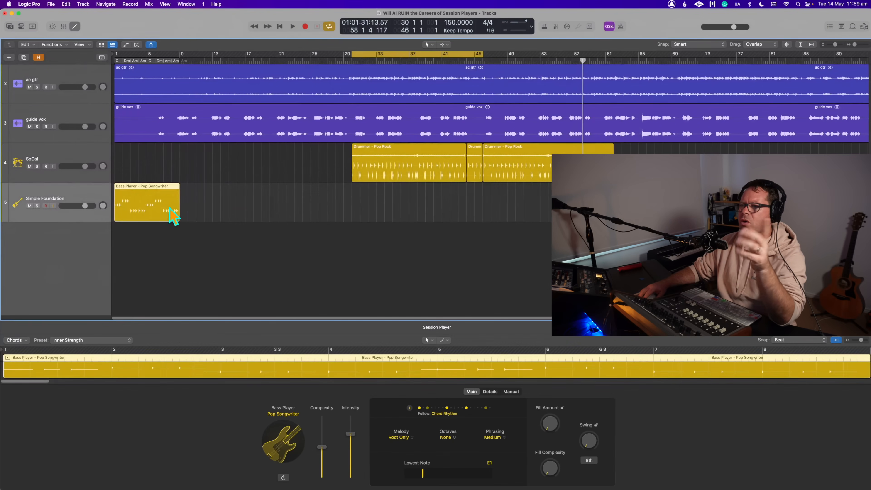
- Try to move the Bass Player region from bar 1 to bar 30 on its track
left_click_drag(161, 196, 398, 202)
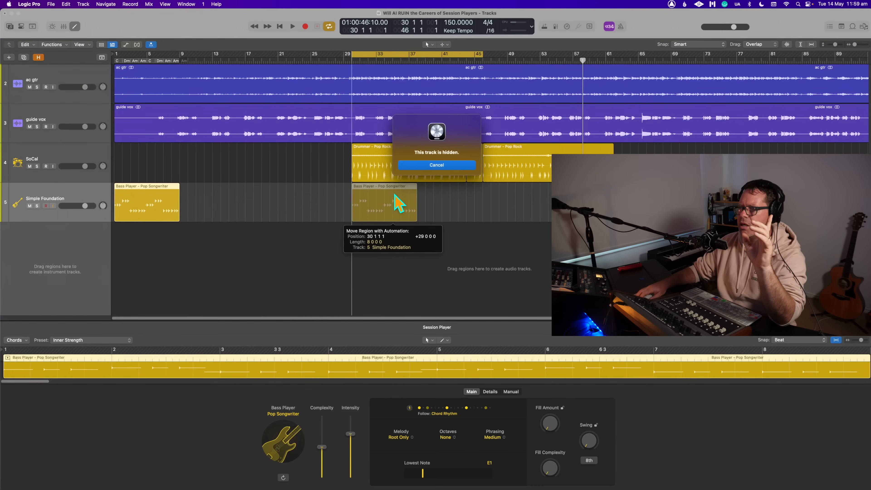
left_click(424, 165)
left_click_drag(152, 194, 379, 211)
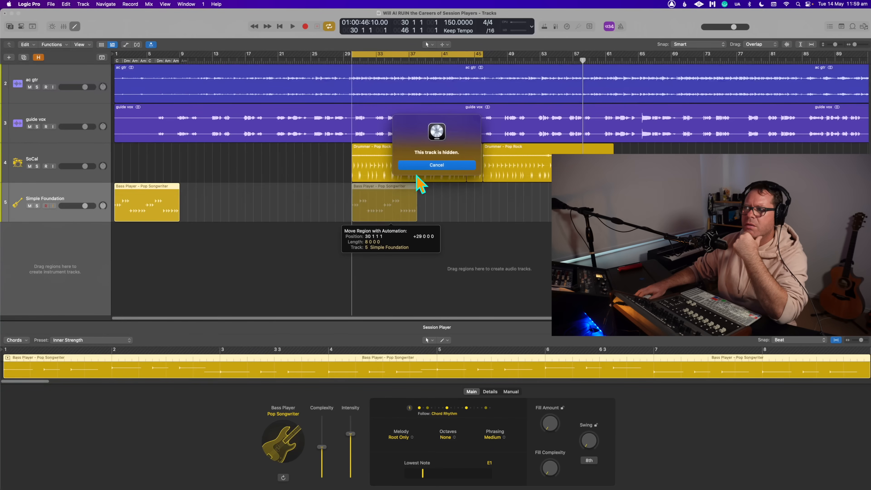
left_click(399, 166)
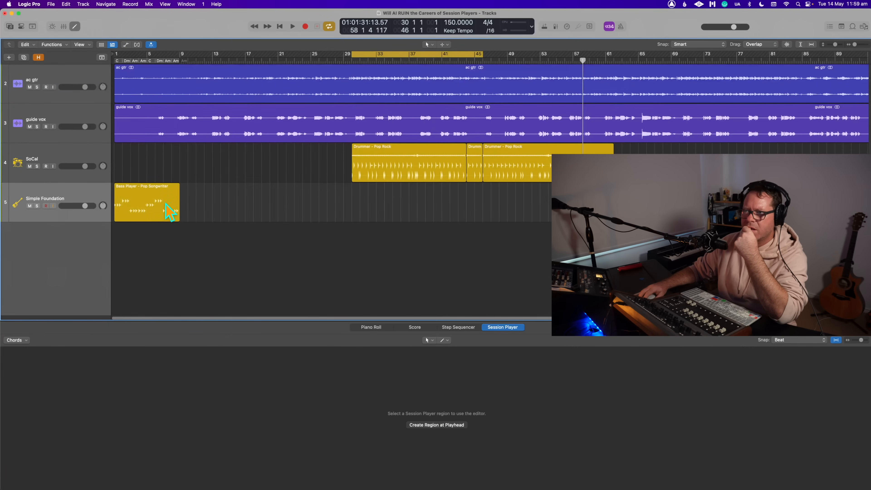
- Move the Bass Player region to bar 30, beneath the first Drummer region, and play it with the drums
left_click_drag(170, 211, 370, 207)
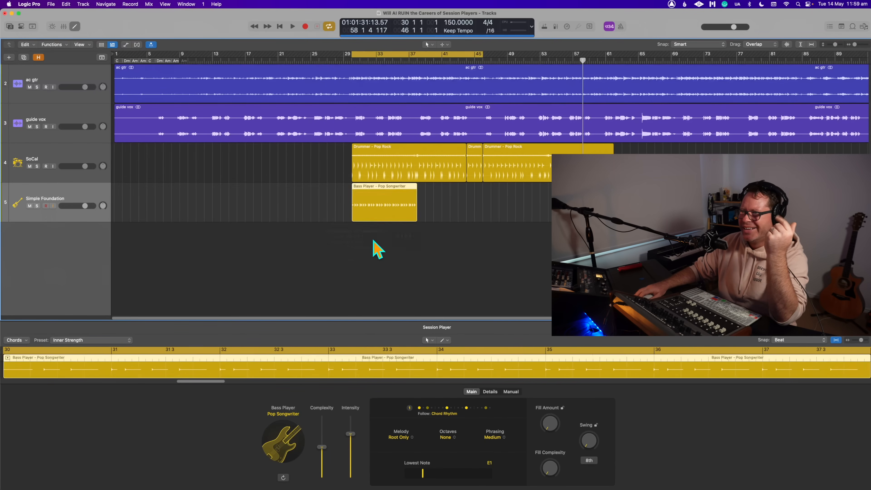
left_click(373, 239)
left_click(386, 202)
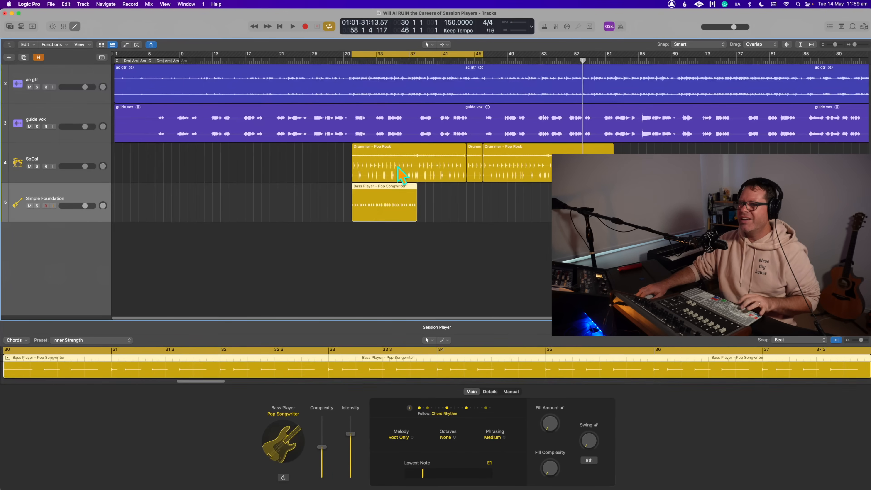
key("space")
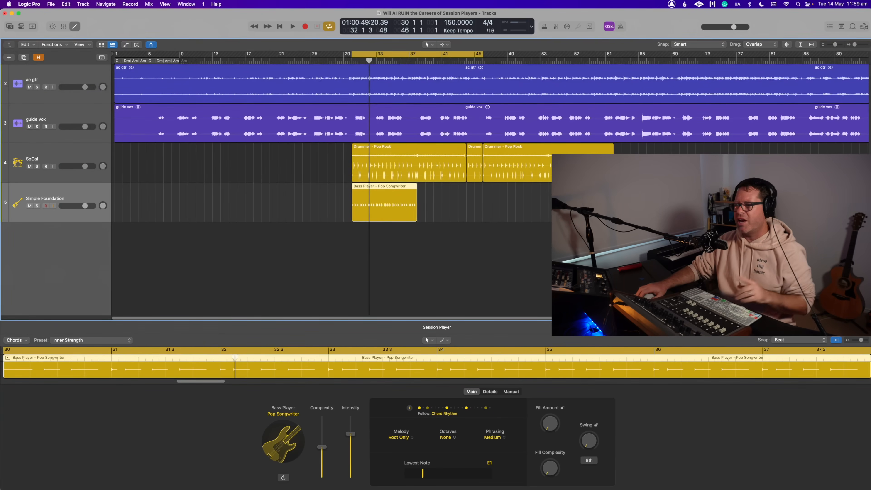
- Enlarge the Session Player editor and examine the Bass Player region's Main, Details and Manual settings
left_click(512, 392)
left_click(491, 392)
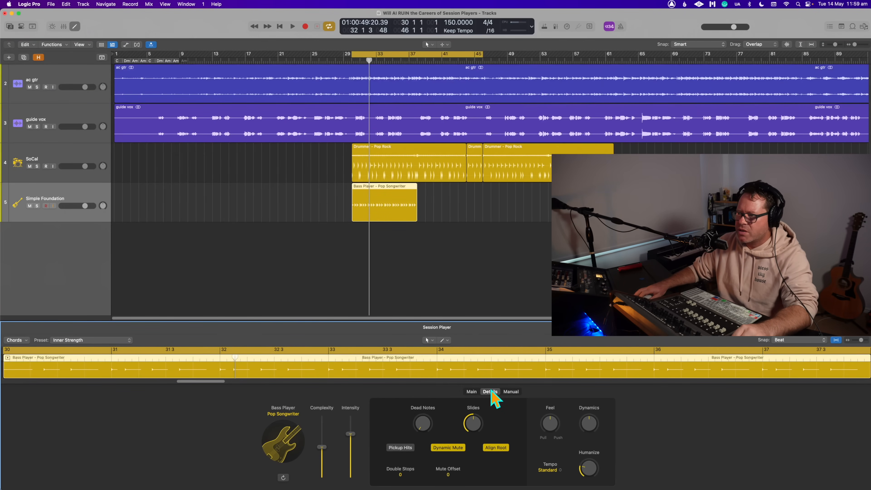
left_click(472, 393)
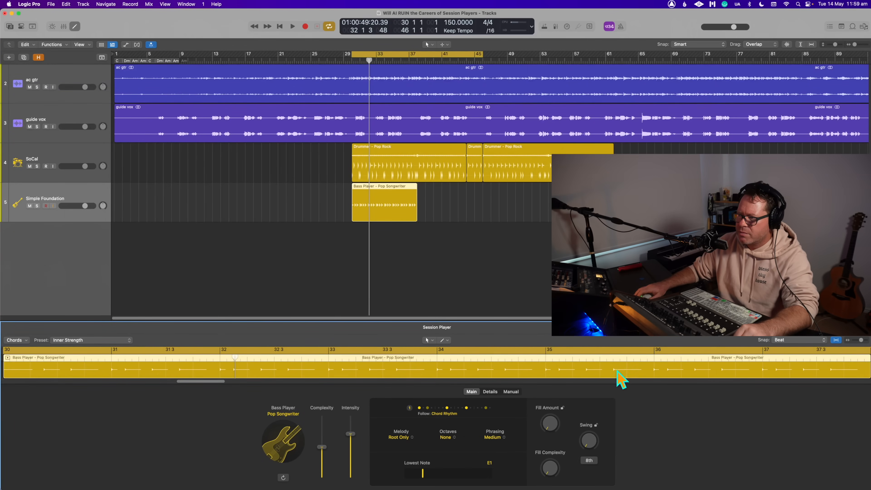
left_click_drag(425, 321, 425, 256)
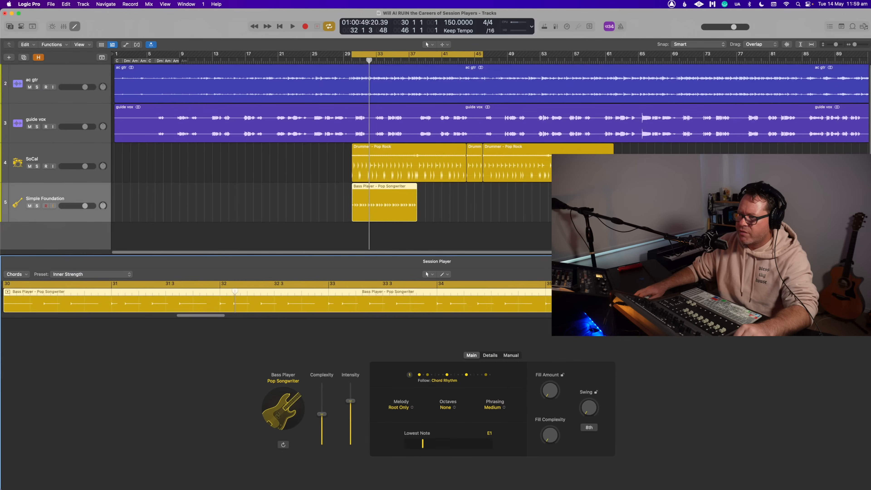
left_click(490, 357)
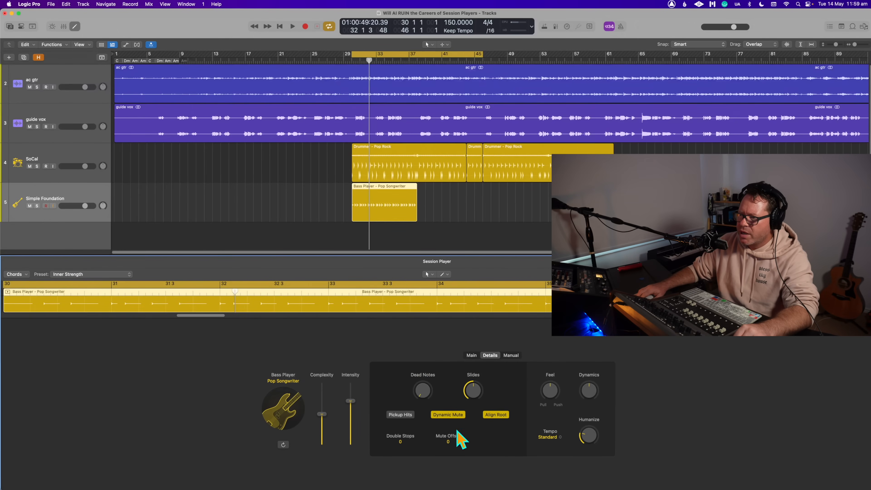
left_click(511, 355)
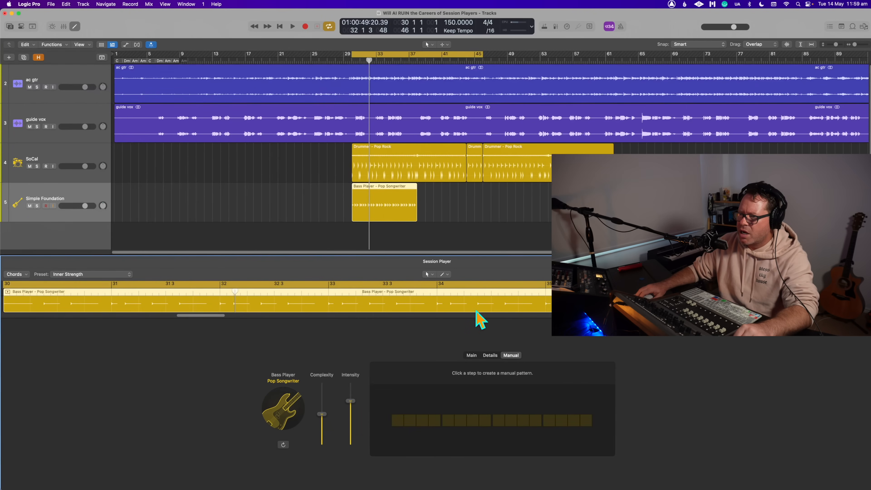
- Look through the Step Sequencer, Score and Piano Roll editors, and recheck the bass region's Details, Manual and Main settings
left_click(559, 231)
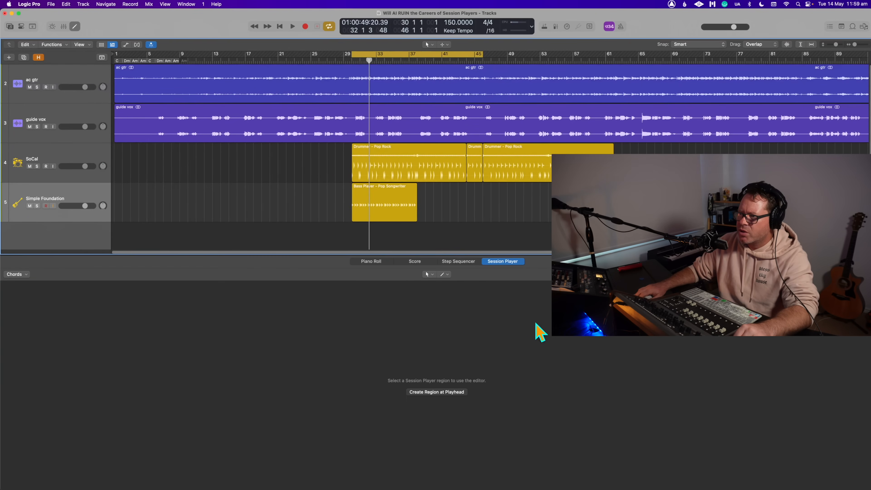
left_click(447, 263)
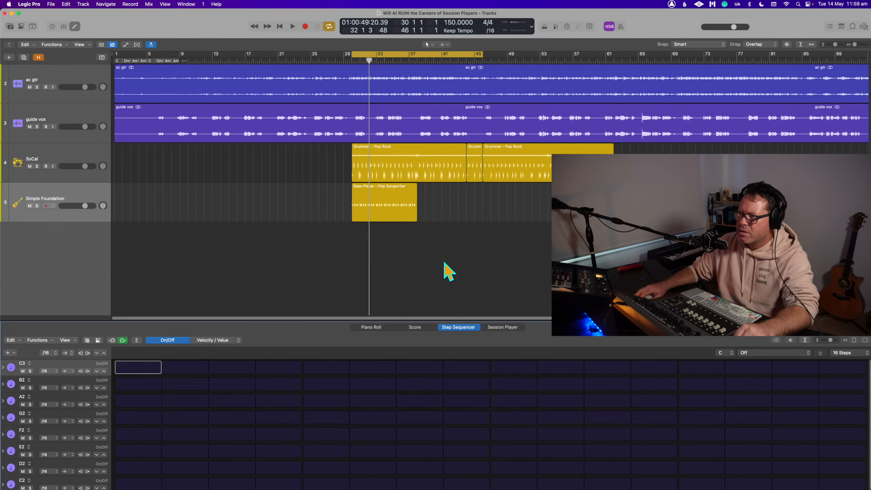
left_click(415, 329)
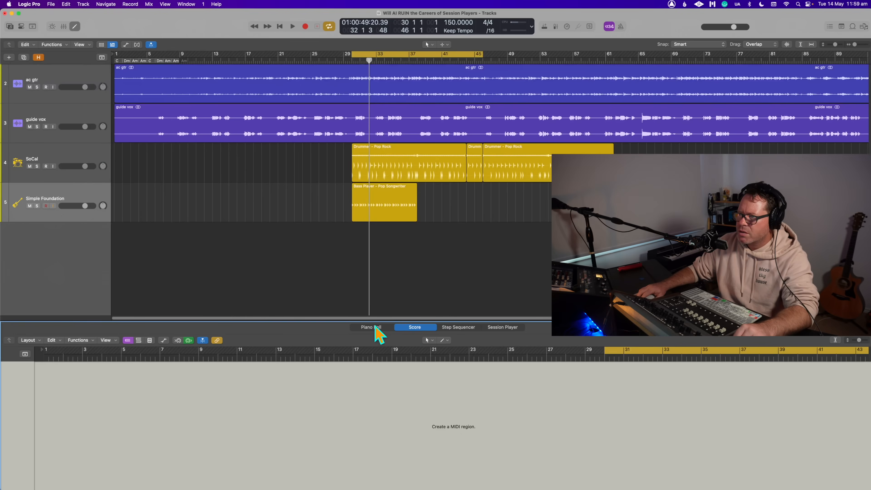
left_click(376, 327)
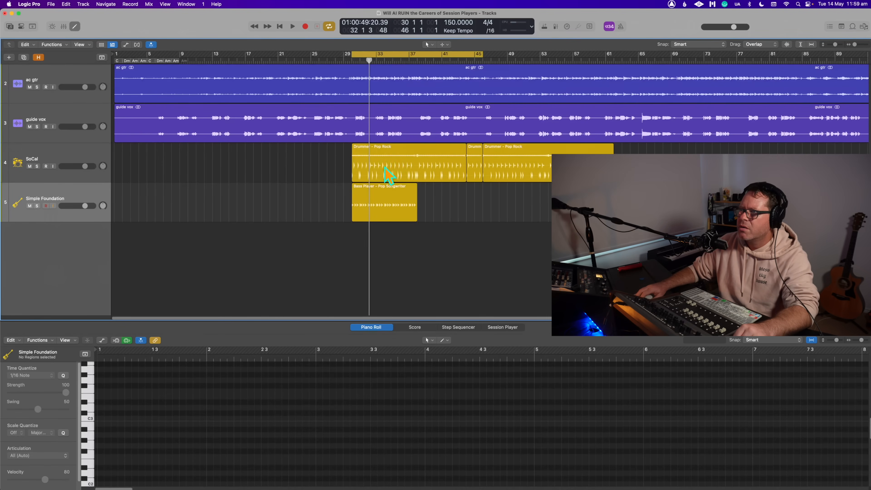
left_click(371, 190)
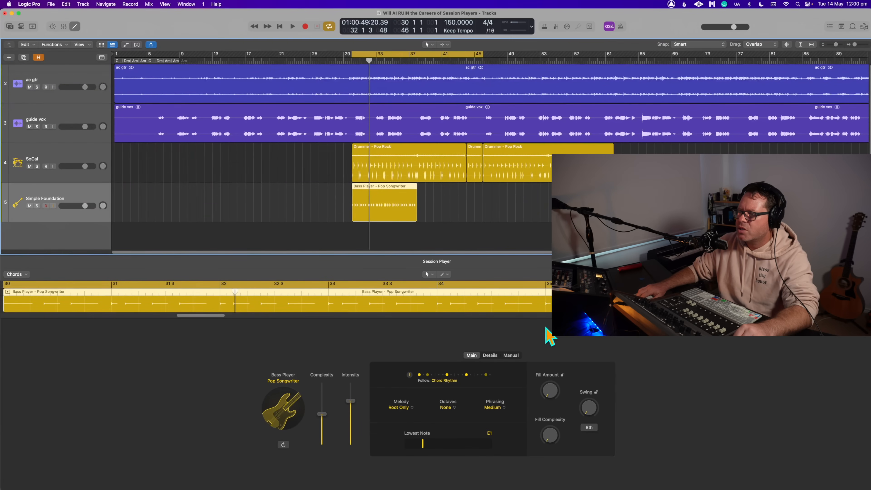
left_click(489, 356)
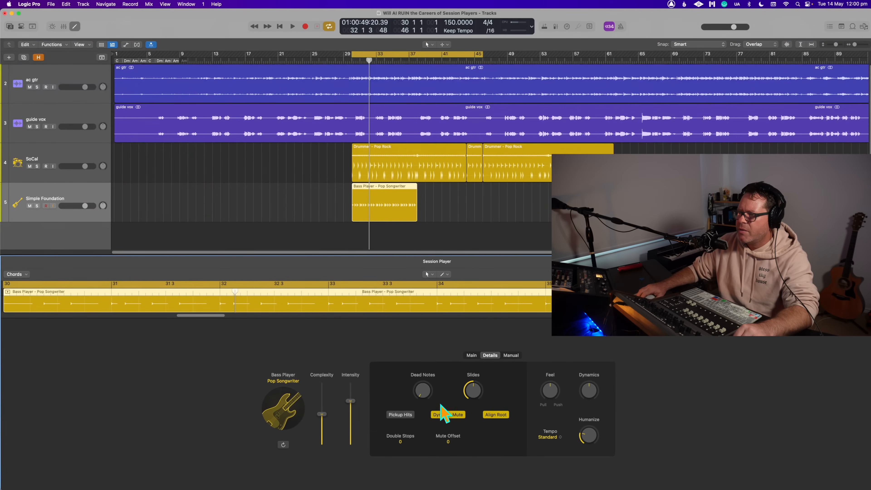
left_click(511, 355)
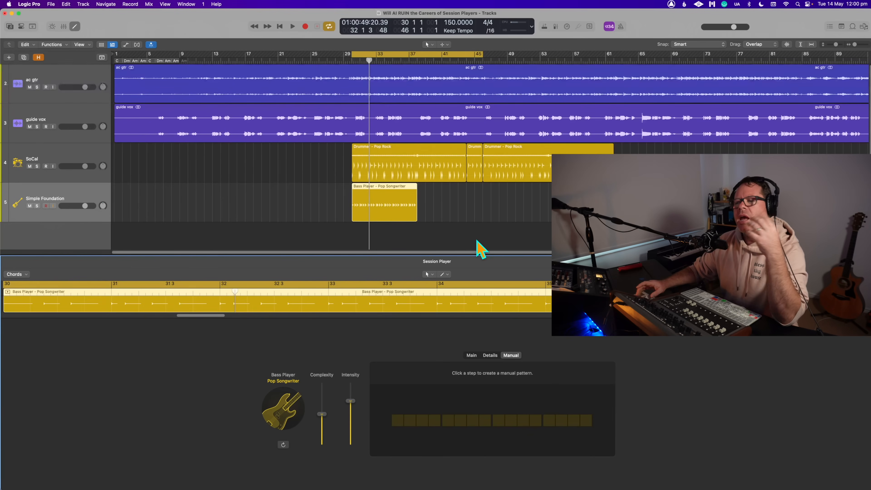
left_click(471, 356)
left_click(453, 214)
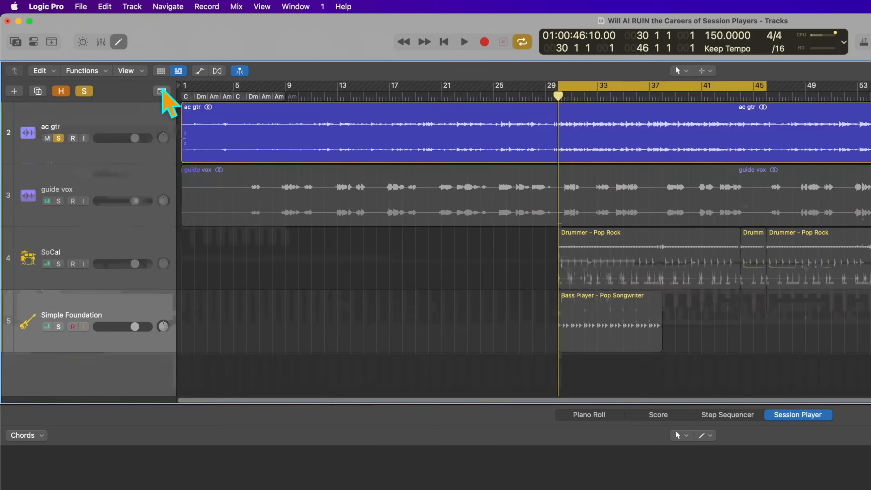
- Show the global tracks and move the chord progression on the Chord track from bar 1 to bar 30
left_click(161, 90)
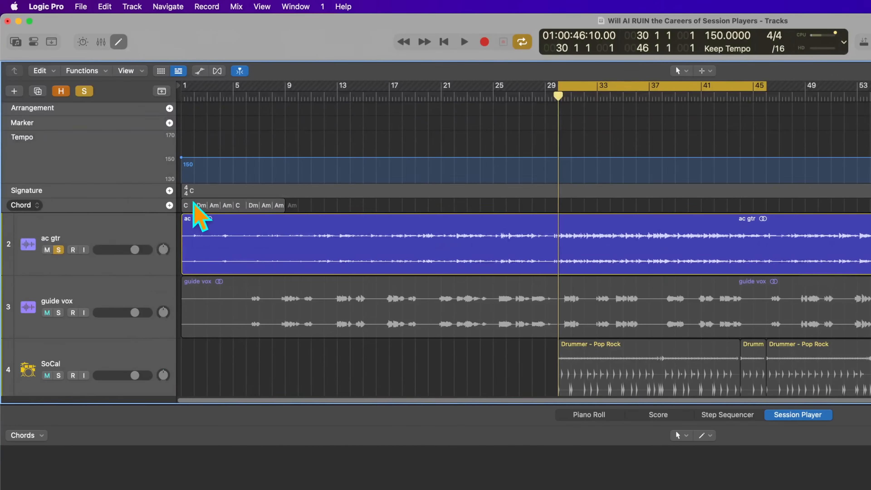
left_click_drag(193, 204, 570, 205)
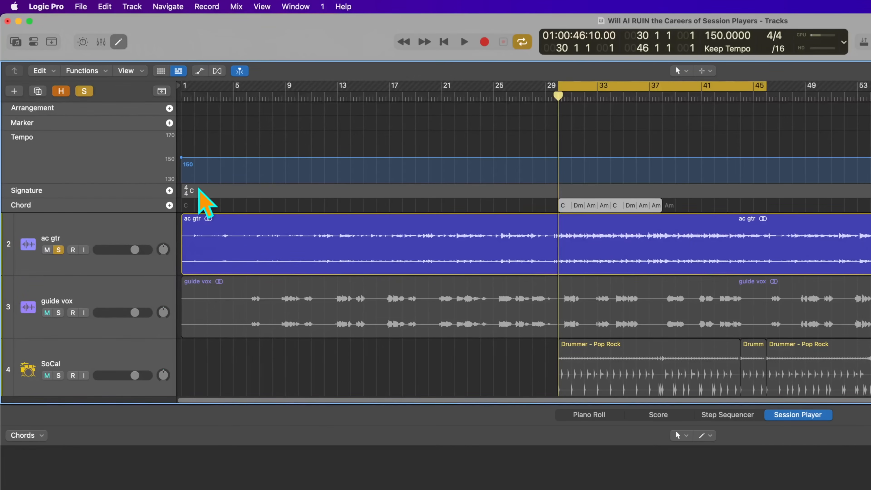
- Change the key signature to E major, transposing chords on the Chord track and in Session Player regions
double_click(200, 190)
left_click(676, 208)
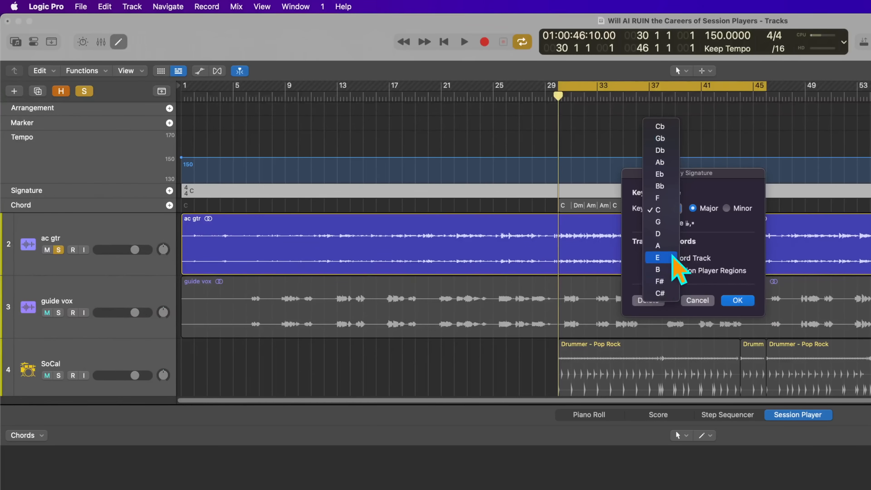
left_click(658, 257)
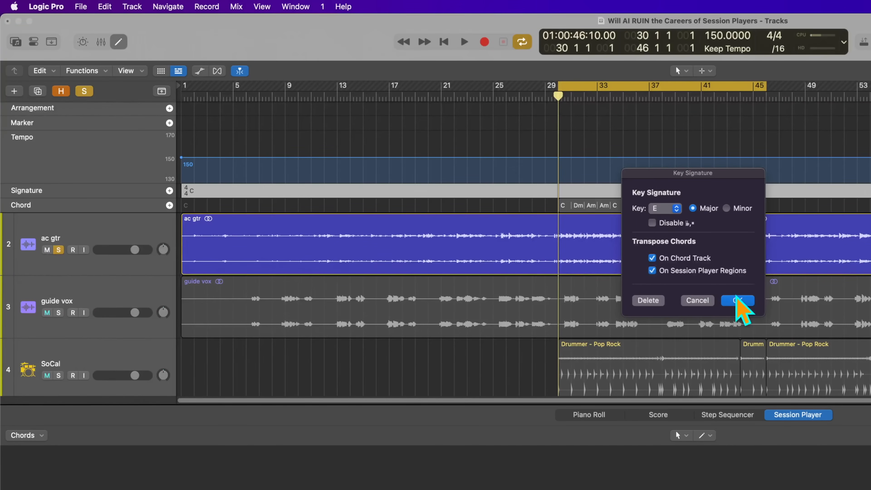
left_click(737, 300)
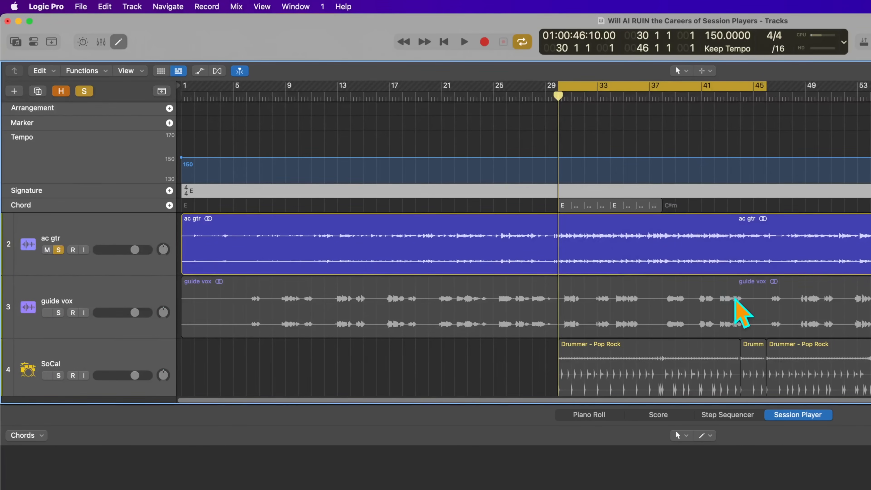
- Play the acoustic guitar from bar 30 and change the Chord track's bar 31 chord to B major
key("super+Down")
key("super+Down")
key("super+Right")
key("super+Right")
key("super+Right")
key("space")
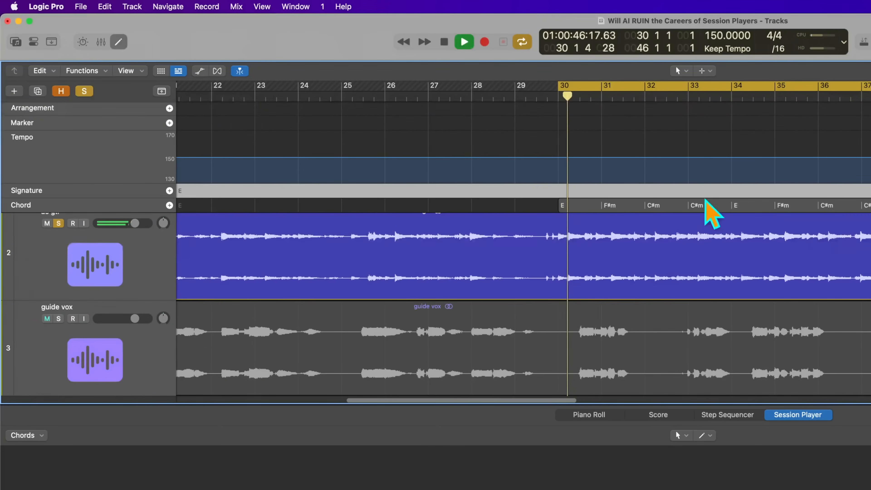
key("space")
double_click(622, 206)
left_click(680, 269)
left_click(671, 365)
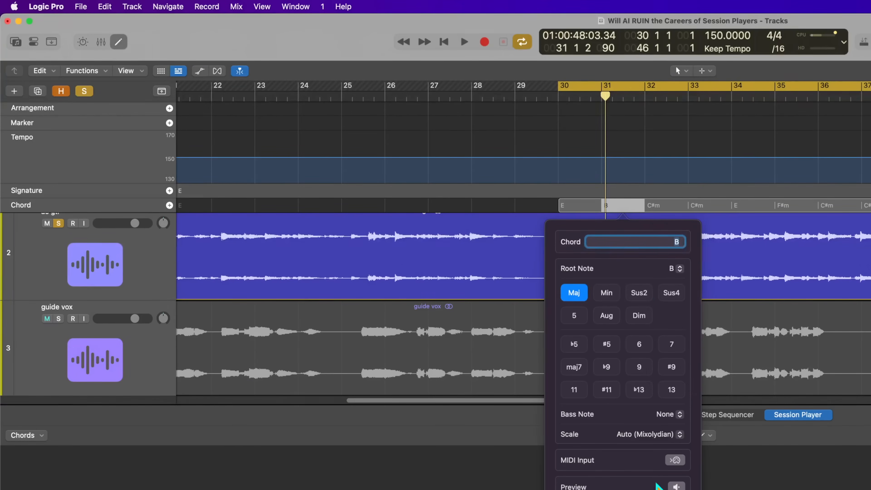
- Replay the section and change the Chord track's bar 32 chord to F# major
key("space")
- Continue matching the guitar by setting the bar 33 chord to Am and the bar 35 chord to B
key("space")
double_click(666, 205)
left_click(723, 269)
left_click(716, 354)
left_click(617, 293)
key("space")
scroll(626, 242, "down", 2)
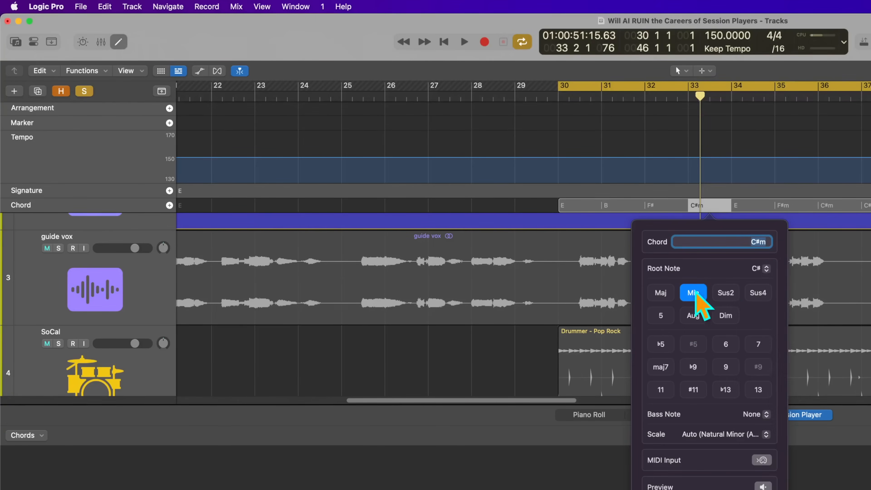
key("Escape")
double_click(795, 205)
double_click(777, 241)
type("B")
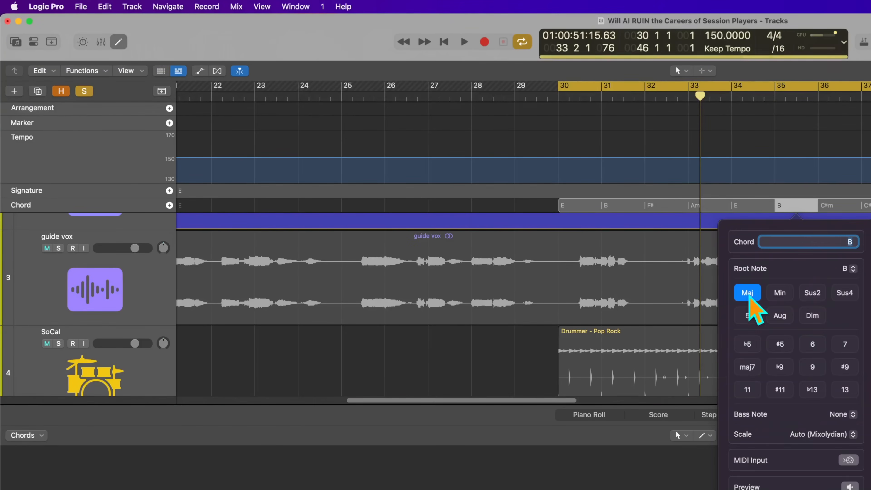
- Set the bar 36 chord to F# and delete the chord at bar 37
double_click(838, 205)
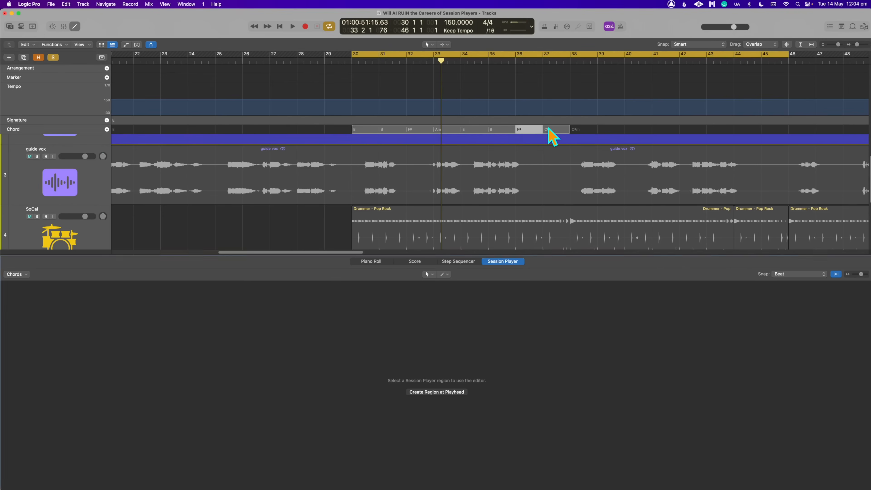
left_click(556, 130)
key("BackSpace")
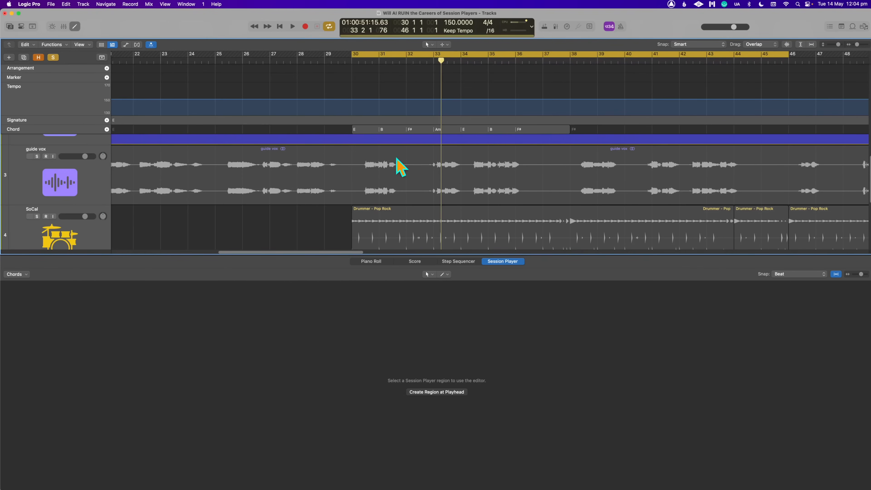
- Play the start of the chord section and briefly check the track channel strips in the mixer
key("space")
scroll(389, 187, "down", 2)
key("x")
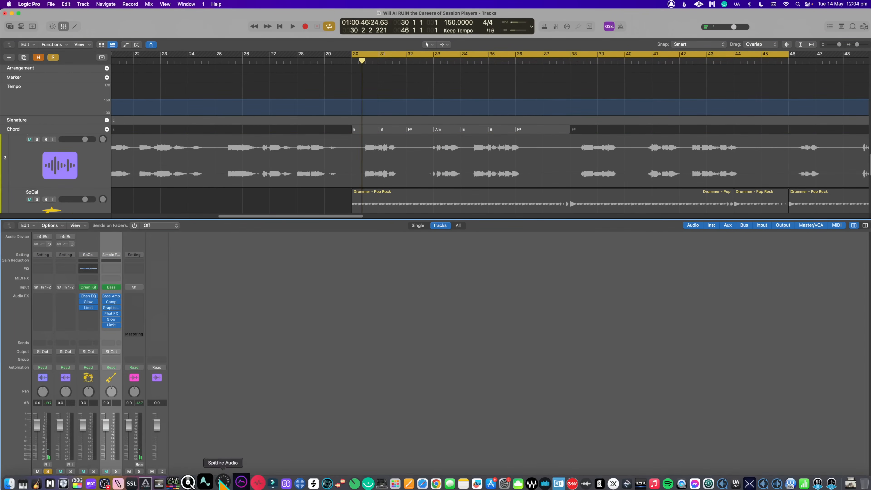
left_click(115, 482)
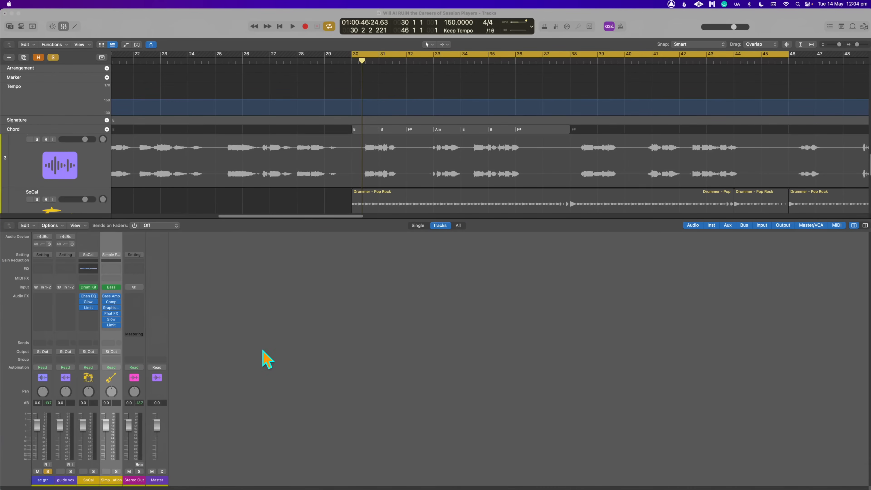
left_click(797, 360)
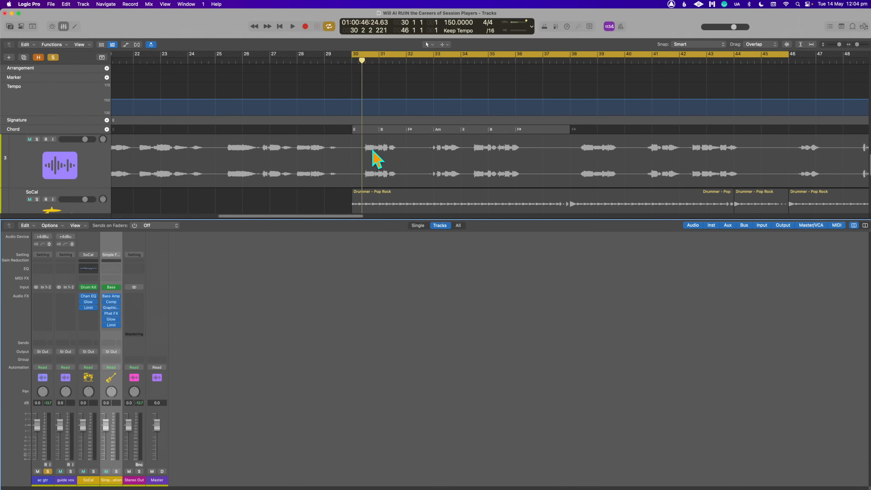
key("x")
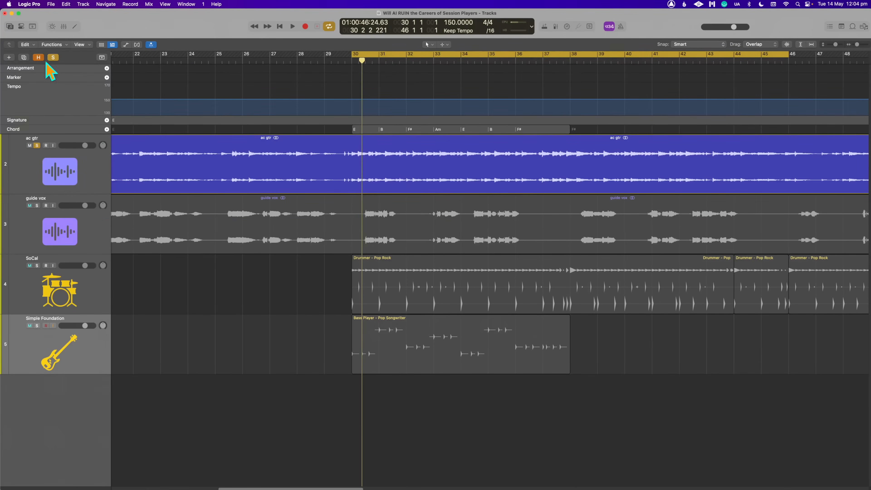
- Turn off solo mode and play the guitar, vocal, drums and bass together from bar 30
left_click(54, 57)
key("space")
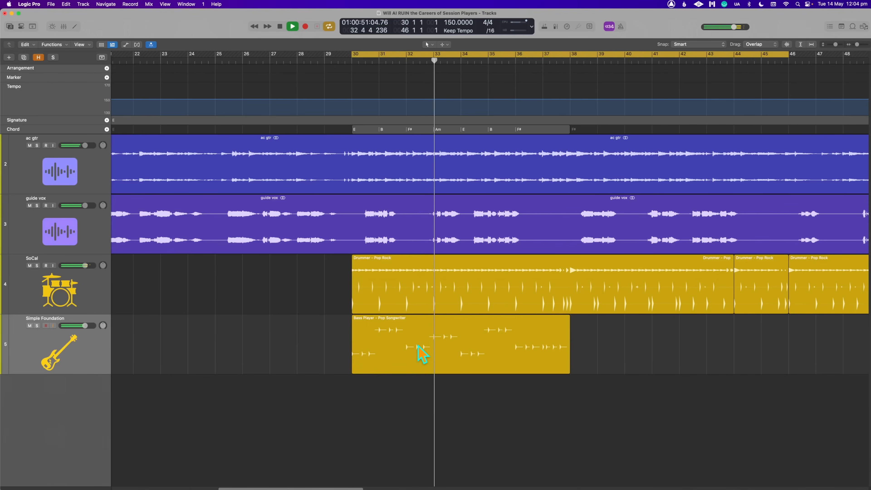
key("space")
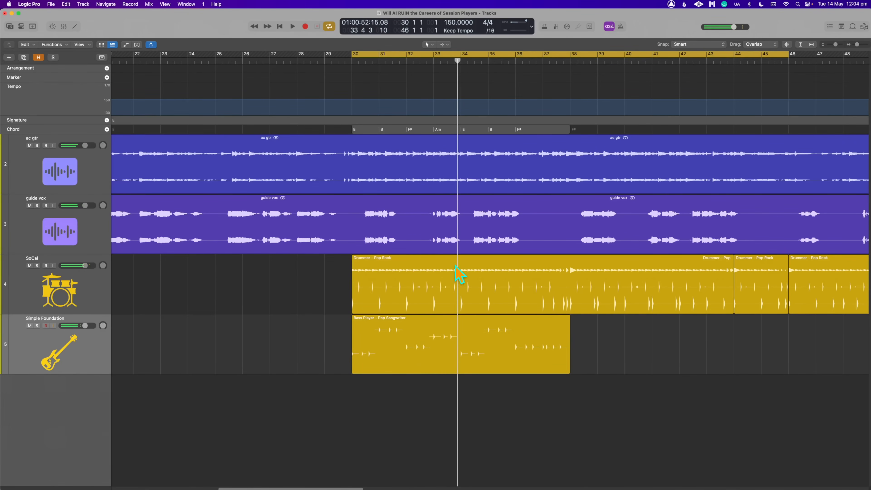
- Change the root note of the bar 33 minor chord on the Chord track to C#
left_click(442, 129)
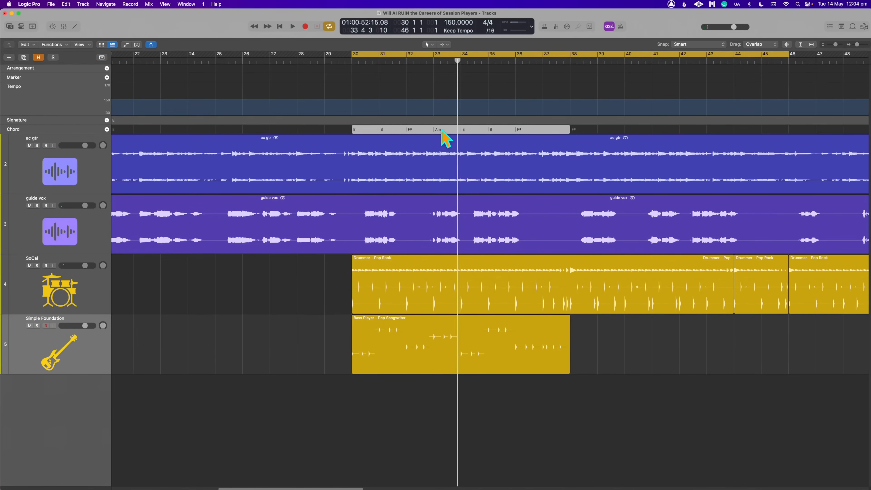
left_click(451, 131)
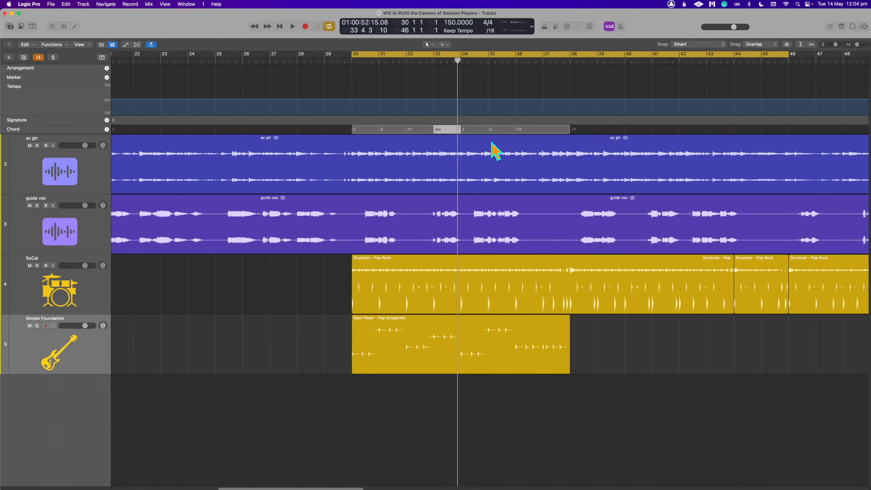
double_click(440, 130)
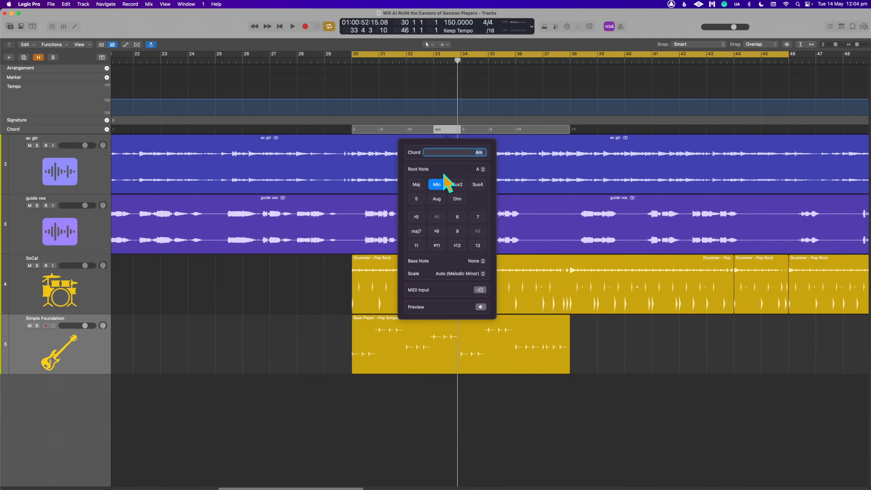
left_click(480, 169)
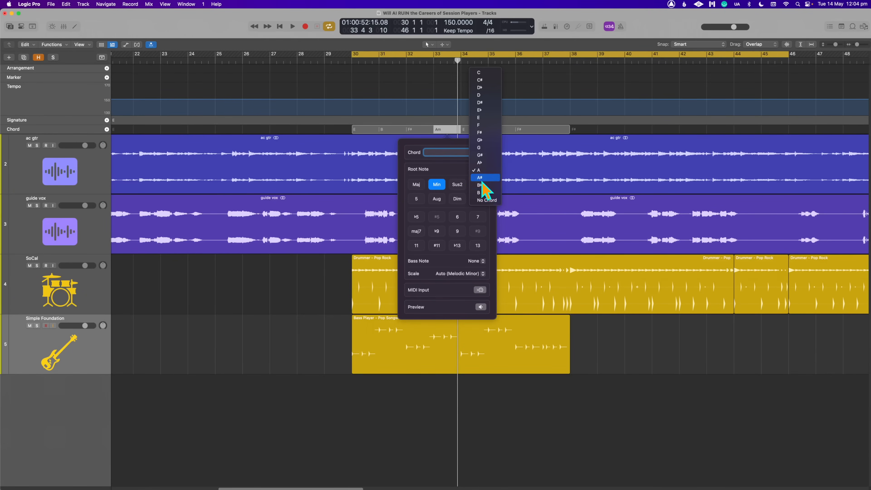
left_click(487, 83)
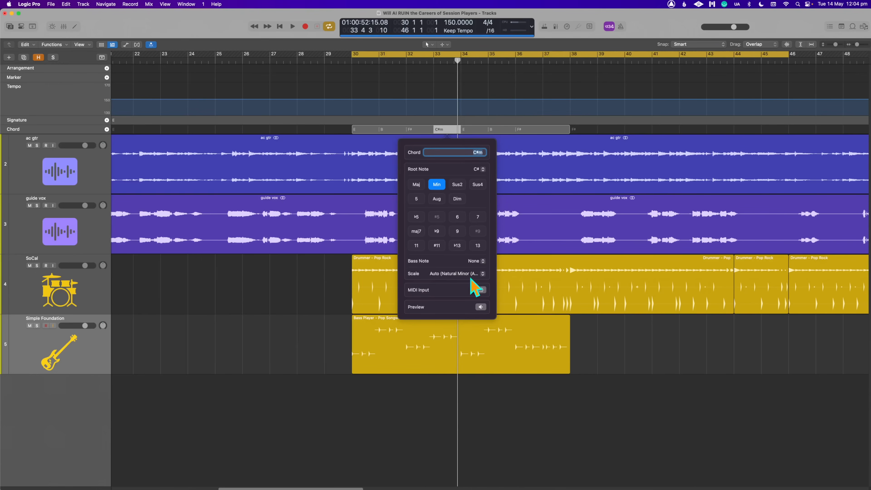
left_click(295, 309)
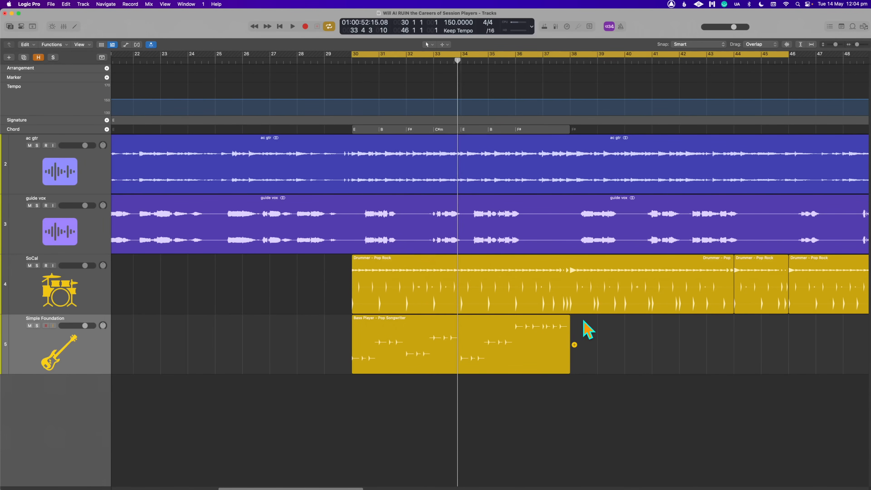
- Play the corrected bass part, shorten the cycle range to bars 30 to 38, and replay it
key("space")
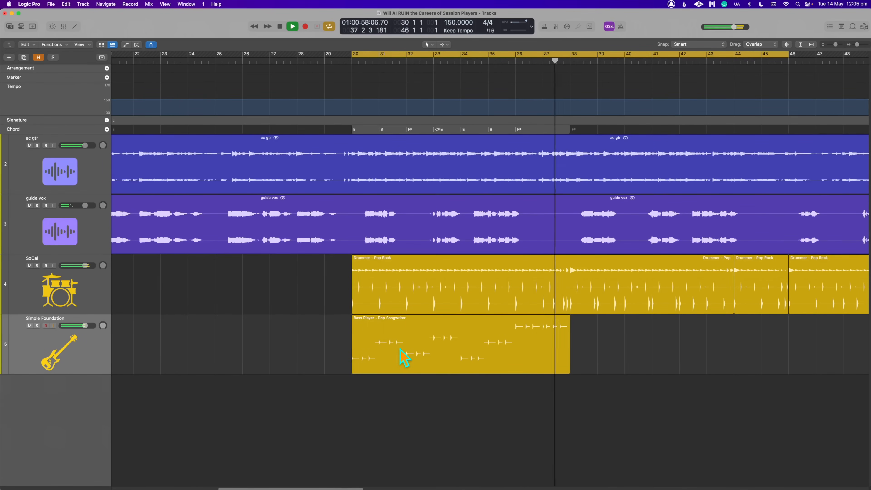
key("space")
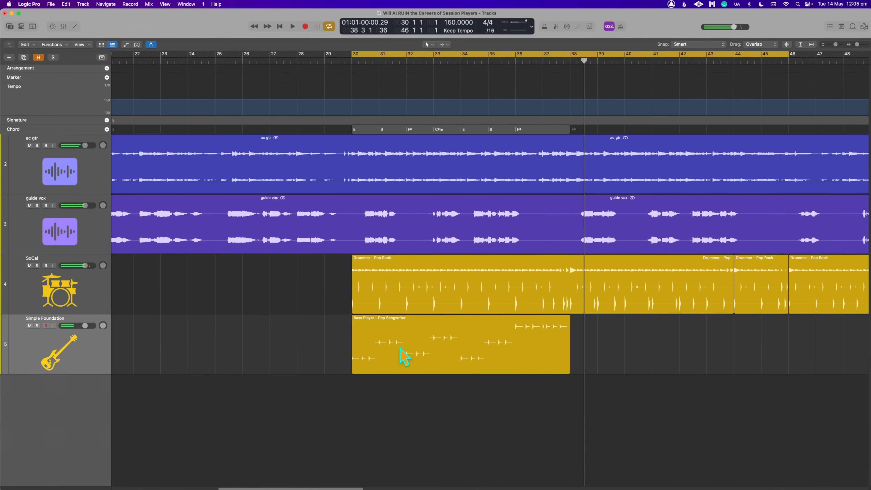
left_click(423, 348)
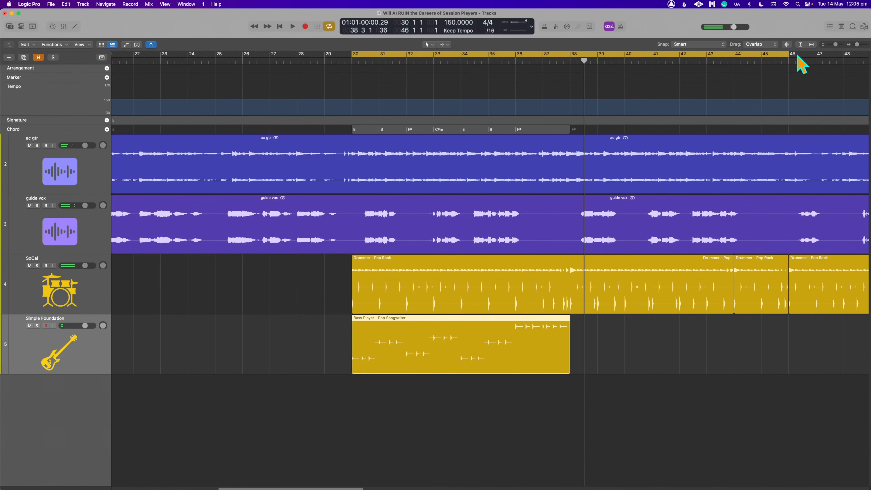
left_click_drag(788, 52, 569, 101)
key("space")
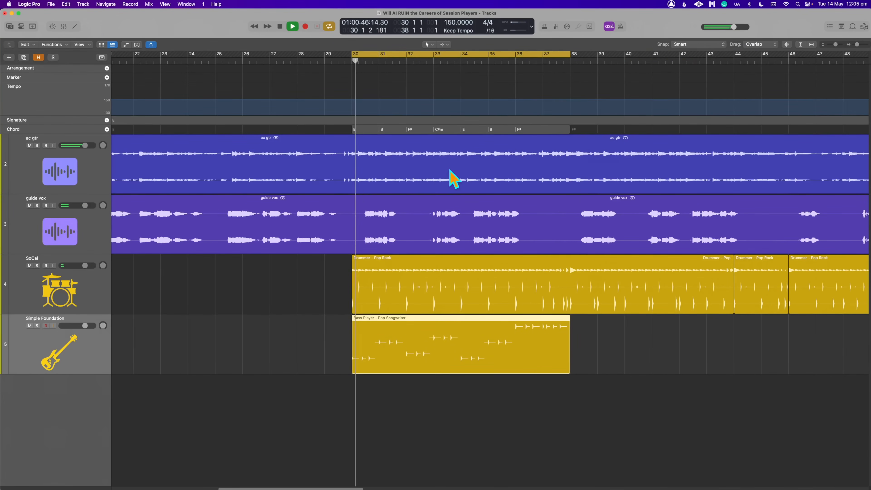
key("space")
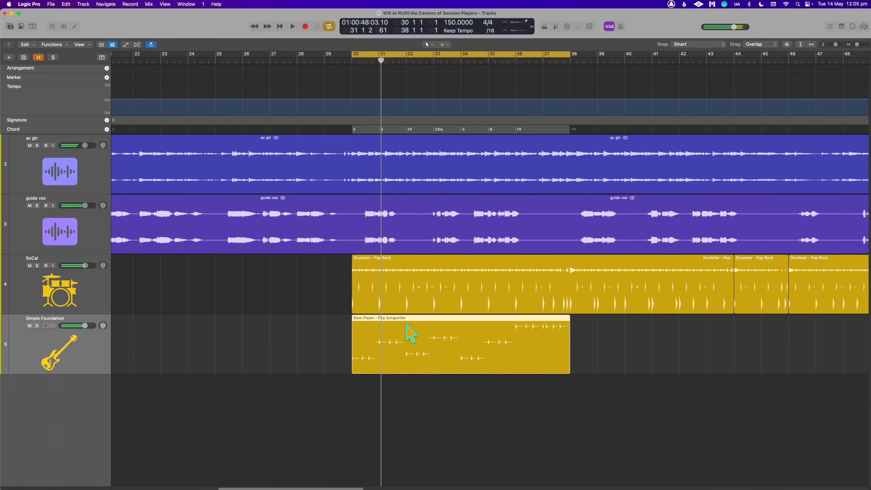
- Open the Bass Player region in the Session Player editor and audition the Retro Rock style with the song
double_click(408, 335)
left_click(301, 415)
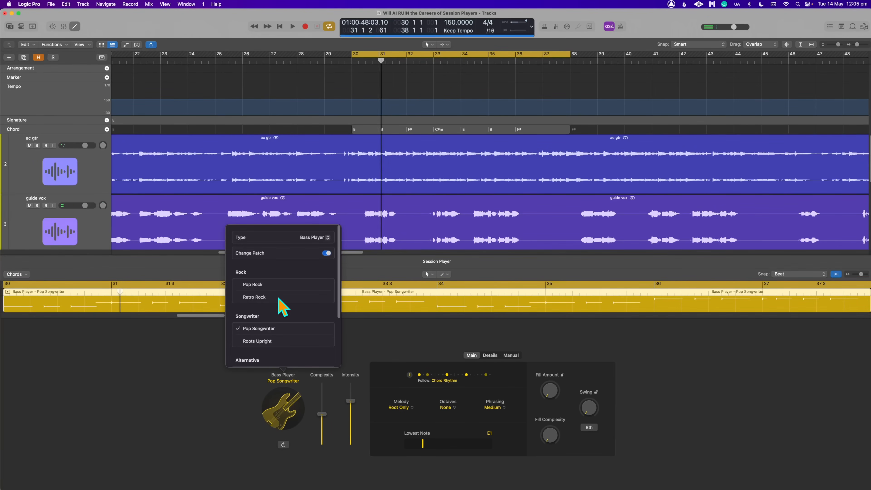
left_click(294, 298)
key("space")
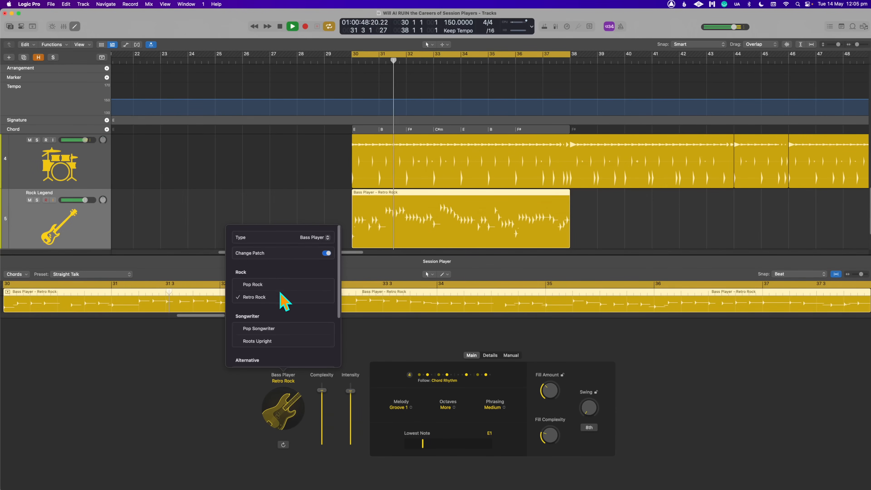
- Browse the remaining Bass Player styles during playback and switch the bass region to Pop Rock
scroll(281, 301, "down", 3)
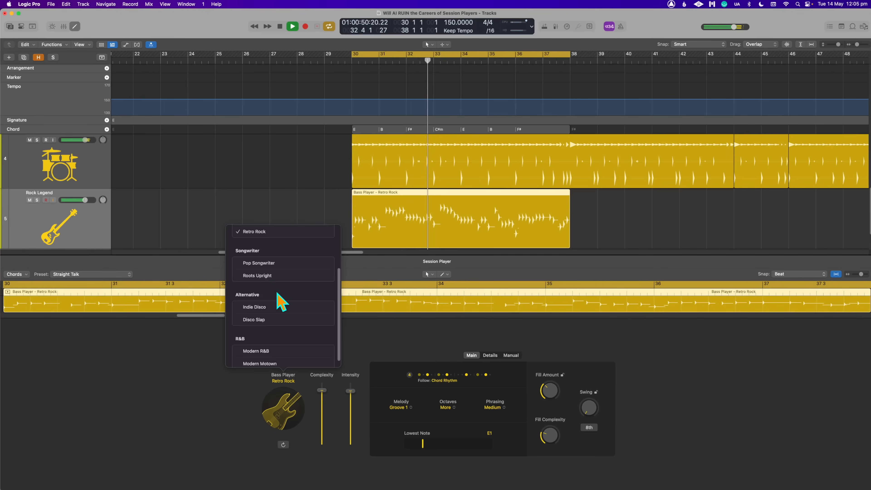
scroll(280, 304, "up", 3)
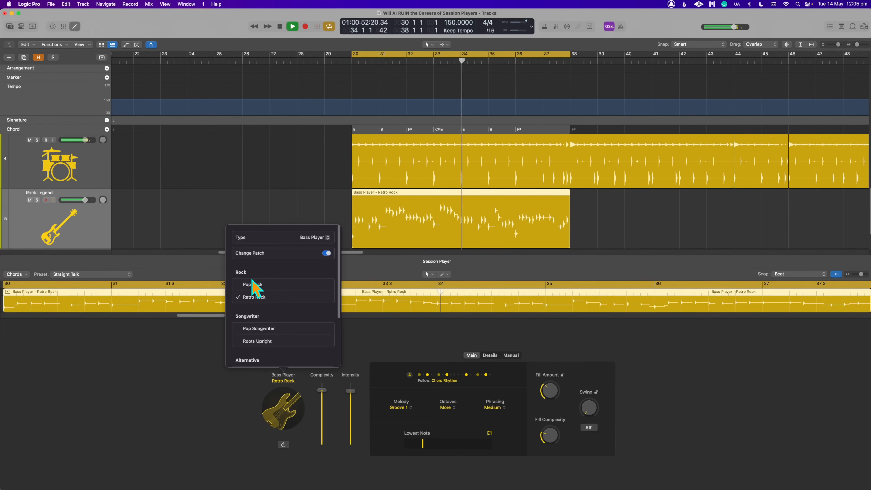
left_click(305, 205)
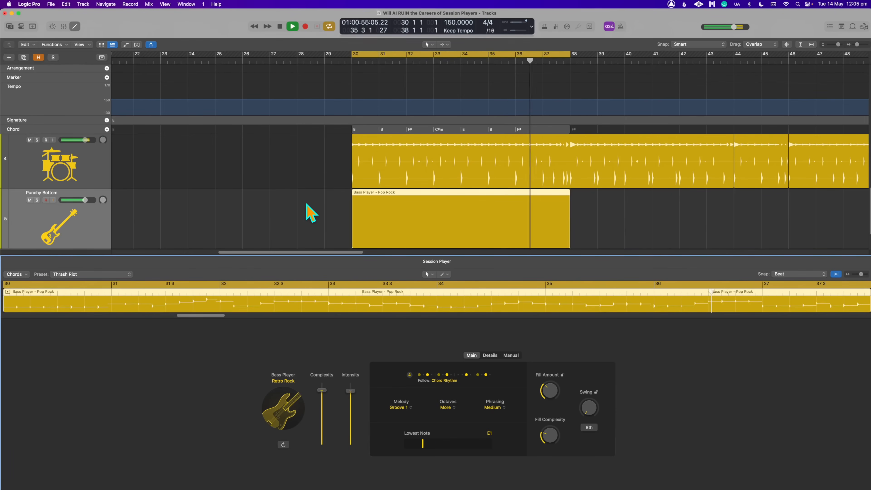
left_click(378, 218)
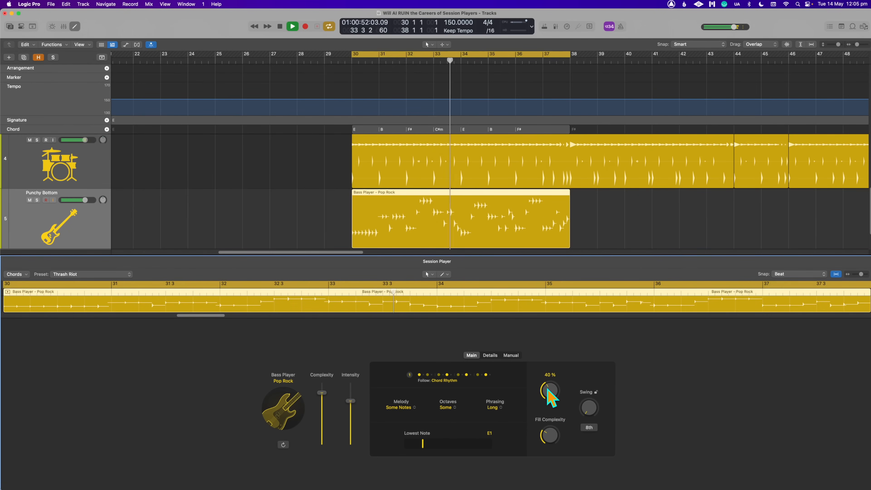
- Listen to the Pop Rock bass region in the loop and examine its fill and other Main settings
left_click_drag(549, 398, 530, 447)
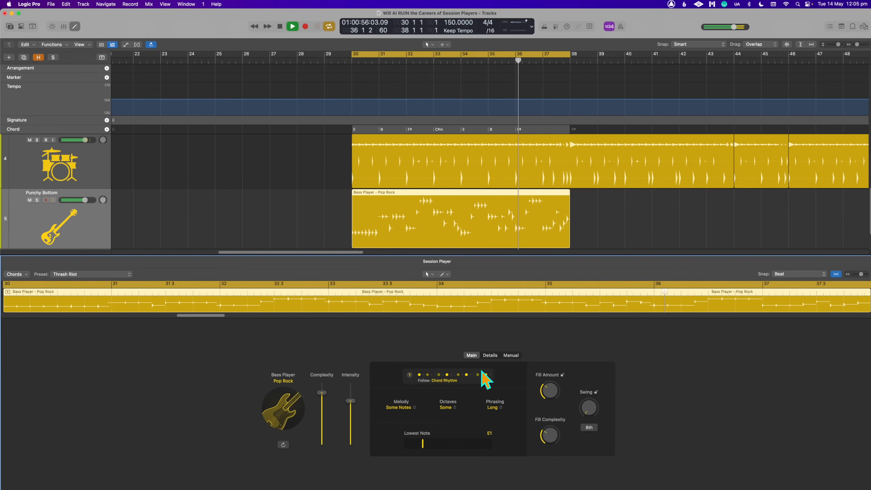
left_click(634, 223)
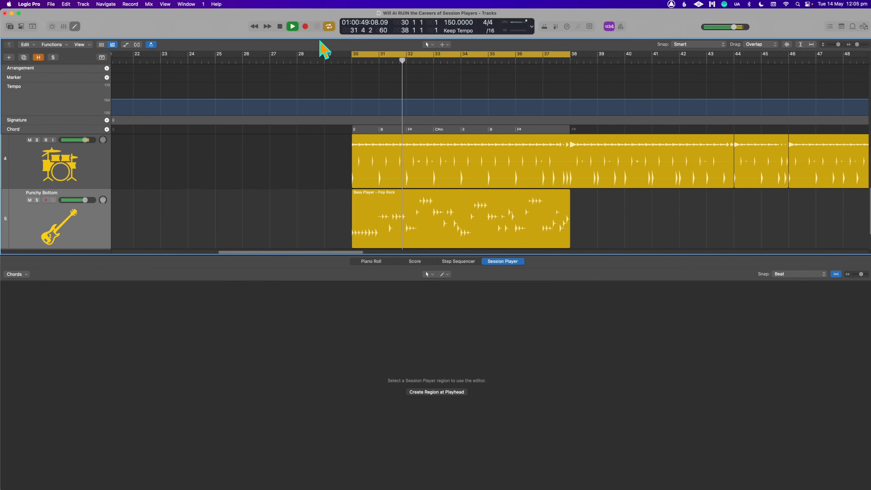
left_click(455, 230)
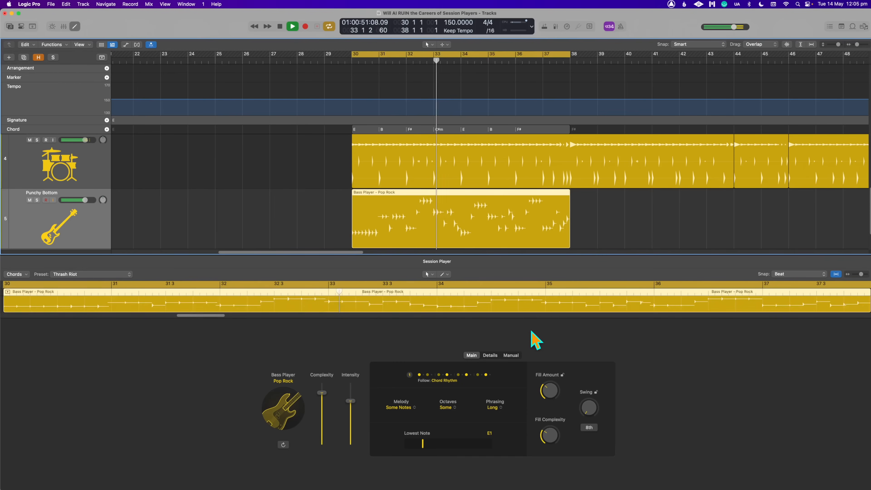
- Check the bass region's Melody options, set its Lowest Note to D1 and adjust Fill Complexity to 24%
left_click(399, 408)
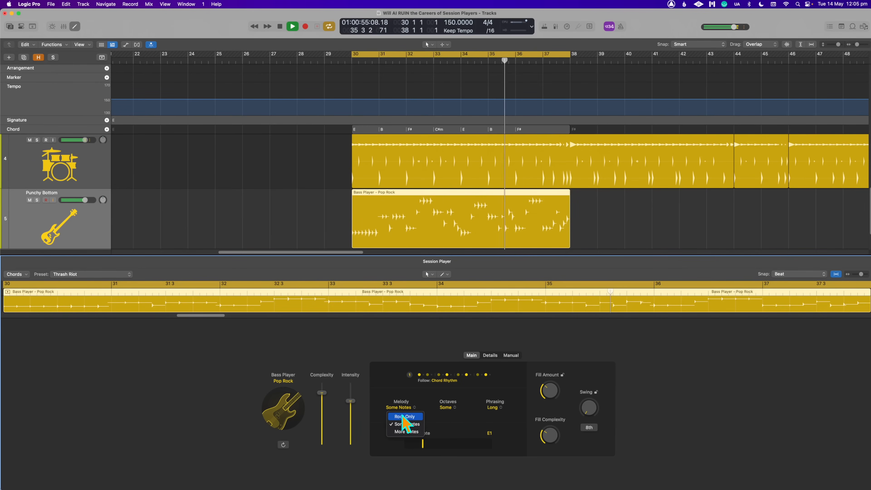
left_click(421, 394)
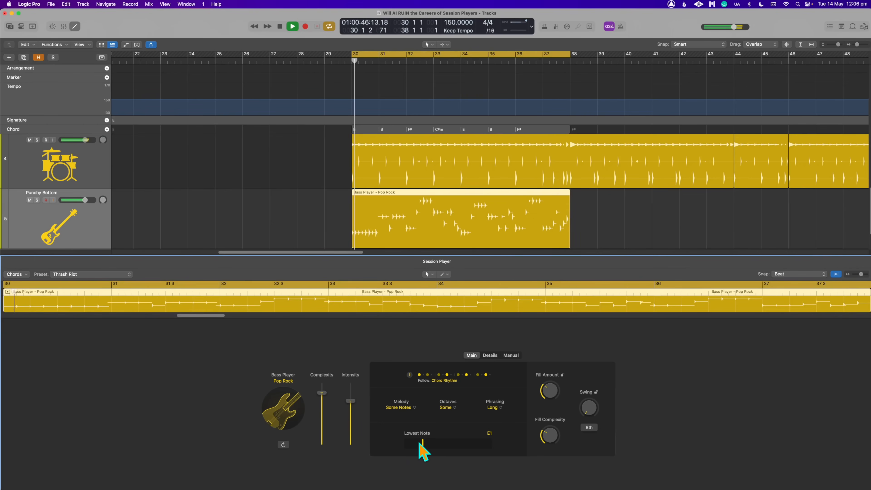
left_click_drag(419, 443, 415, 443)
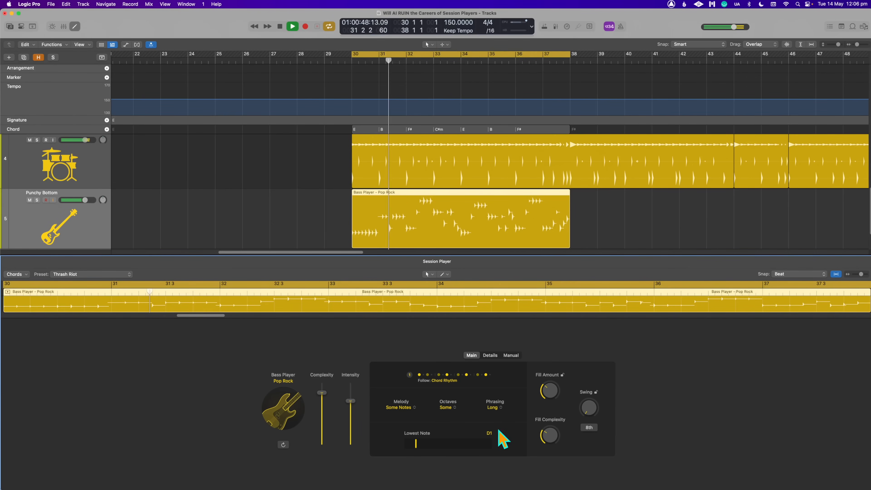
left_click_drag(556, 436, 555, 445)
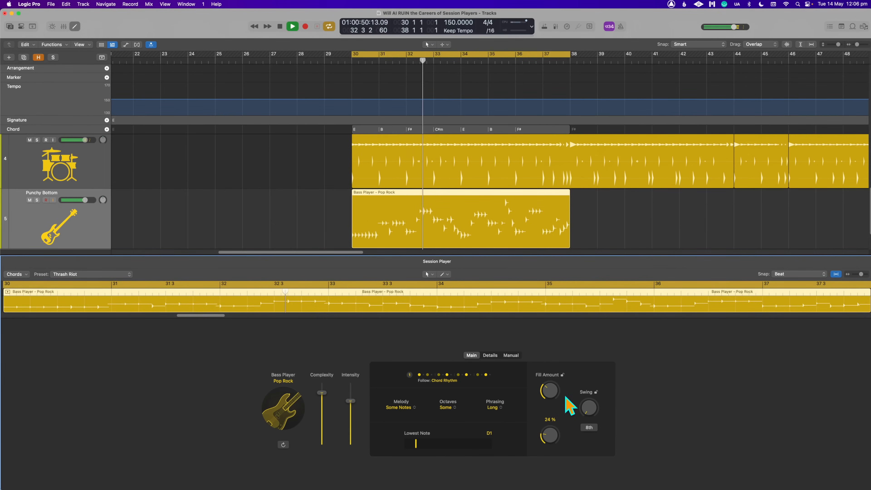
- View the bass region's Manual pattern settings and slightly lower the Slides amount in its Details settings
left_click(511, 355)
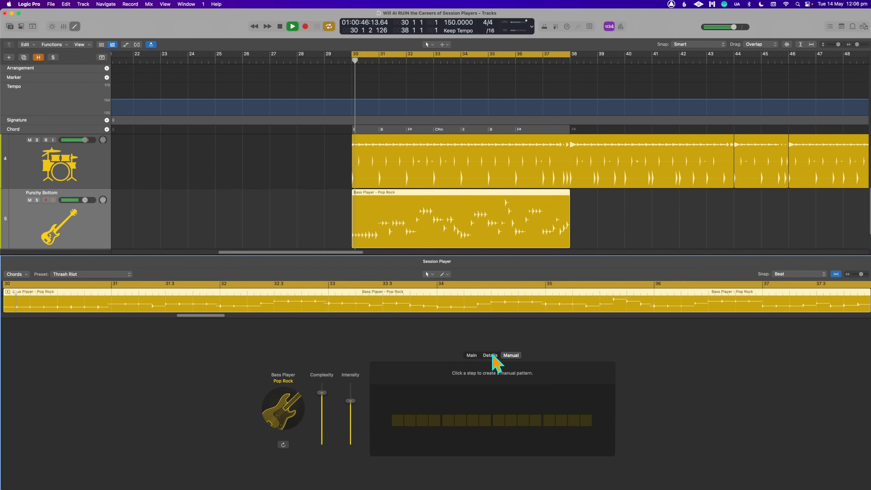
left_click(491, 356)
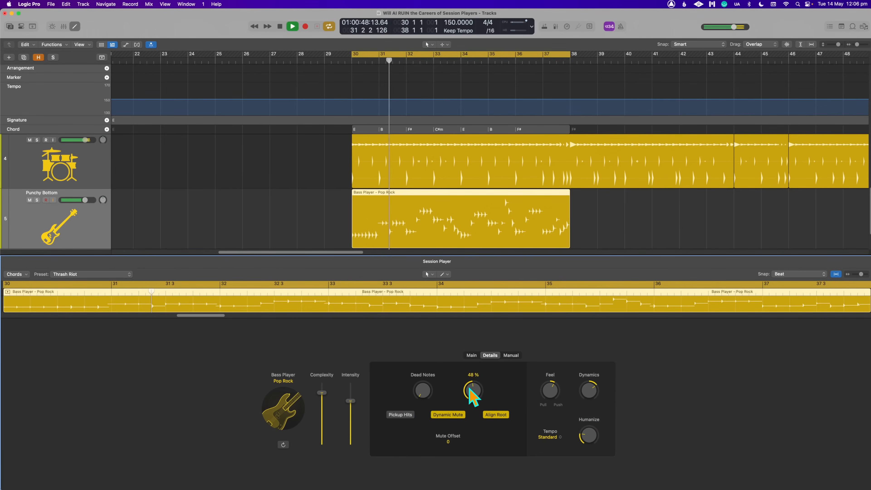
left_click_drag(472, 398, 473, 402)
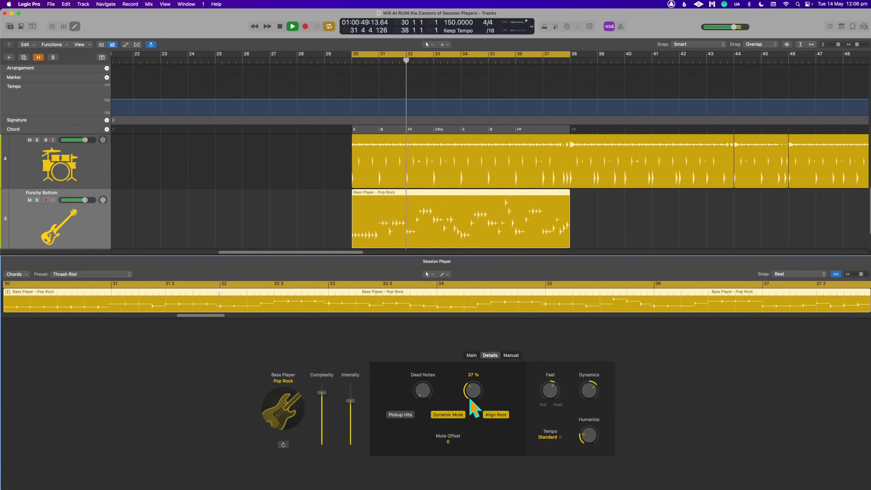
- Slightly reduce the bass region's Intensity and Complexity in the Main settings, listen to the loop and stop playback
left_click(472, 356)
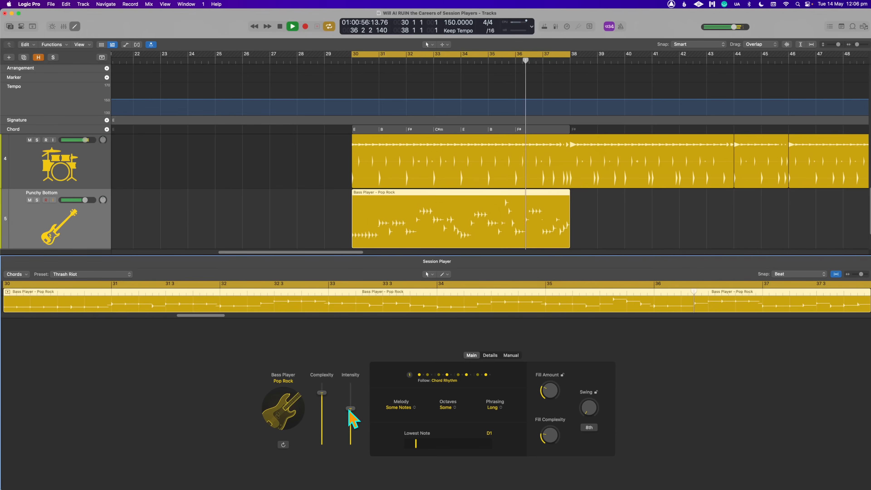
left_click_drag(321, 393, 321, 393)
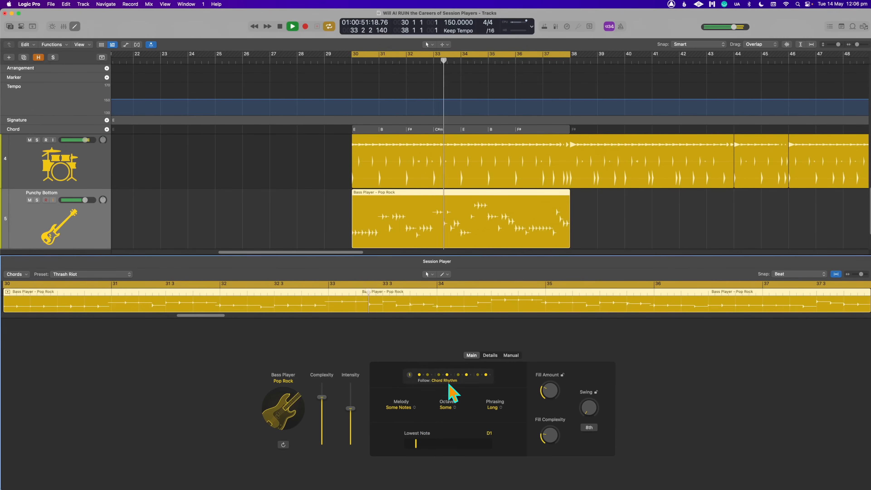
key("space")
- Examine the available bass styles and Session Player types, keeping Bass Player and Pop Rock, and briefly replay the loop
left_click(284, 410)
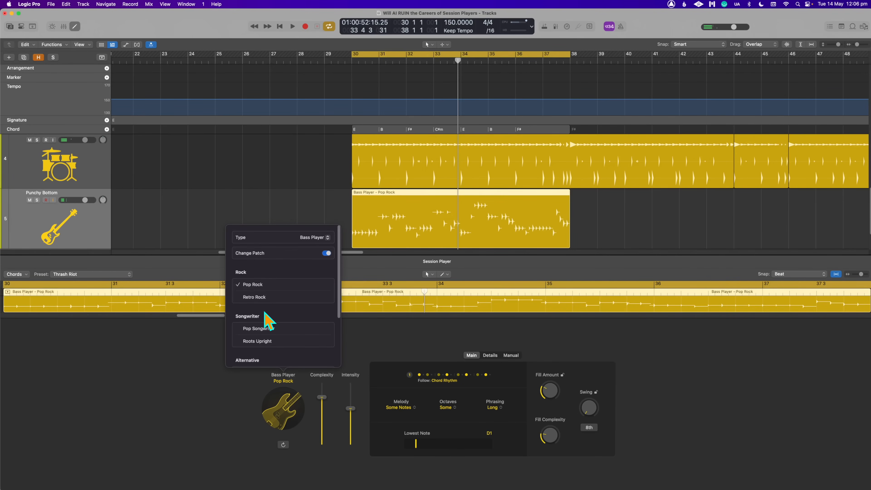
scroll(312, 324, "down", 5)
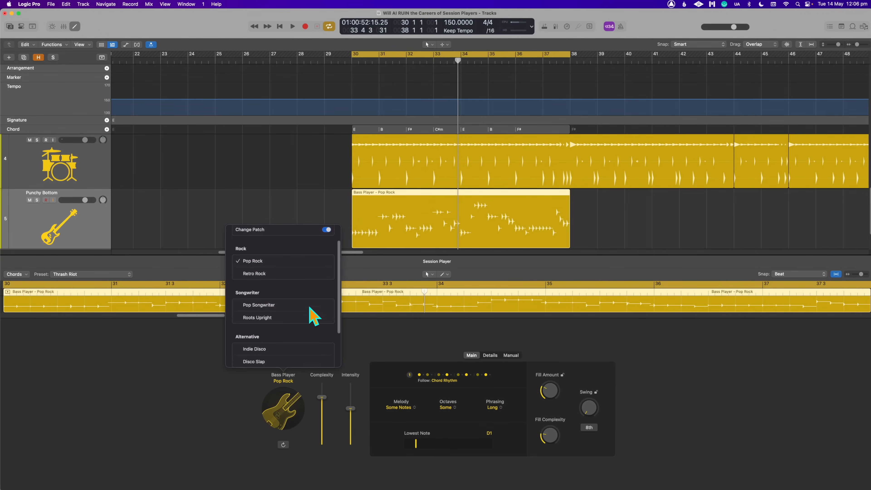
scroll(313, 317, "up", 5)
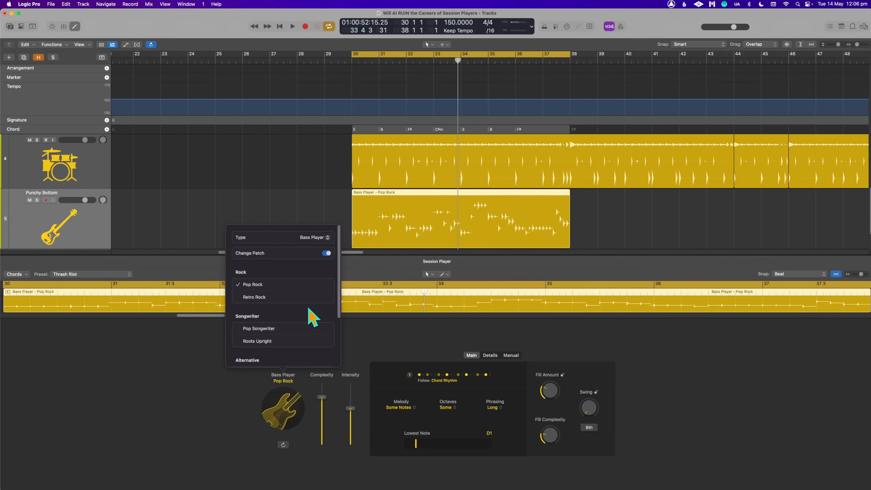
left_click(319, 237)
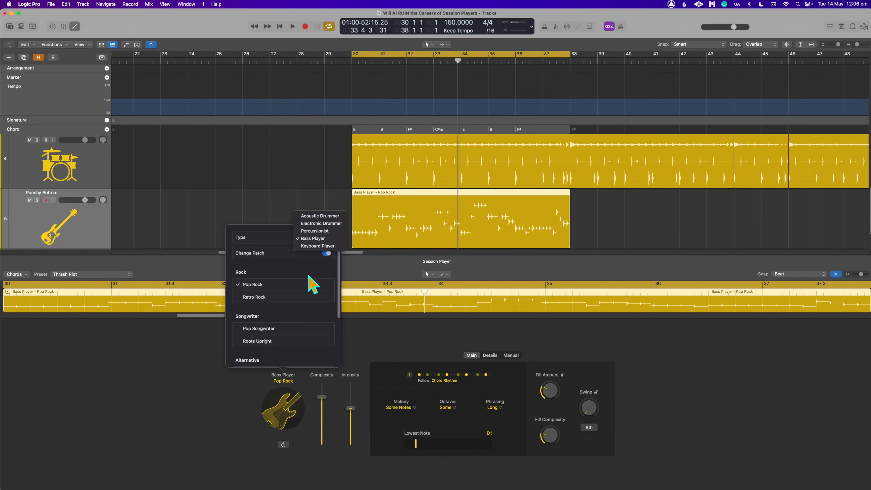
left_click(274, 293)
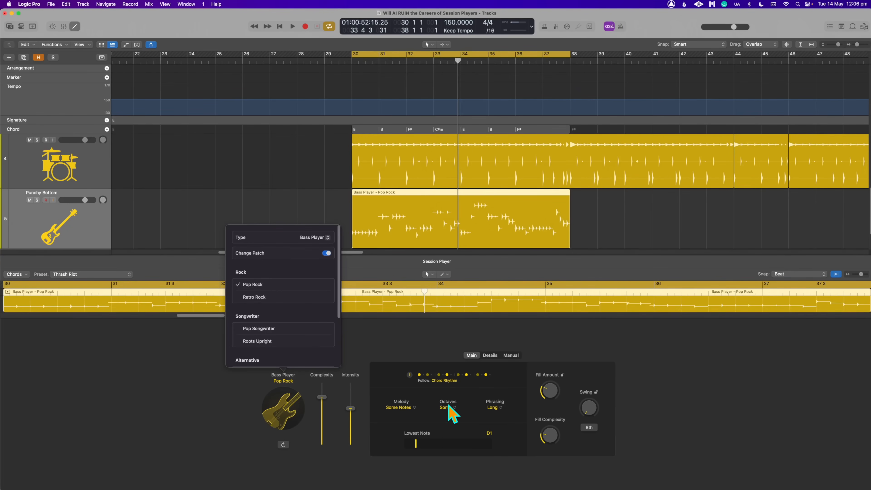
key("space")
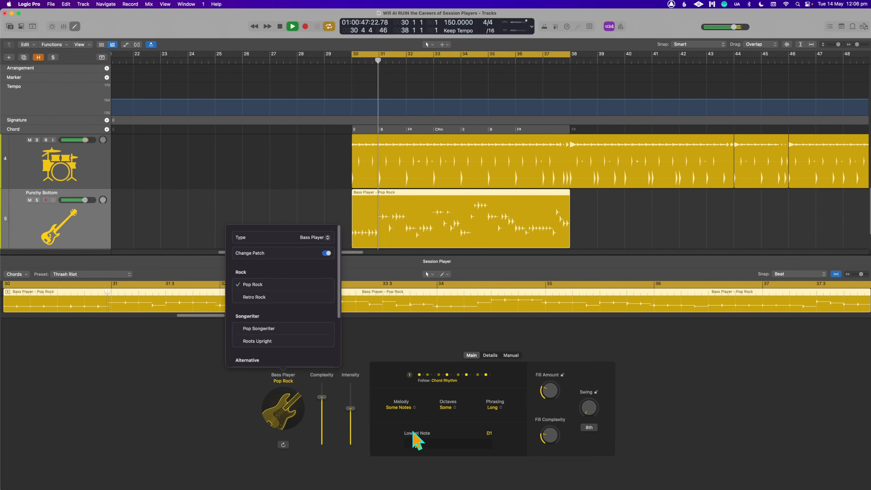
key("space")
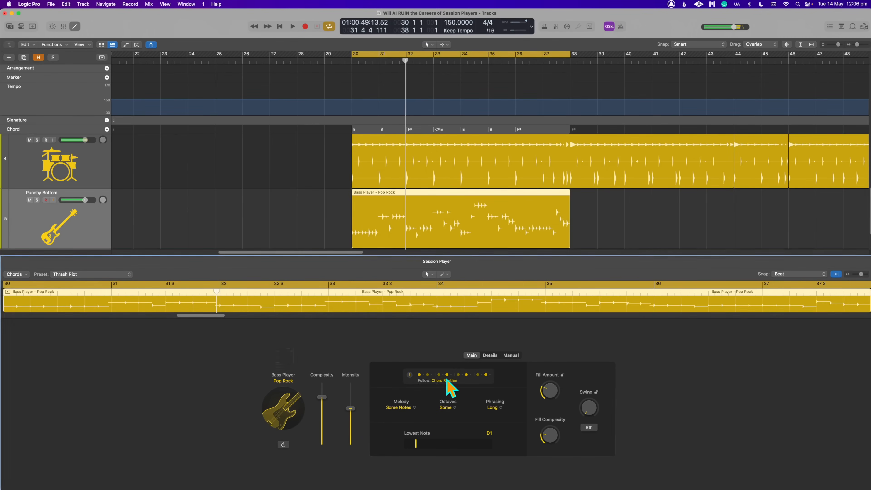
- Make the bass region follow the rhythm of the SoCal track in addition to the chords
left_click(447, 380)
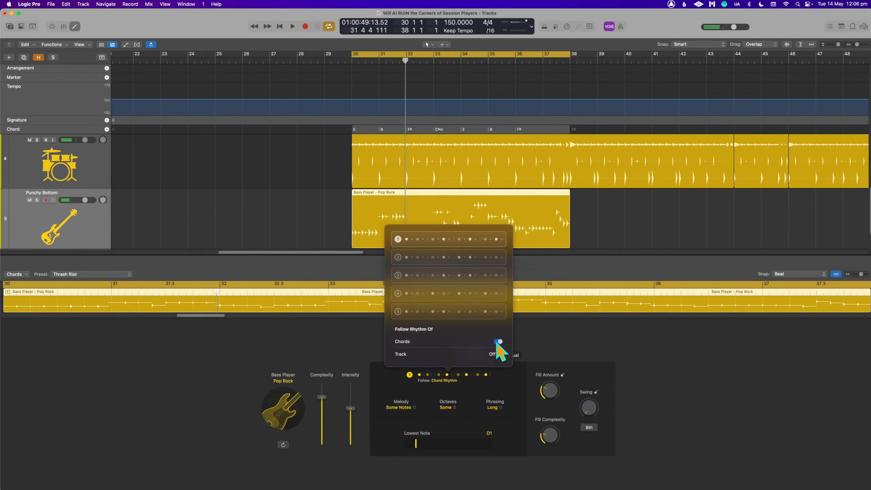
left_click(499, 355)
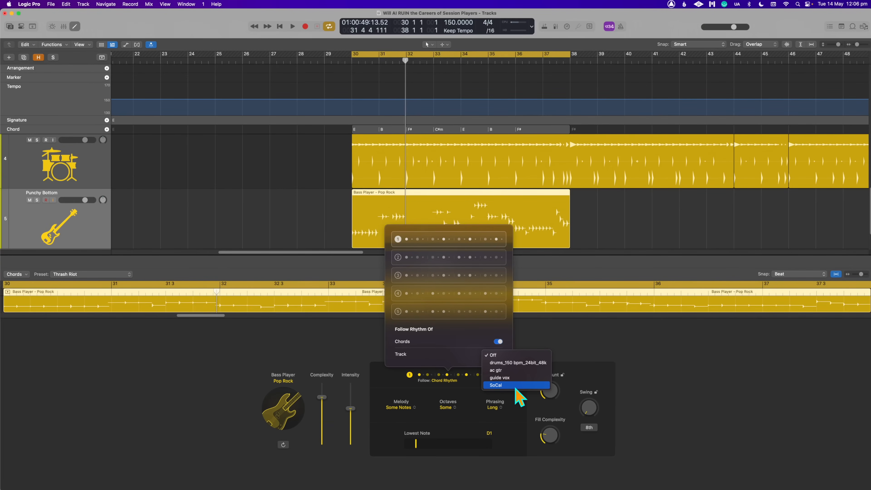
left_click(516, 386)
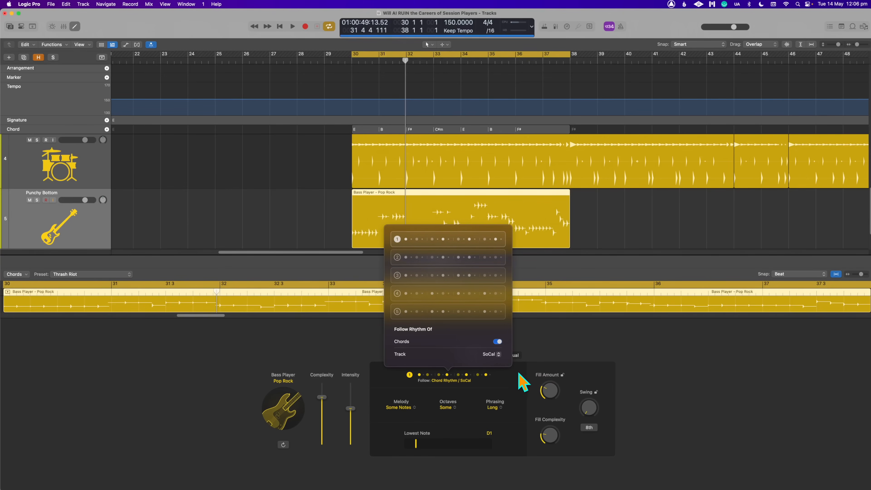
- Play the loop, audition bass pattern 3 and switch the region to pattern 2
key("space")
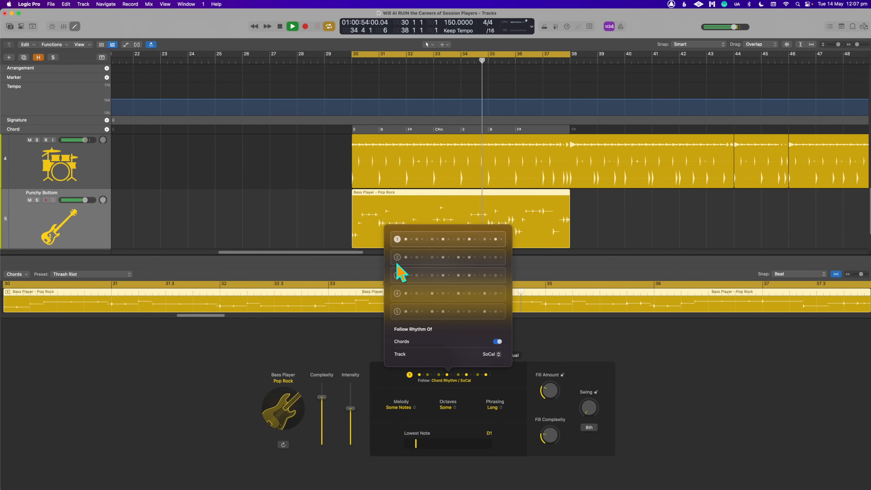
left_click(397, 274)
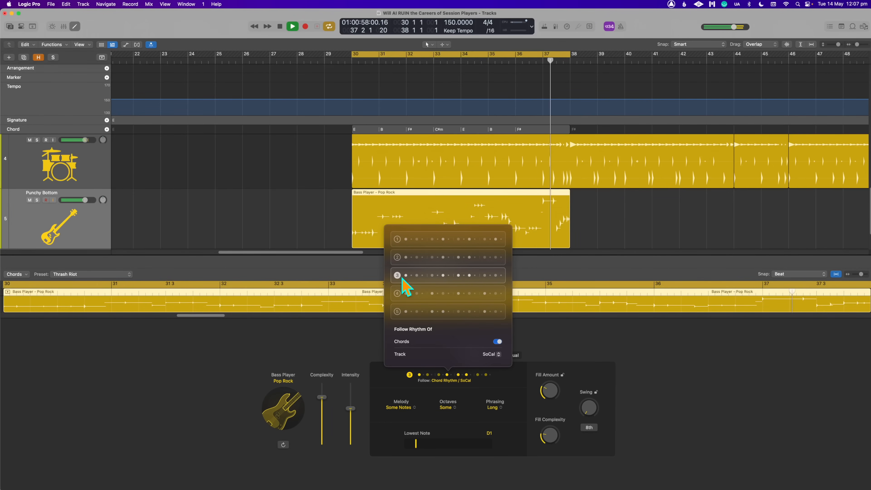
left_click(397, 257)
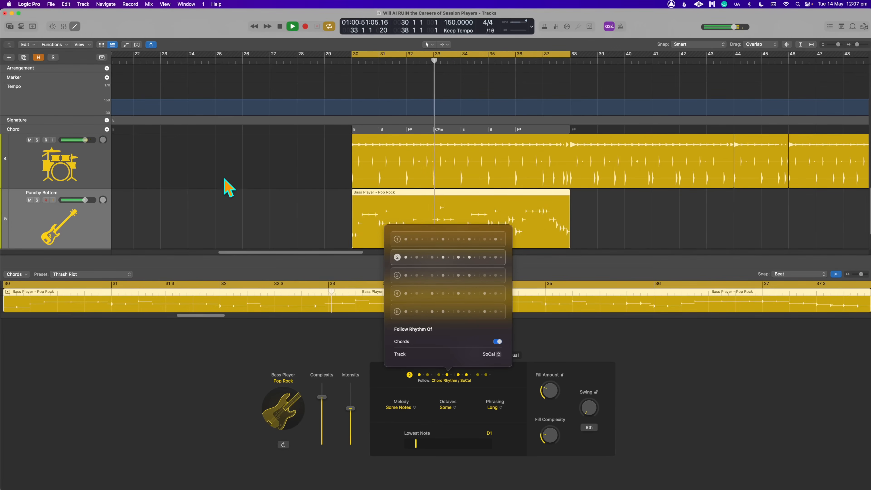
- Rename the SoCal drum track to drummer and stop playback
scroll(223, 177, "up", 5)
scroll(221, 174, "down", 7)
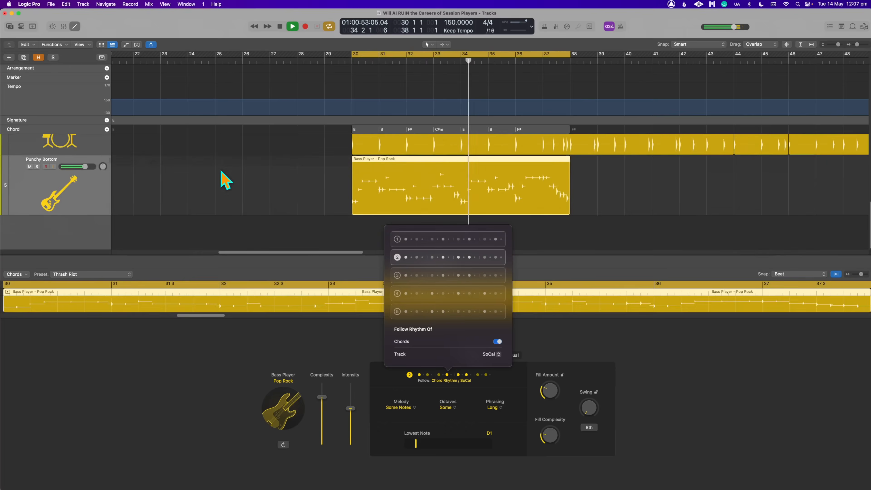
scroll(216, 225, "up", 3)
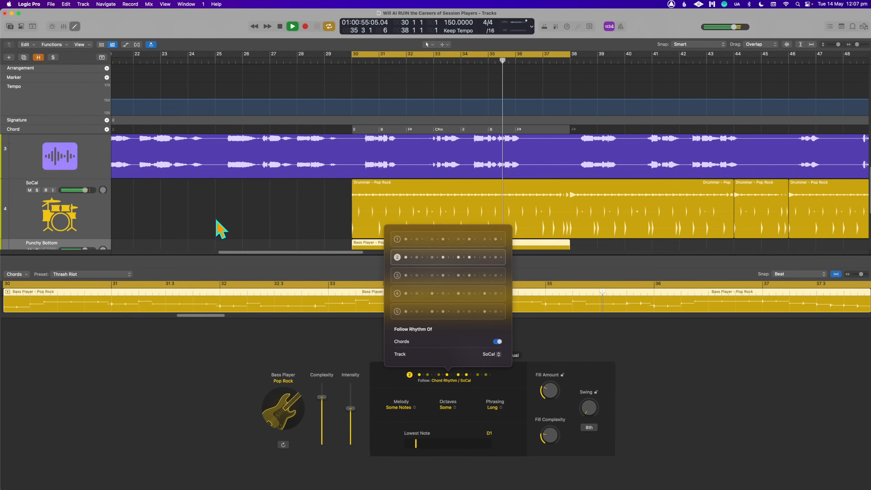
left_click(40, 182)
key("space")
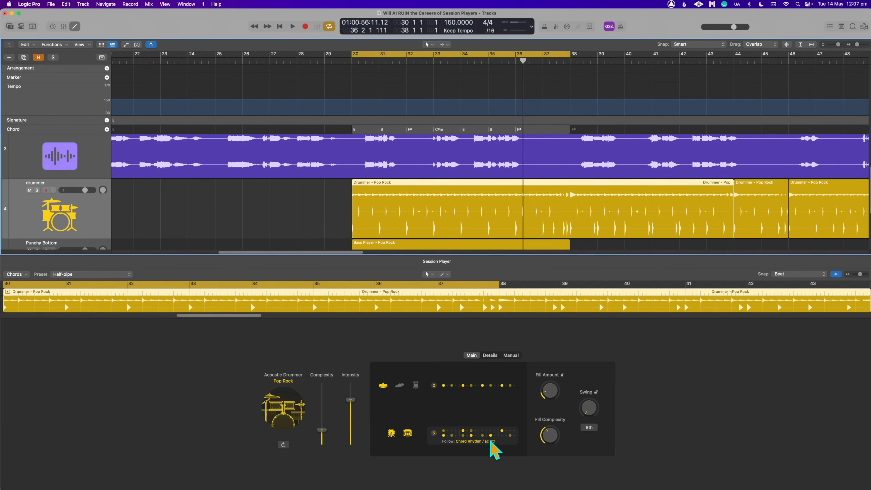
- Return to the Punchy Bottom bass track and check which track its region's rhythm follows
scroll(209, 198, "down", 3)
left_click(74, 214)
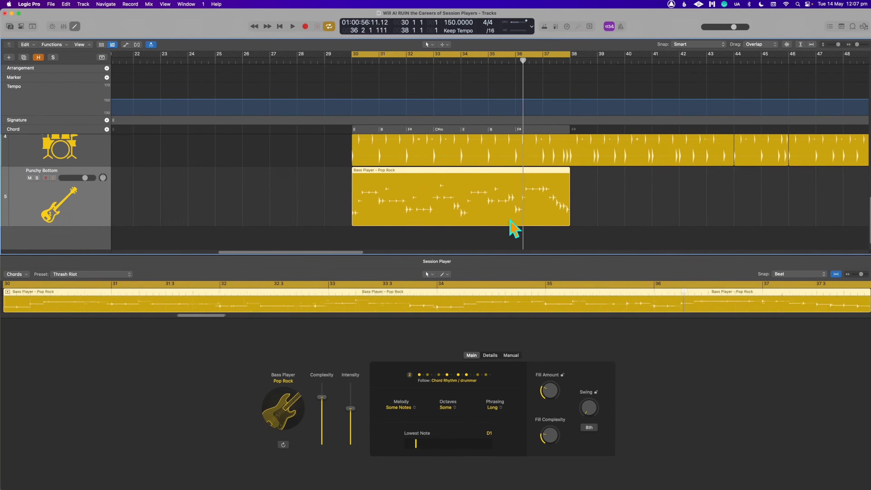
left_click(475, 379)
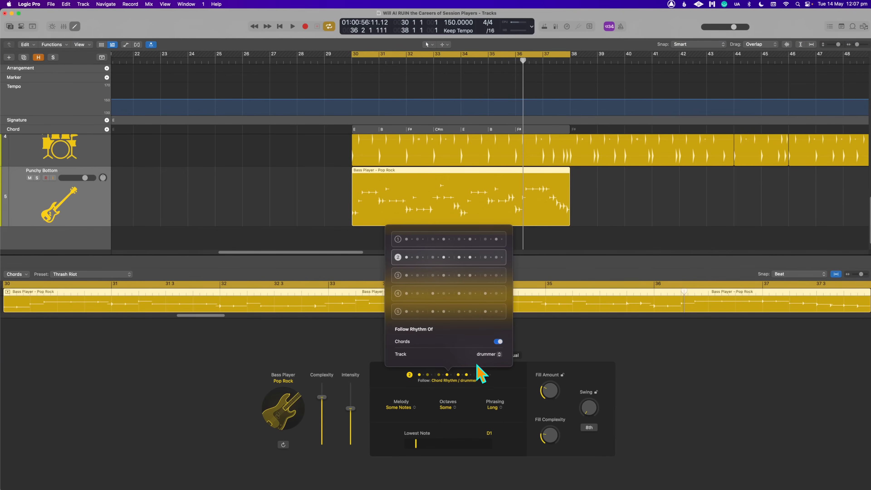
left_click(280, 211)
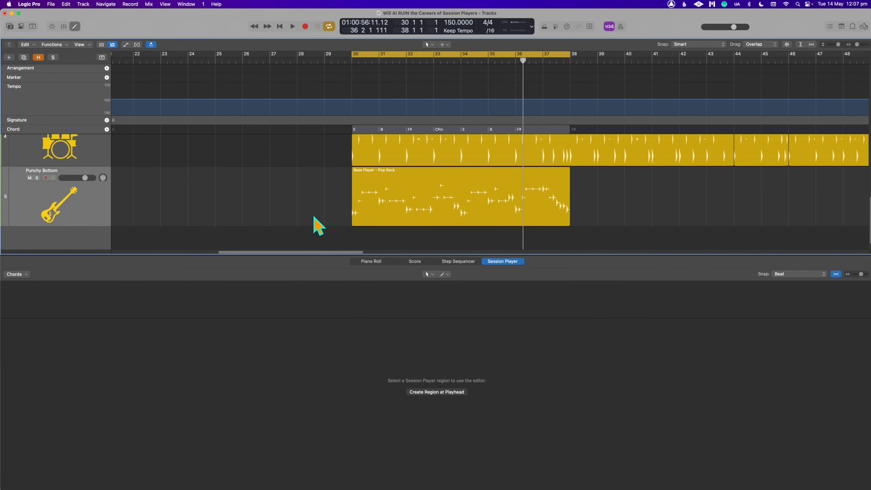
- Briefly replay the loop and look through the tracks available for the bass region's rhythm, keeping drummer
key("space")
left_click(417, 220)
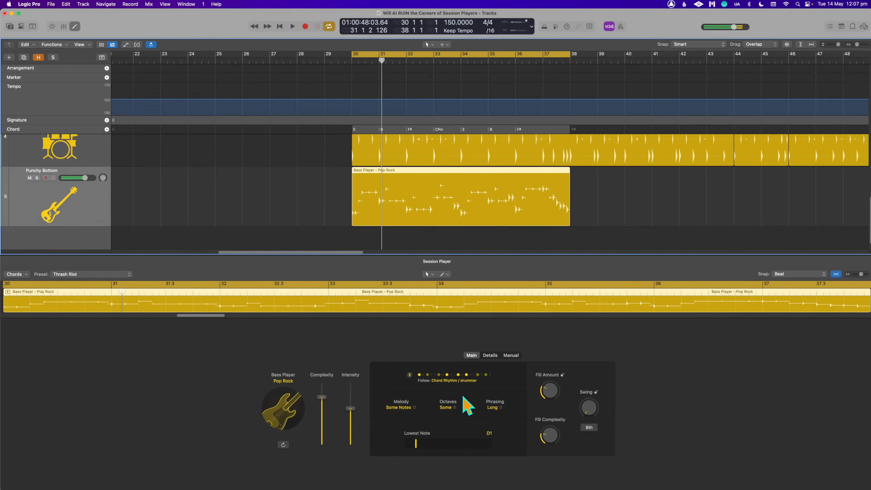
key("space")
left_click(473, 379)
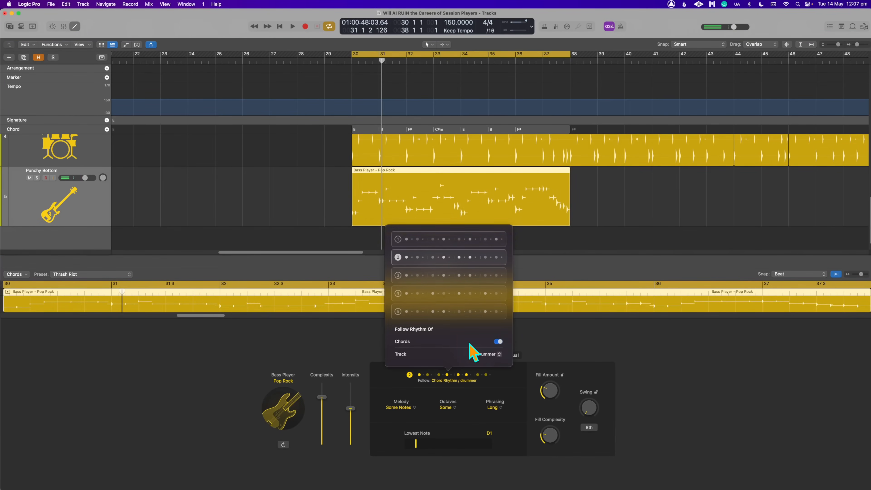
left_click(489, 354)
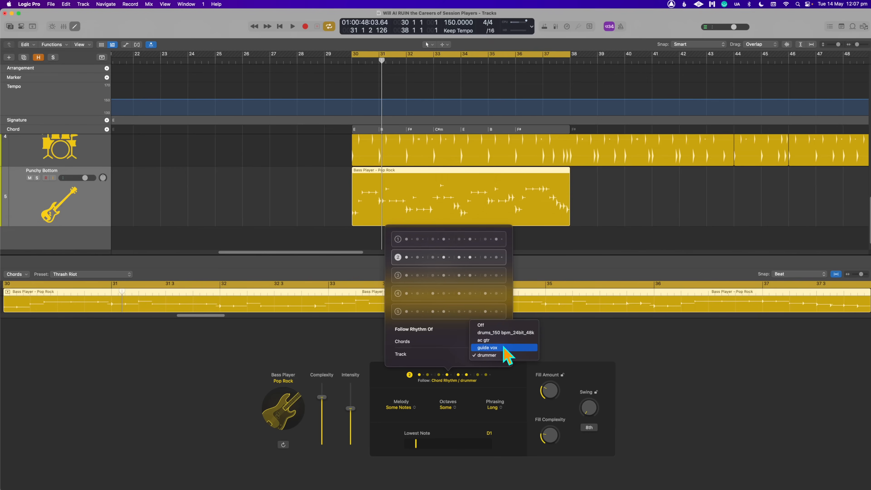
left_click(306, 235)
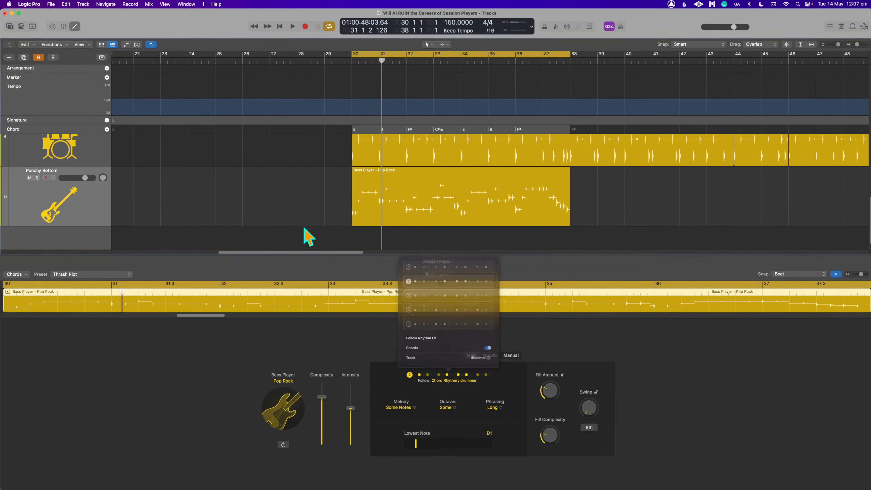
- Play the loop and set the Punchy Bottom bass region's phrasing to Medium and its melody to Root Only
key("space")
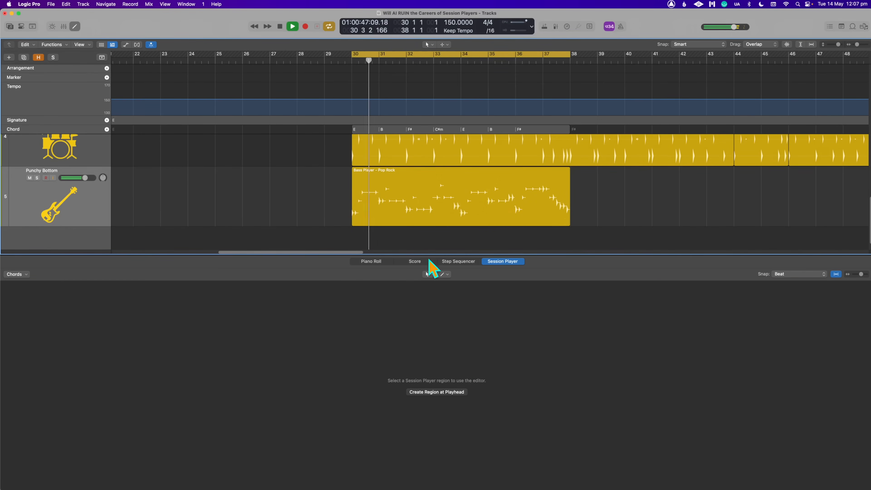
left_click(467, 202)
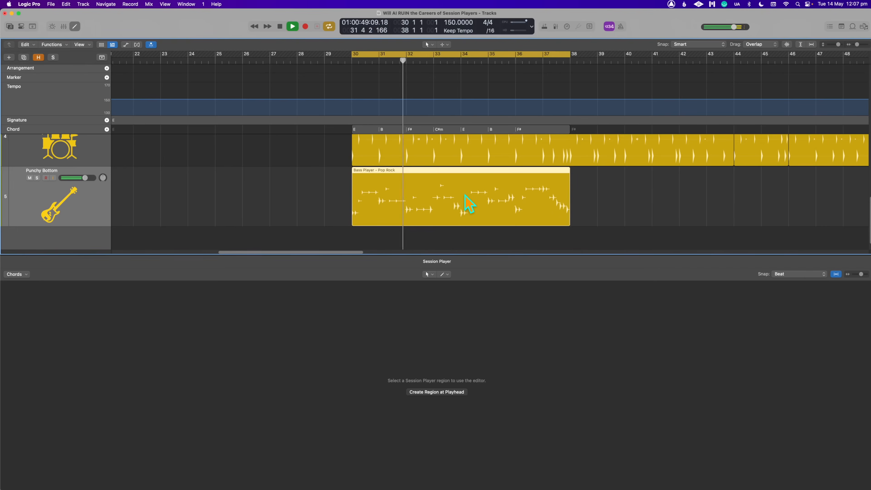
left_click(494, 407)
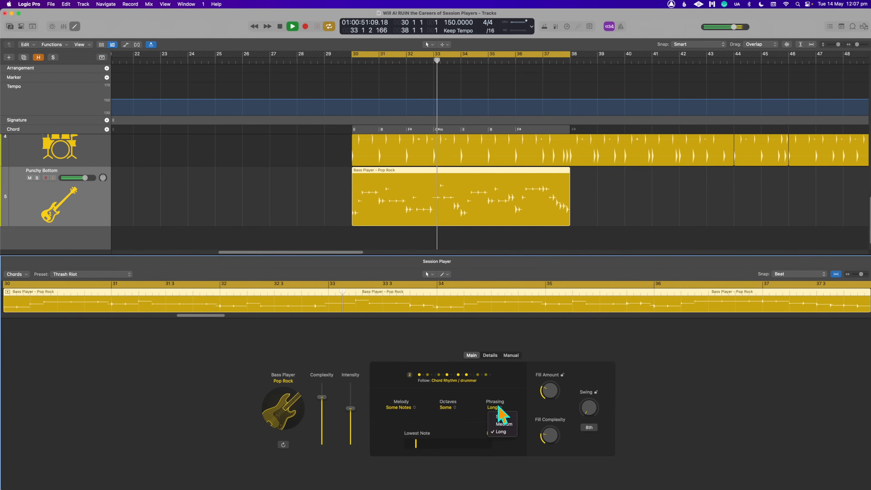
left_click(505, 431)
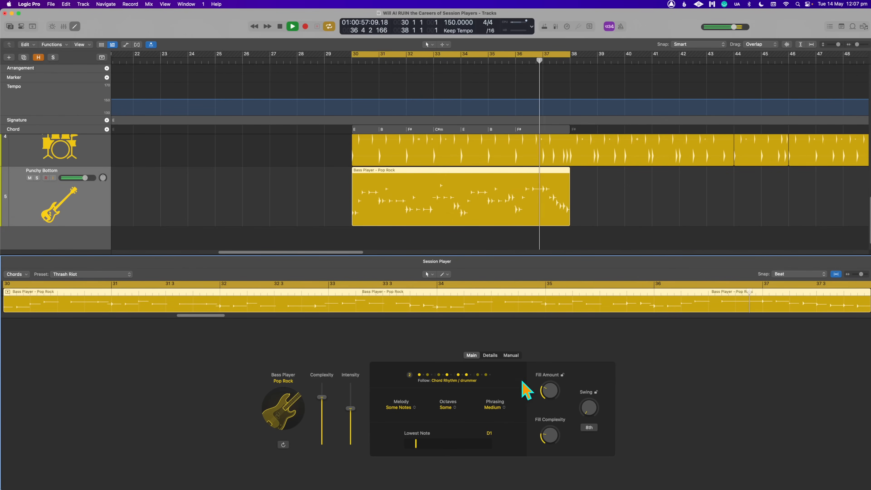
left_click(400, 407)
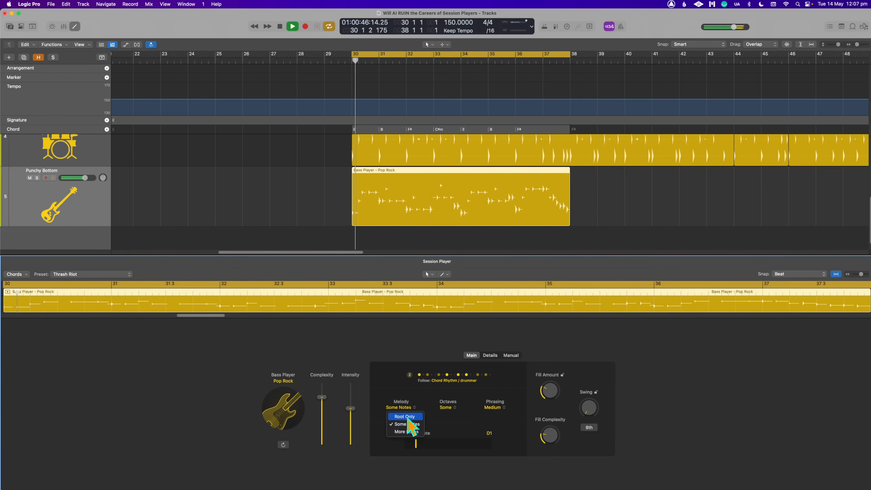
left_click(425, 417)
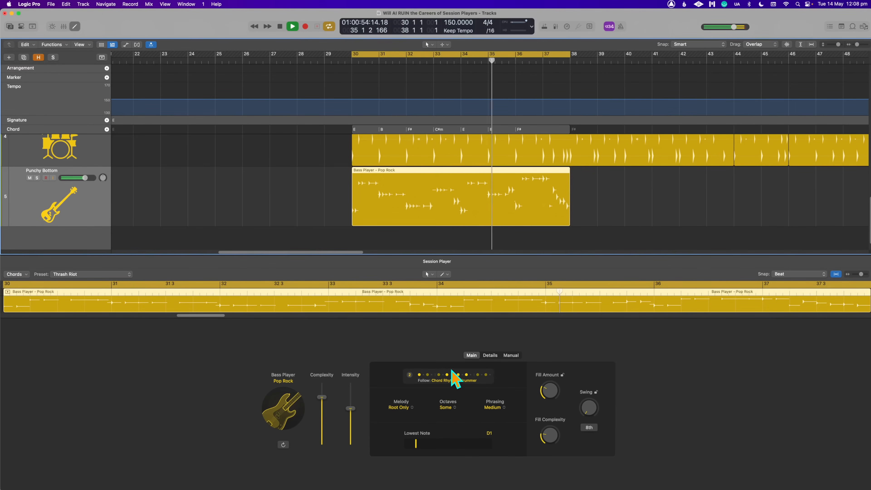
- Audition bass patterns 4 and 5, and switch the region to pattern 1
left_click(479, 379)
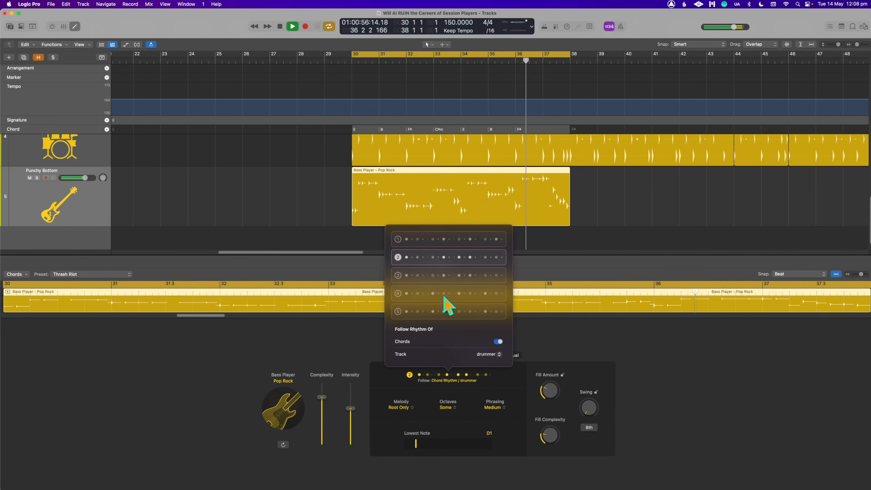
left_click(397, 293)
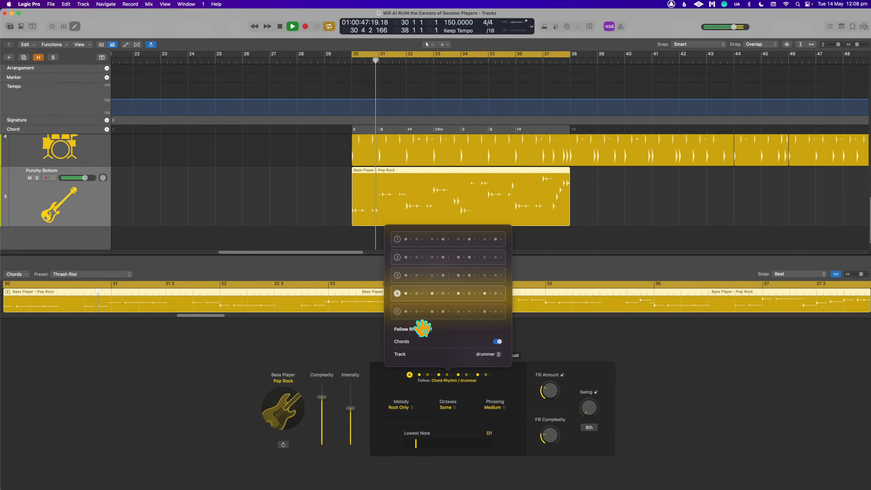
left_click(398, 313)
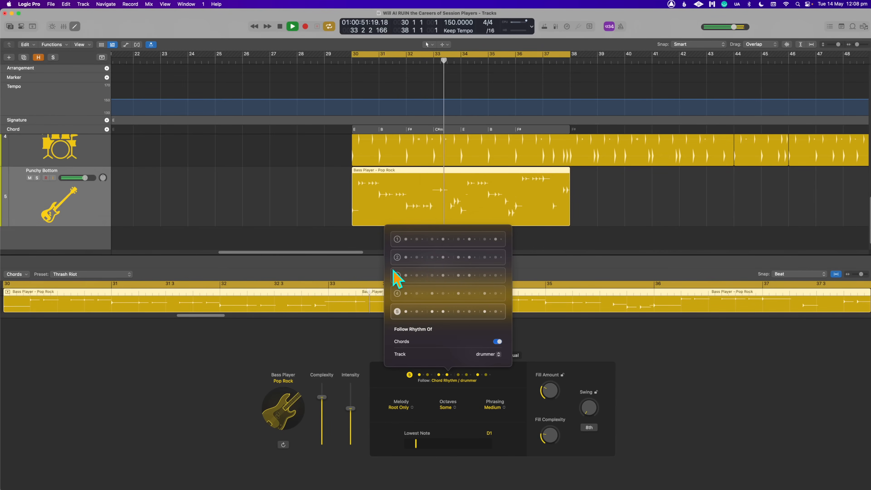
left_click(398, 242)
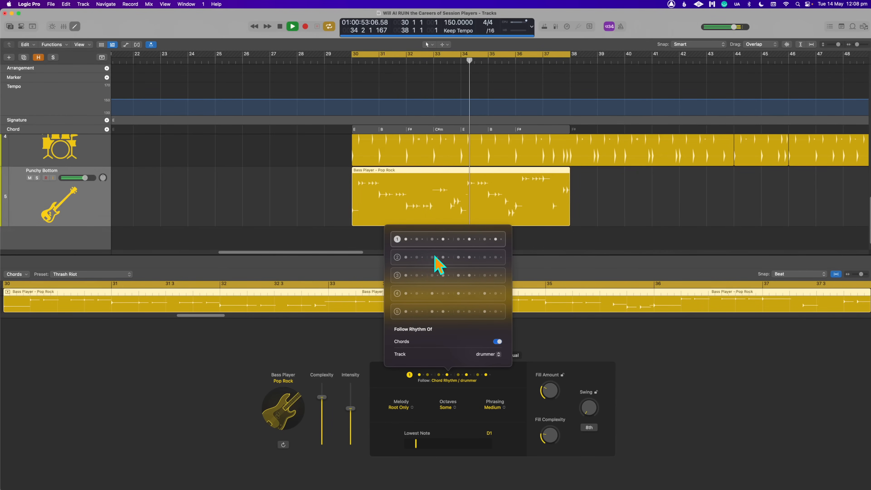
left_click(538, 399)
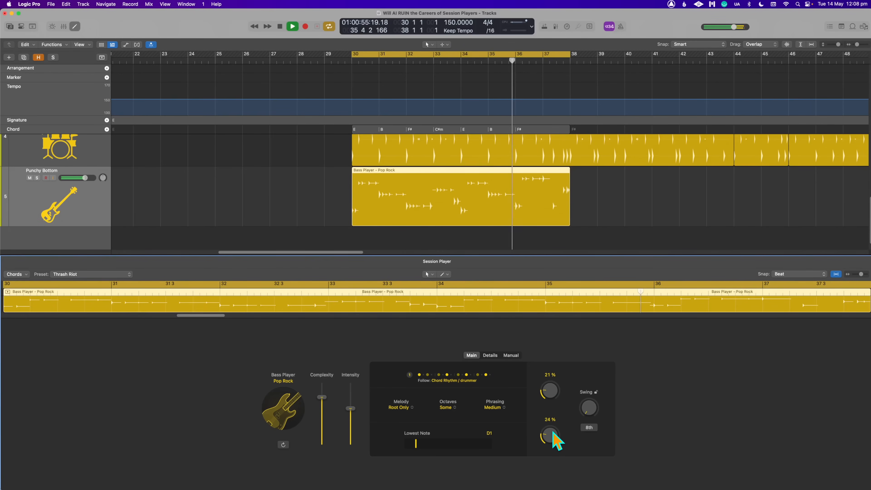
- Raise the bass part's fill complexity to 29% and set its melody to Some Notes
left_click_drag(554, 427, 553, 425)
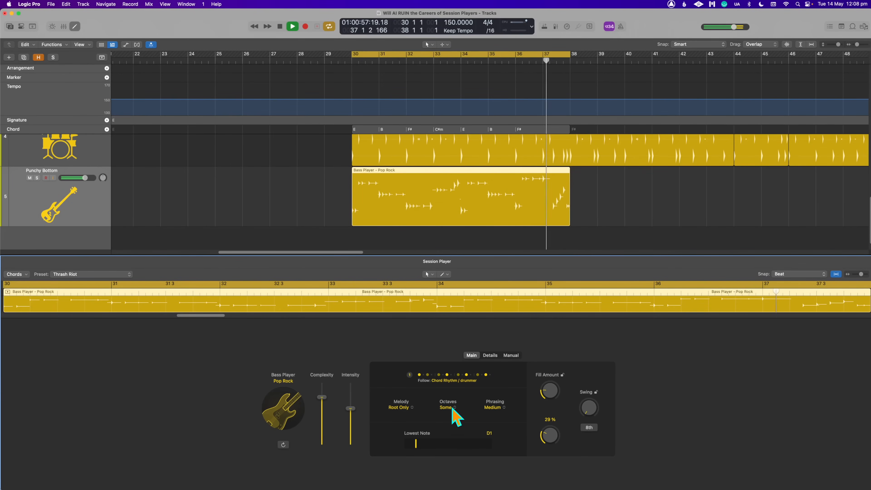
left_click(411, 409)
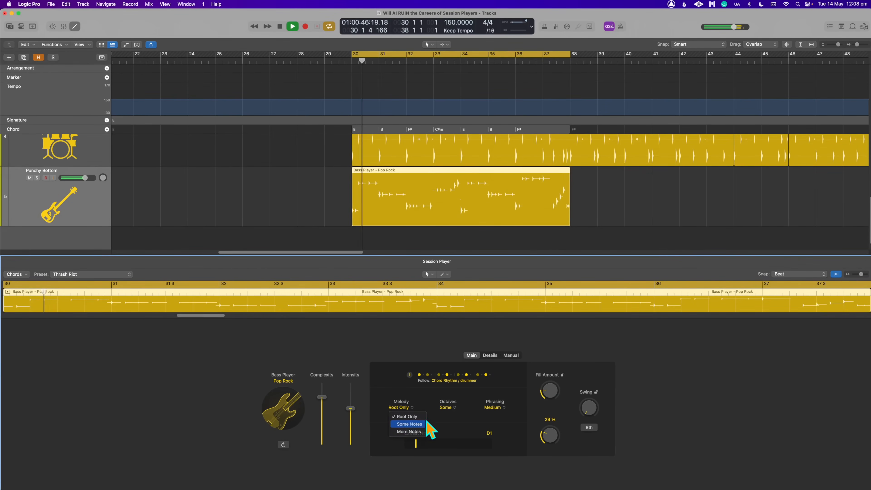
left_click(417, 415)
- Look through the bass region's phrasing and octave options, keeping Medium and Some
left_click(499, 410)
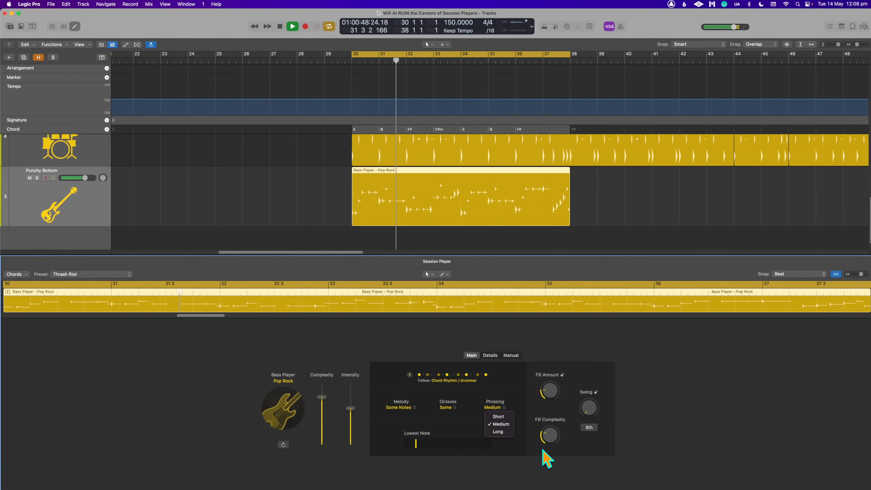
left_click(496, 462)
left_click(449, 410)
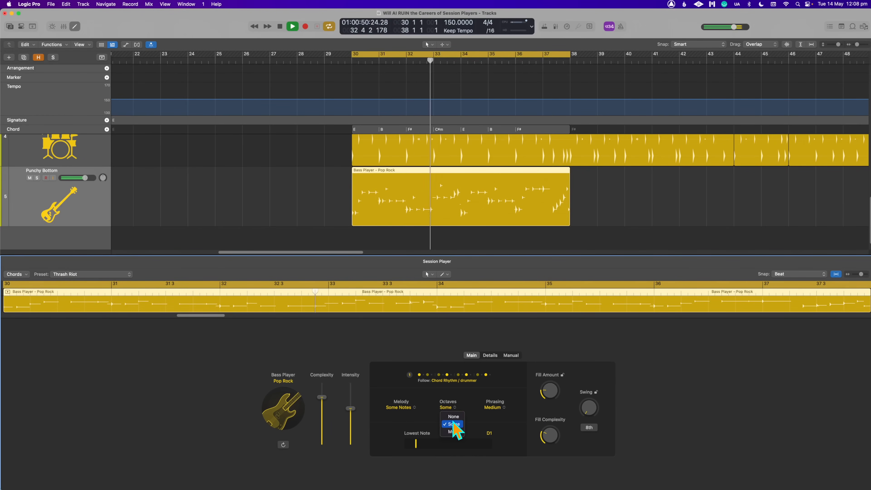
left_click(505, 388)
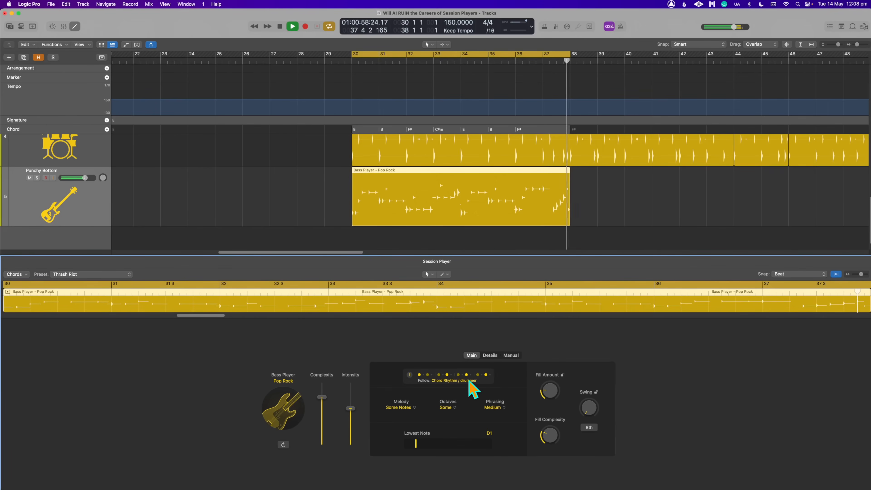
- Stop playback and make the bass region follow the rhythm of the ac gtr track
key("space")
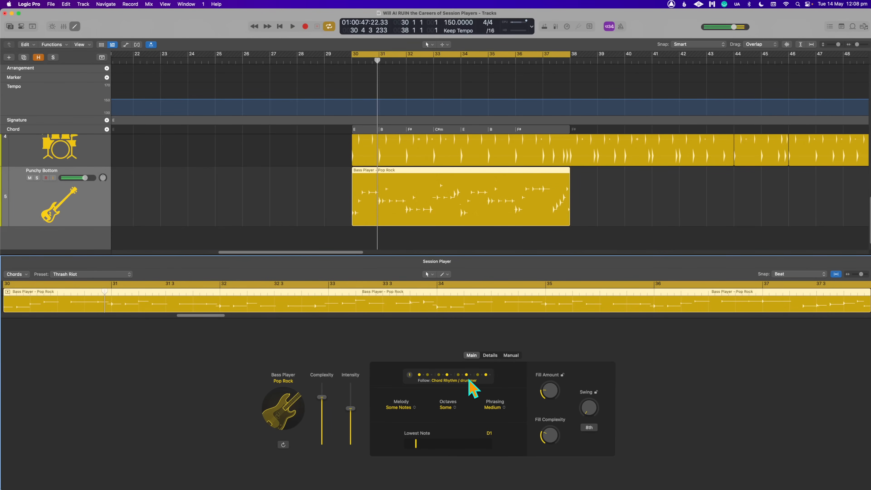
left_click(468, 380)
left_click(490, 355)
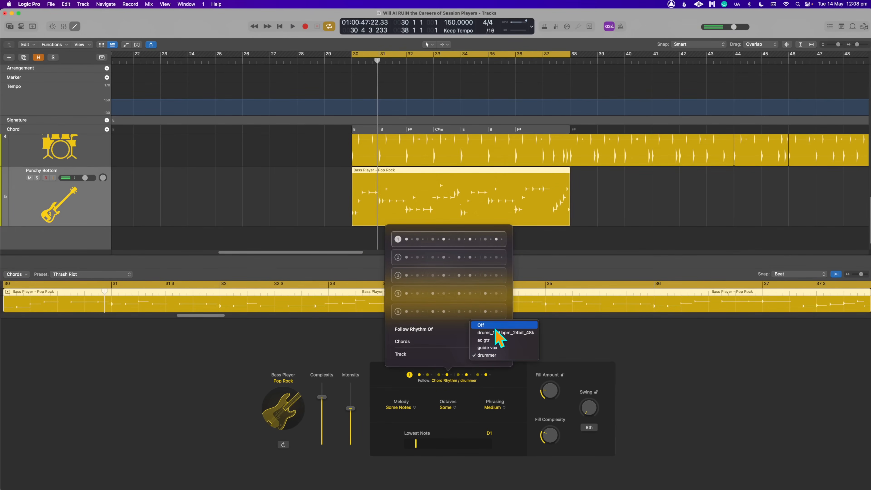
left_click(496, 339)
left_click(653, 220)
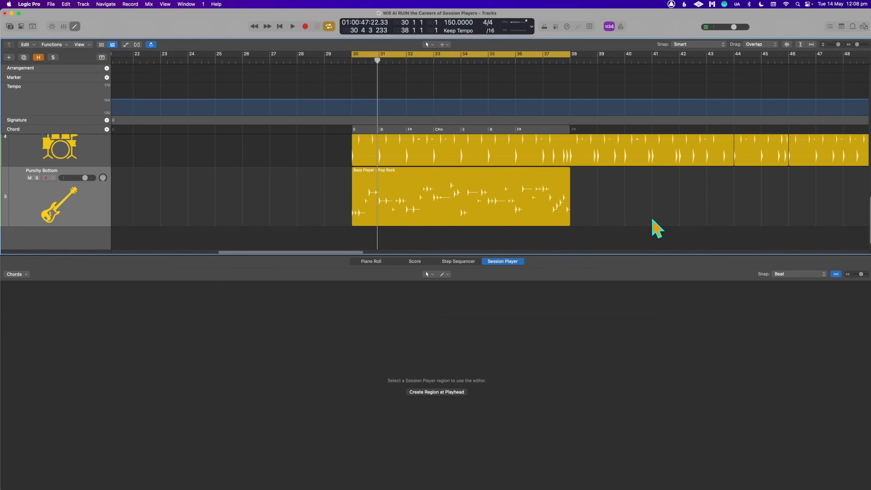
- Play the loop with the bass region selected and slightly lower the bass player's complexity and intensity
left_click(521, 212)
key("space")
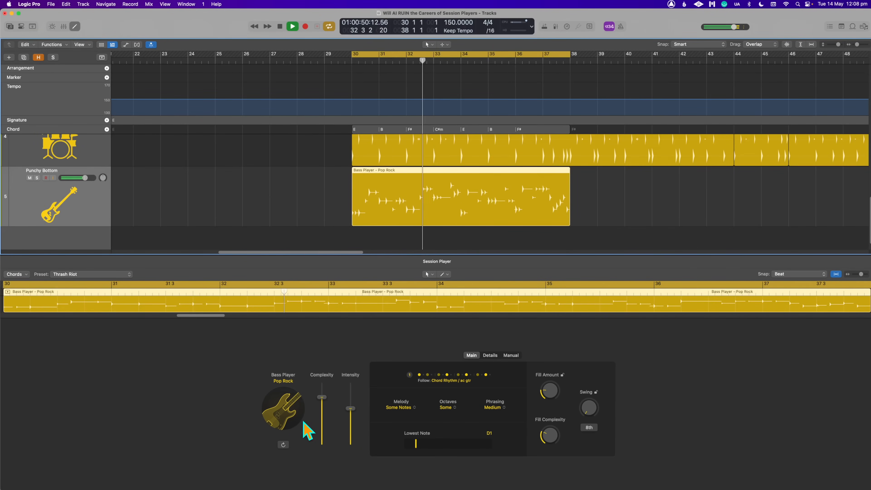
mouse_move(326, 412)
left_mouse_down()
mouse_move(328, 426)
mouse_move(325, 419)
left_mouse_up()
key("space")
key("space")
left_click(417, 179)
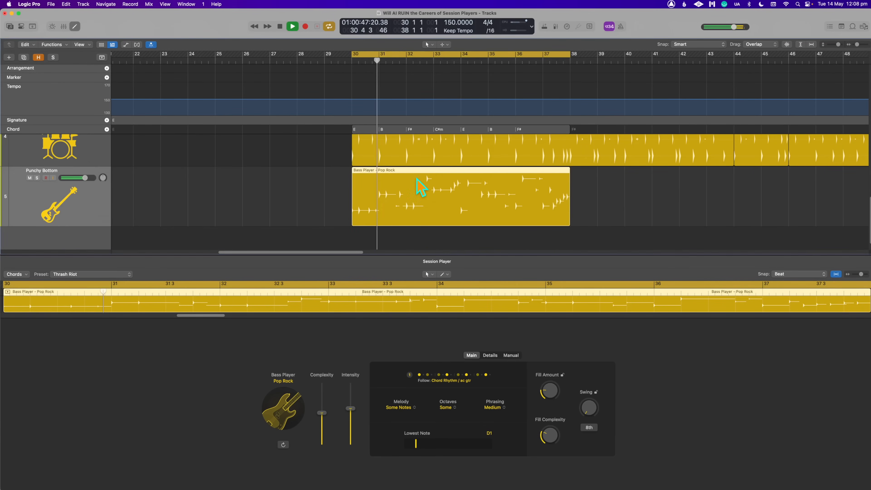
left_click_drag(333, 423, 351, 411)
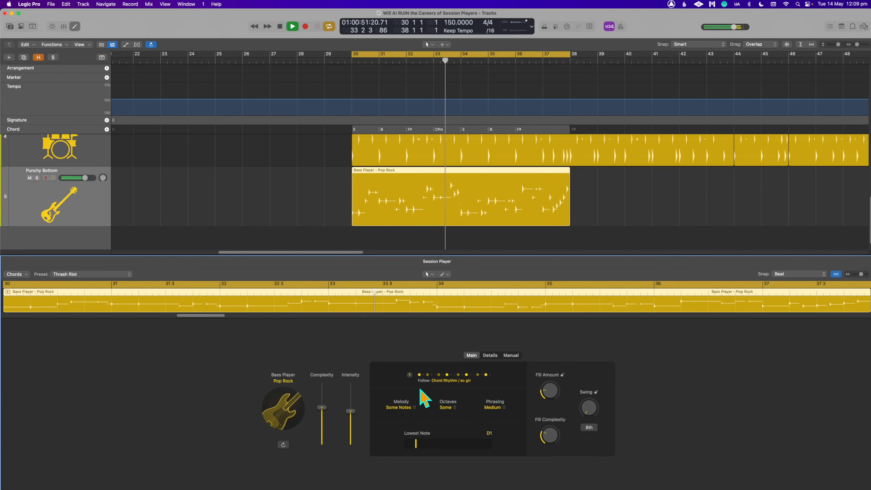
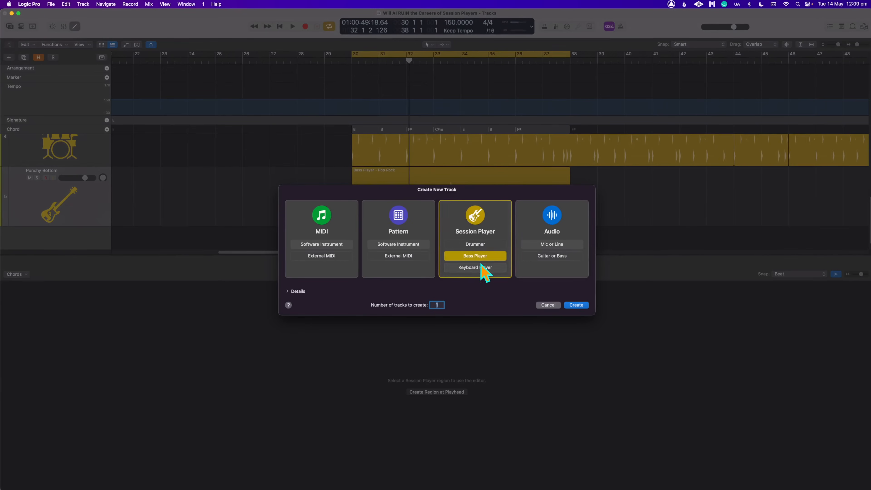
- Create one new Session Player track with a Keyboard Player
left_click(480, 267)
left_click(579, 305)
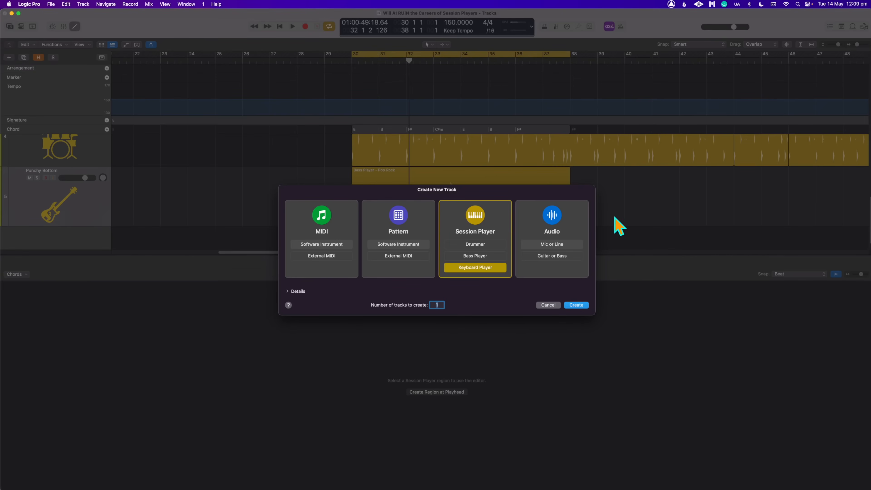
scroll(462, 205, "down", 3)
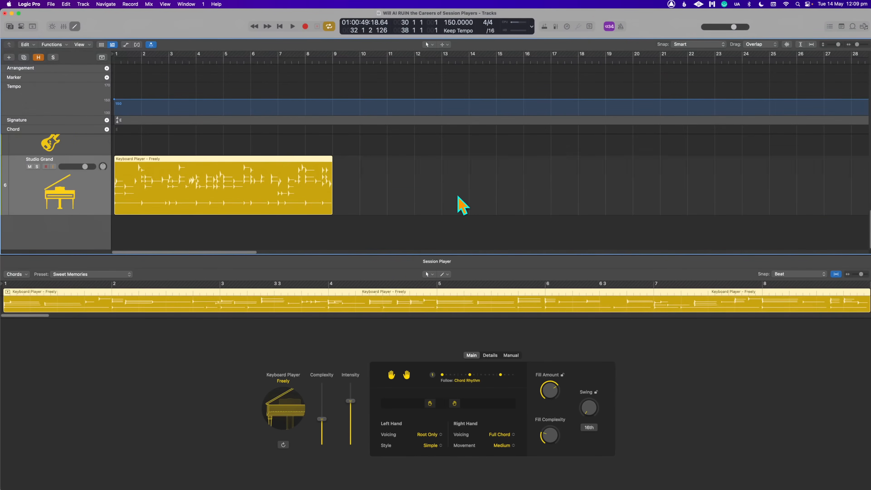
- Move the new Keyboard Player region to bar 30 so it lines up with the bass region and the chords
key("x")
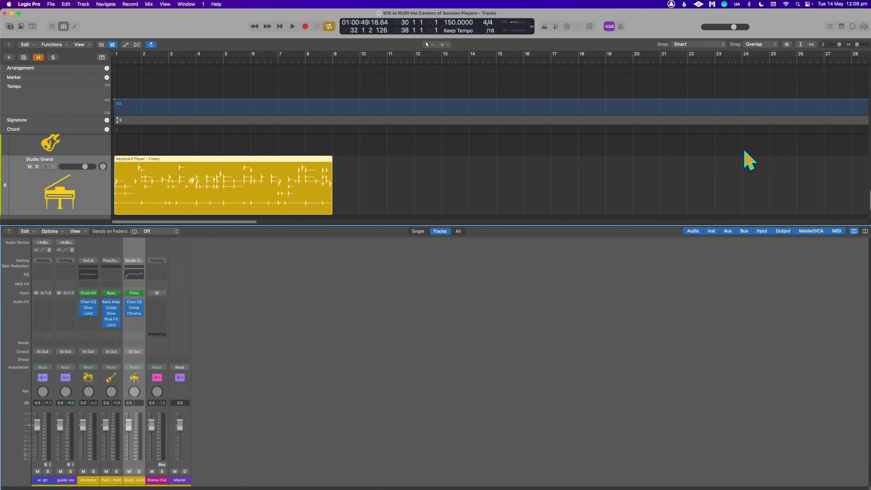
key("super+Left")
key("super+Left")
key("super+Left")
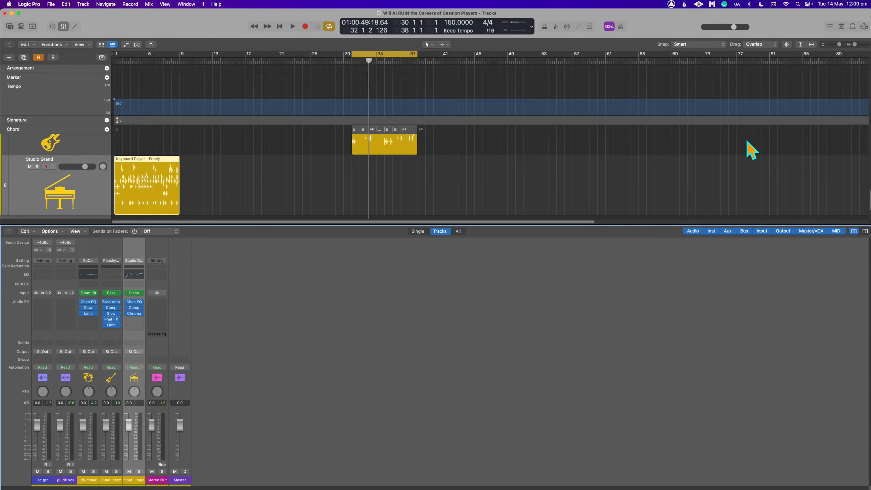
left_click_drag(144, 152, 381, 176)
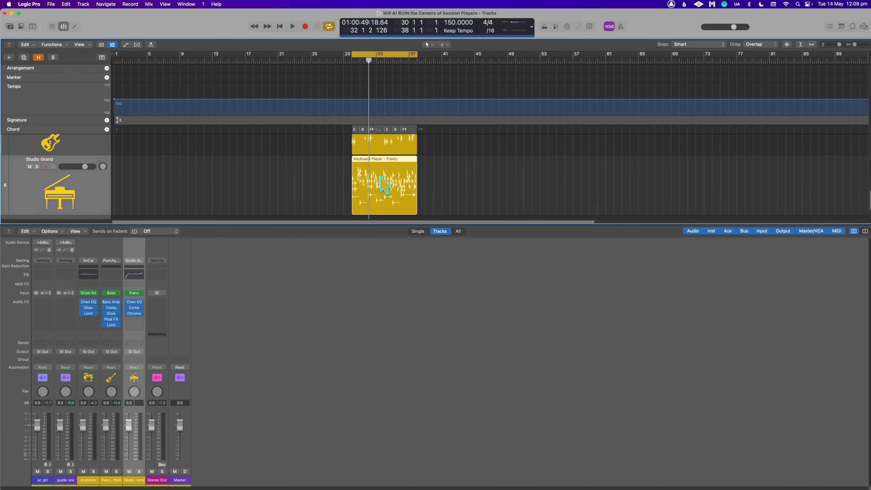
left_click_drag(346, 53, 338, 54)
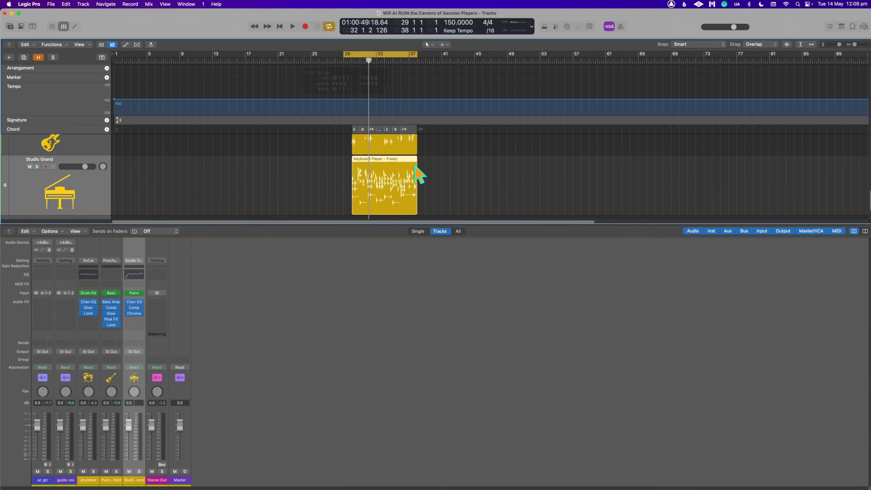
scroll(414, 168, "up", 5)
scroll(403, 157, "down", 8)
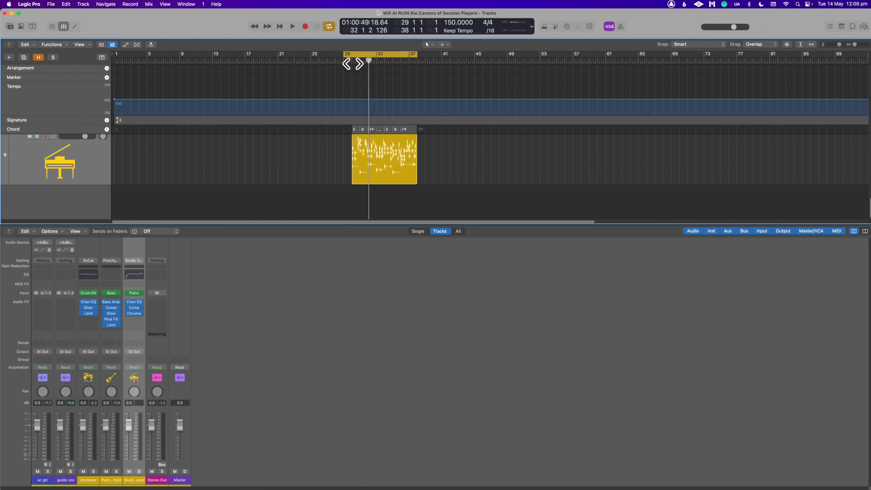
left_click_drag(353, 53, 357, 53)
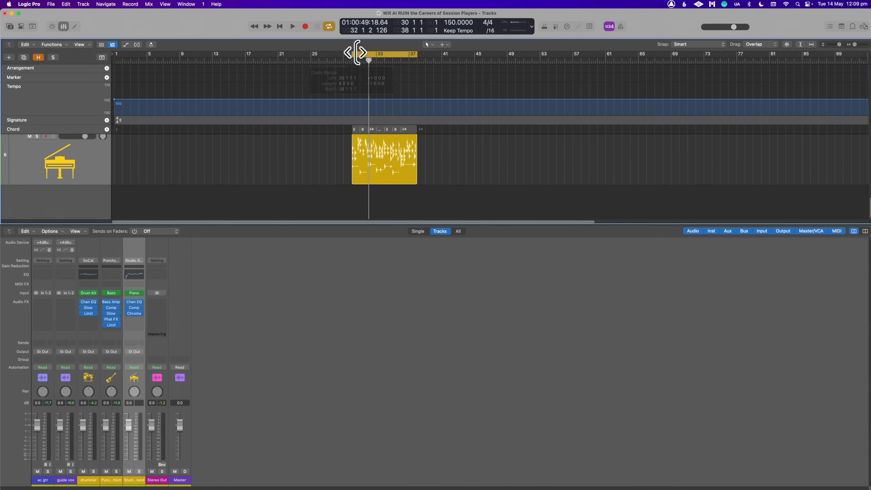
- Play the loop and lower the Studio Grand track's volume to -5.7 dB
key("space")
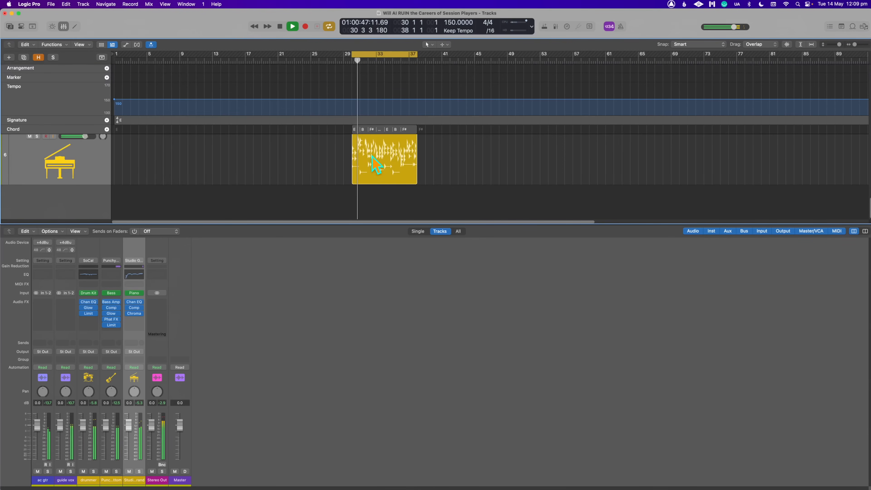
left_click_drag(129, 426, 128, 435)
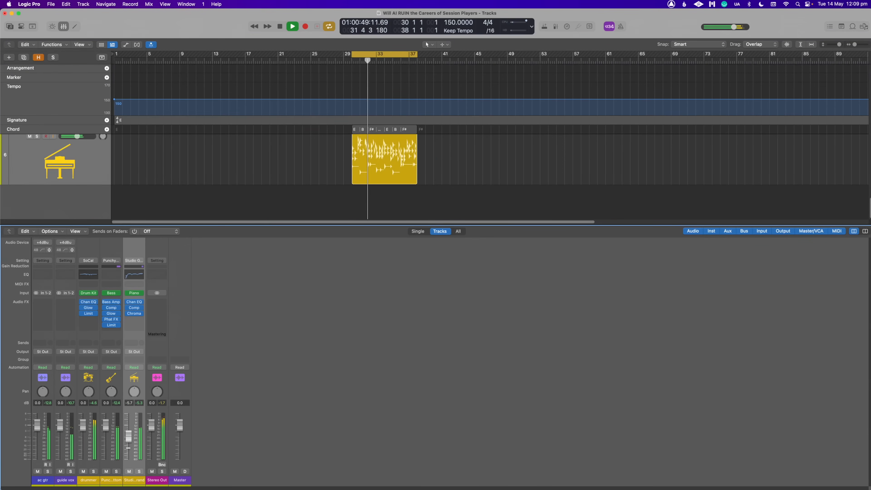
- Try Block Chords for the keyboard region, switch its style to Broken Chords, and play the loop
double_click(383, 180)
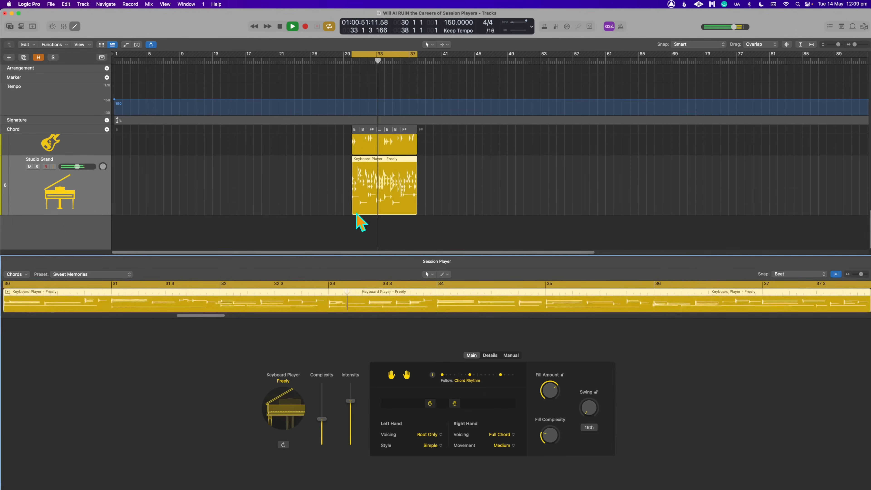
left_click(290, 417)
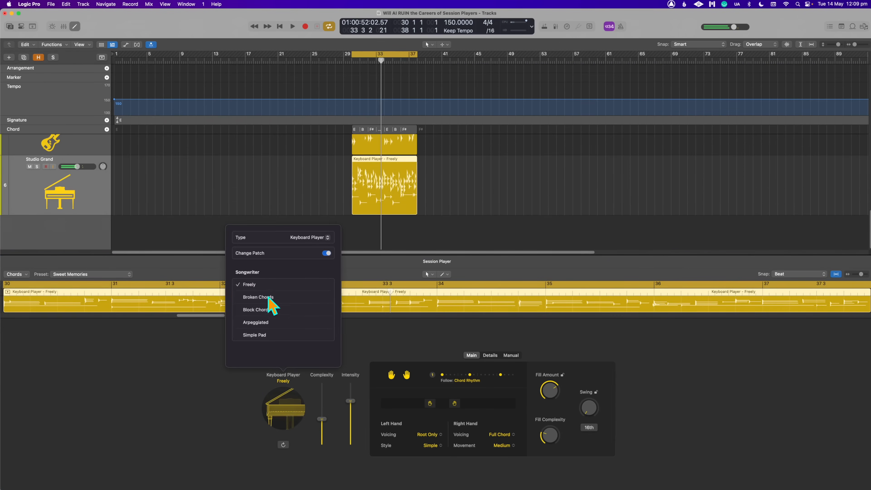
left_click(308, 237)
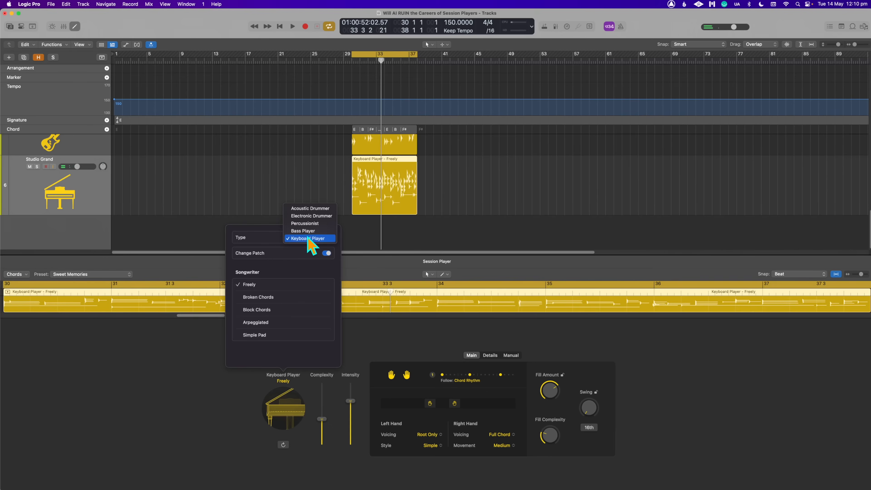
left_click(281, 338)
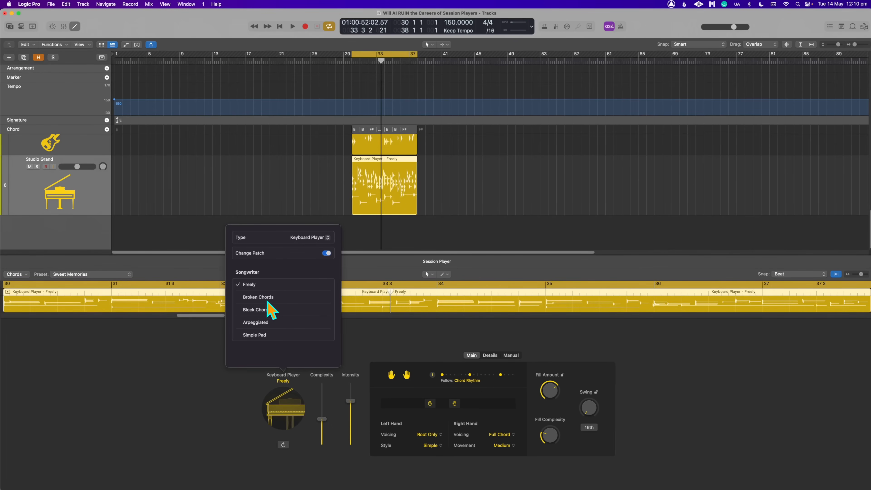
left_click(263, 310)
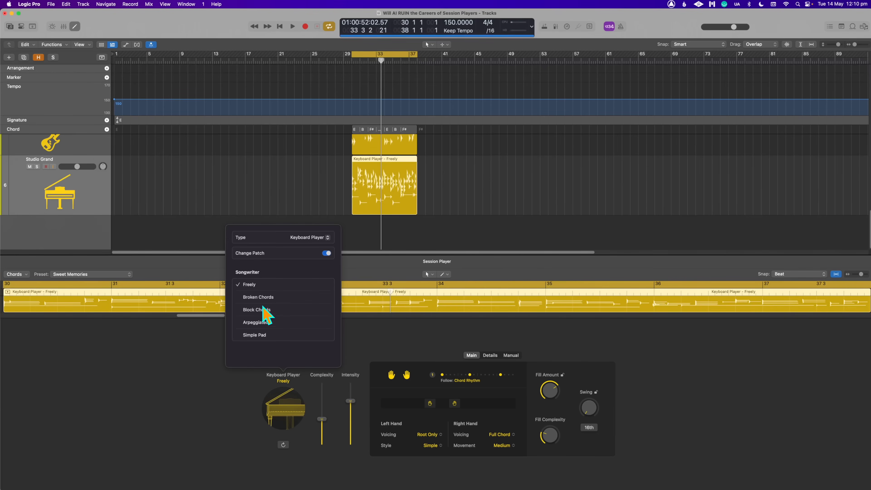
left_click(249, 297)
left_click(452, 220)
key("space")
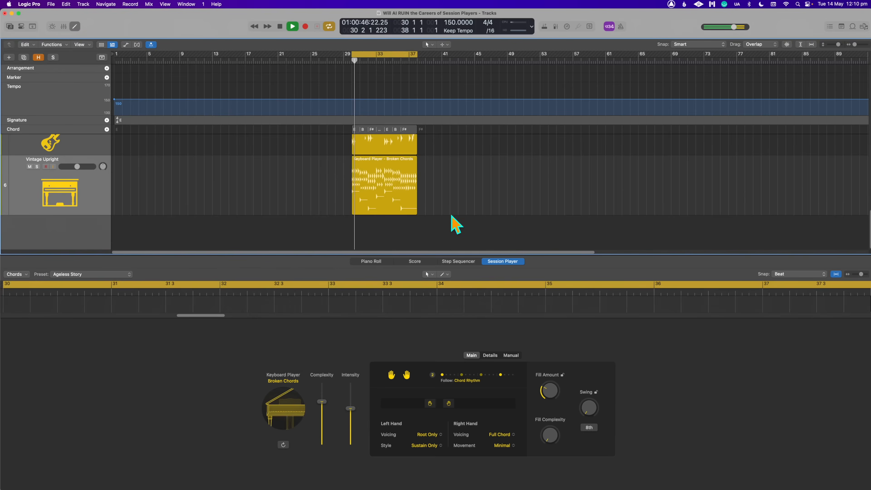
- Choose rhythm pattern 3 for the Broken Chords keyboard region and stop playback
left_click(380, 196)
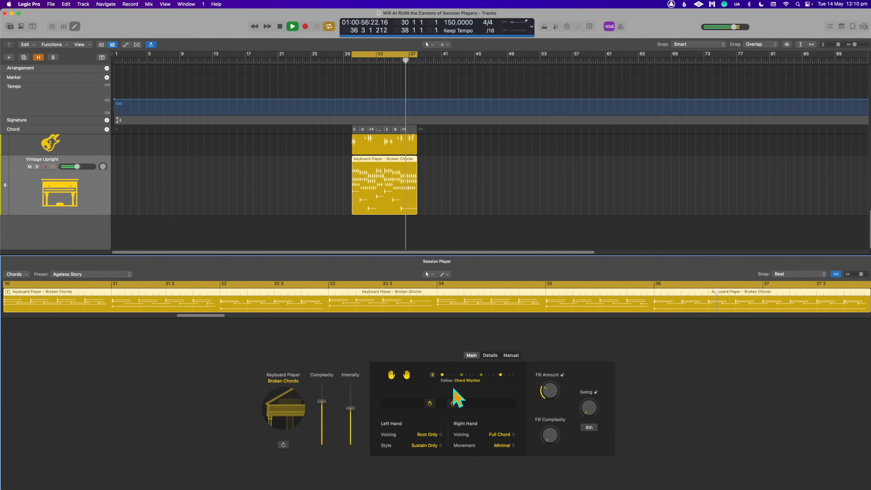
left_click(475, 379)
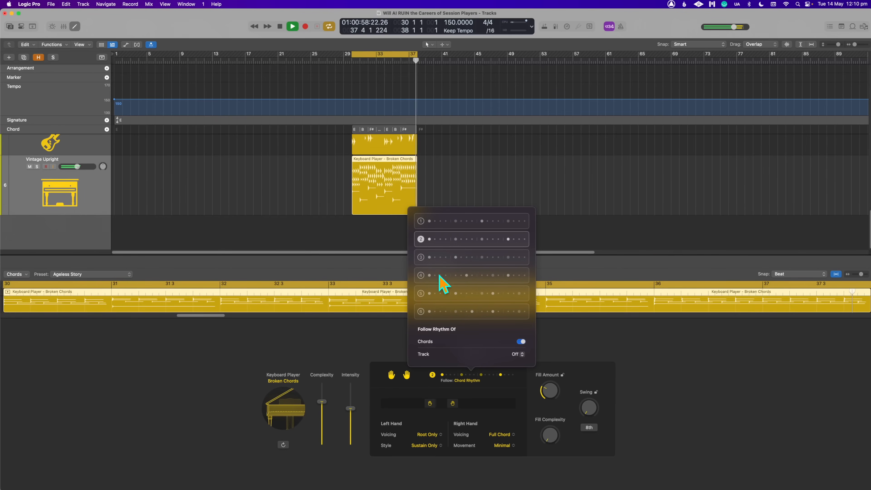
left_click(424, 258)
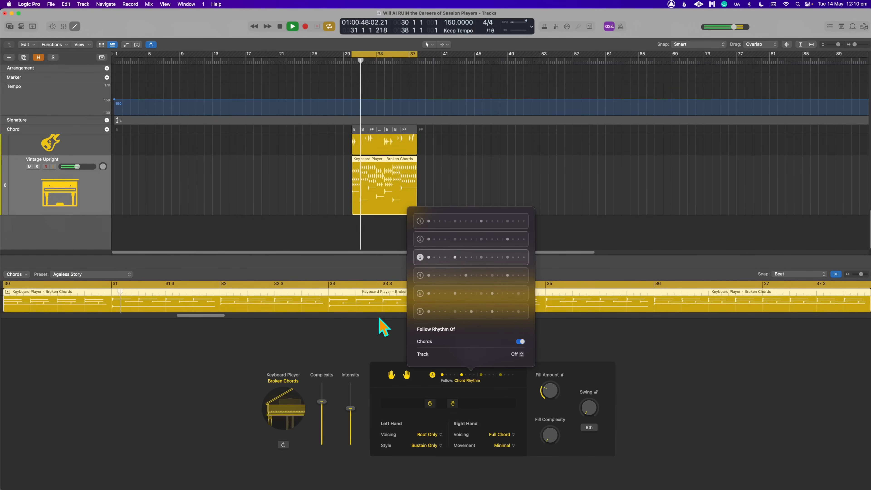
left_click(331, 345)
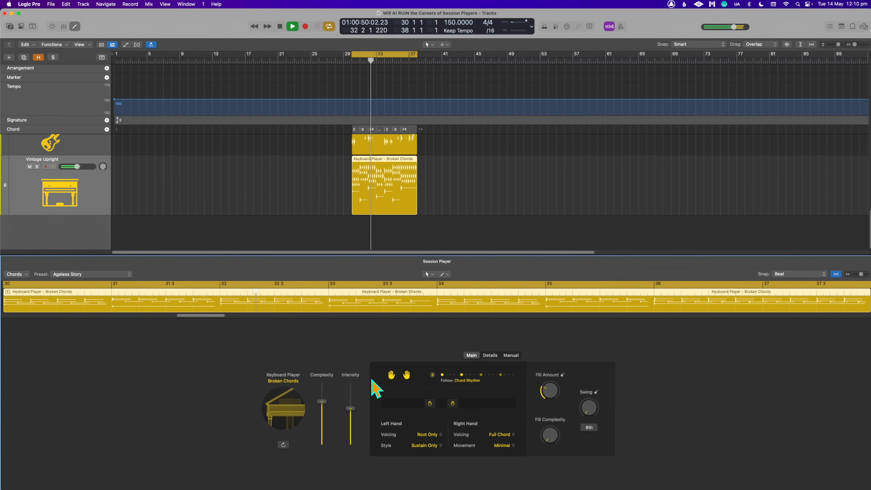
right_click(390, 173)
left_click(582, 180)
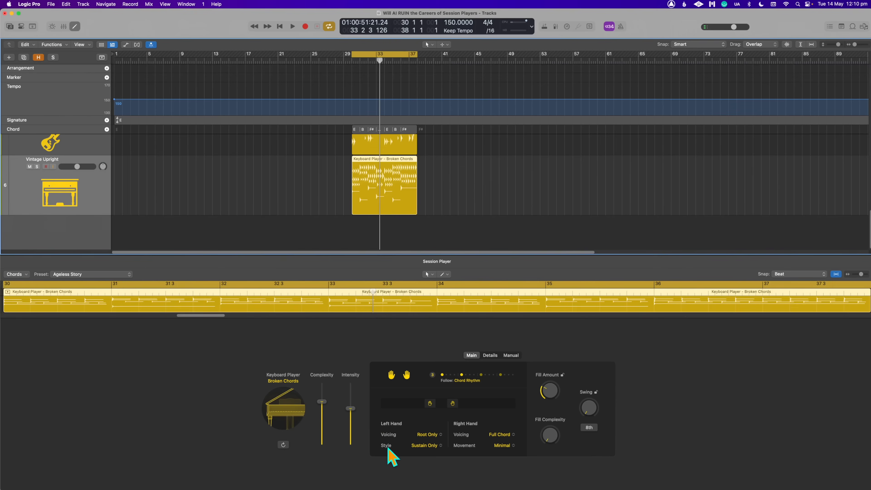
- Try the Freely style on the keyboard region, then set it to Block Chords
left_click(277, 412)
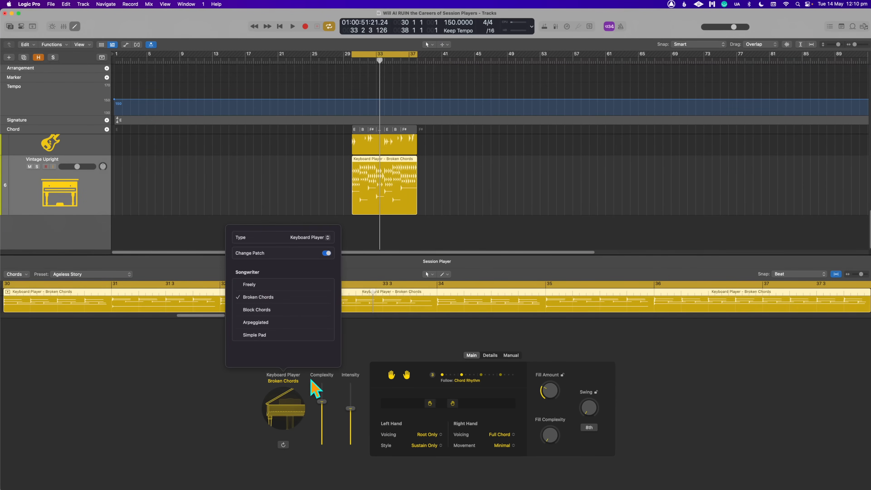
left_click(260, 284)
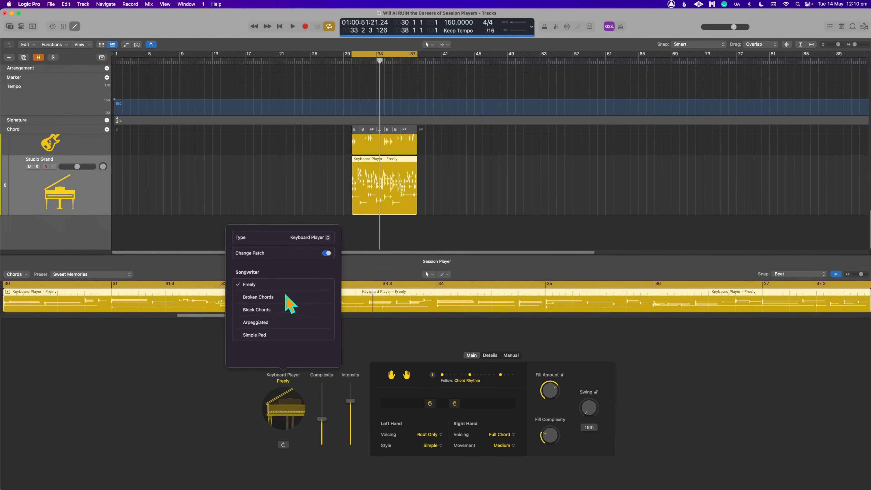
left_click(284, 310)
left_click(489, 185)
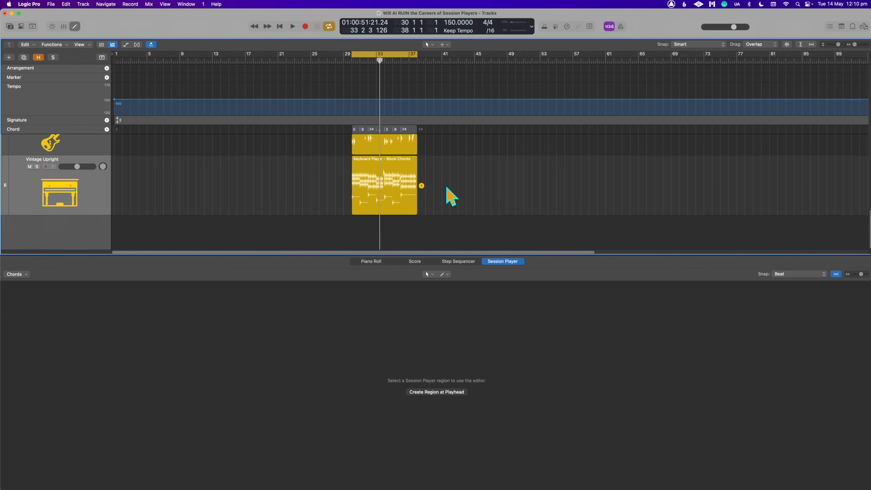
- Play the loop with the Block Chords region selected and shift its right hand slightly higher
left_click(375, 174)
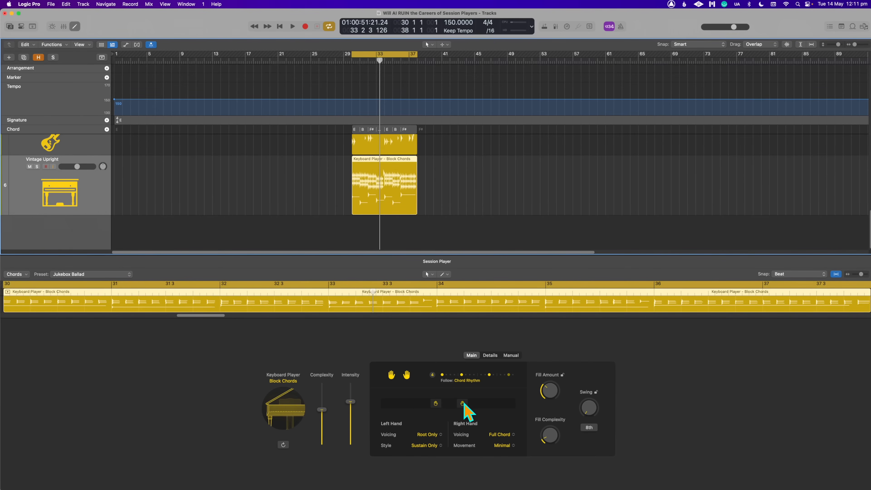
key("space")
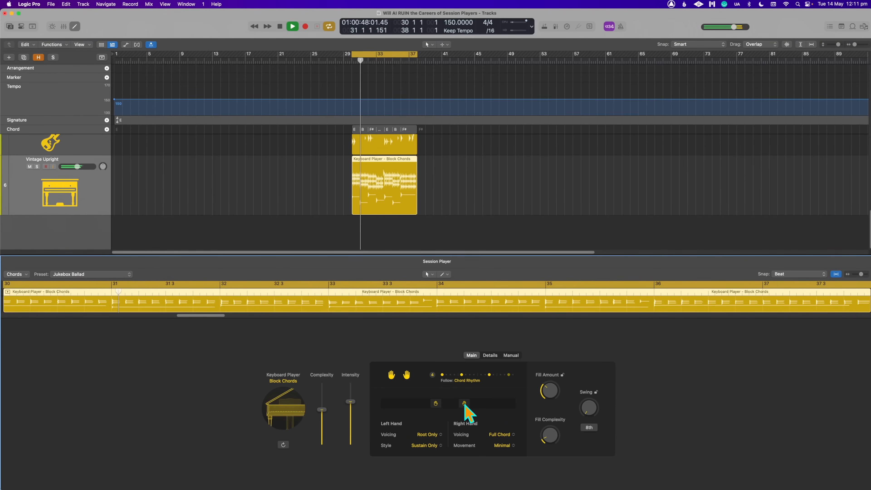
mouse_move(552, 405)
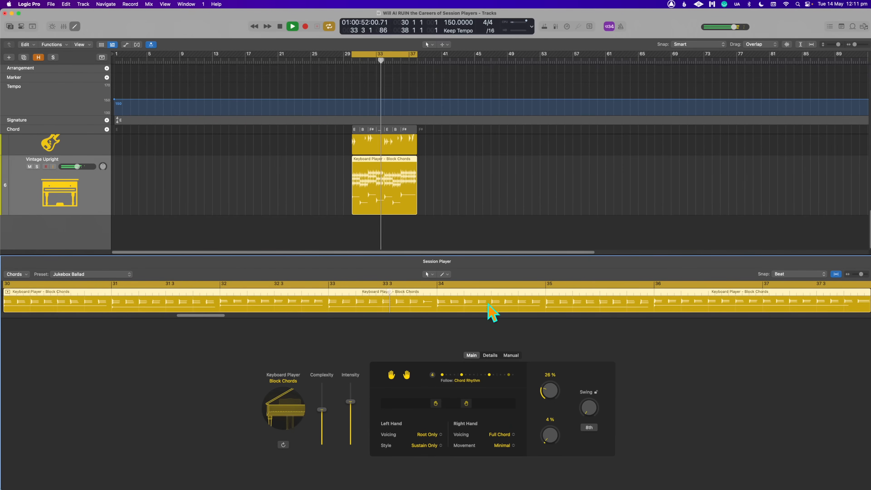
- Set the Block Chords region to rhythm pattern 1 and make it follow the ac gtr track's rhythm
left_click(474, 382)
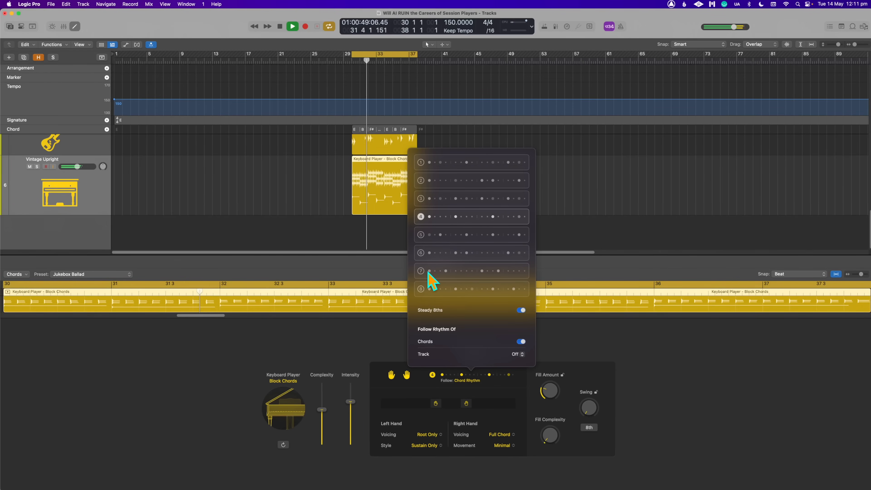
left_click(421, 164)
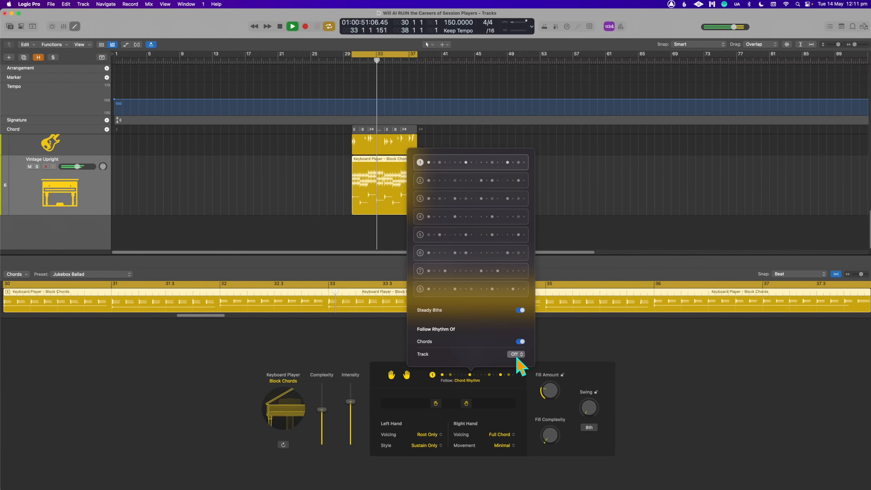
left_click(518, 354)
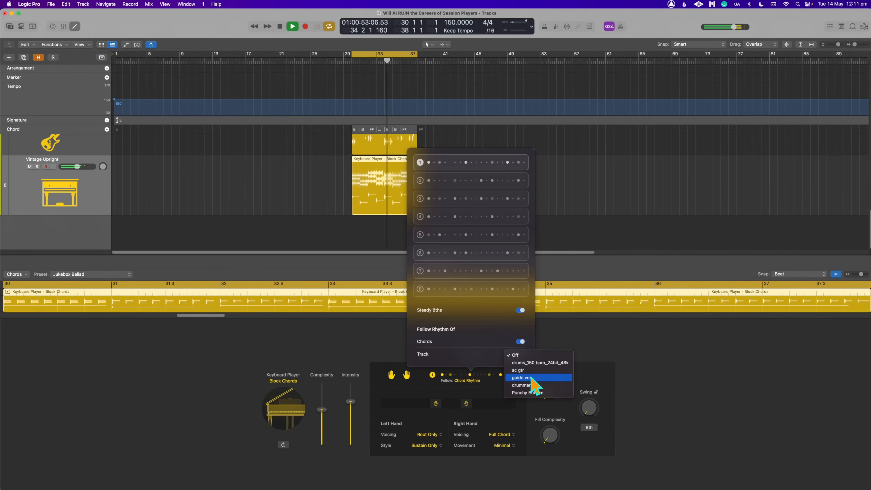
left_click(526, 370)
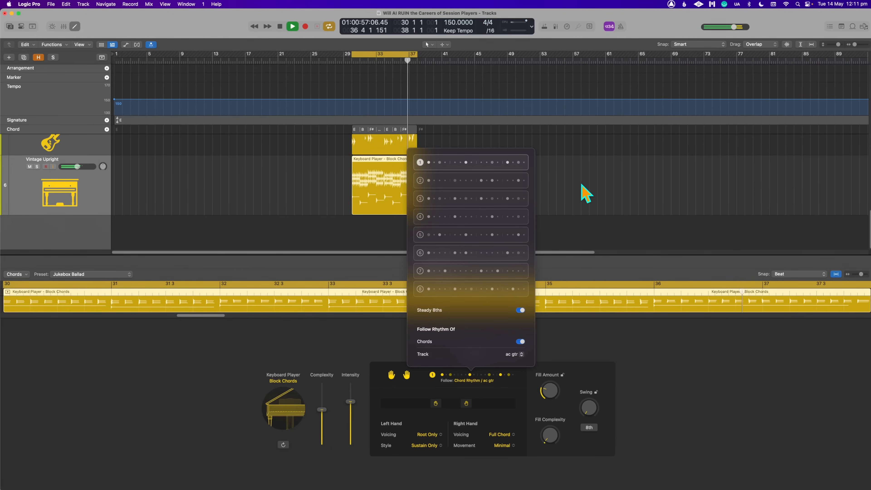
left_click(586, 192)
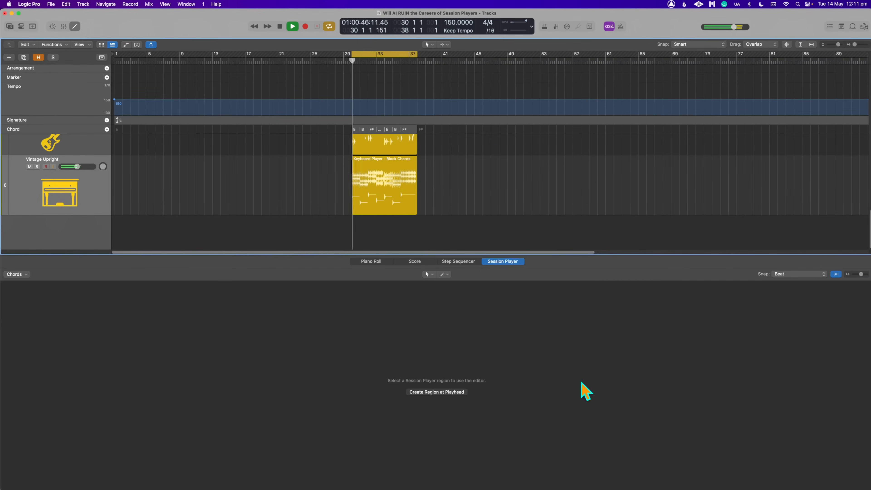
- Lower the Vintage Upright track's volume to -12.4 dB and solo it
key("x")
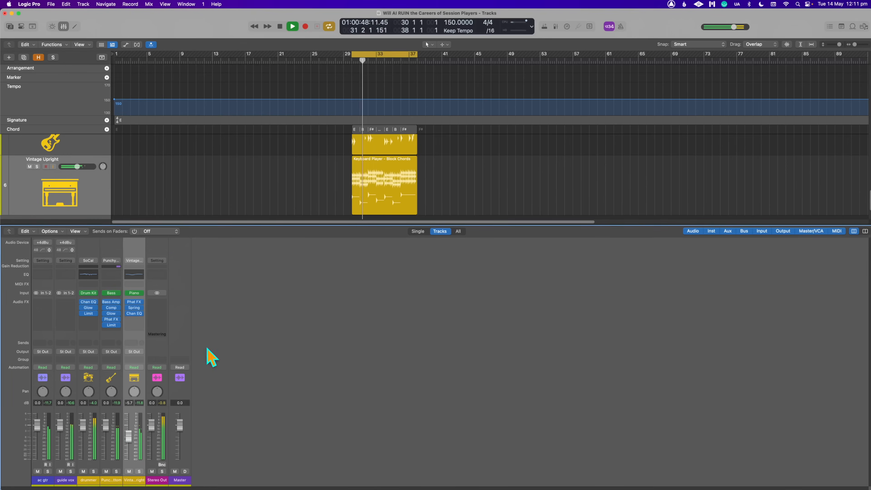
left_click_drag(128, 429, 128, 439)
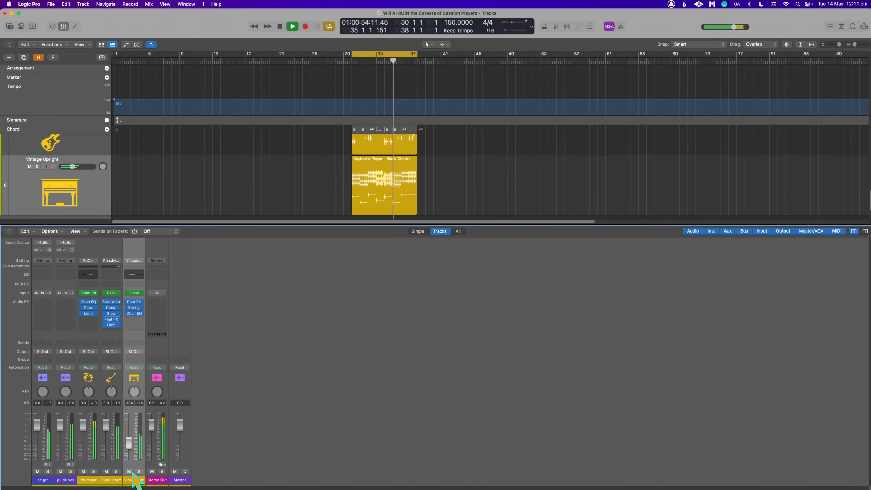
left_click(139, 471)
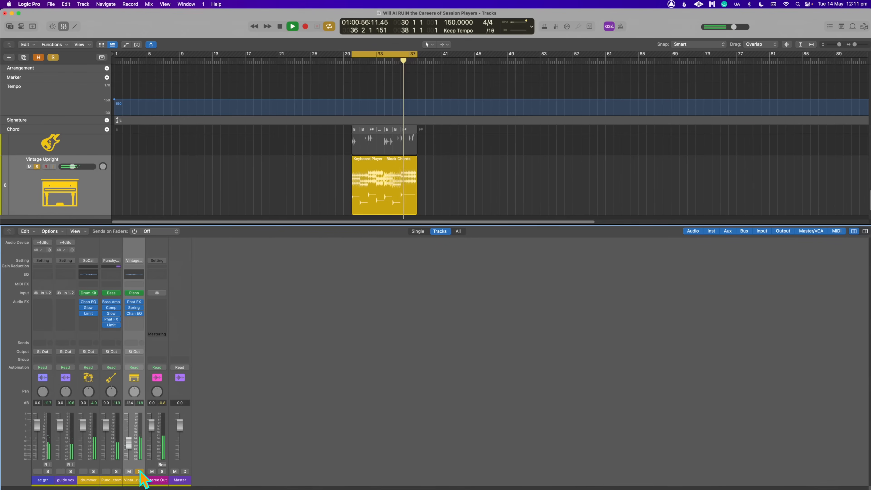
- Unsolo the Vintage Upright track and change its Block Chords region to the Freely style
left_click(139, 471)
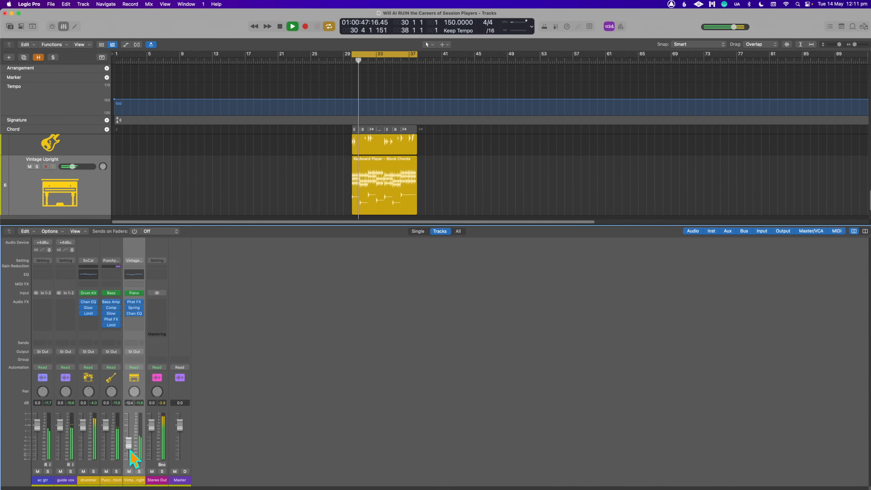
double_click(374, 182)
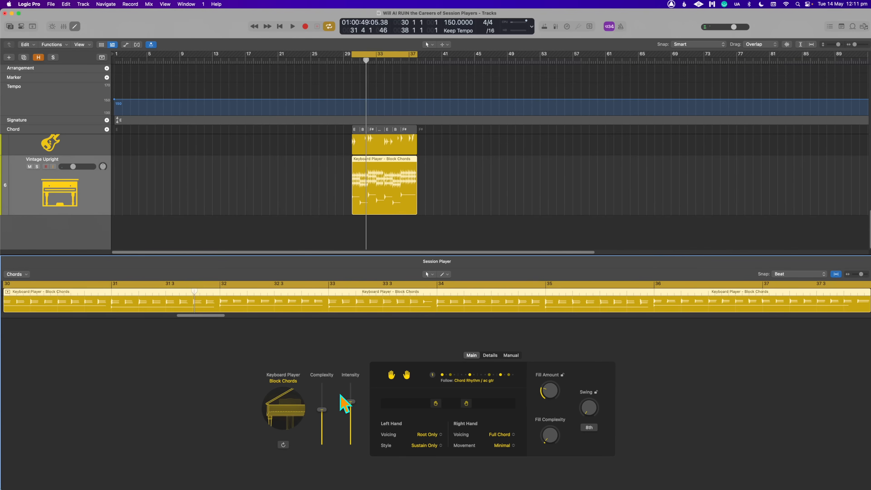
left_click(286, 385)
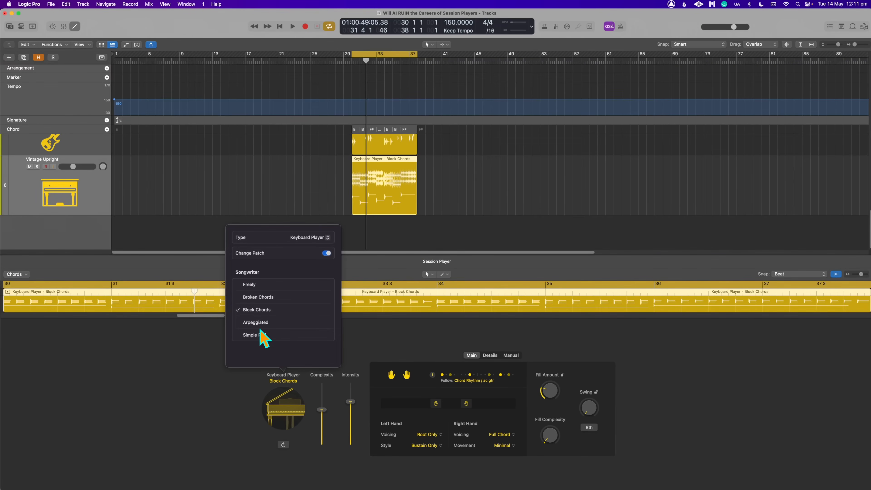
left_click(264, 286)
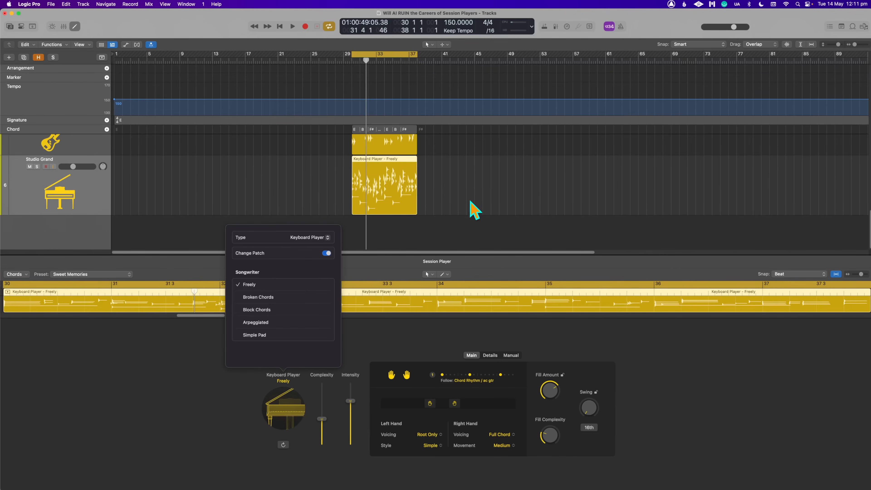
- Play the loop with the Freely keyboard region and shift the left hand's playing range slightly lower
left_click(399, 197)
key("space")
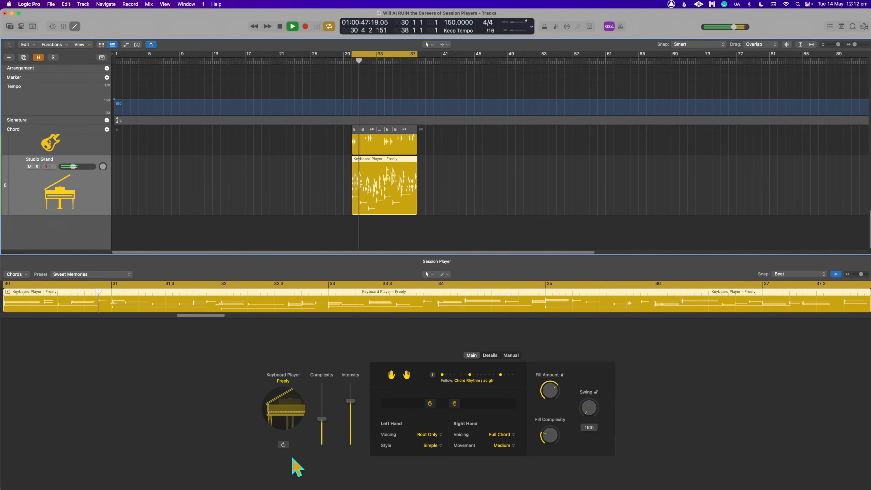
left_click_drag(431, 404, 420, 404)
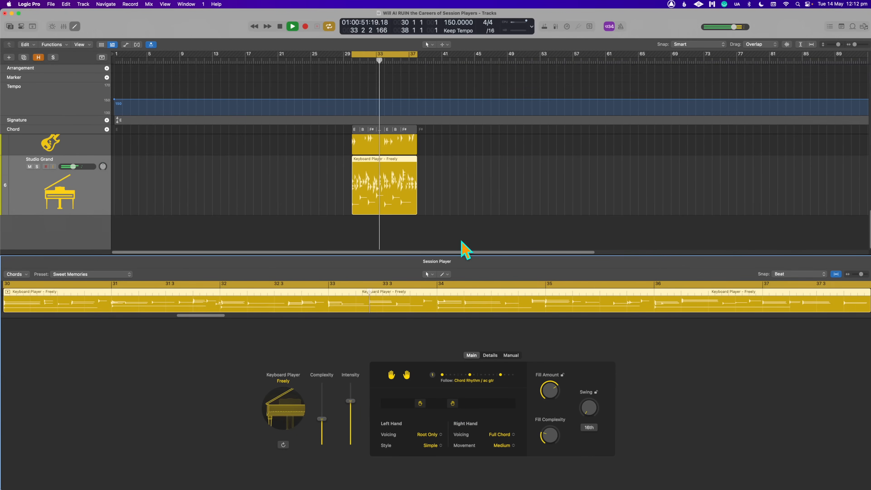
left_click(438, 194)
left_click(387, 186)
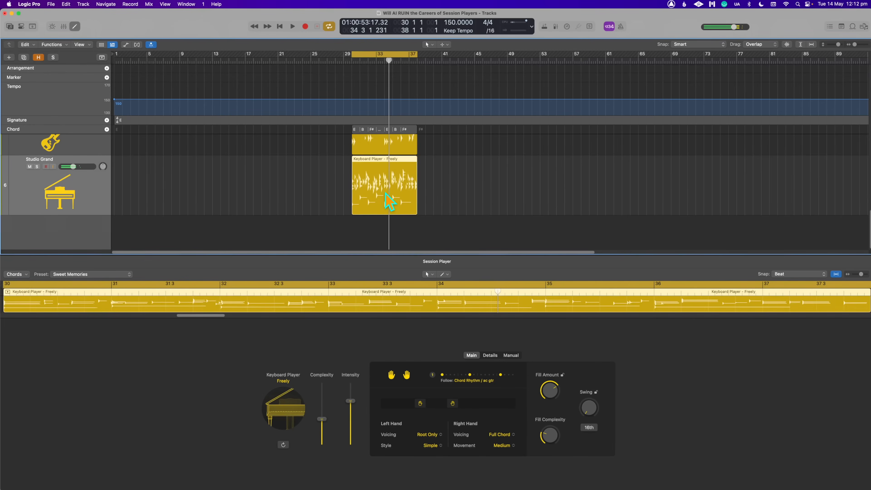
key("space")
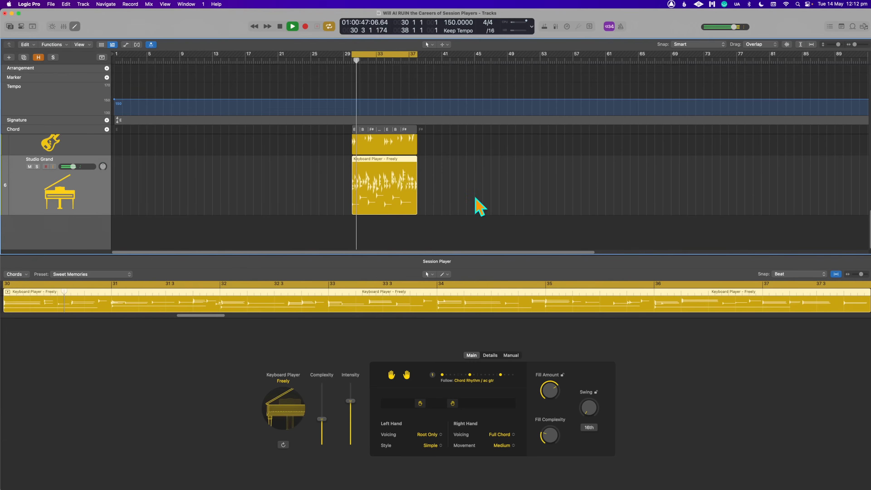
- Solo the Studio Grand track and raise its volume to about -5.7 dB while auditioning the loop
left_click(37, 167)
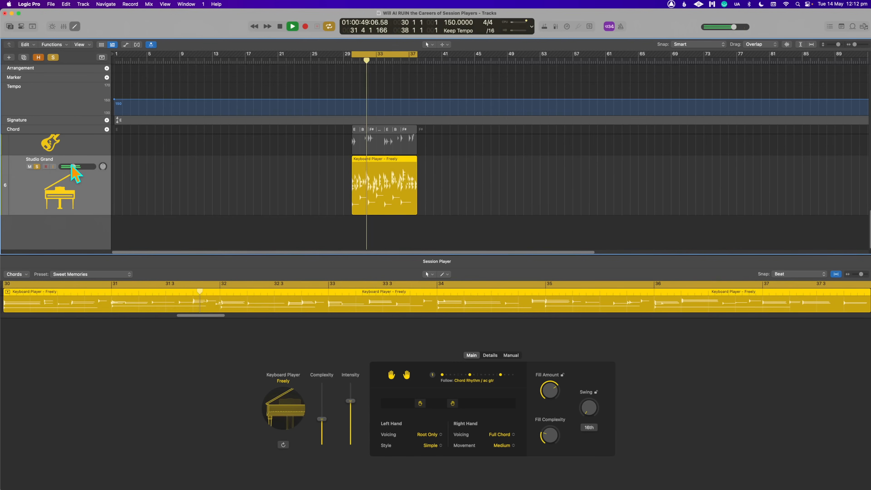
left_click_drag(73, 167, 77, 166)
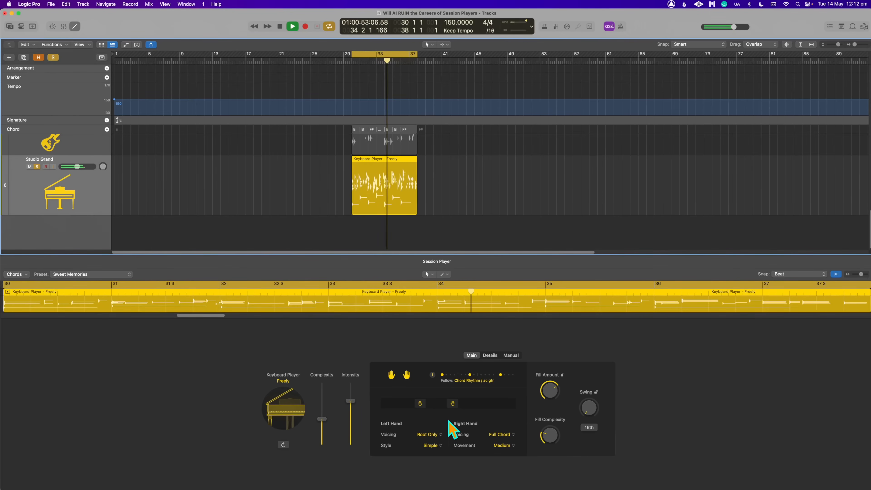
key("space")
left_click(458, 206)
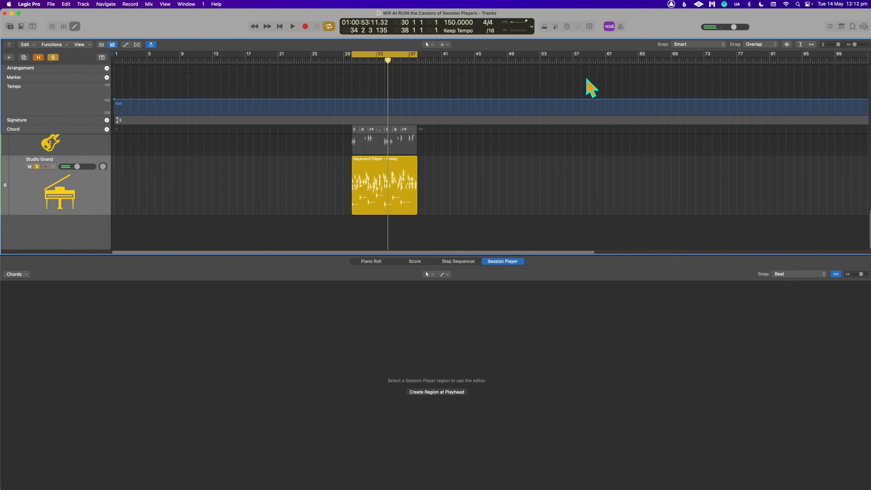
scroll(638, 235, "up", 5, "super")
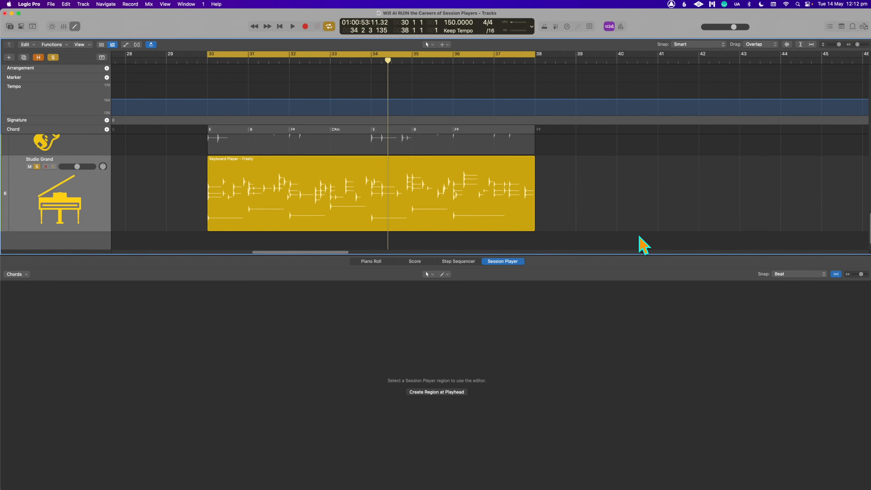
key("space")
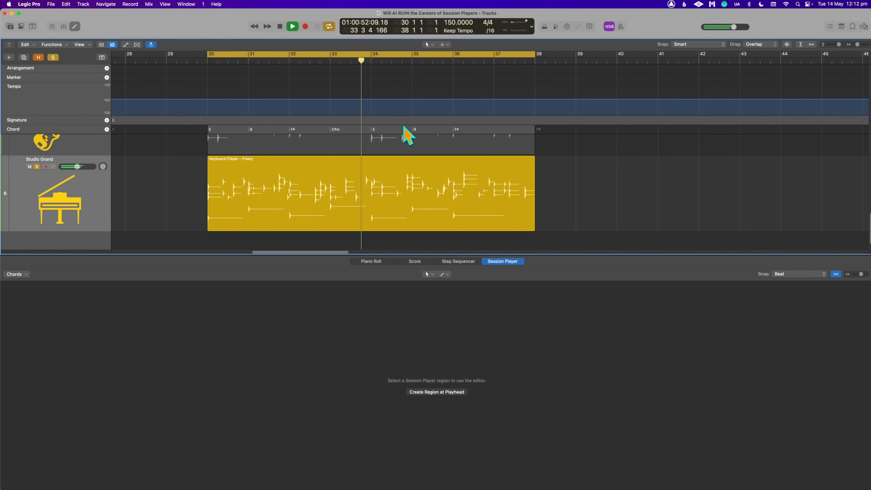
key("space")
- Try converting the Freely keyboard region to a MIDI region and select its A3 note just before bar 34
left_click(373, 195)
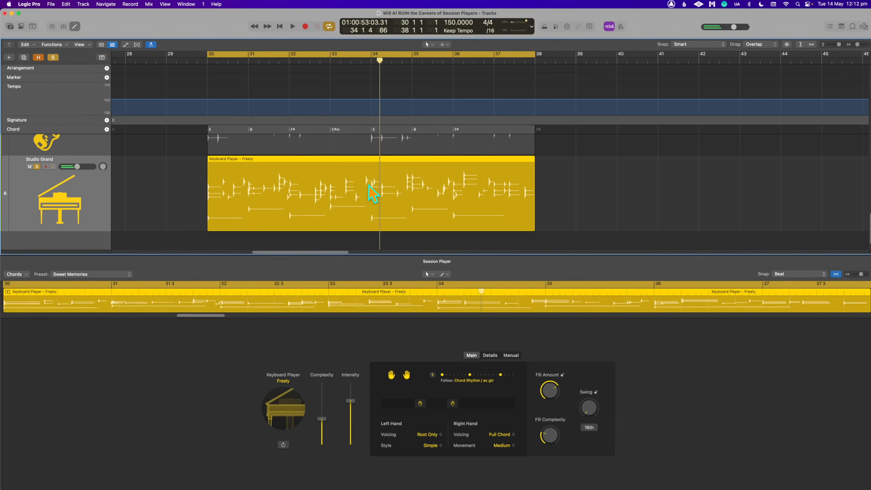
right_click(380, 186)
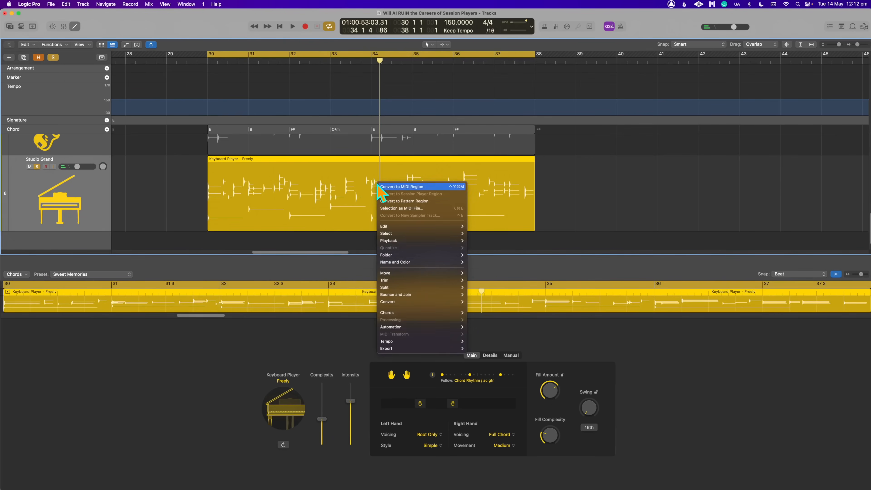
left_click(396, 188)
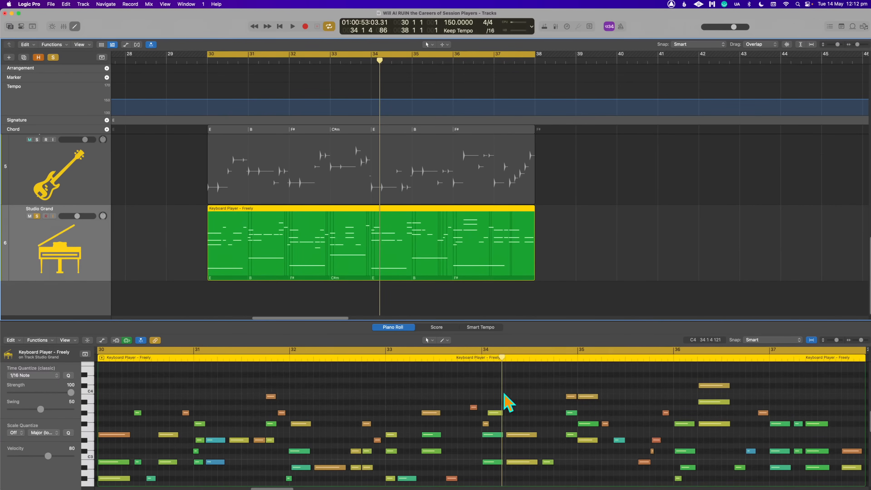
left_click(474, 407)
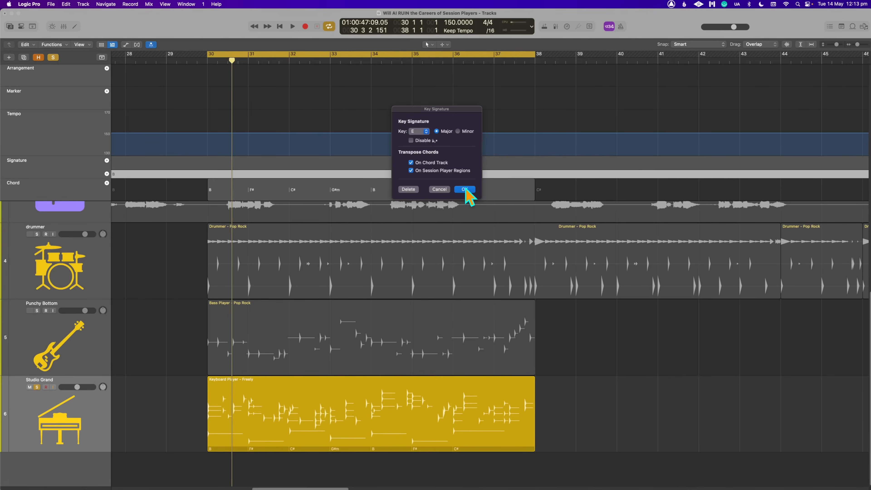
left_click(466, 189)
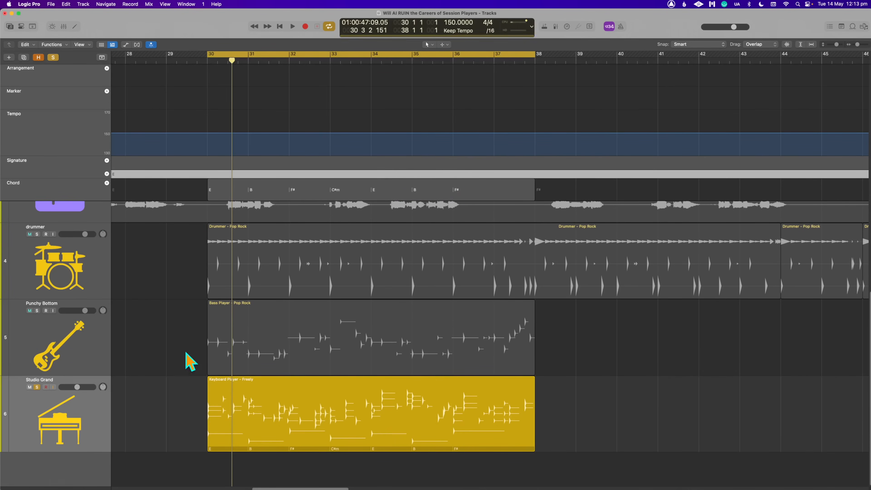
- Shorten the cycle range to start at bar 33 and play the soloed Studio Grand region
left_click_drag(331, 55, 331, 55)
key("space")
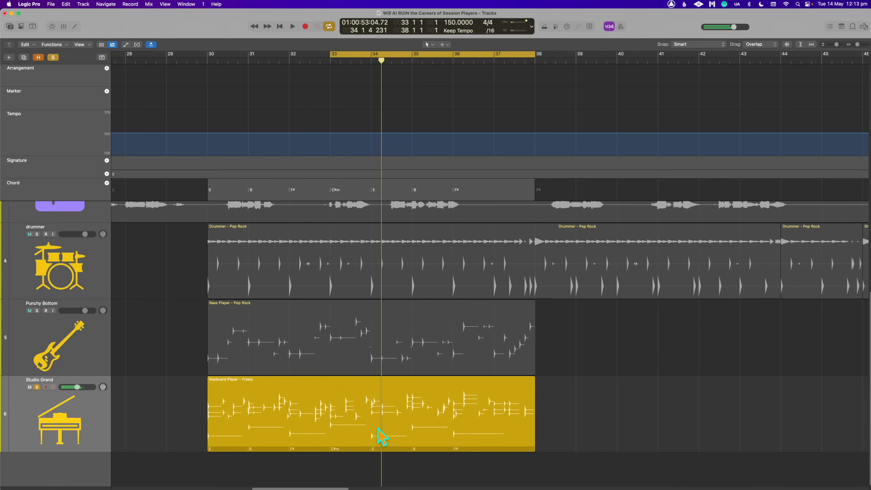
left_click(381, 436)
key("space")
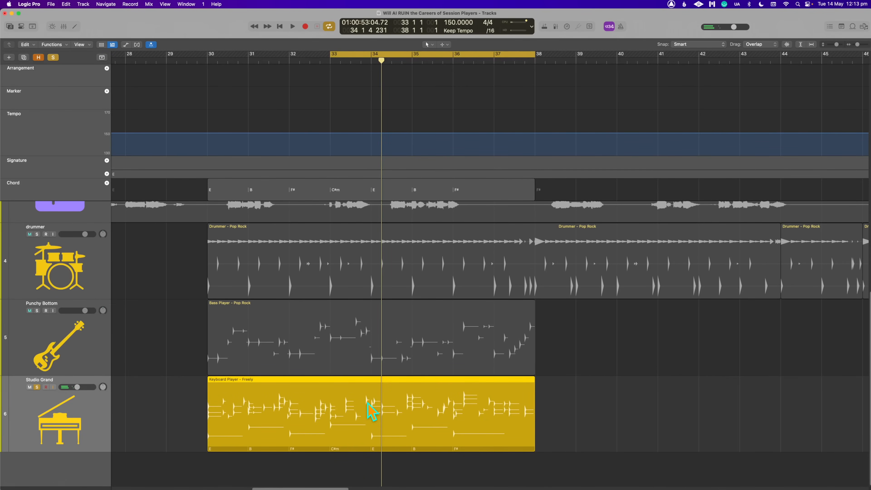
key("space")
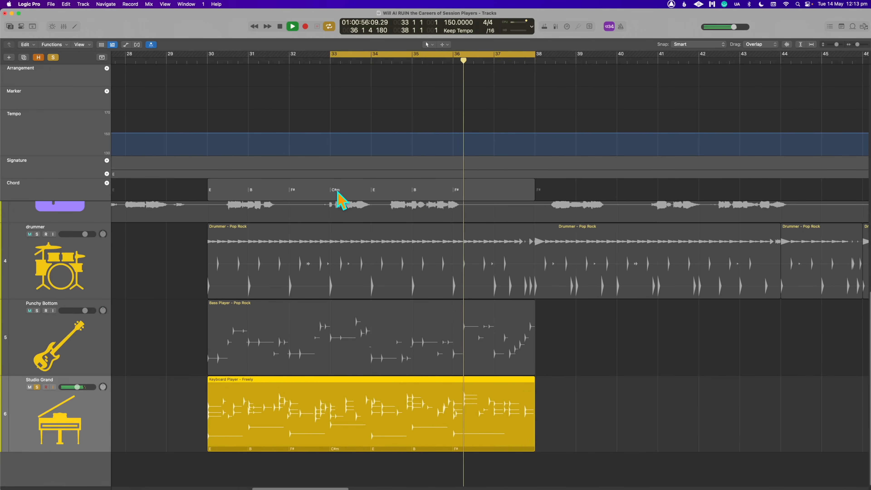
- Extend the cycle range to start at bar 30 again and play the soloed piano part
left_click(210, 53, "shift")
key("space")
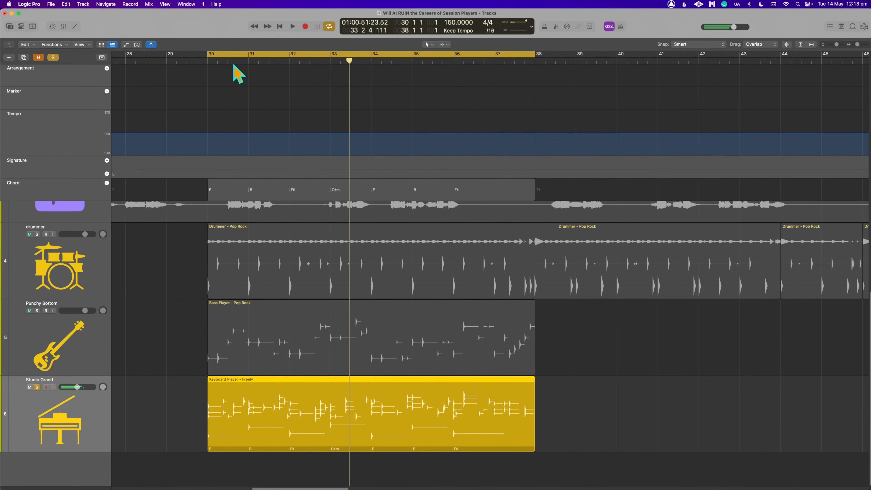
key("space")
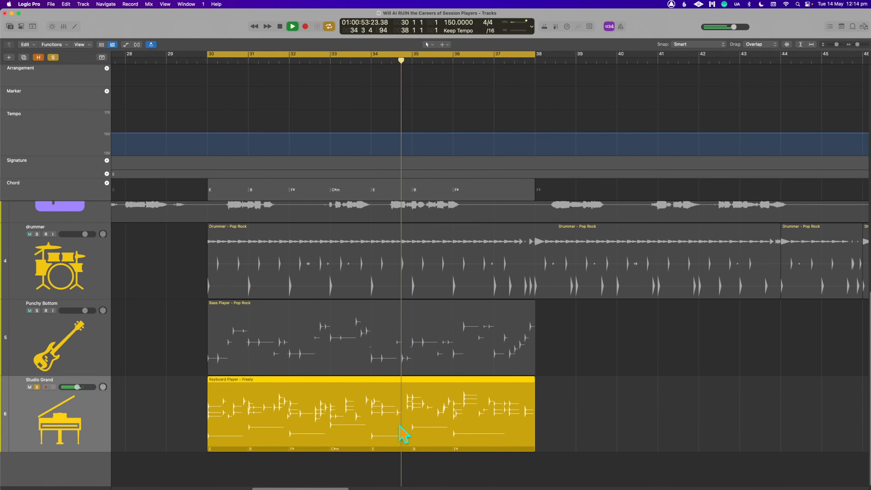
key("space")
right_click(404, 408)
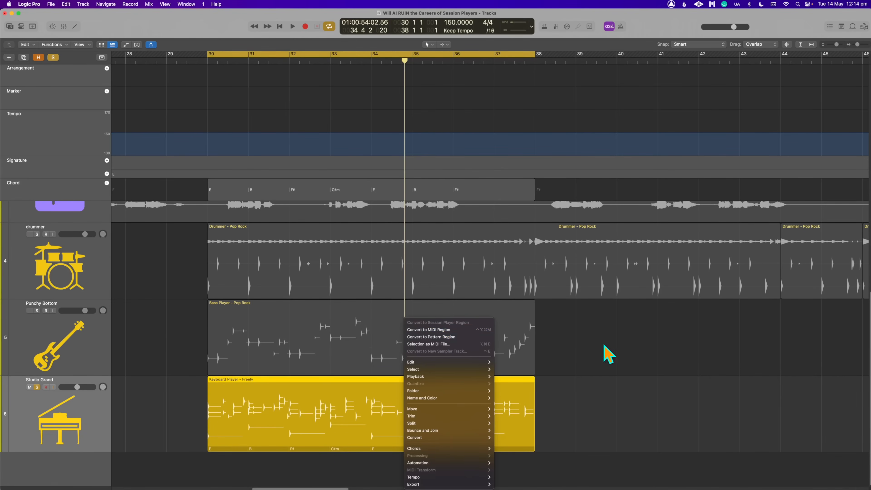
left_click(607, 356)
- Lower the Freely region's Fill Complexity to 21 % while auditioning it, with the cycle range starting at bar 33
double_click(384, 405)
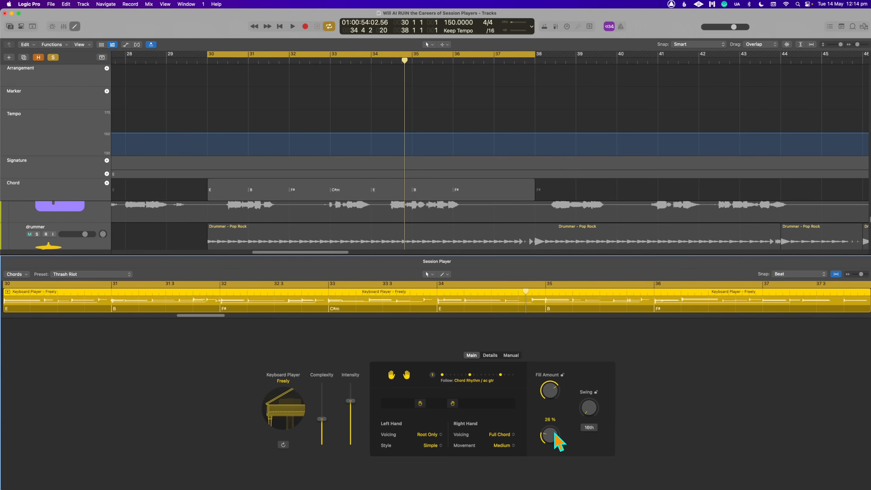
key("space")
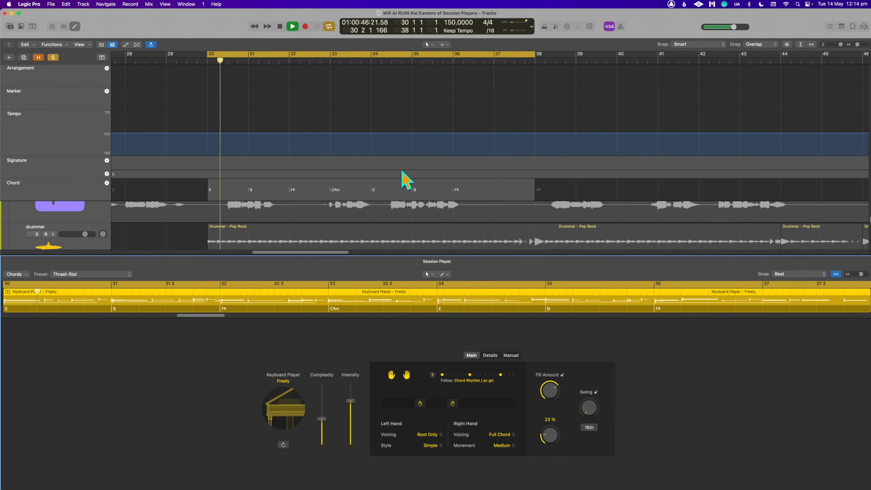
scroll(390, 144, "down", 3)
left_click(331, 55, "shift")
key("space")
key("space")
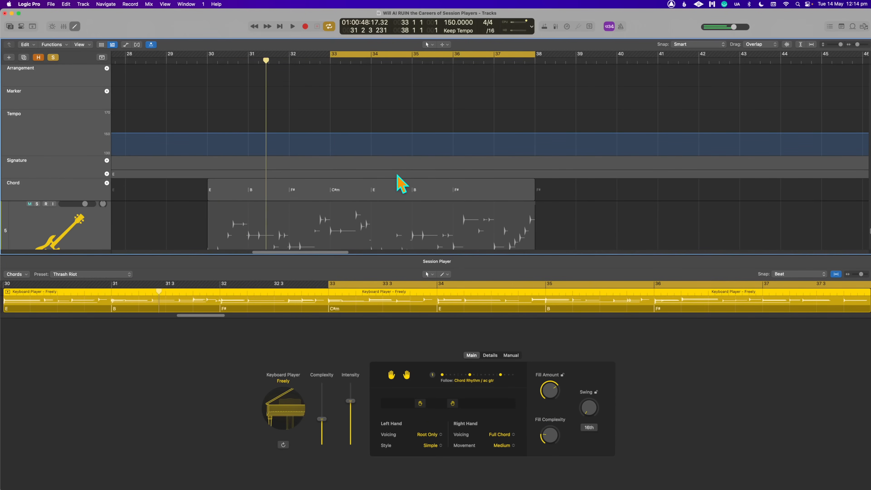
scroll(395, 178, "down", 3)
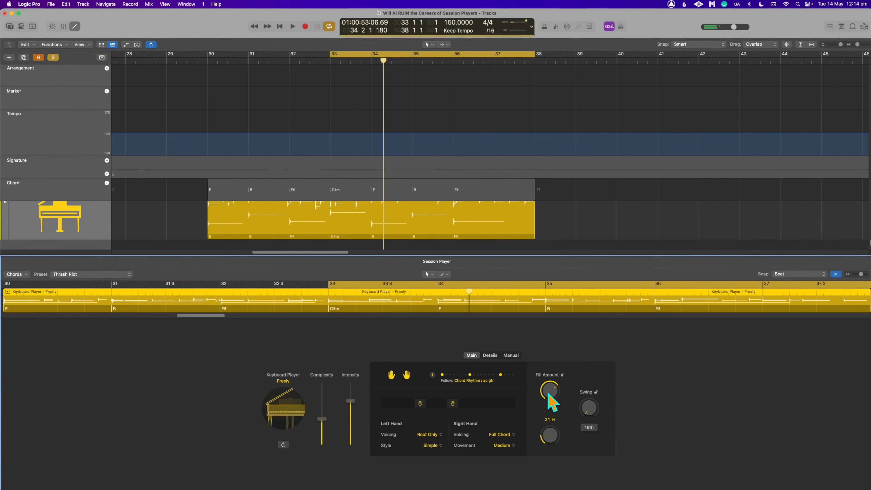
- Reduce the Freely region's Fill Amount to 57 % and listen to the cycled passage
key("space")
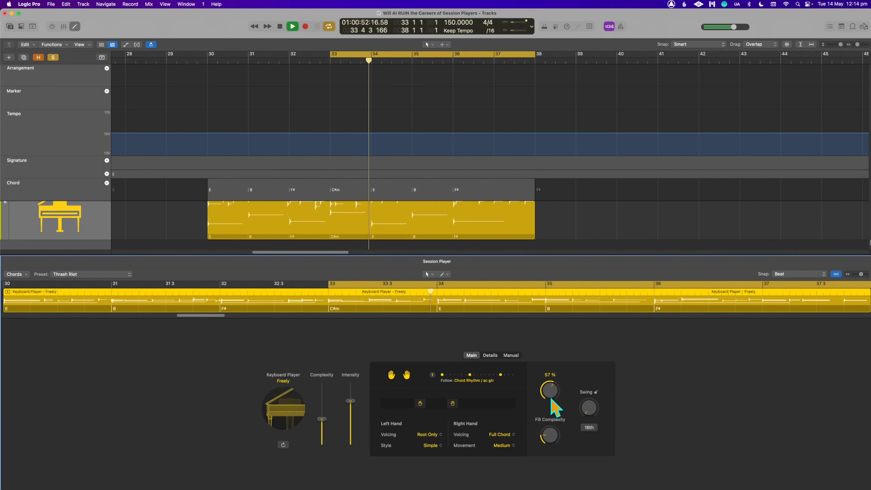
key("space")
key("space")
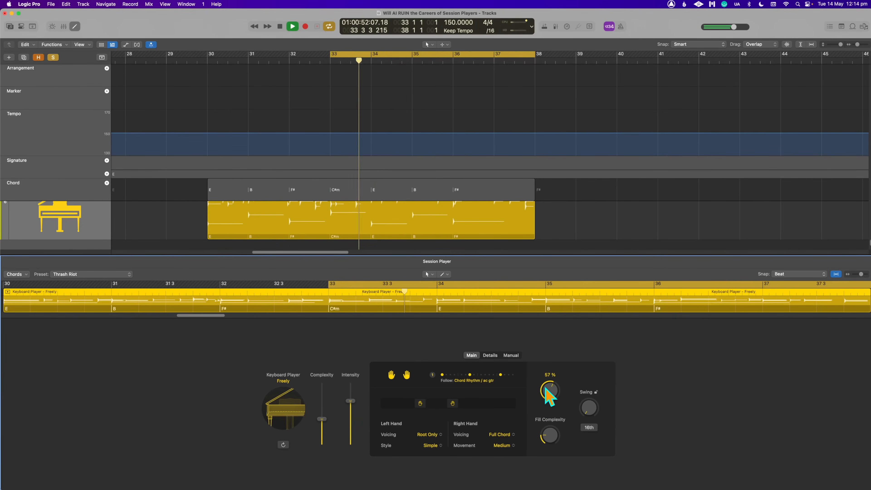
key("space")
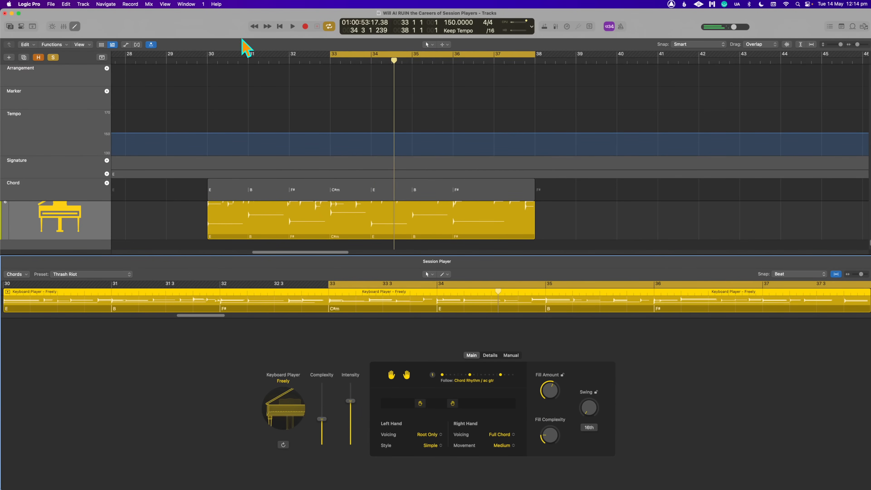
- Restore the cycle start to bar 30, unsolo the Studio Grand track and play the full arrangement
left_click_drag(209, 54, 207, 54)
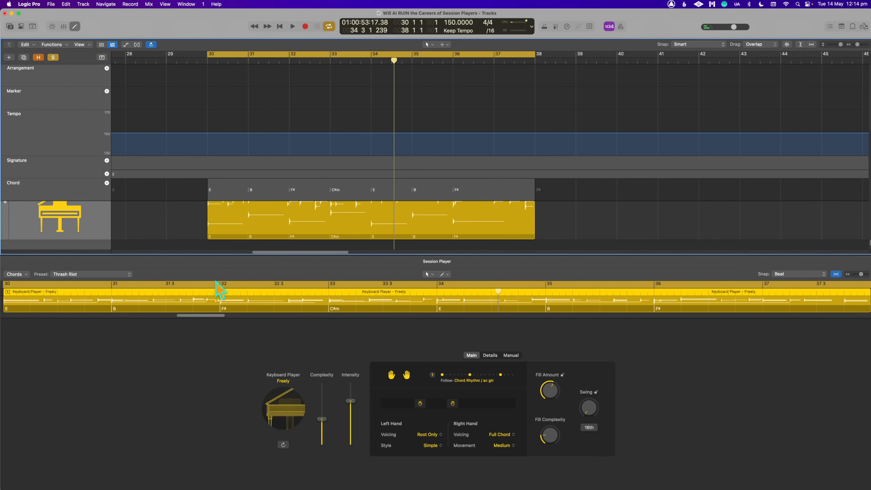
key("space")
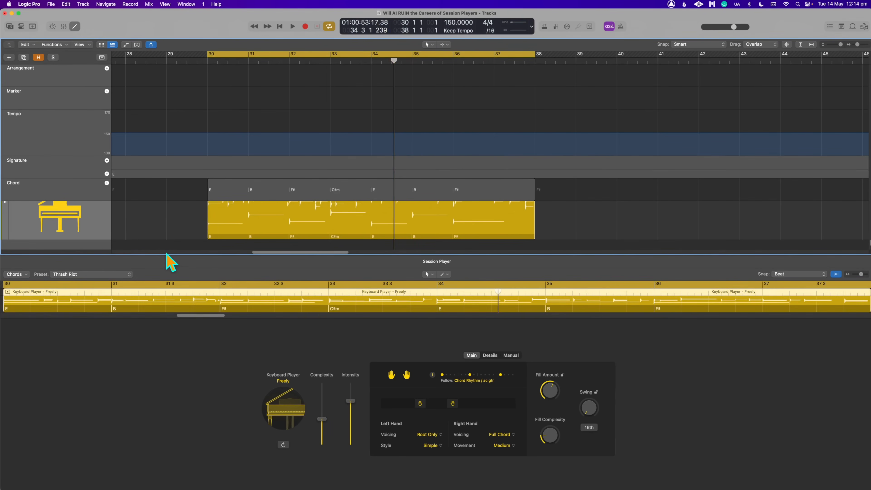
key("x")
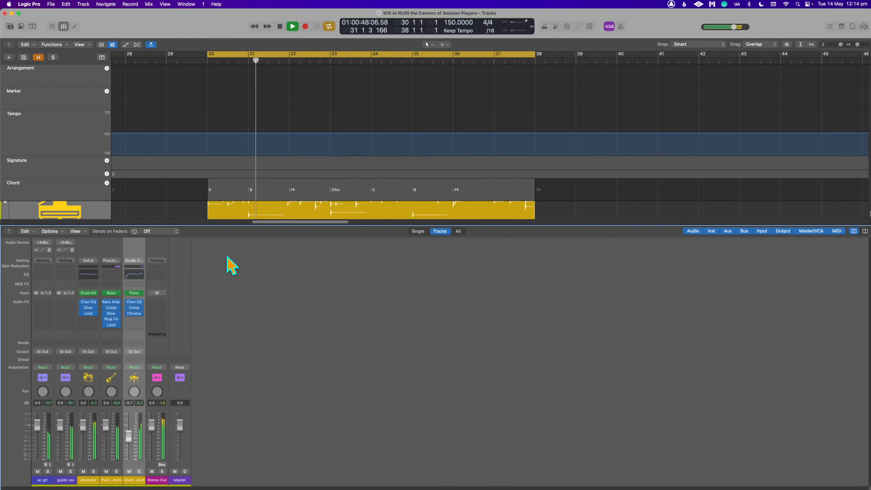
key("x")
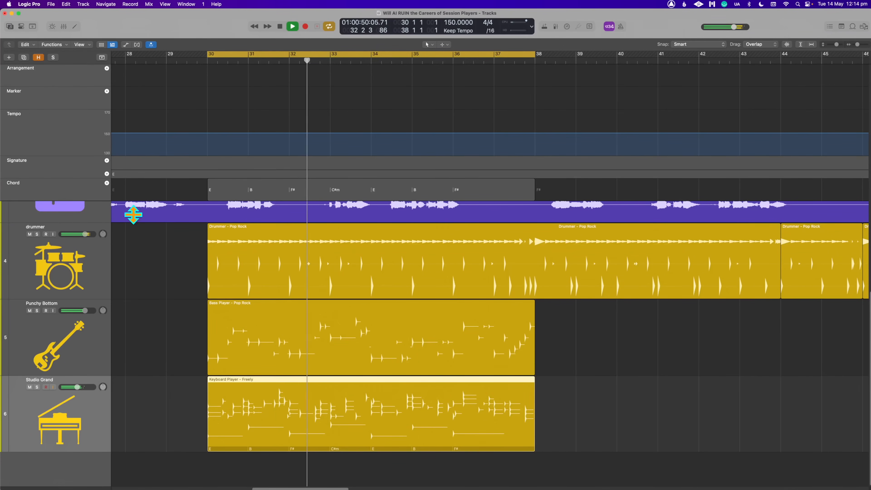
- Mute the Studio Grand track, play the cycled passage, and mute the Punchy Bottom track during playback
scroll(243, 277, "up", 5)
scroll(244, 274, "down", 4)
scroll(243, 274, "down", 1)
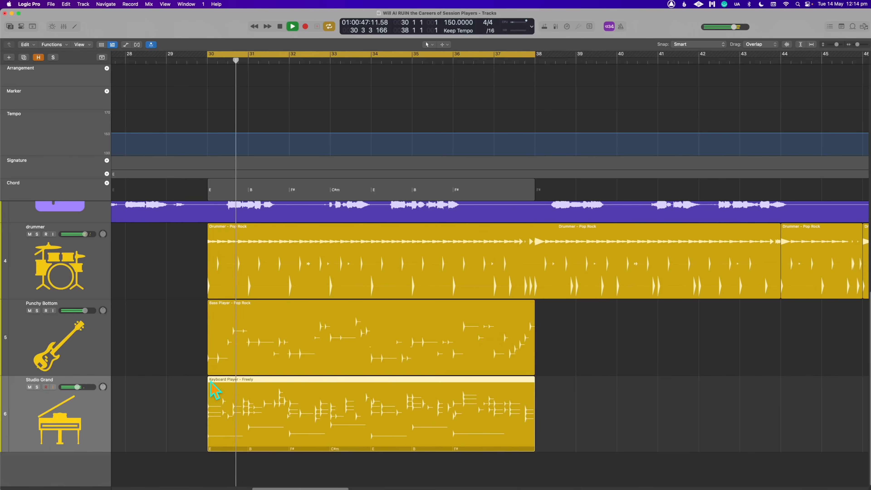
key("space")
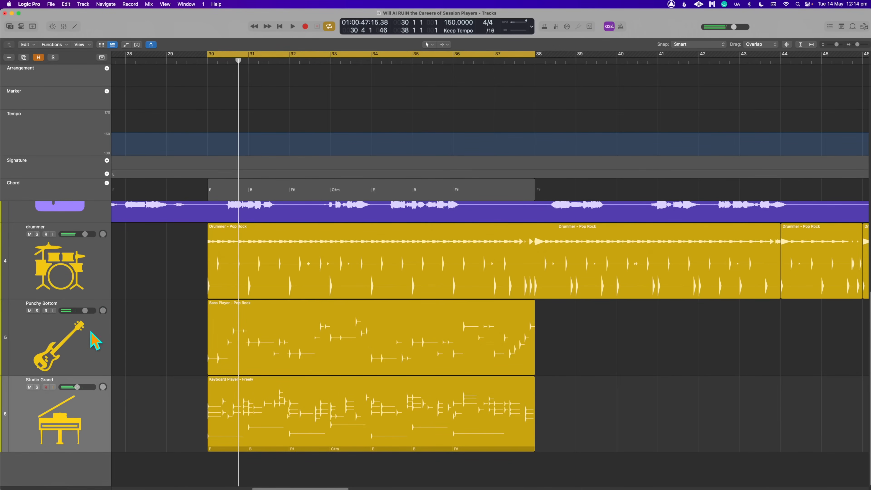
left_click(29, 388)
key("space")
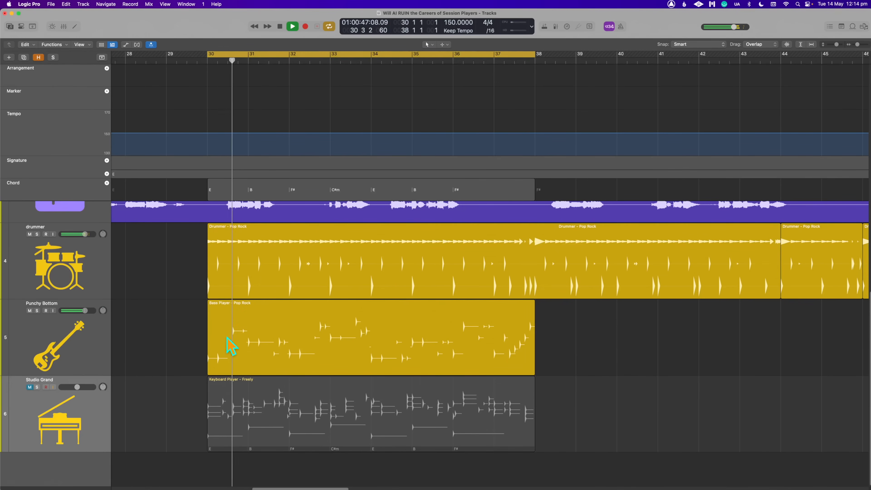
left_click(30, 310)
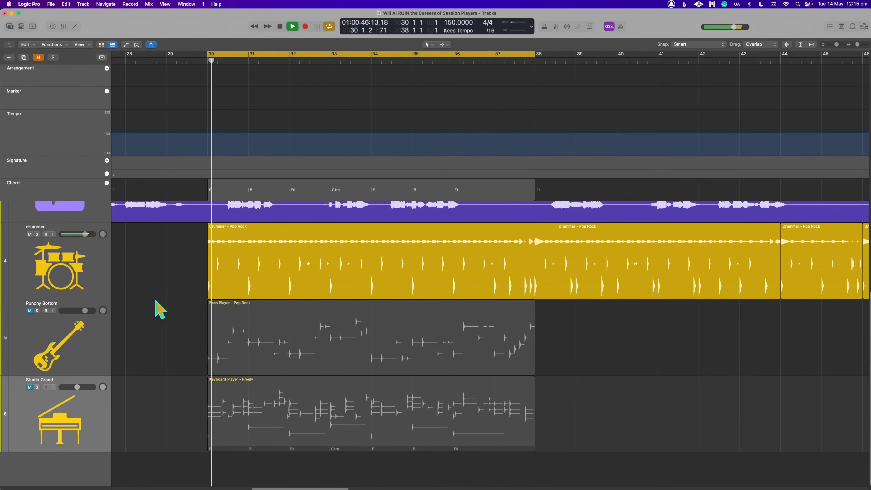
key("space")
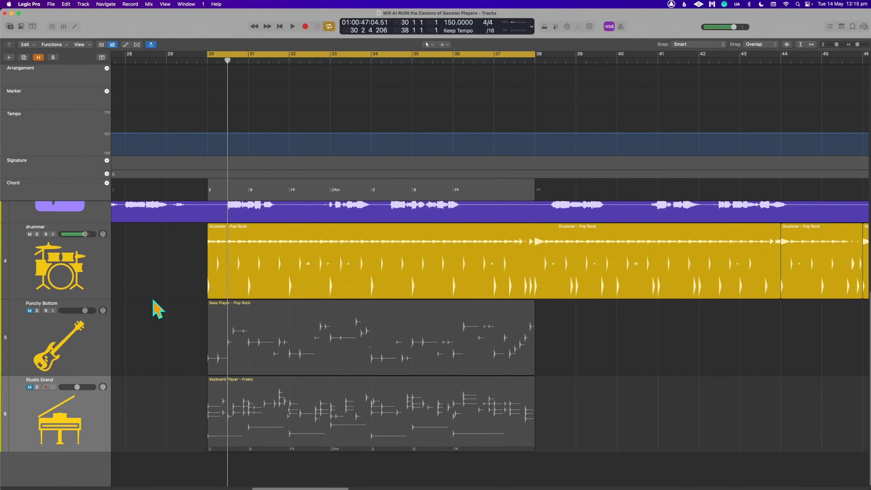
- Mute the drummer track, unmute Punchy Bottom and play the passage
left_click(29, 234)
left_click(29, 310)
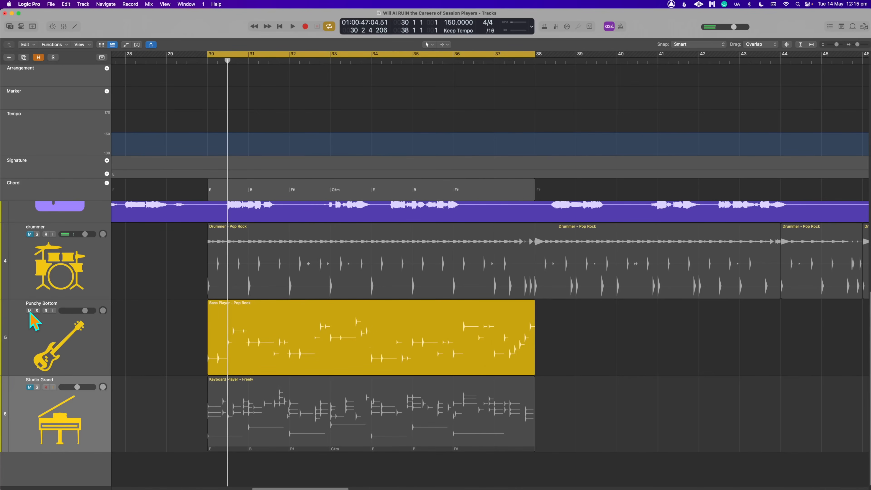
key("space")
- Select the drummer track and solo it together with Punchy Bottom to hear only drums and bass
left_click(34, 240)
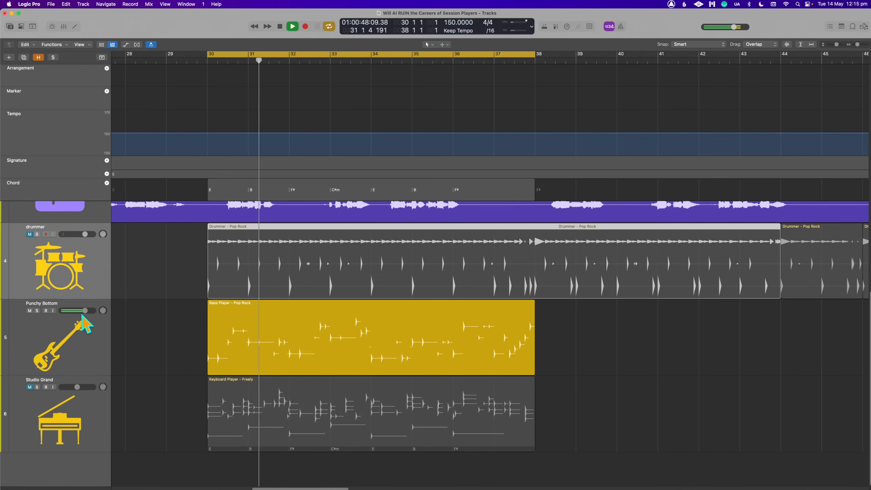
left_click(37, 235)
left_click(37, 310)
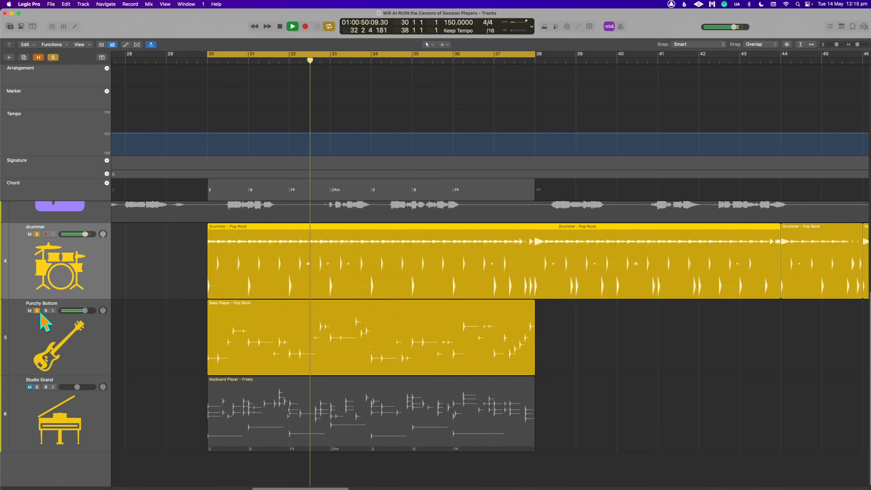
key("space")
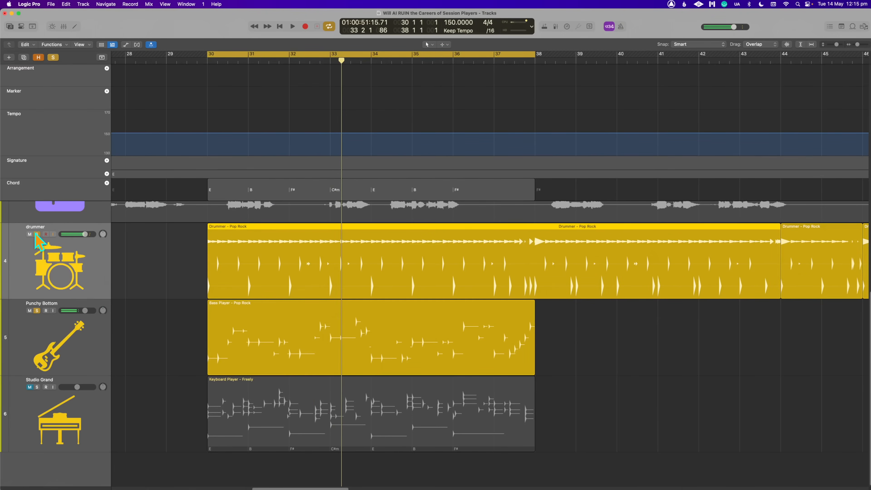
- Show the Mixer and play the soloed drums and bass
key("x")
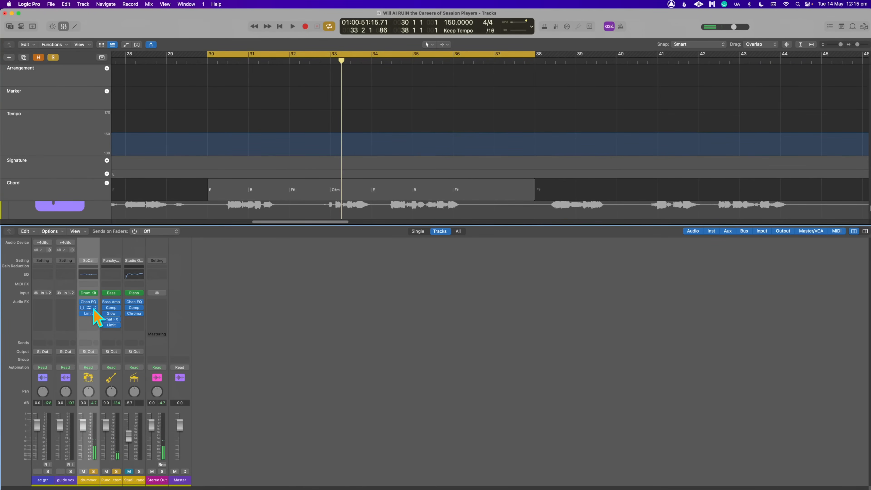
key("space")
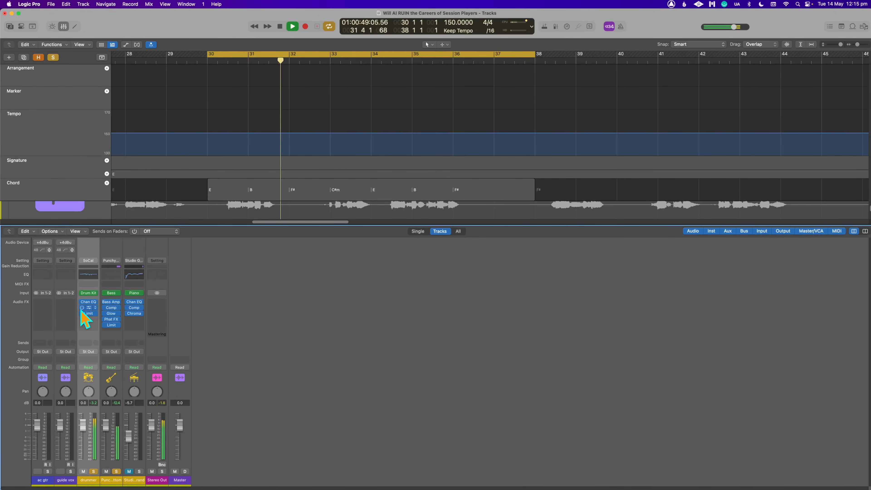
key("space")
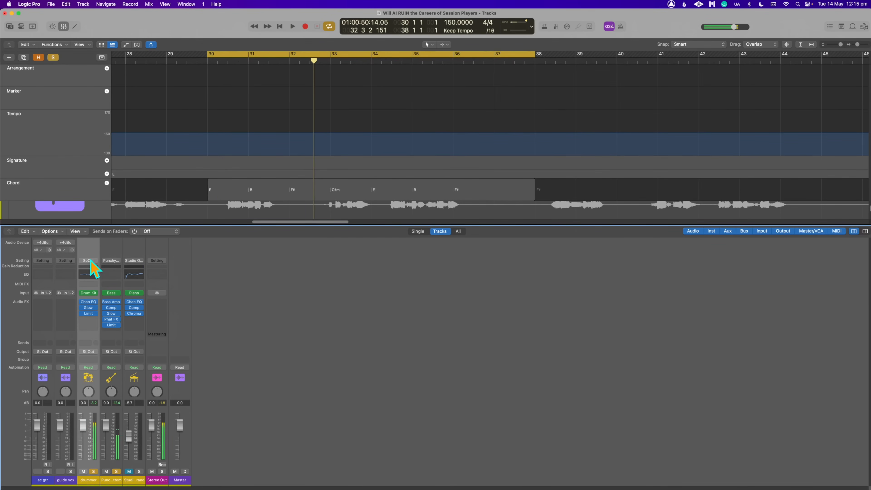
- Open Drum Kit Designer on the drummer channel and inspect its extended gain parameters
left_click(96, 293)
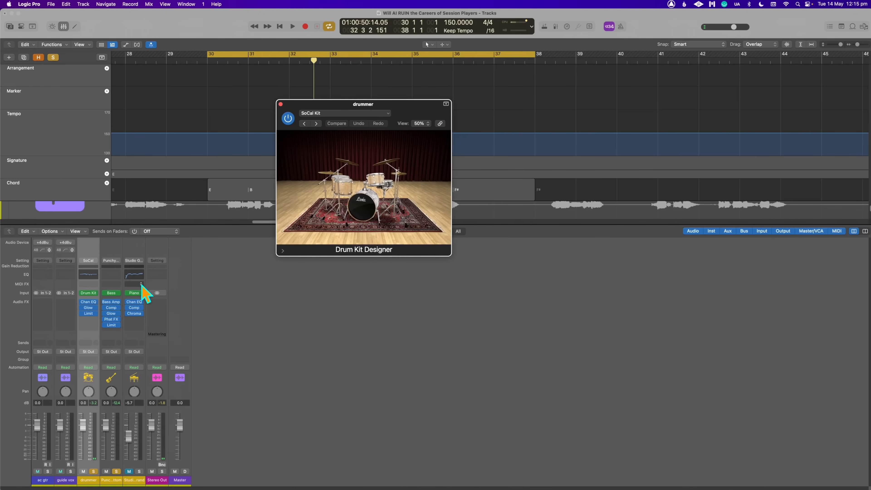
left_click(284, 252)
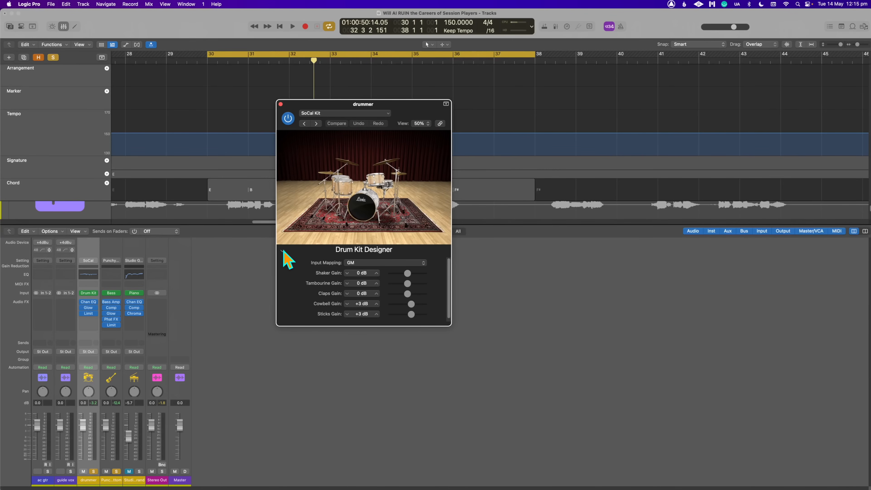
left_click(283, 251)
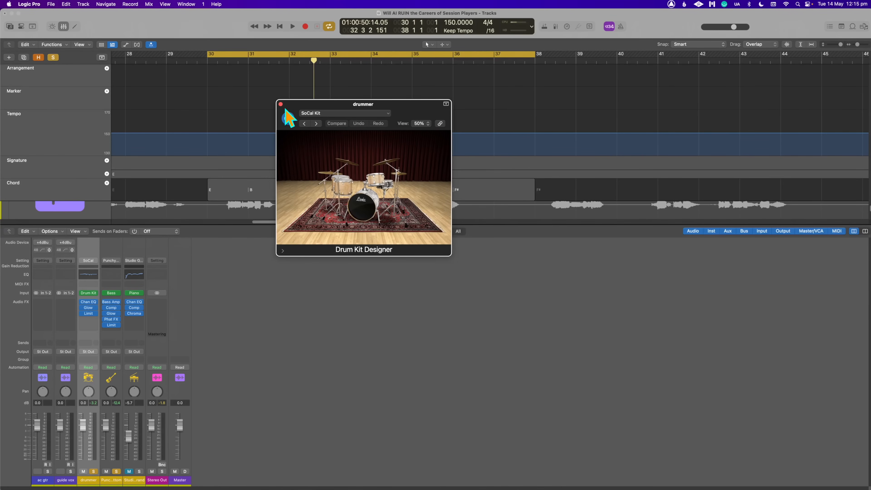
- Load the Brooklyn Kit in Drum Kit Designer and unsolo the drums and bass during playback
left_click(306, 113)
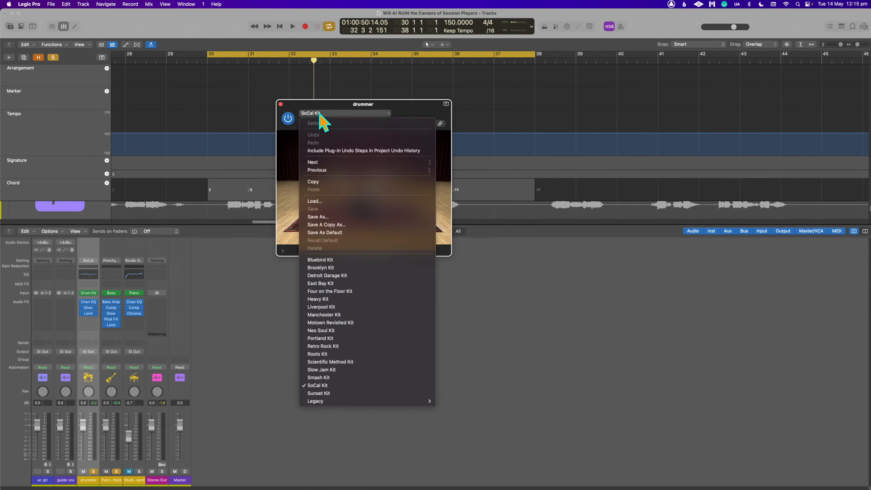
left_click(342, 271)
key("space")
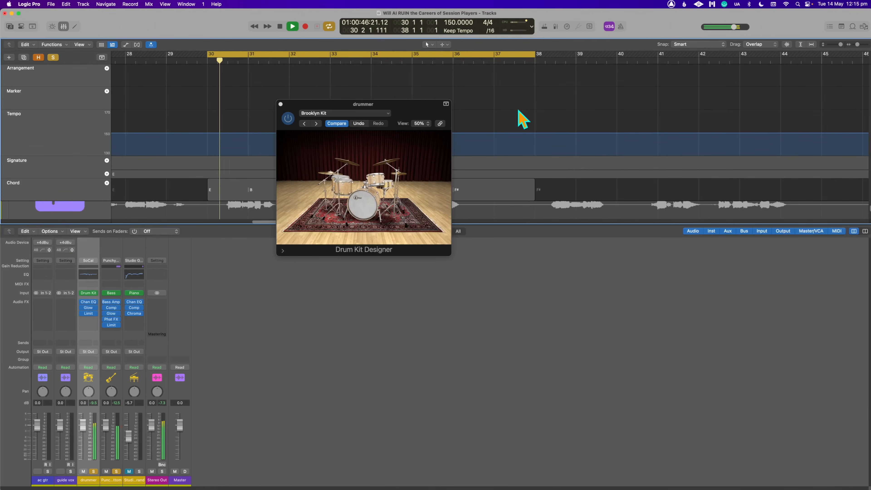
left_click(116, 471)
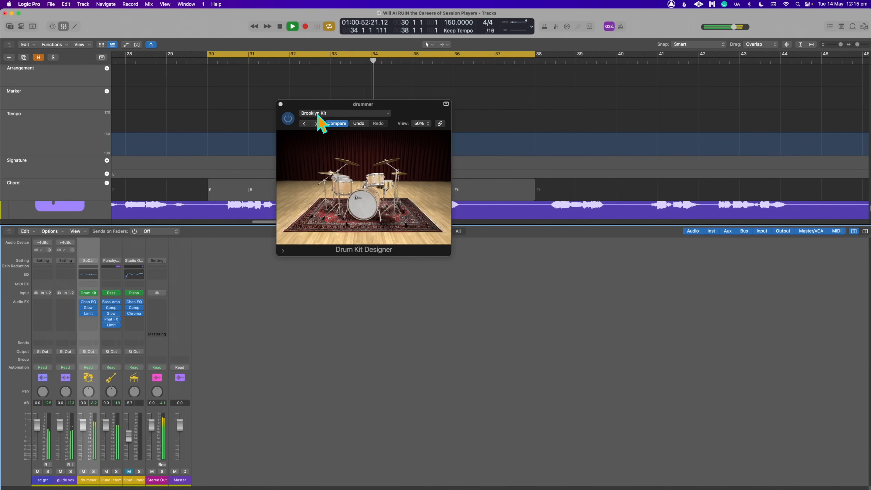
- Audition successive drum kits from Detroit Garage Kit onward, settle on Roots Kit, and close Drum Kit Designer
left_click(316, 123)
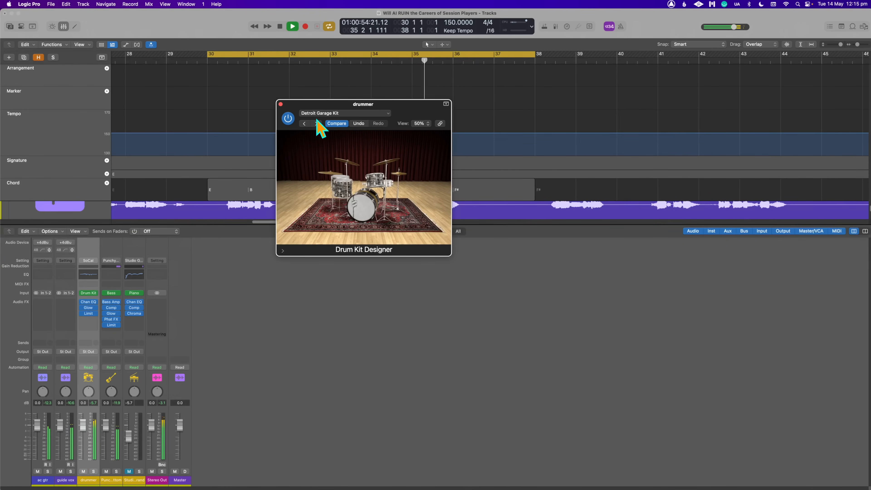
left_click(316, 124)
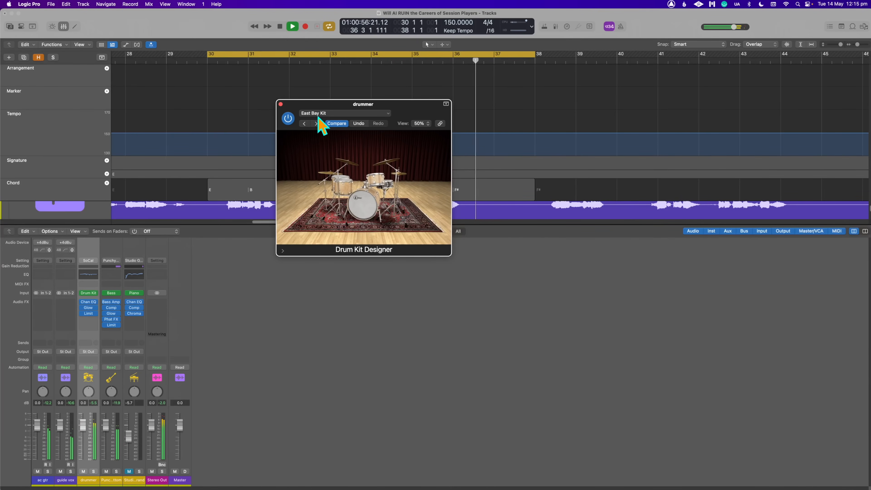
left_click(316, 123)
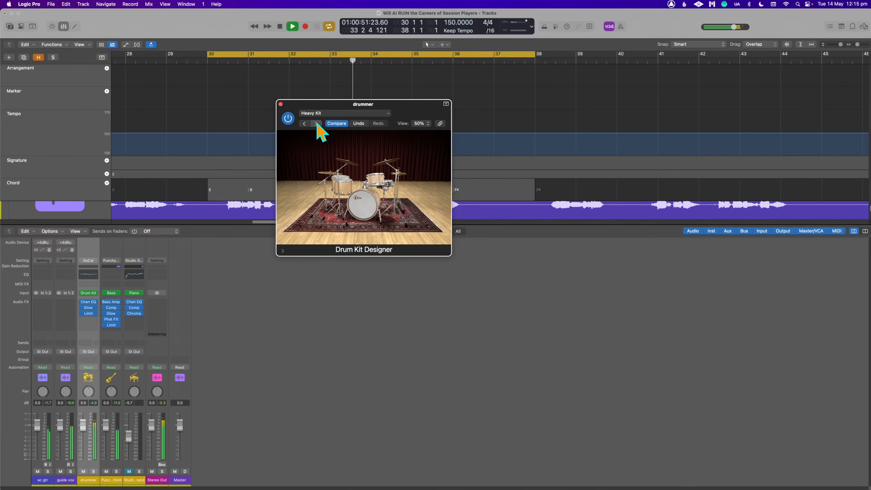
left_click(316, 123)
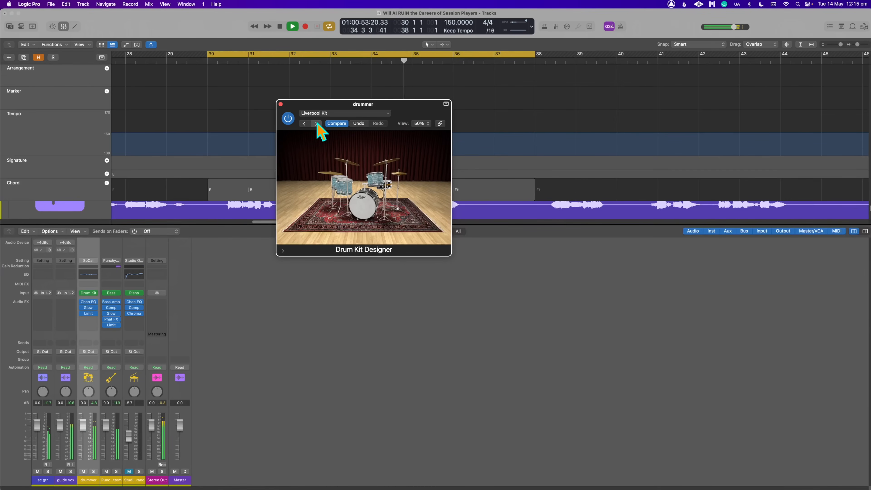
left_click(315, 123)
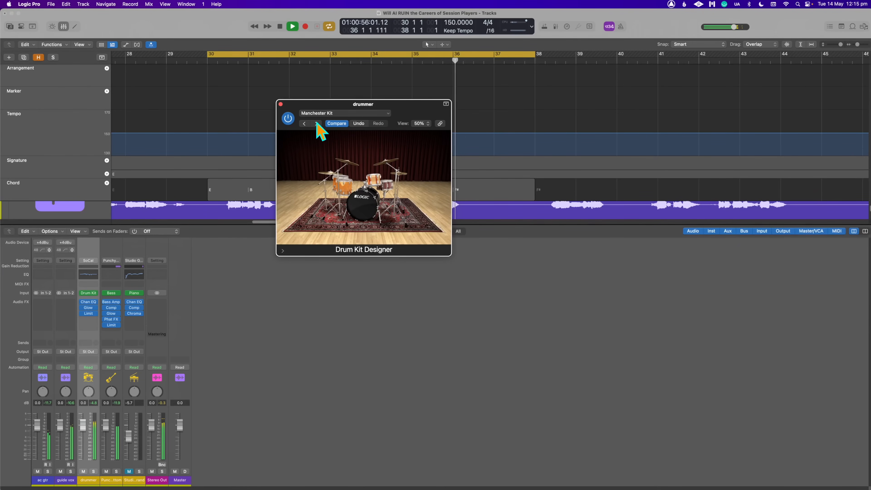
left_click(316, 124)
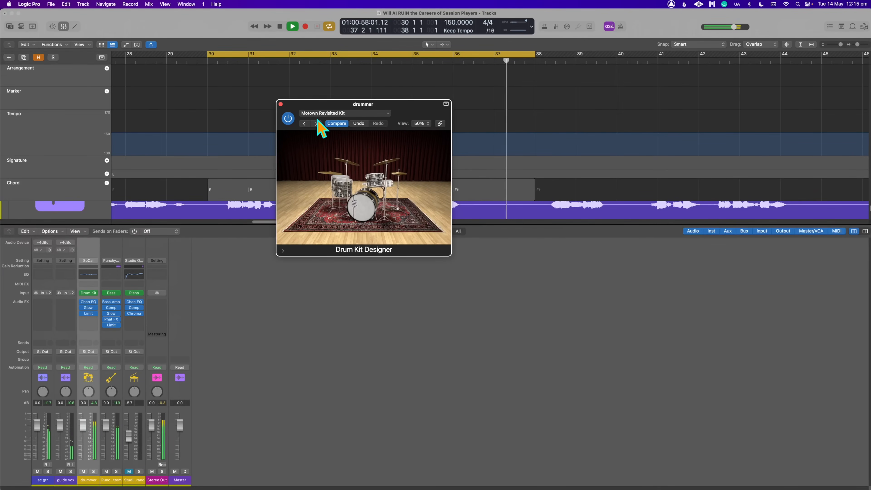
left_click(316, 124)
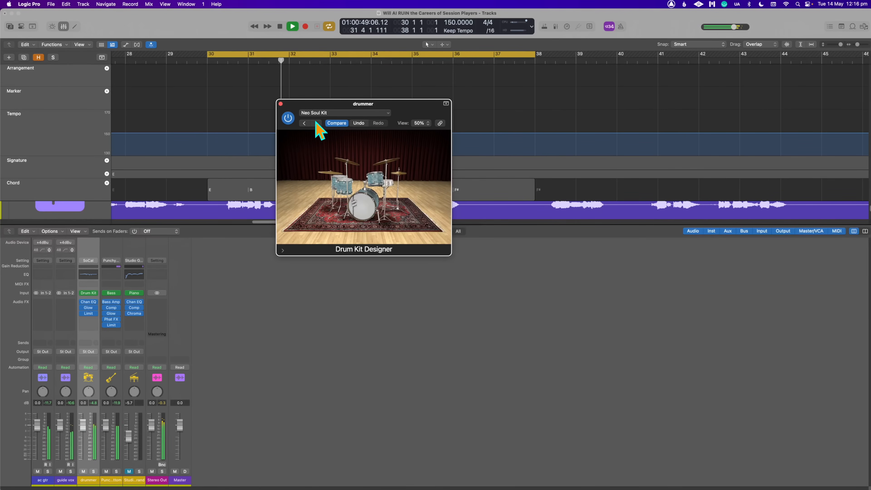
left_click(315, 123)
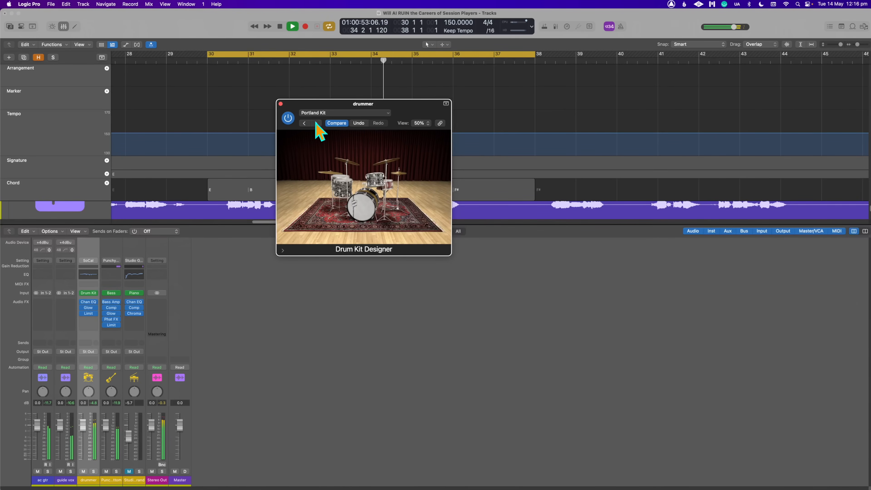
left_click(316, 123)
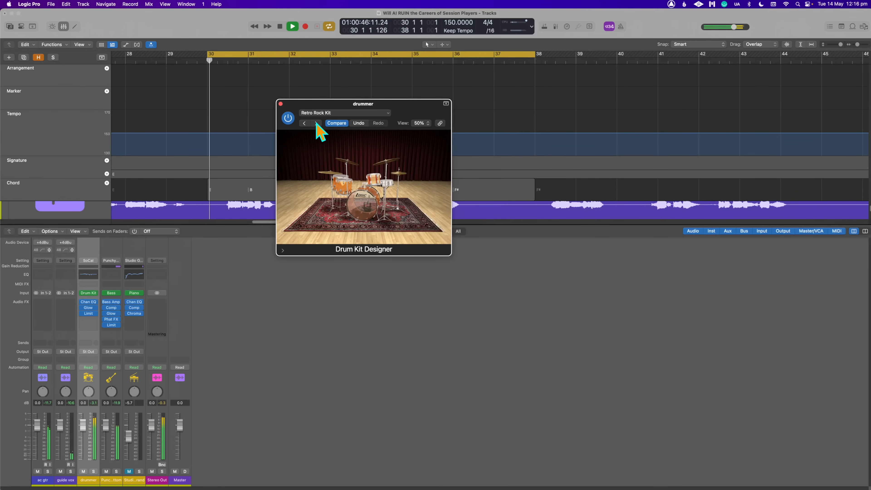
left_click(316, 123)
left_click(316, 123)
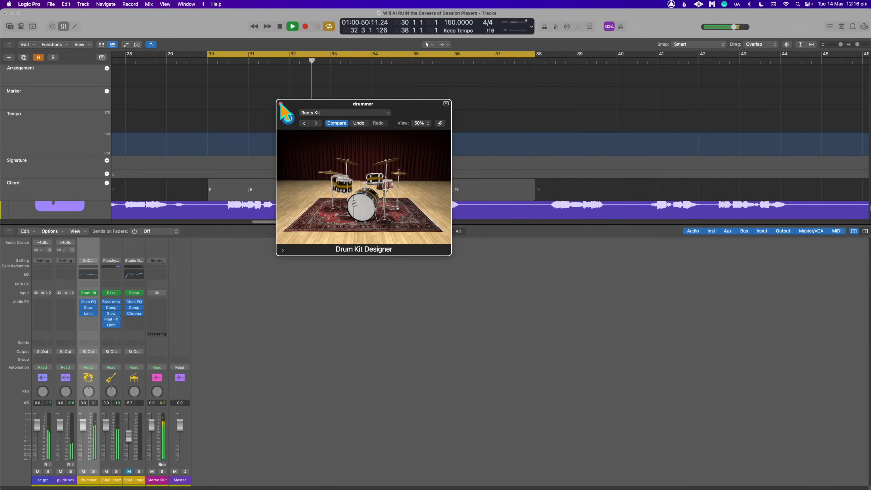
left_click(315, 123)
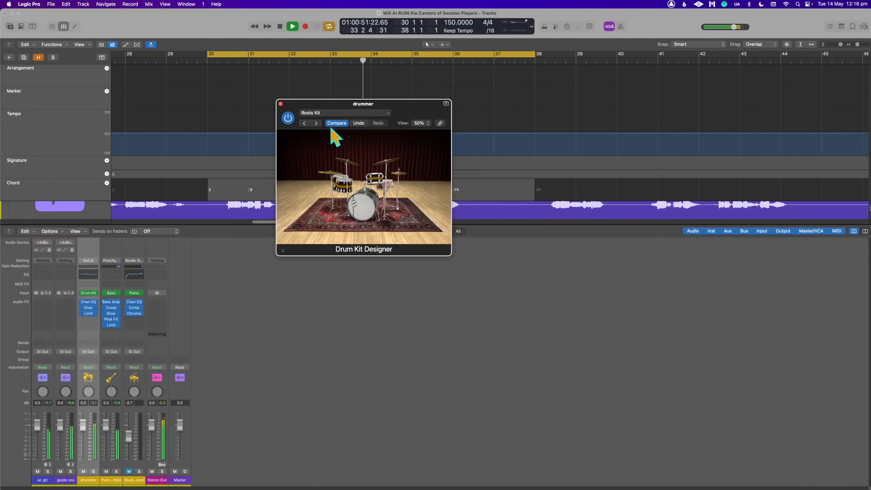
left_click(280, 103)
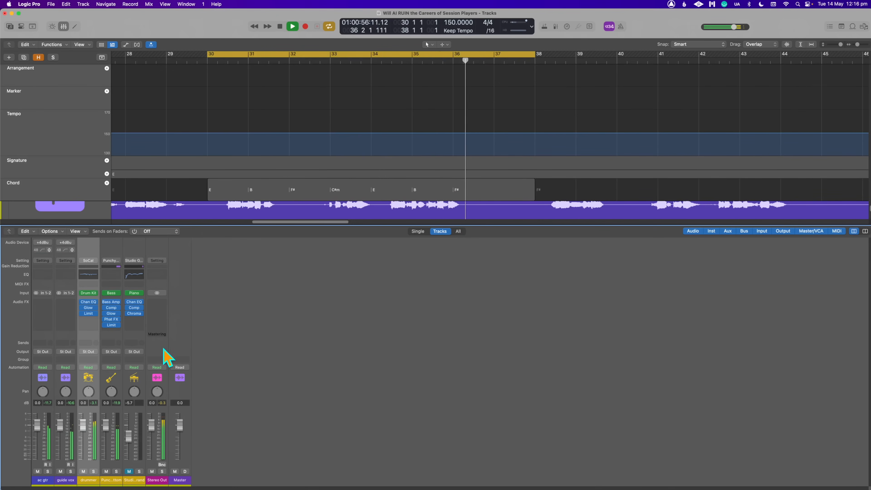
- Lower the Punchy Bottom fader to -2.7 dB and the Studio Grand fader to -9.8 dB, and unmute Studio Grand
left_click_drag(106, 425, 129, 444)
left_click(129, 472)
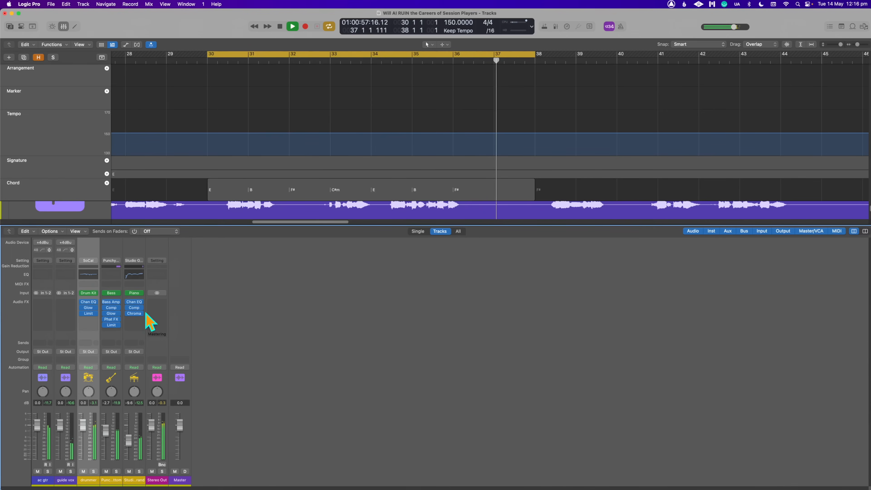
- Extend the cycle range to start at bar 28 and restart playback from there
left_click(132, 54, "shift")
key("space")
key("space")
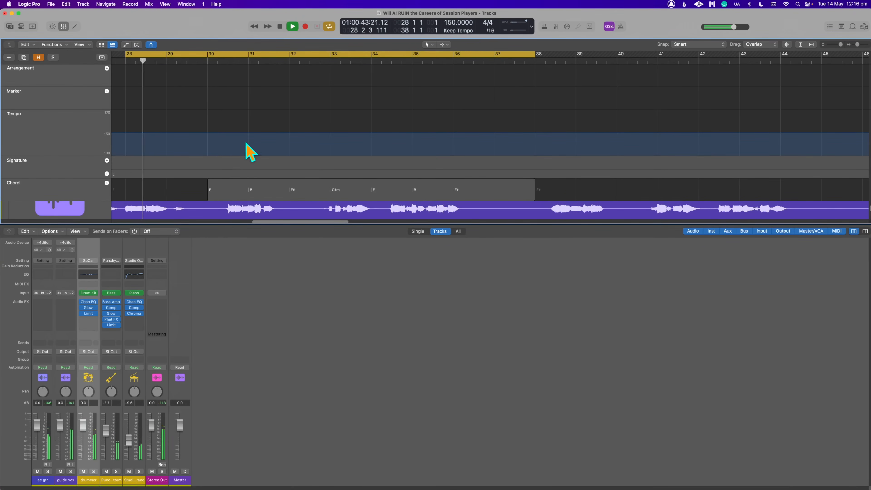
- Examine the arrangement around the cycled section in a zoomed-out track view while the full mix plays
scroll(255, 142, "down", 3)
scroll(275, 135, "left", 6)
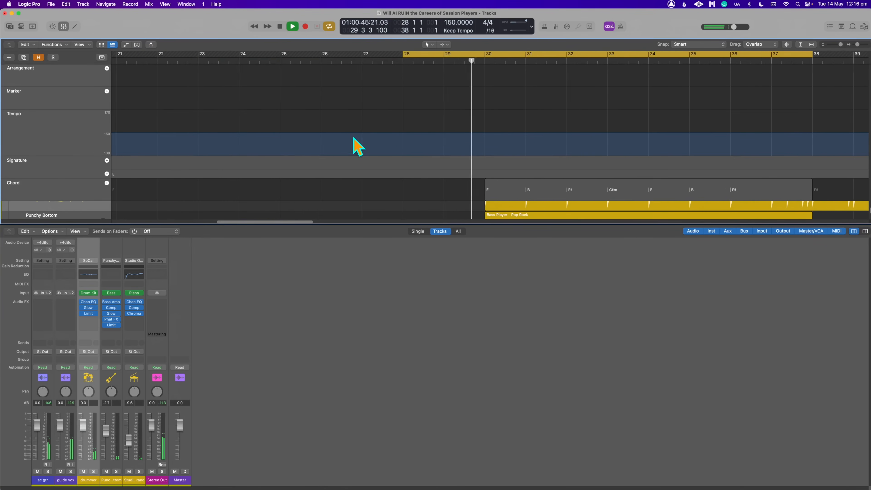
scroll(354, 142, "right", 7)
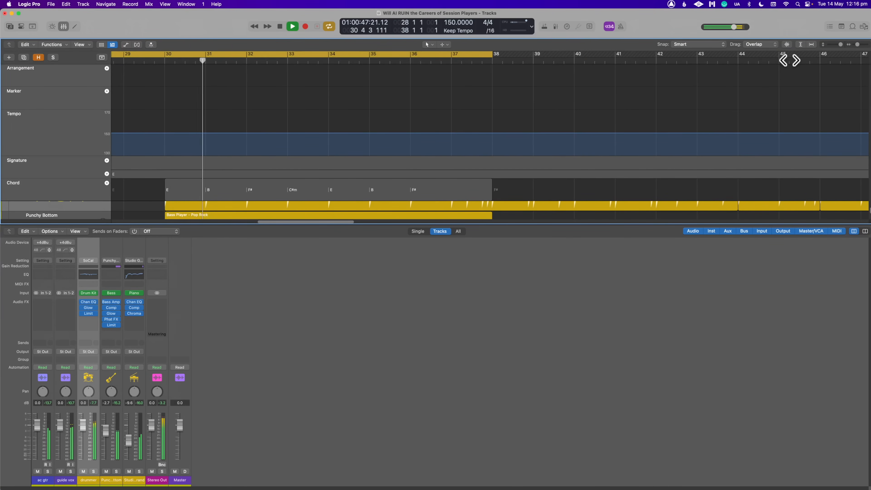
key("super+Left")
key("super+Left")
key("super+Left")
key("super+Up")
key("super+Up")
key("super+Up")
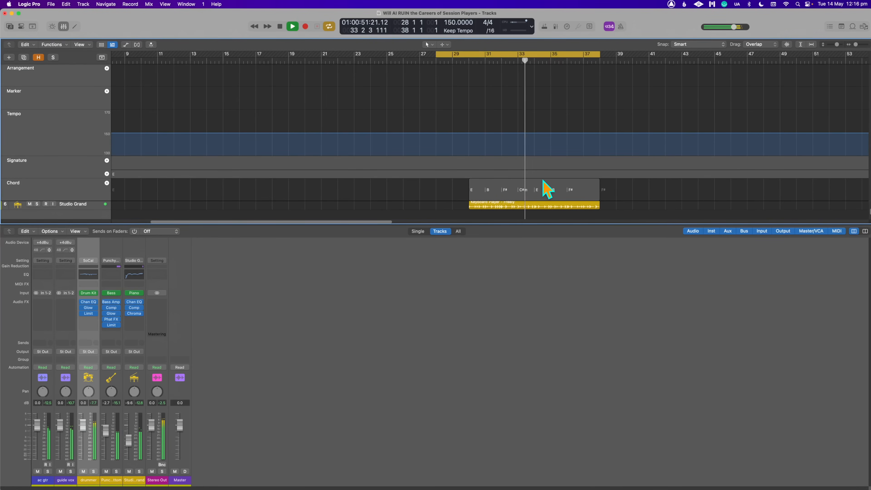
- Hide the mixer, add a Pop Rock drummer region from bar 25 to bar 30 on the drummer track, and play the cycled section
key("x")
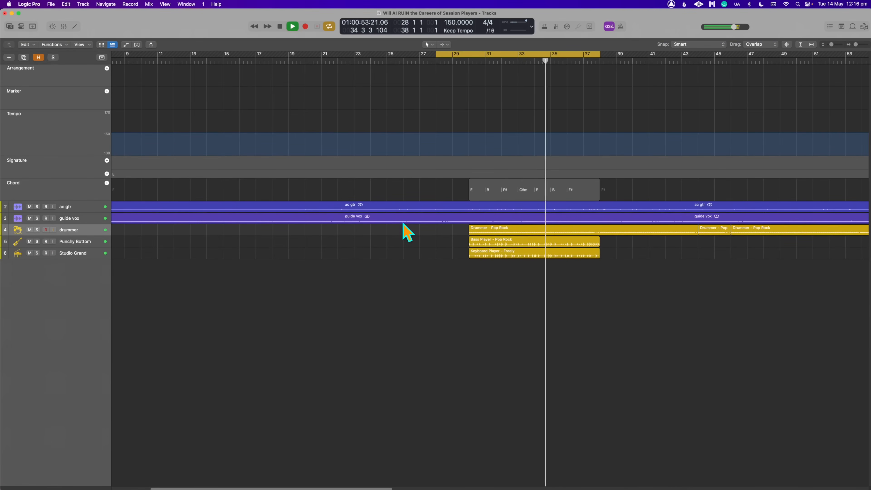
scroll(260, 247, "left", 3)
key("space")
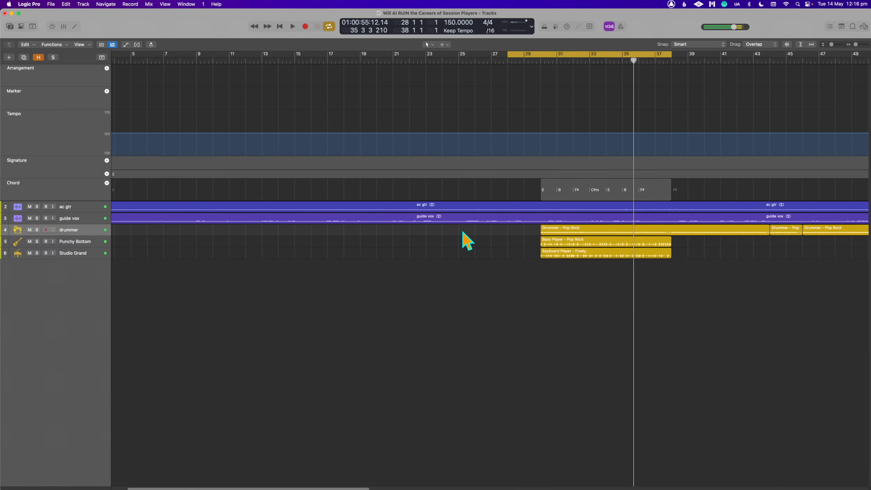
key("t")
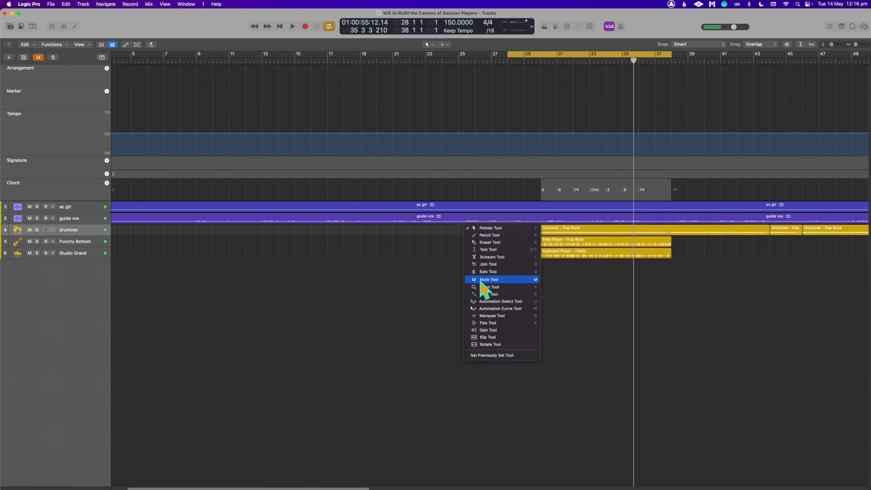
left_click(482, 235)
left_click(467, 230)
key("space")
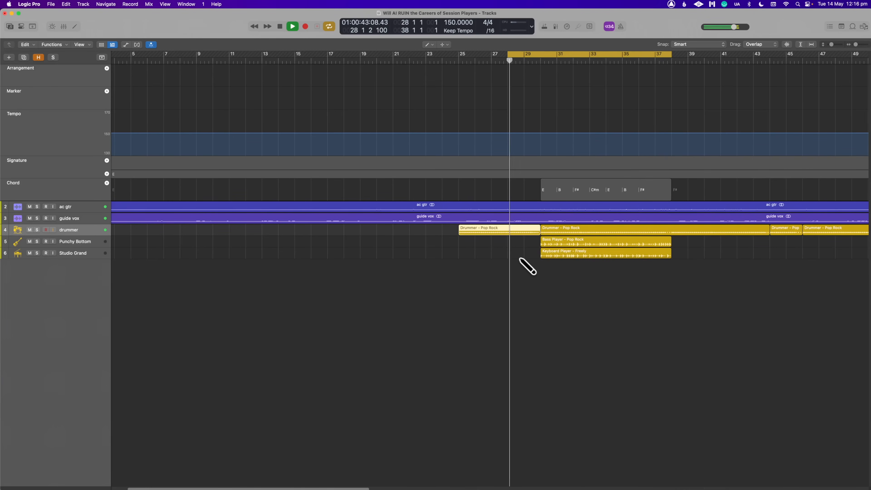
key("t")
left_click(531, 269)
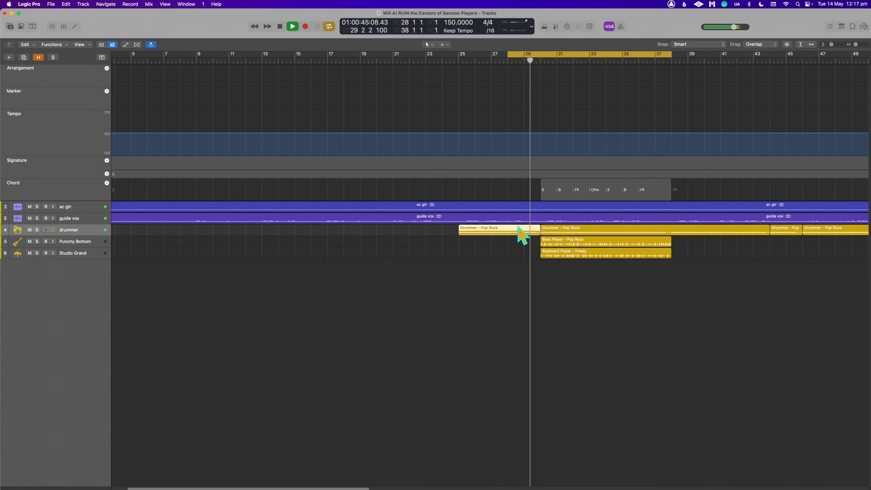
- Set the new drummer region's kick and snare rhythm to also follow the ac gtr track, and audition it
key("space")
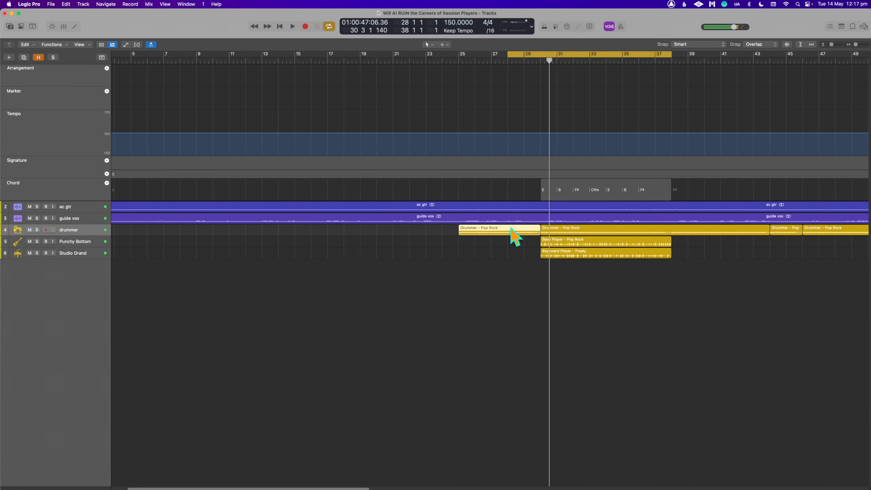
double_click(499, 237)
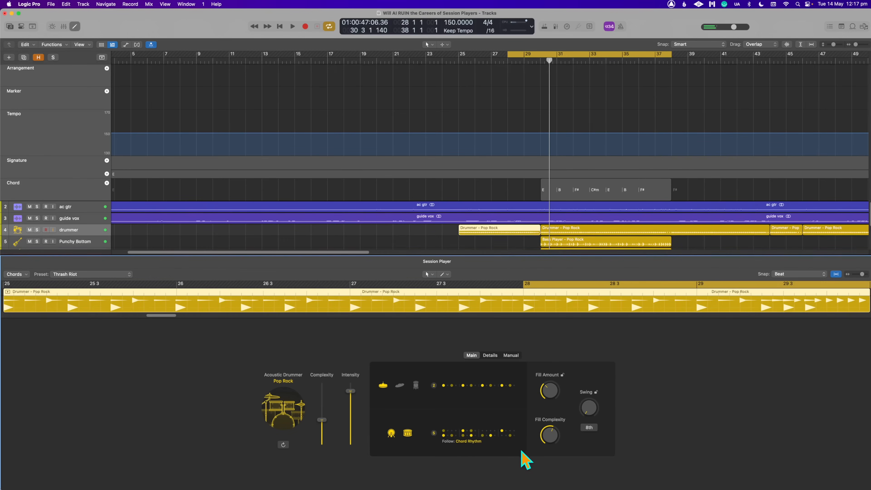
left_click(476, 446)
left_click(519, 412)
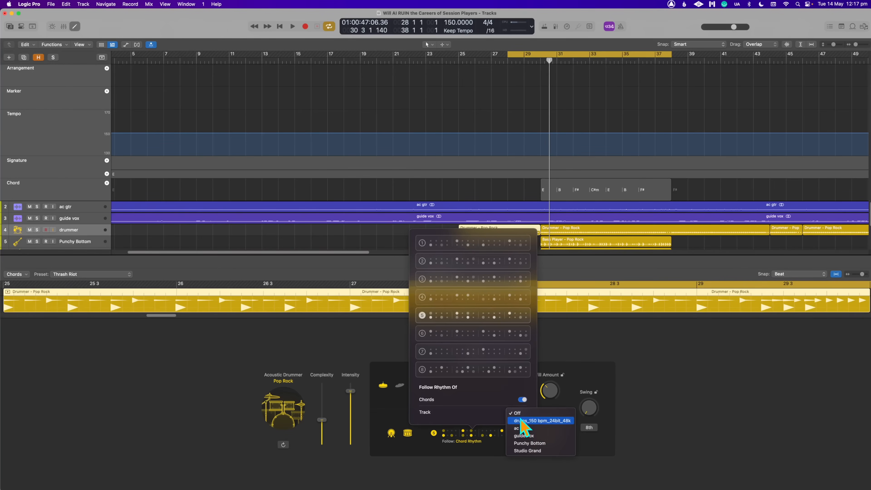
left_click(536, 427)
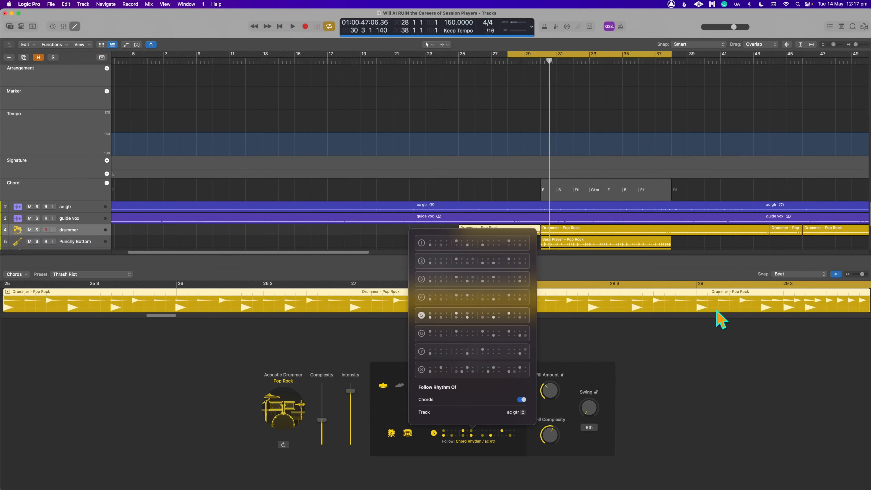
left_click(739, 249)
key("space")
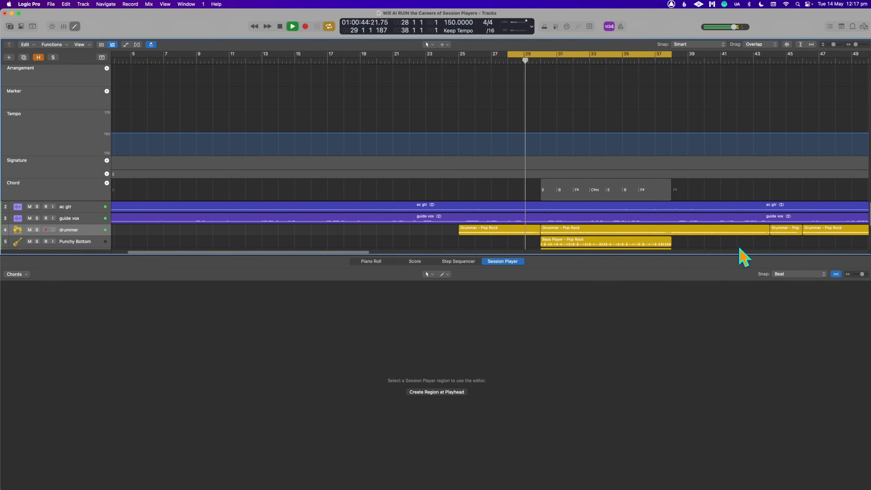
key("space")
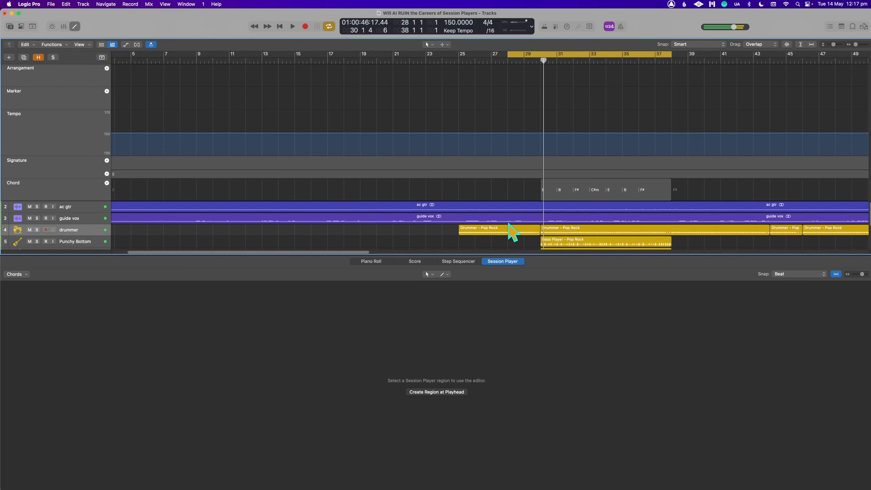
- Lower the Fill Complexity of the drummer region before bar 30 in two passes while listening to the fill
left_click(509, 231)
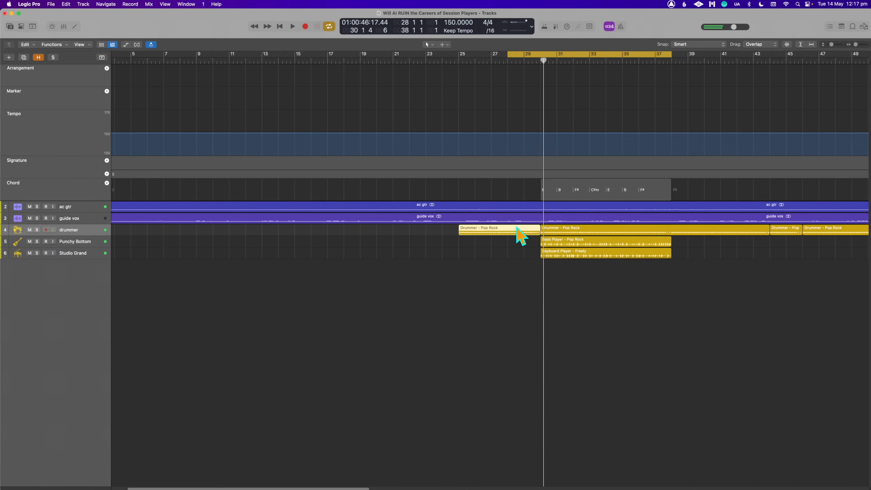
left_click(519, 235)
left_click_drag(544, 386, 543, 389)
mouse_move(544, 434)
left_mouse_down()
mouse_move(547, 462)
mouse_move(550, 445)
left_mouse_up()
key("space")
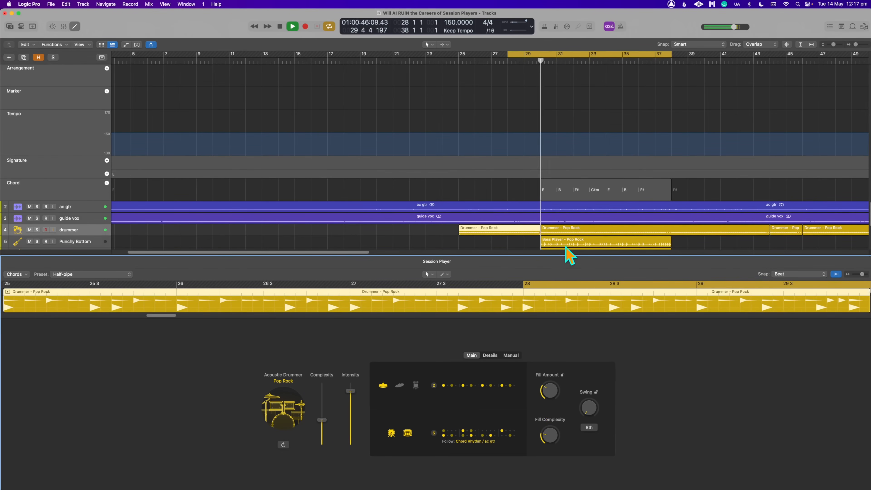
left_click_drag(552, 438, 554, 448)
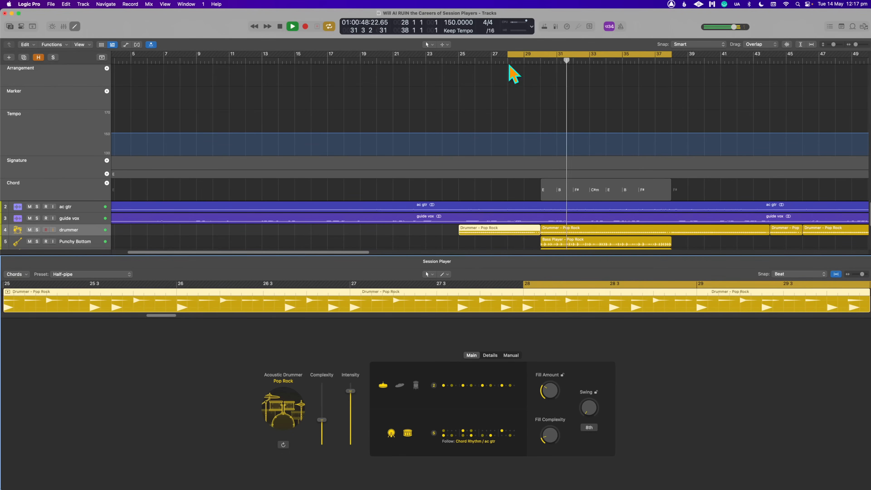
- Extend the cycle range to start at bar 25, restart playback, and slightly lower the lead-in drummer region's Complexity
left_click(457, 54, "shift")
key("space")
key("space")
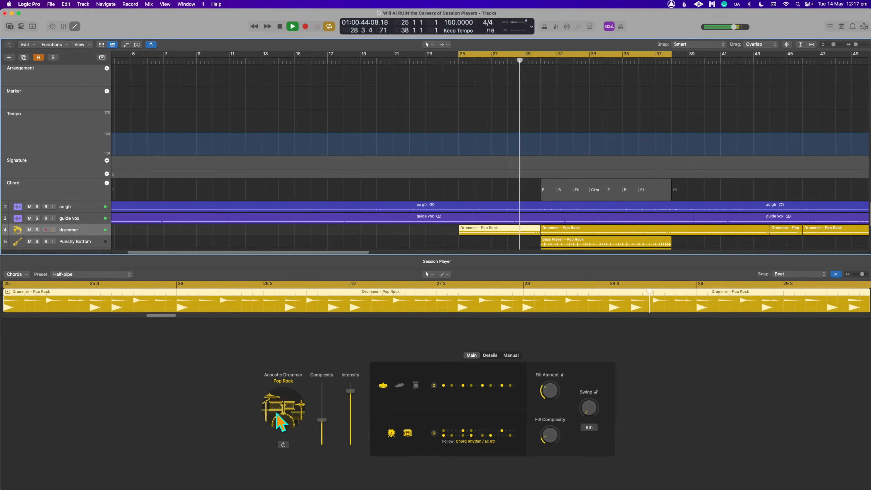
left_click(322, 422)
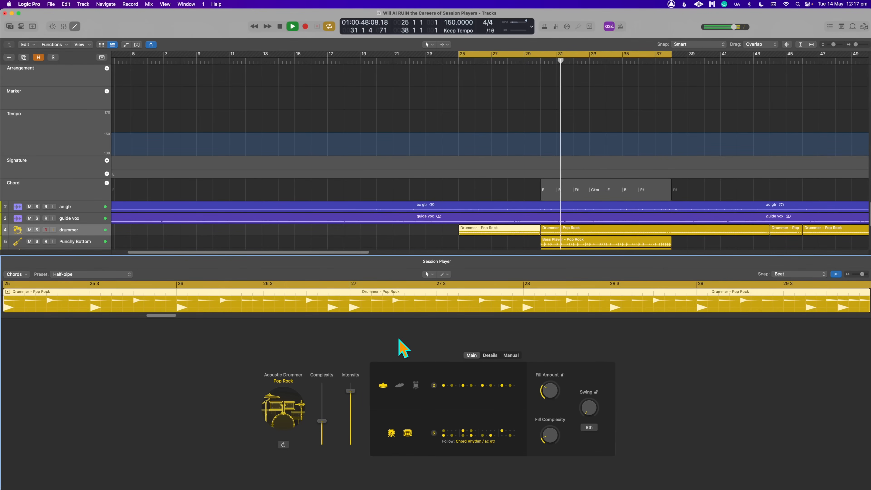
left_click(737, 246)
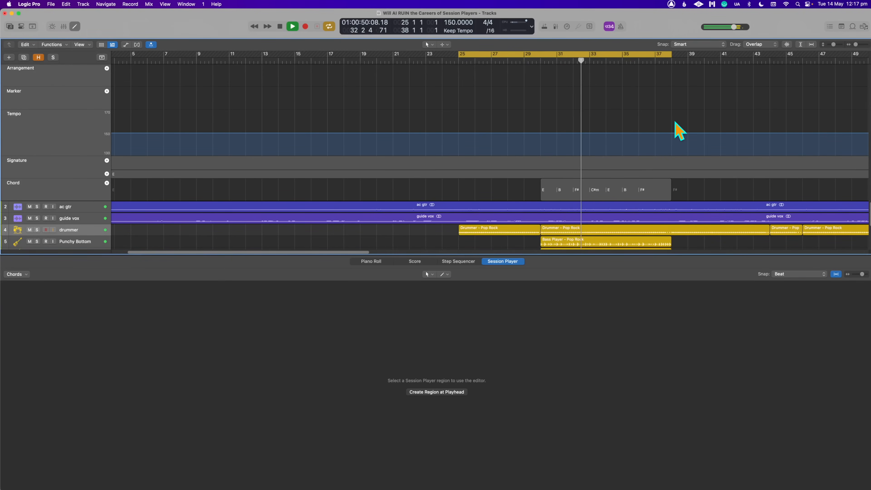
- Lower the Punchy Bottom fader to -2.9 dB and the Studio Grand fader to -11.8 dB, and stop playback
scroll(734, 134, "down", 3)
key("x")
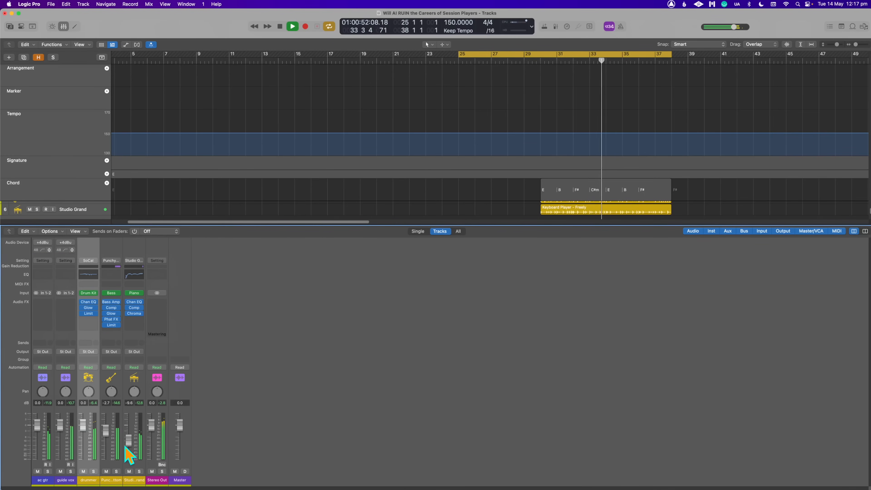
left_click_drag(128, 447, 126, 450)
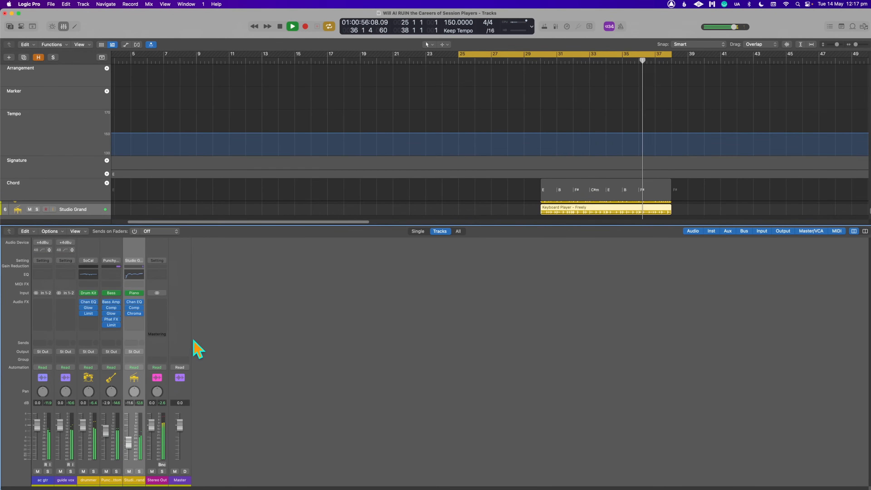
key("space")
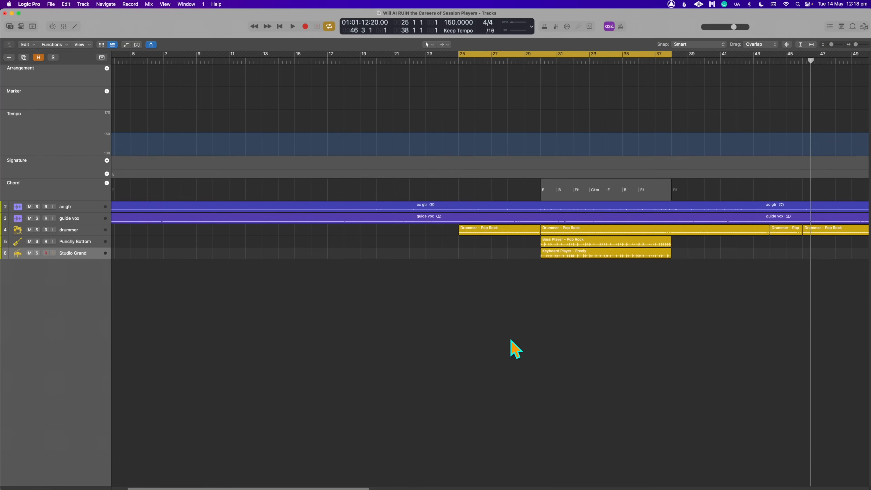
- Examine the waveforms and Session Player regions of all visible tracks with the mixer hidden and the tracks vertically enlarged
key("super+Down")
key("super+Down")
key("super+Down")
key("super+Down")
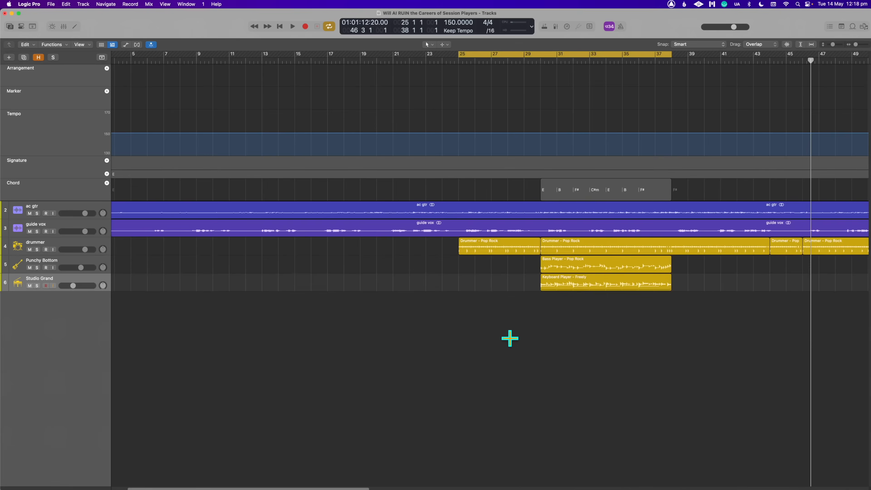
key("super+Down")
key("super+Down")
key("super+Down")
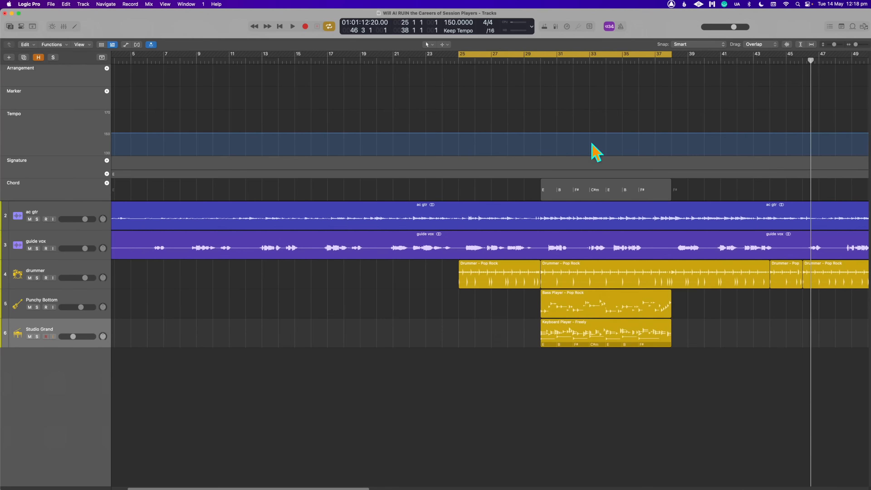
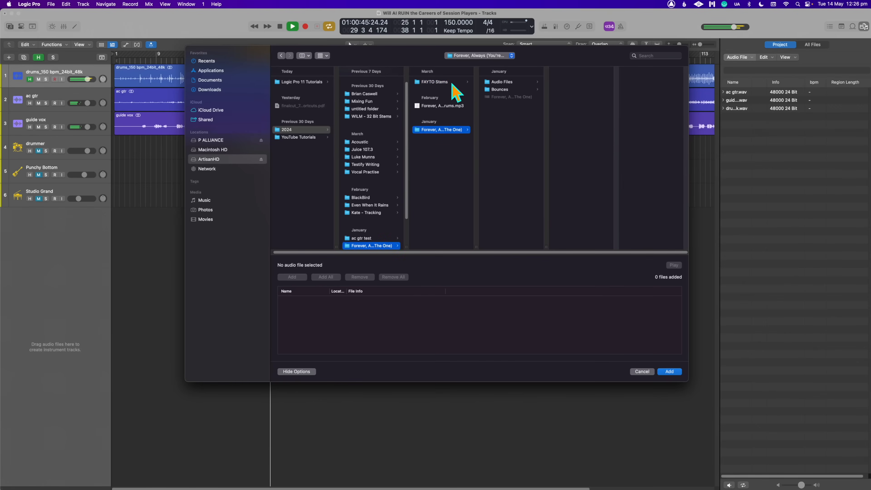
- Import Epi Bass-St.wav from the FAYTO Stems folder and place it on a new audio track starting at bar 1
left_click(453, 83)
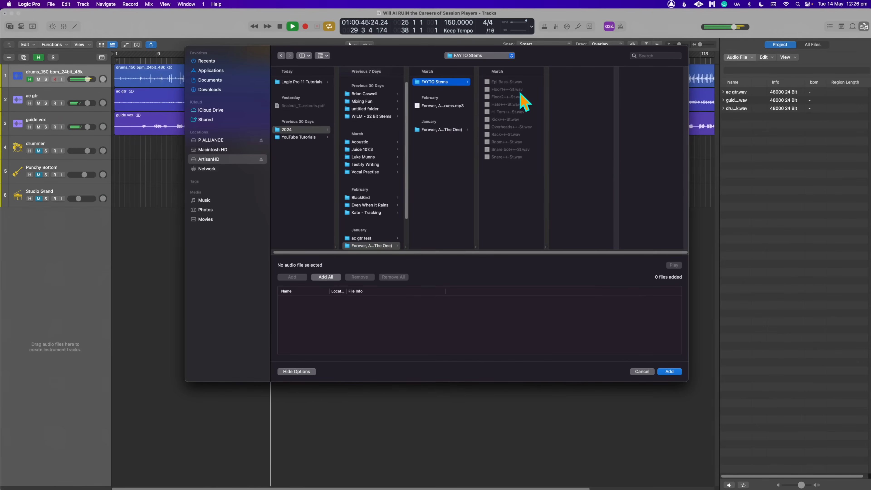
left_click(518, 82)
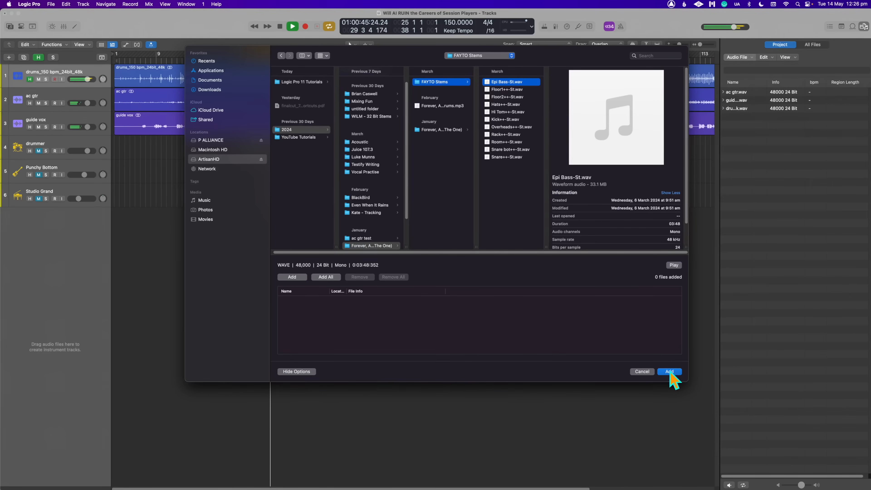
left_click(292, 277)
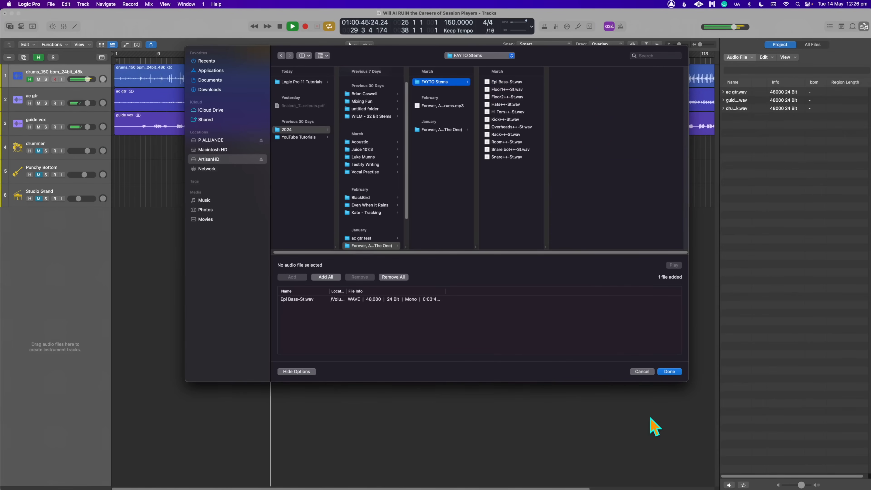
left_click(666, 373)
left_click_drag(734, 127, 259, 278)
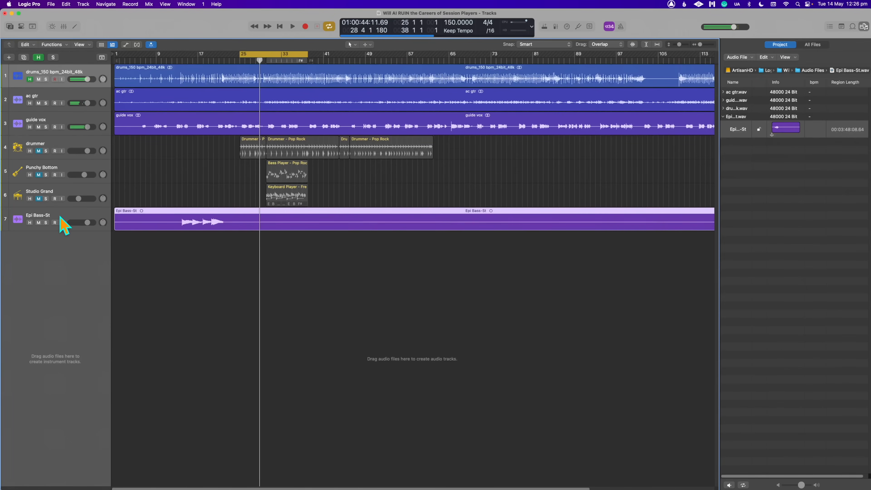
- Move the Epi Bass-St track directly below the drums track and lower its volume during playback
key("space")
mouse_move(65, 223)
left_mouse_down()
mouse_move(73, 95)
mouse_move(81, 100)
left_mouse_up()
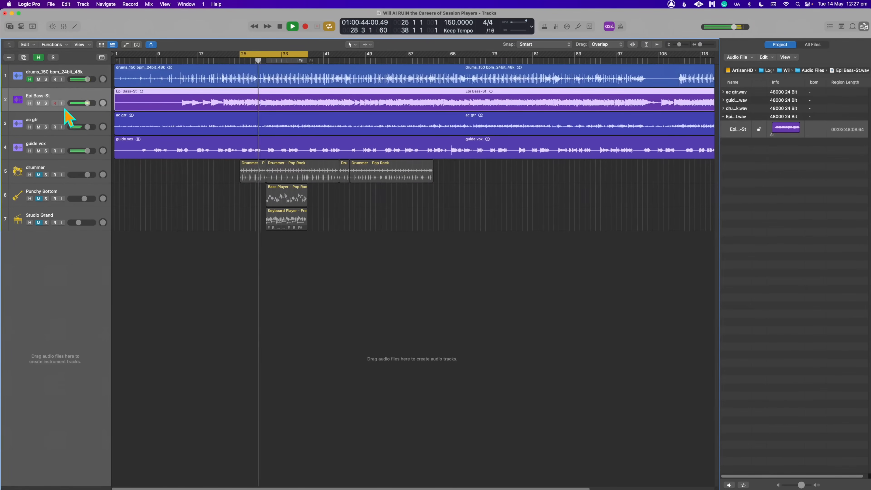
left_click_drag(88, 103, 79, 103)
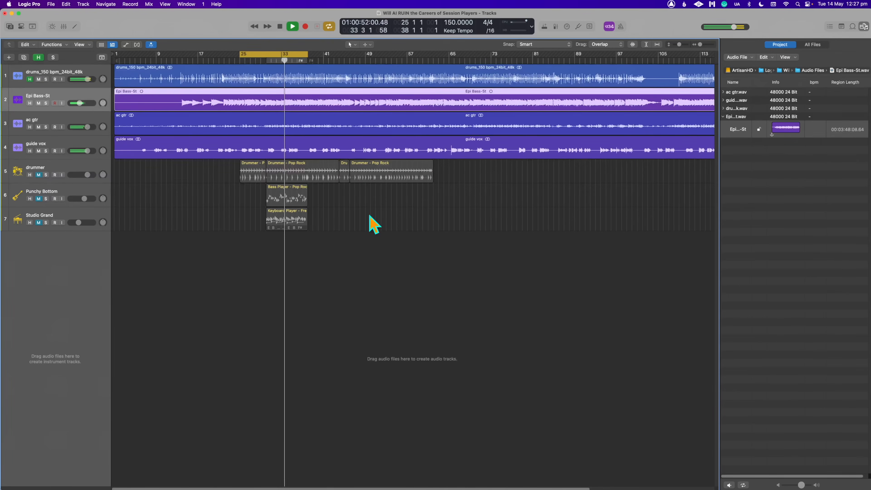
left_click_drag(79, 103, 79, 103)
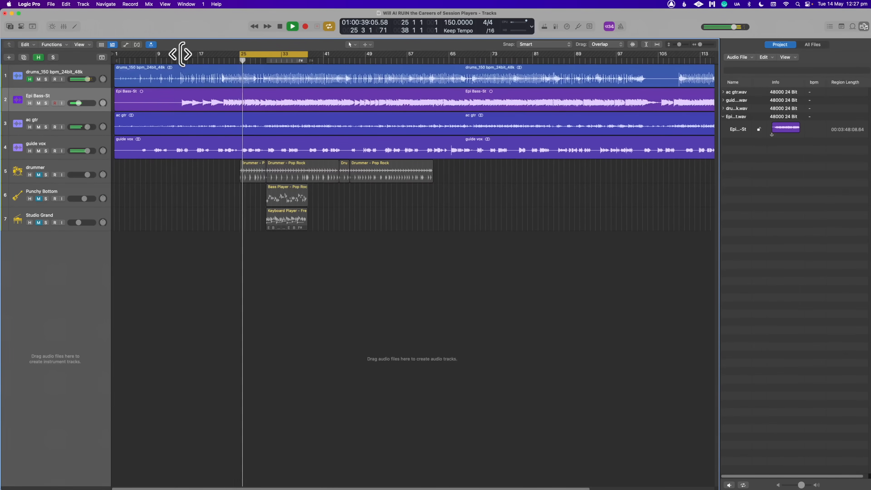
- Set the cycle range to run from bar 29 to bar 40
left_click_drag(181, 54, 182, 53)
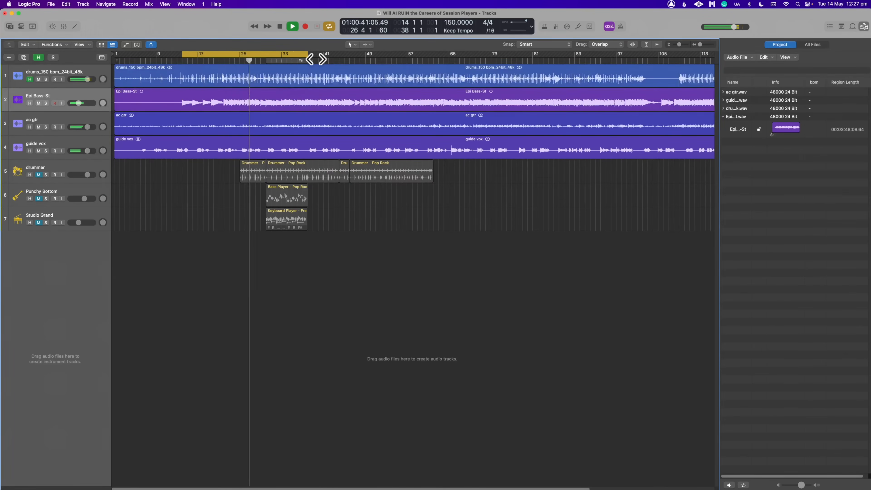
left_click_drag(261, 55, 319, 60)
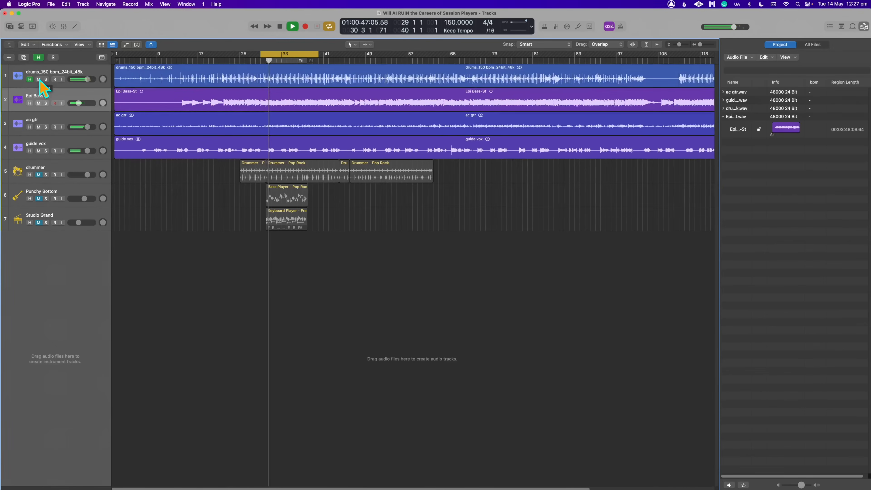
- Mute Epi Bass-St and unmute Punchy Bottom to audition the Bass Player part, with the cycle starting at bar 30
left_click(38, 103)
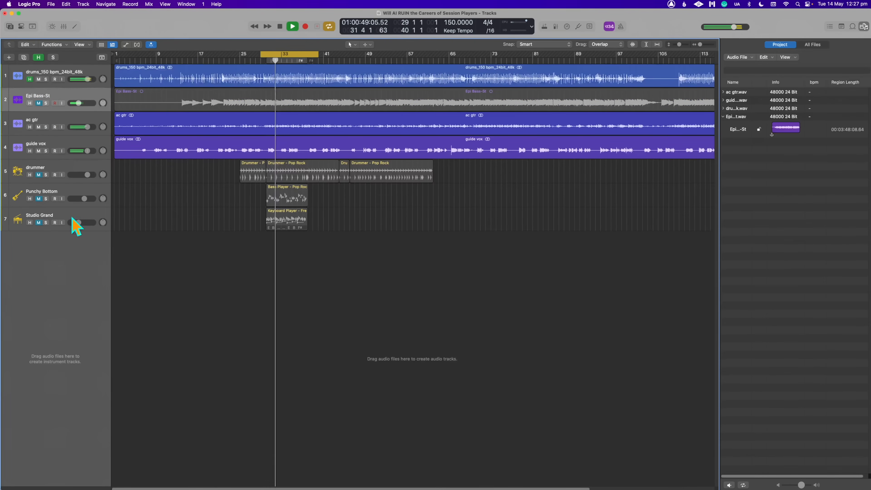
left_click(39, 199)
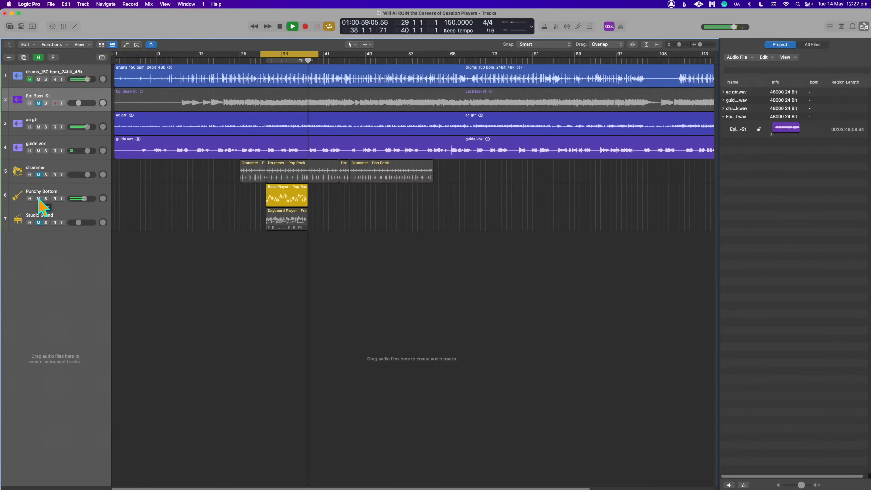
left_click_drag(261, 54, 267, 54)
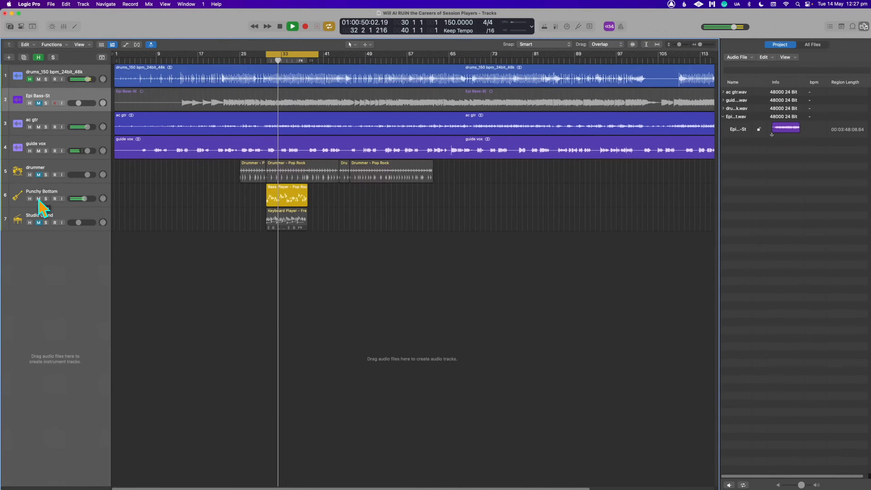
key("space")
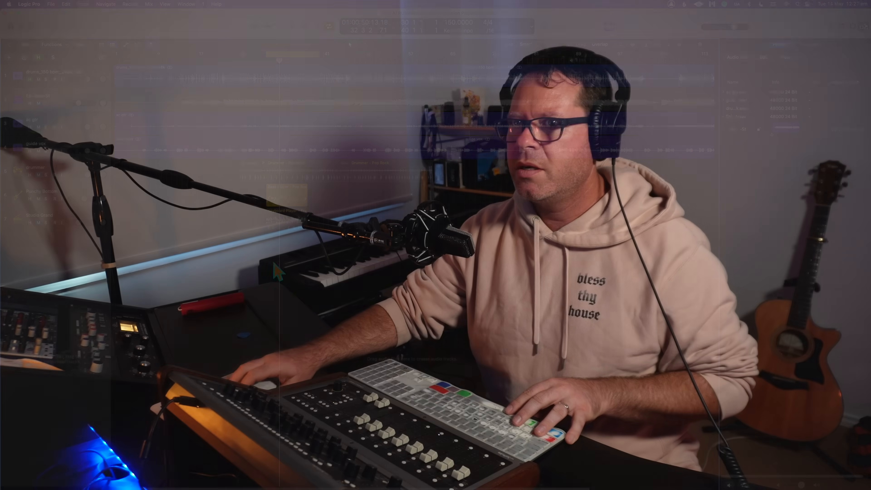